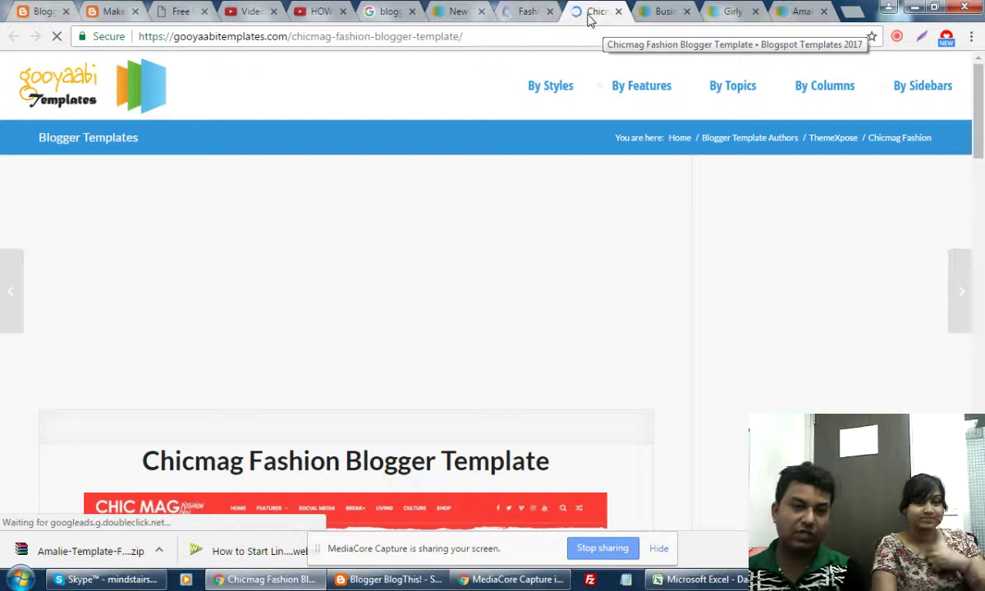
Download the Chicmag Fashion Blogger Template from its page.
scroll(523, 277, down, 4)
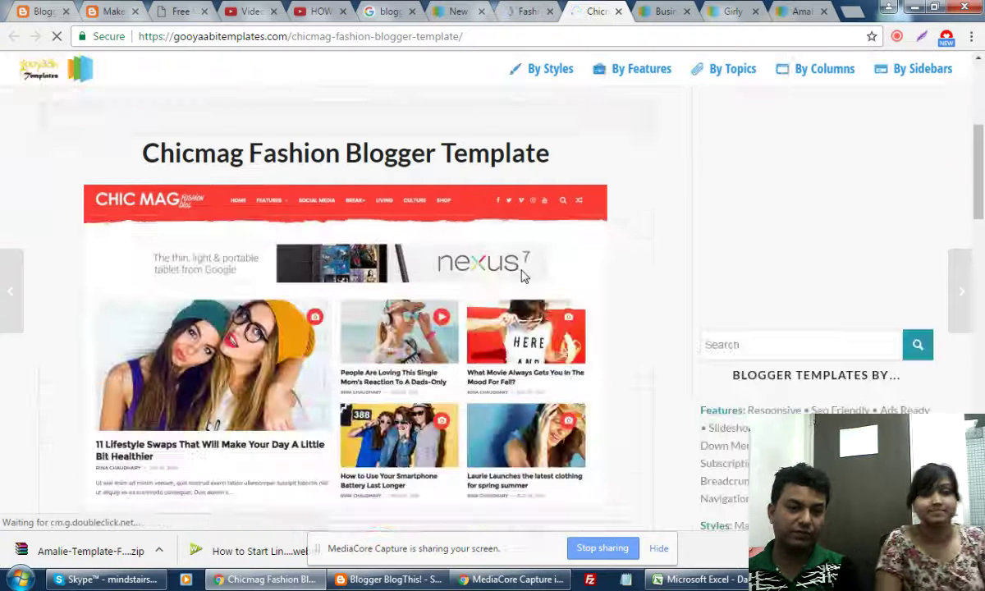
scroll(522, 277, down, 2)
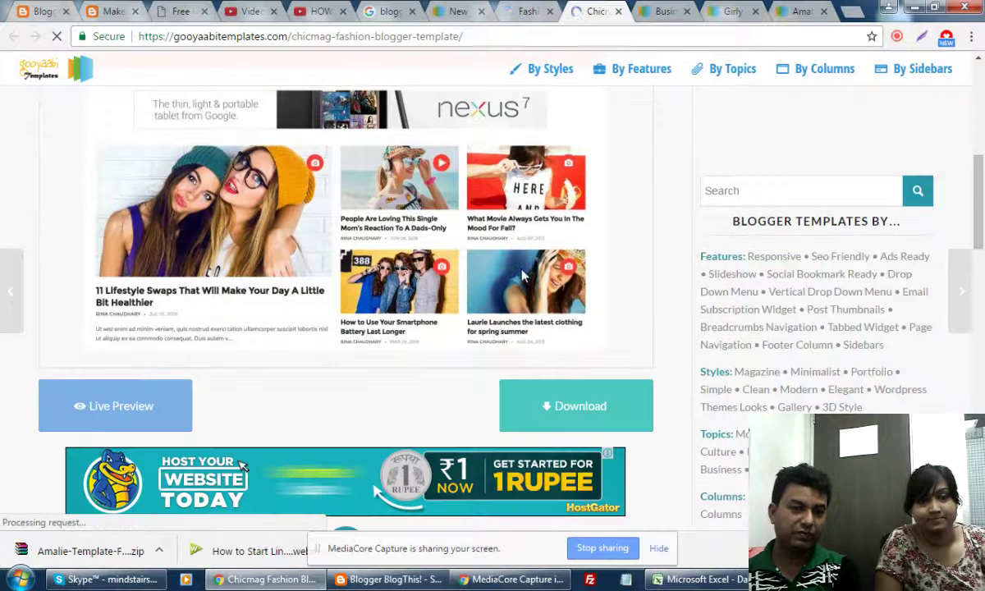
click(580, 407)
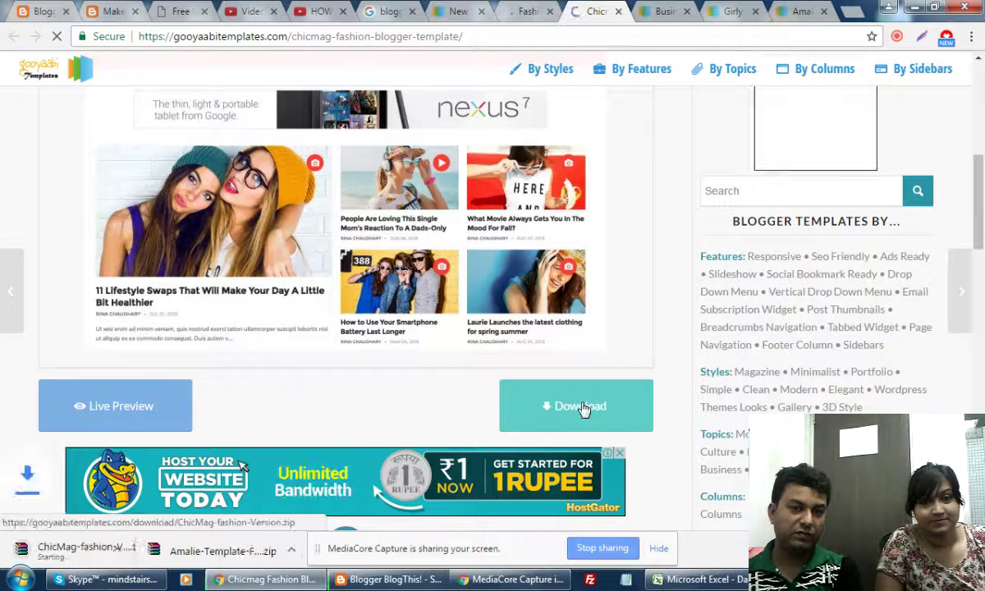
Close all the open gooyaabitemplates.com tabs, from Business, Girly and Amalie to Chicmag, Fashion and New Templates.
click(669, 15)
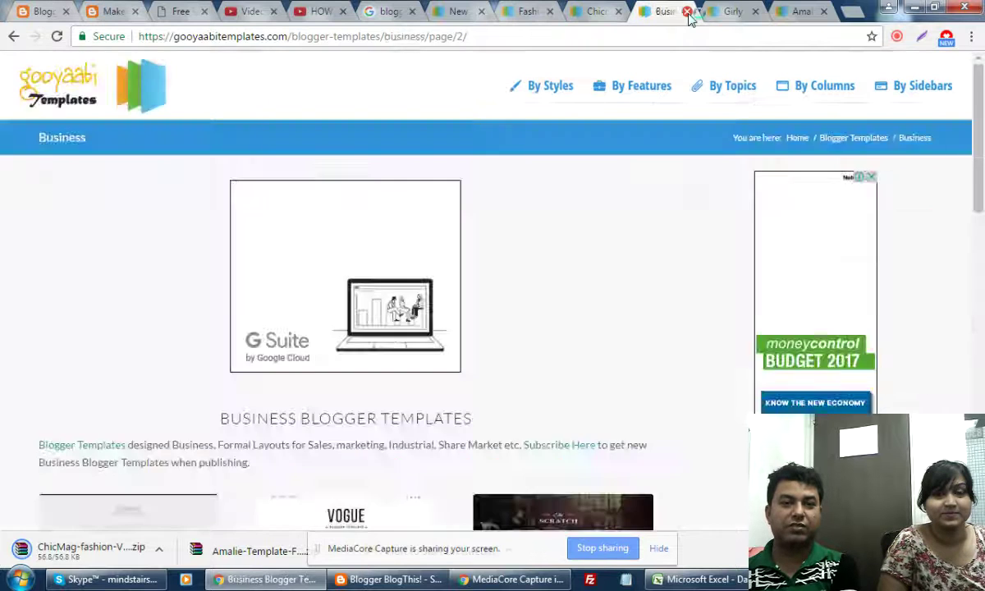
click(687, 11)
click(686, 12)
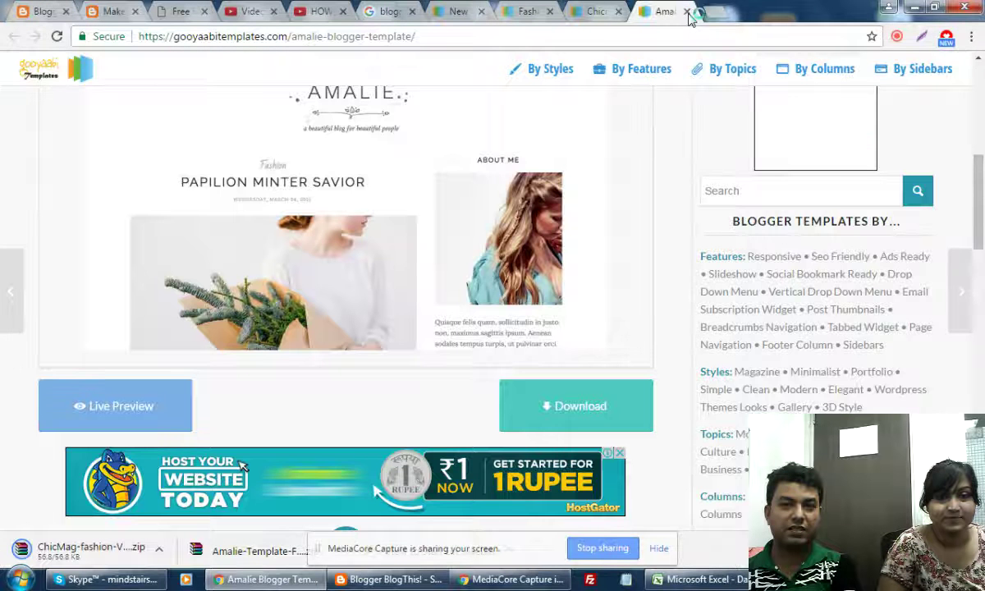
click(686, 12)
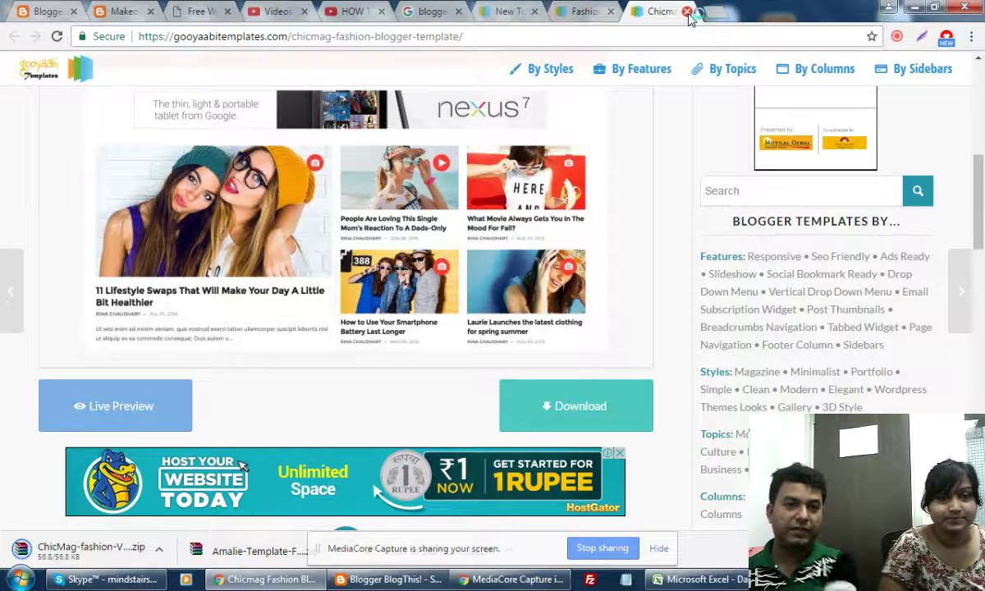
click(687, 11)
click(687, 12)
click(687, 12)
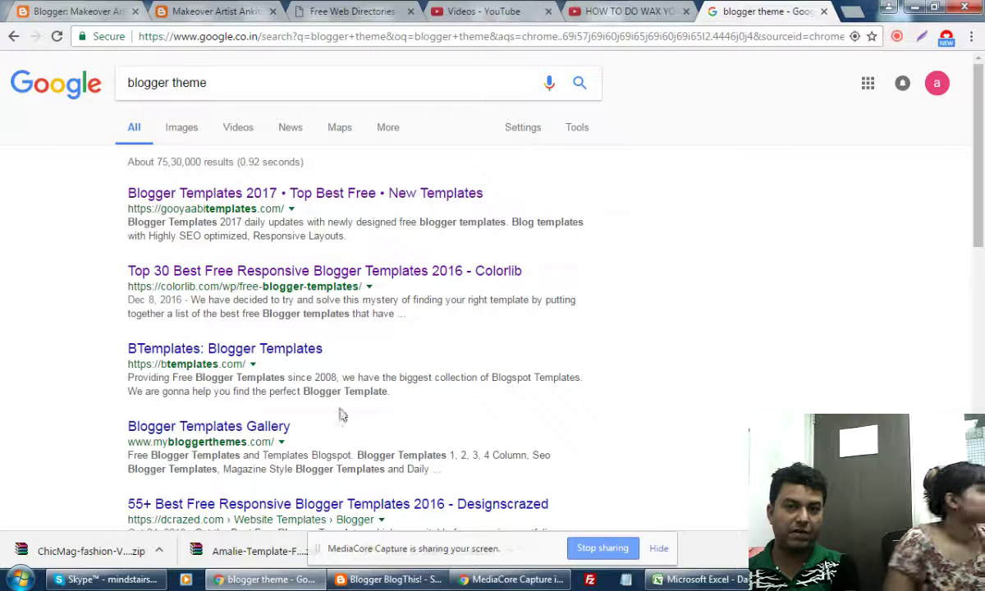
Minimize the browser, close the Blogger BlogThis! window and create a new folder on the desktop.
click(914, 8)
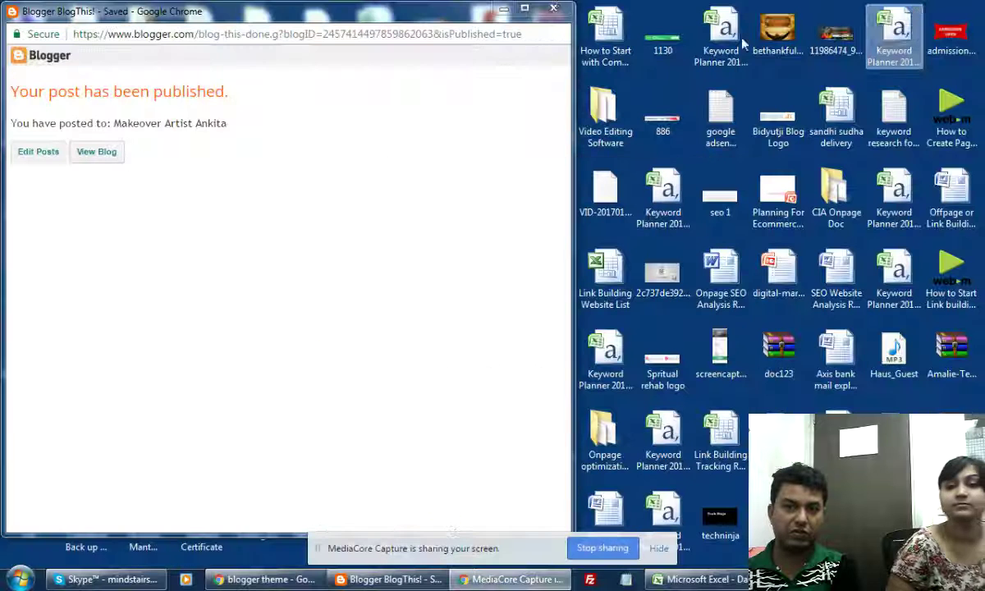
click(553, 10)
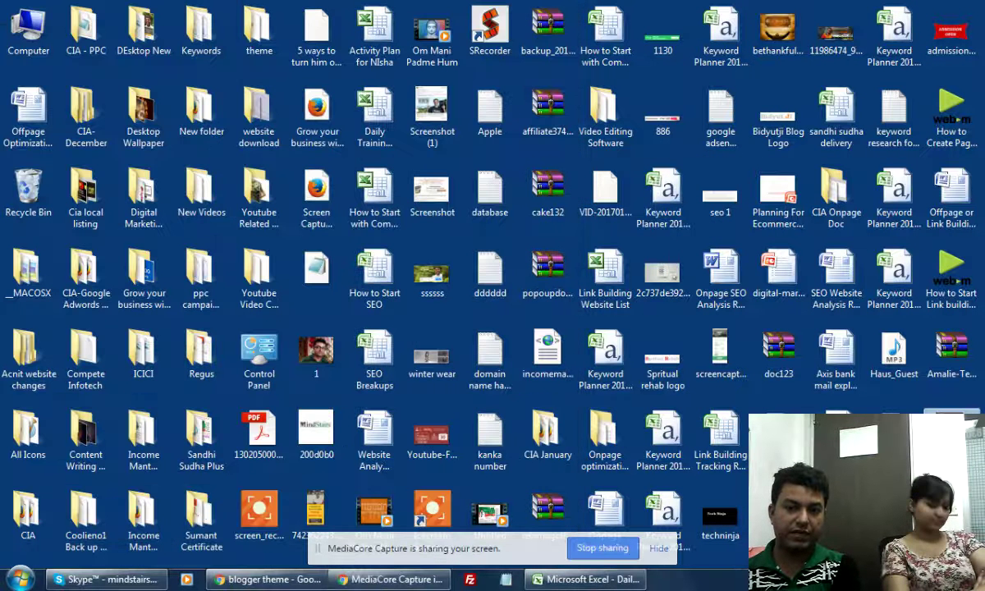
right_click(830, 308)
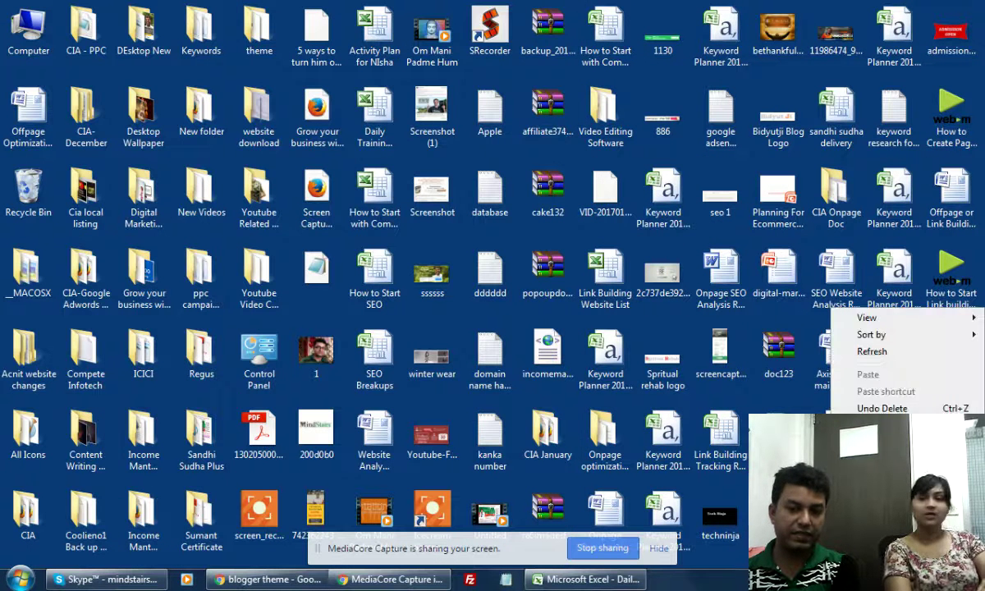
mouse_move(870, 437)
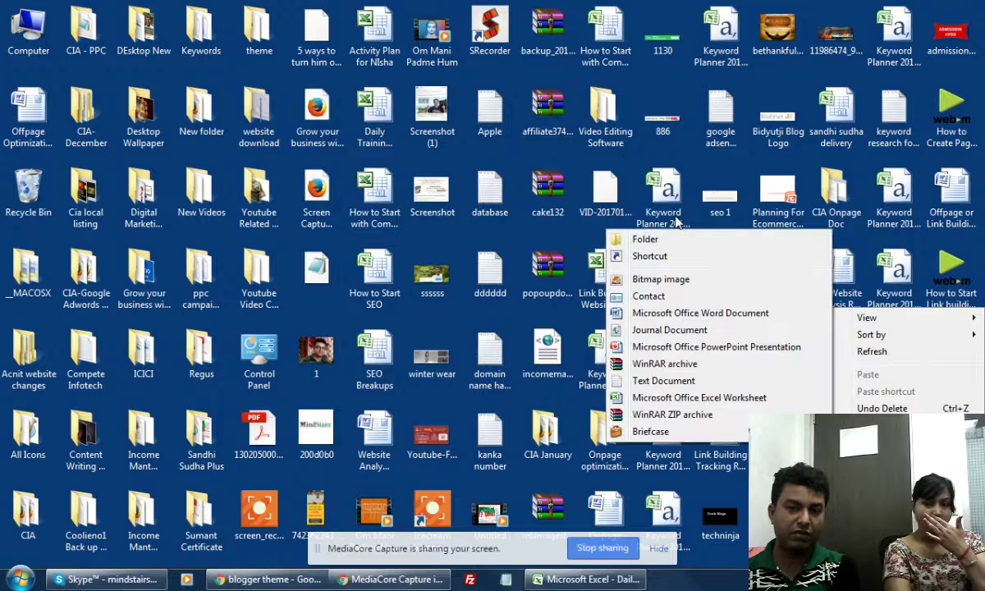
click(640, 246)
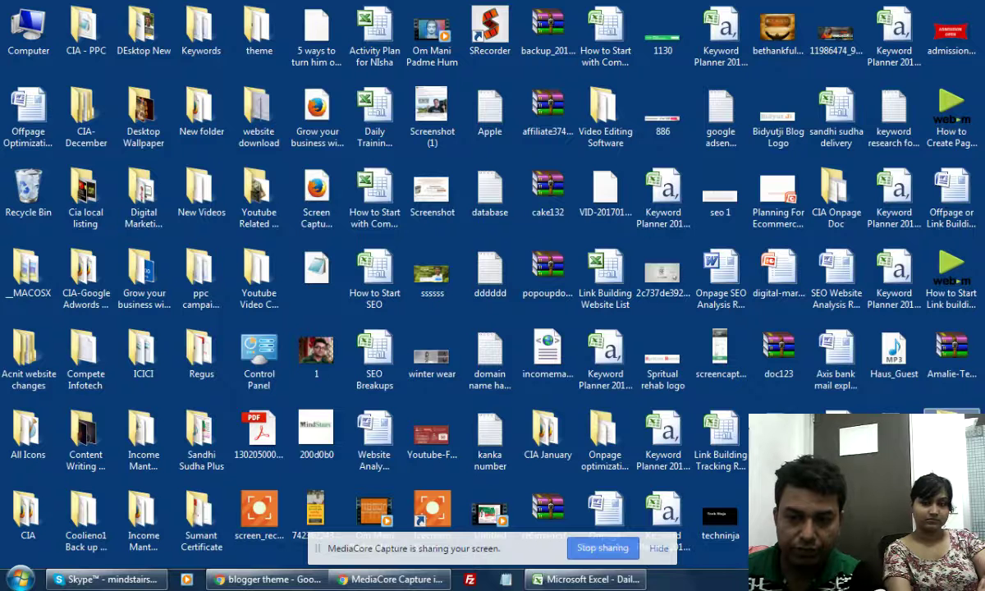
Open the new desktop folder, extract the ChicMag-fashion-Version archive in place and open the extracted folder.
double_click(244, 216)
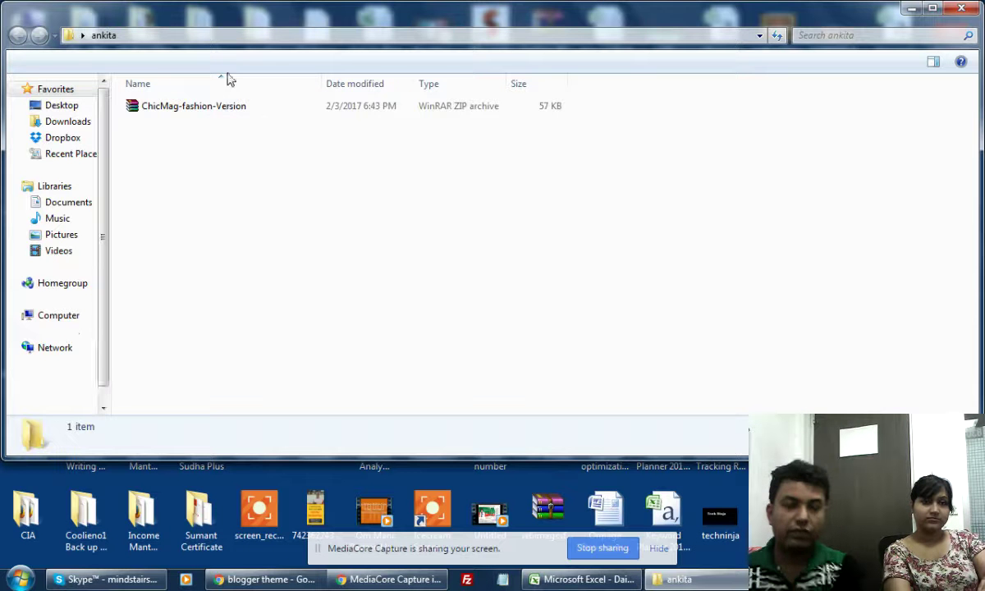
click(164, 106)
right_click(164, 104)
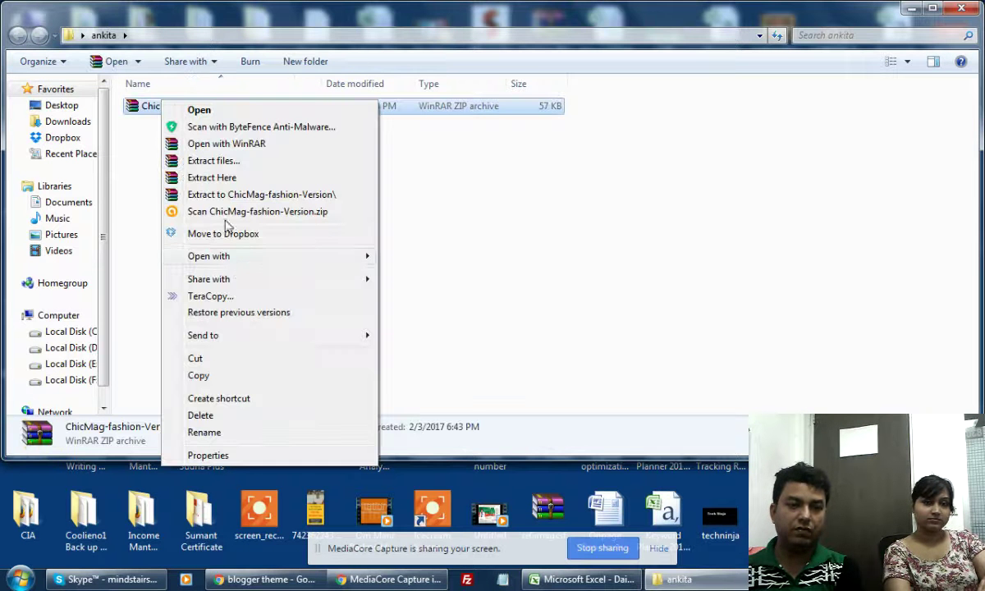
click(226, 178)
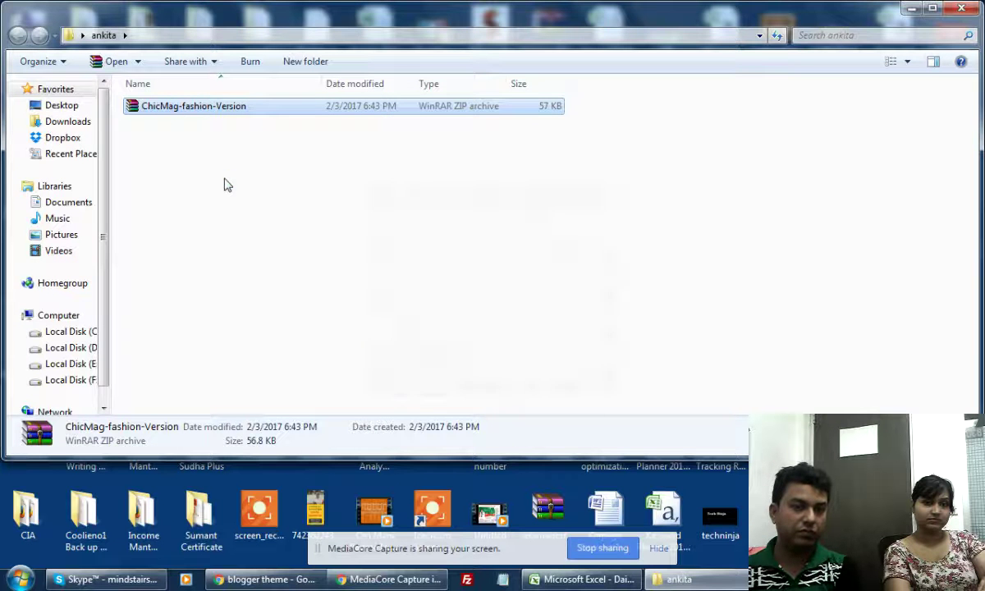
double_click(179, 106)
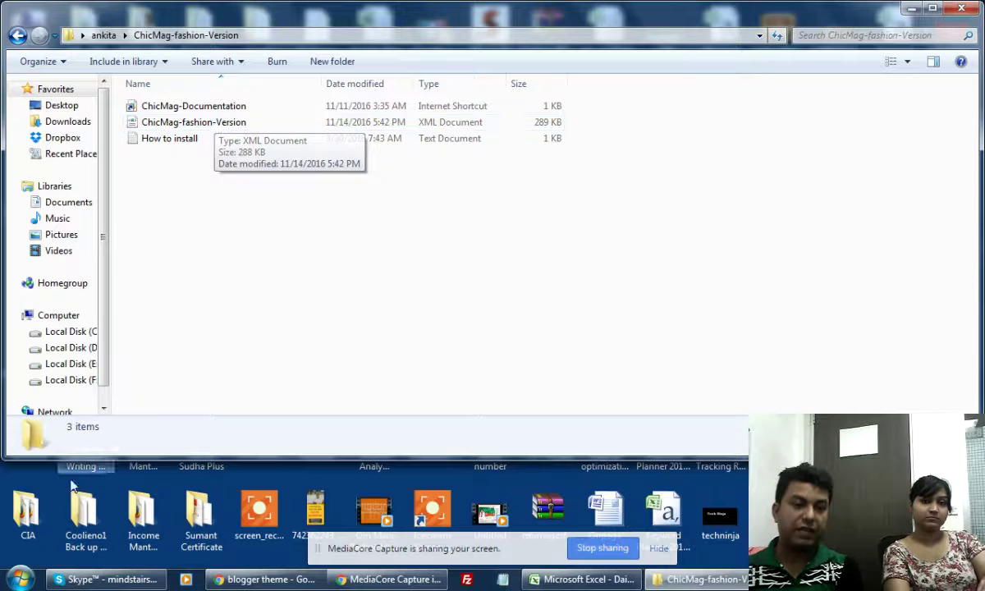
Switch to Chrome and open the Template page of the blog in Blogger.
click(308, 581)
click(99, 11)
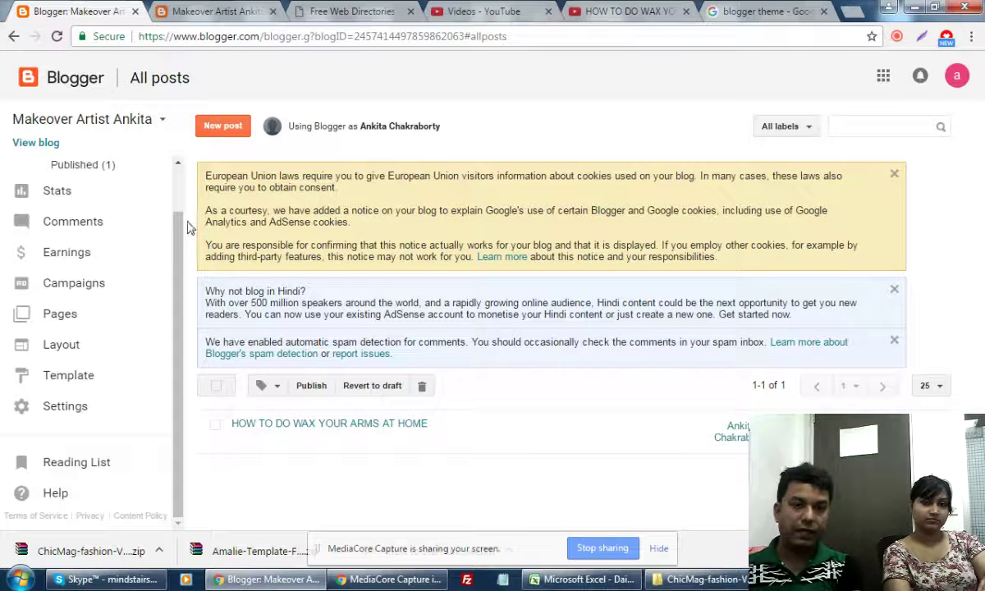
click(68, 379)
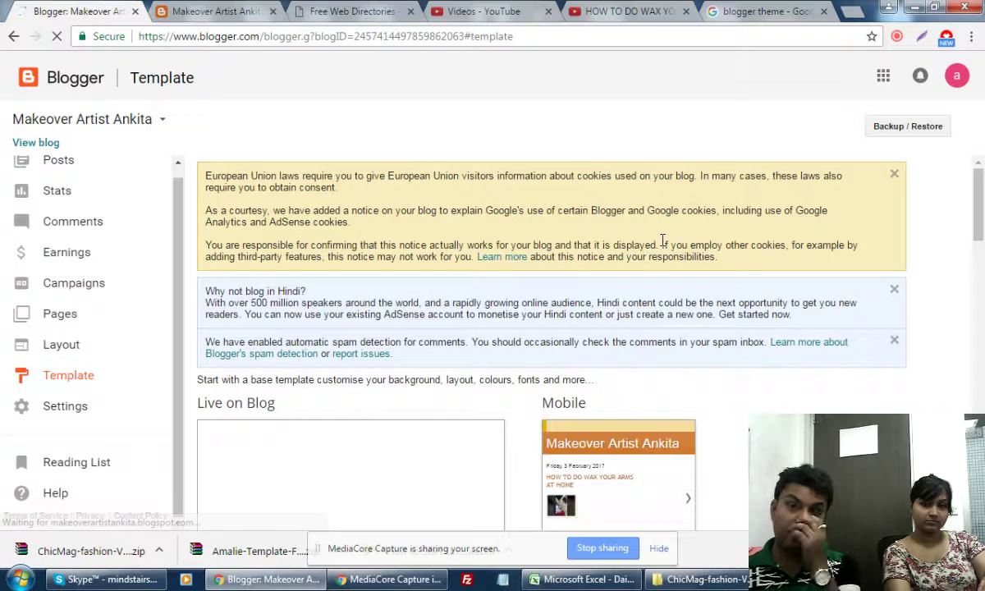
Look over the Template page's live and mobile previews, the base template gallery and the template's HTML code.
scroll(864, 381, down, 4)
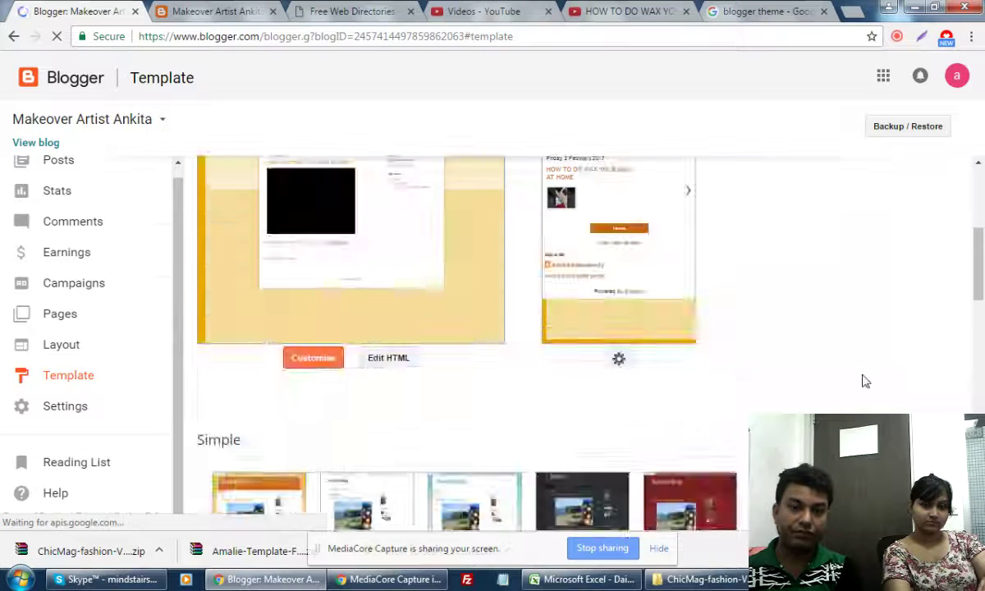
scroll(862, 380, down, 5)
scroll(851, 357, up, 4)
scroll(851, 357, up, 1)
scroll(851, 357, up, 4)
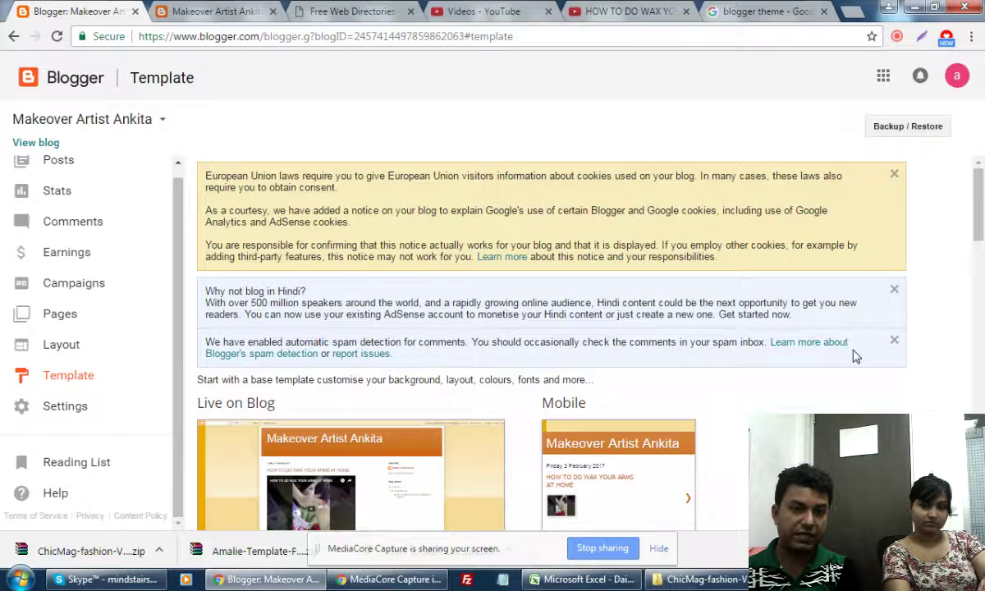
scroll(854, 354, down, 1)
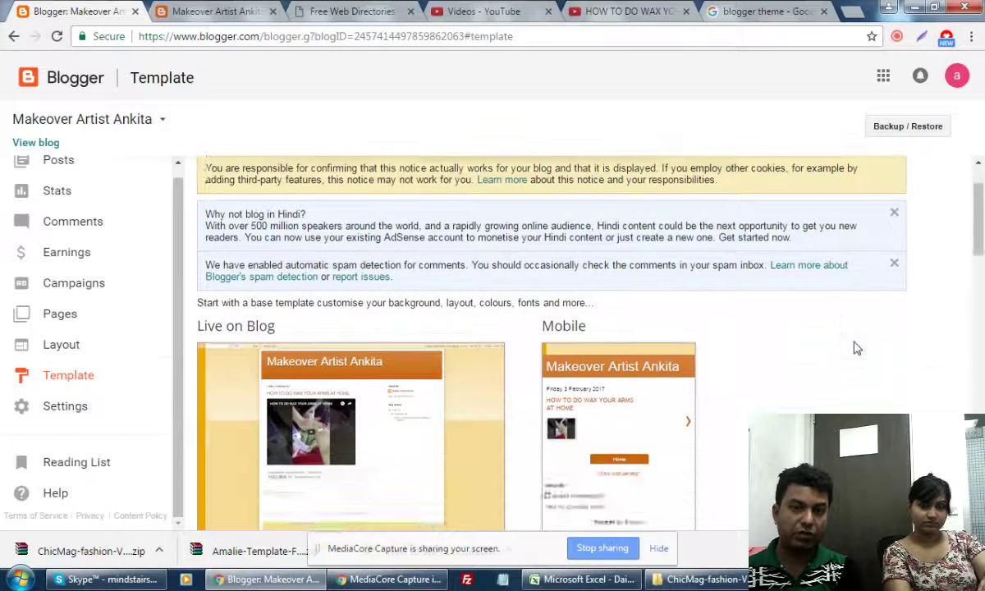
scroll(857, 328, up, 1)
scroll(874, 271, down, 3)
scroll(894, 168, down, 5)
scroll(897, 171, up, 2)
scroll(846, 193, up, 2)
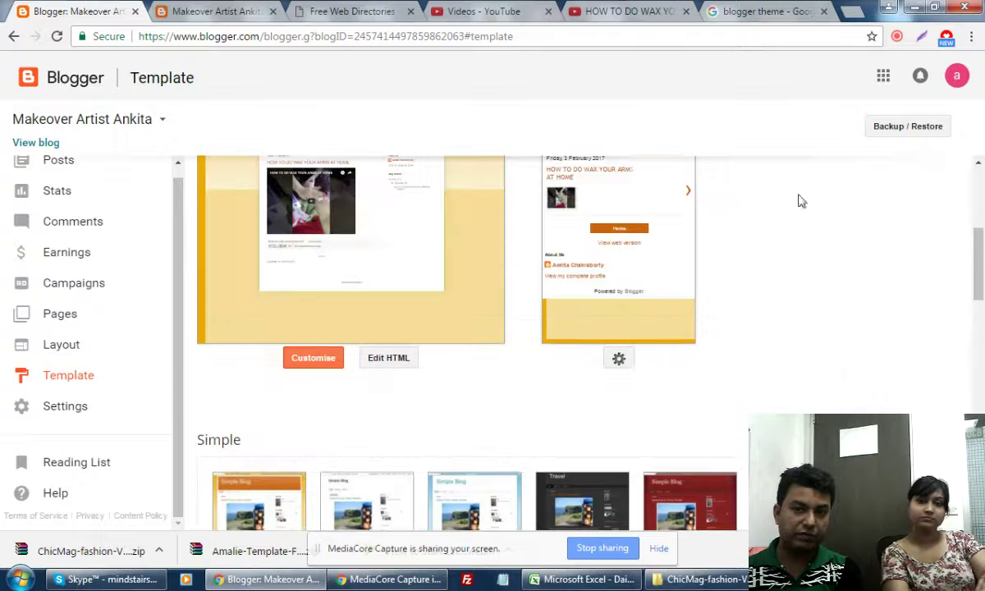
click(385, 363)
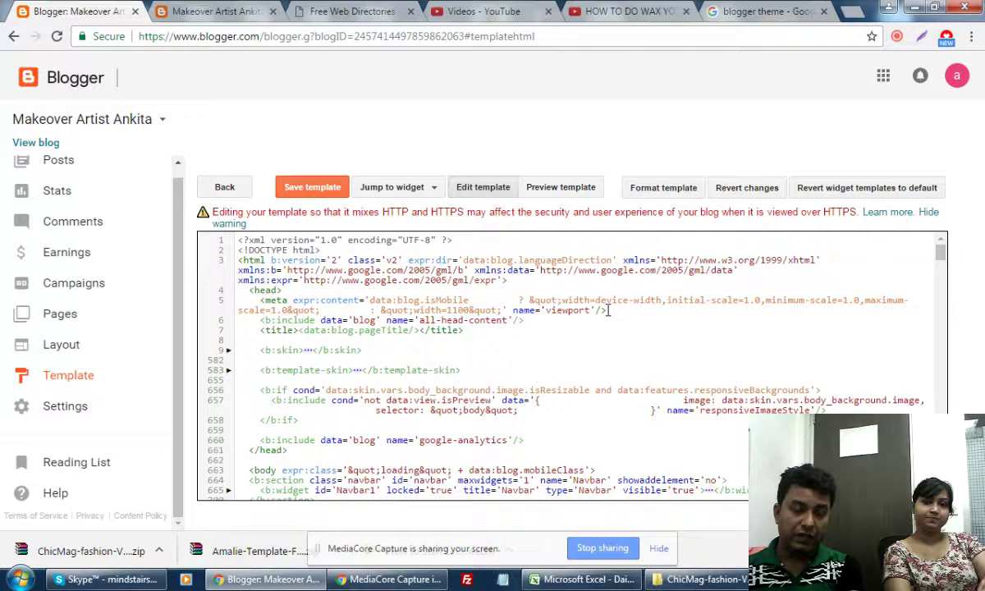
click(223, 187)
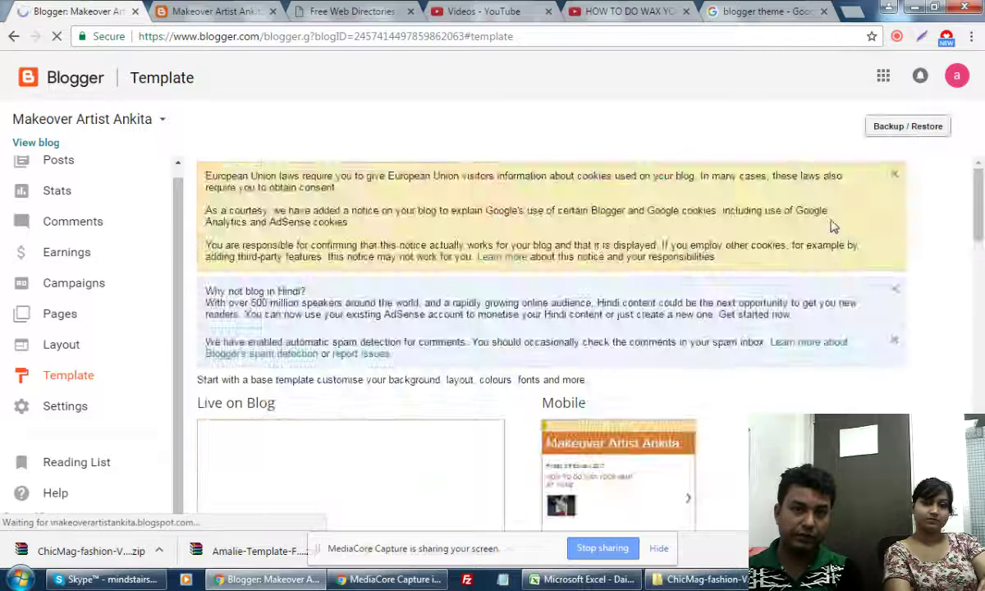
Upload ChicMag-fashion-Version.xml from the extracted desktop folder as the blog's template through Backup / Restore.
click(908, 126)
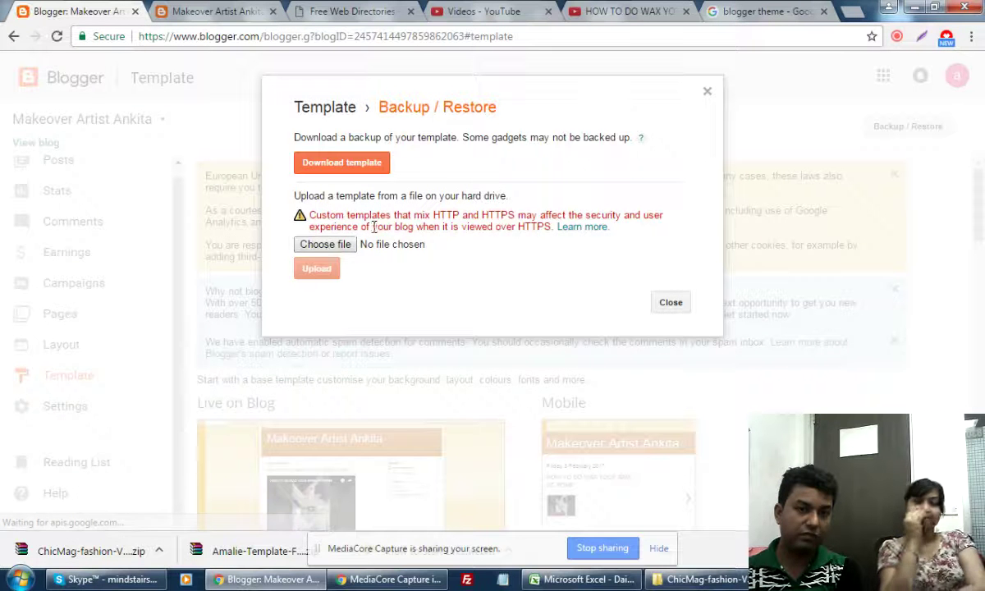
click(328, 246)
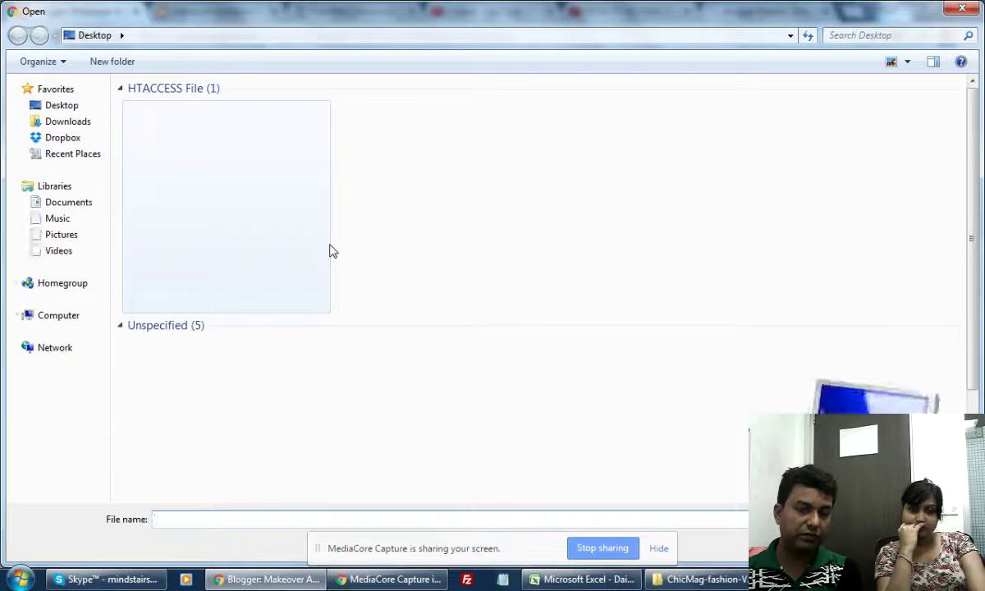
scroll(960, 90, down, 10)
scroll(960, 91, up, 5)
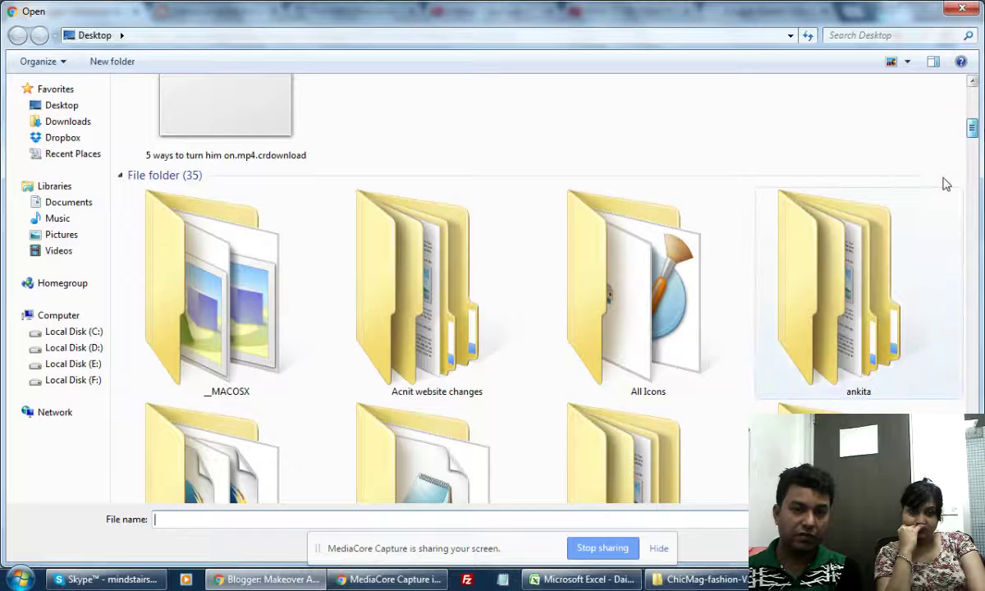
double_click(794, 256)
double_click(204, 107)
double_click(175, 123)
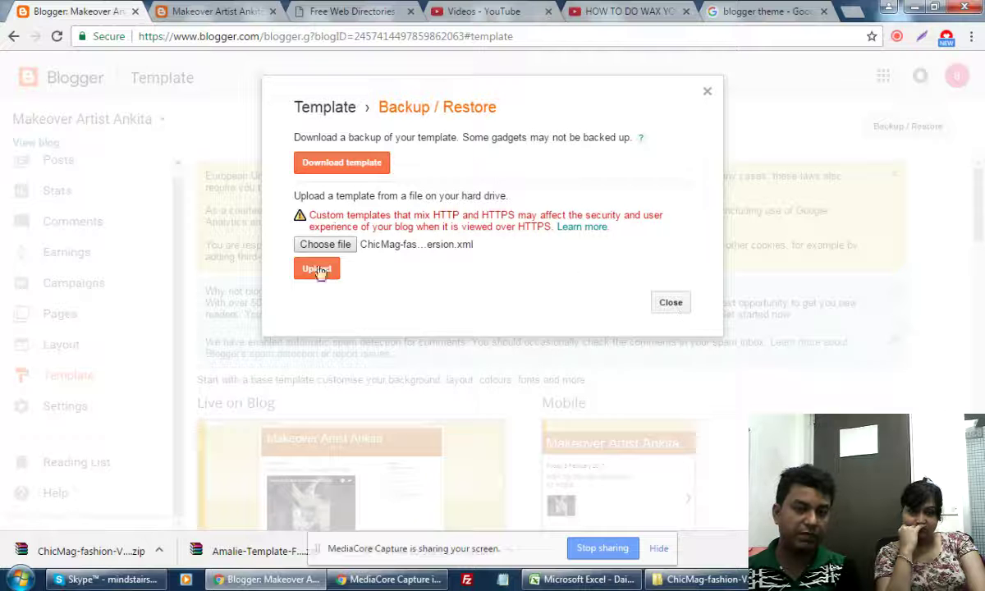
click(316, 269)
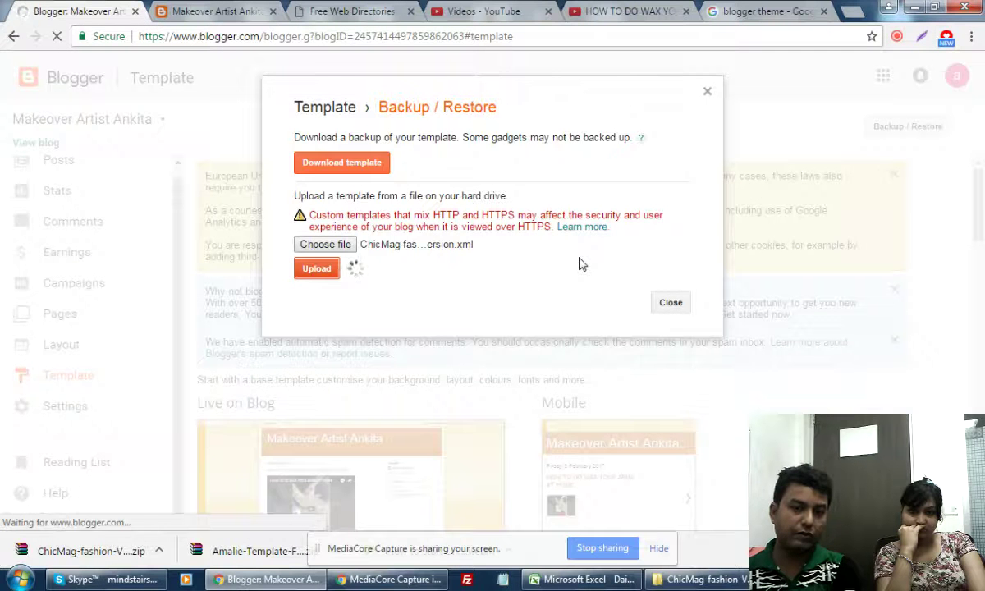
Open the How to install text file from the template folder, copy its blogger template installation URL and minimize it.
key(alt+Tab)
click(189, 145)
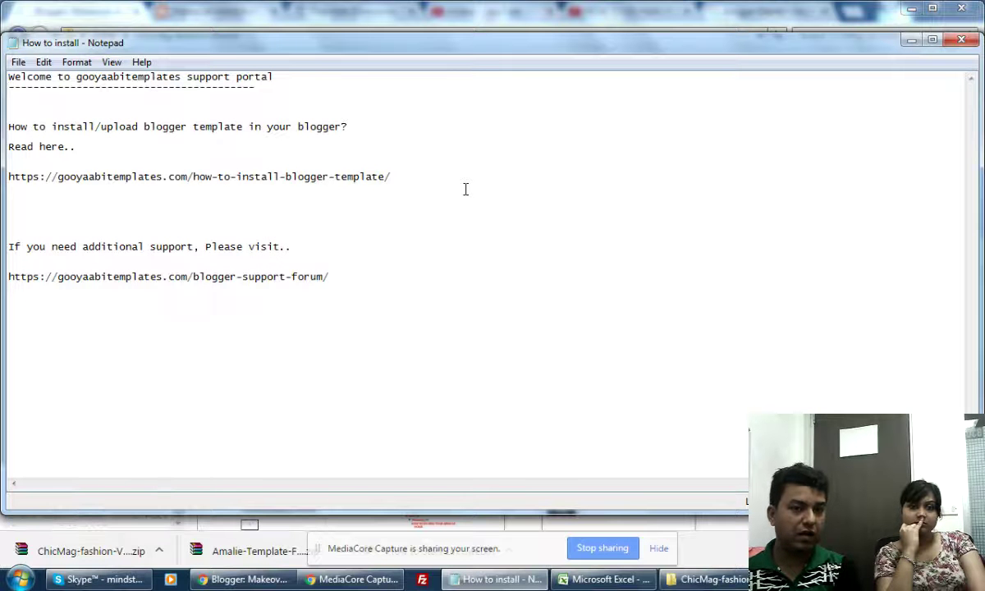
drag(198, 197, 7, 184)
key(ctrl+c)
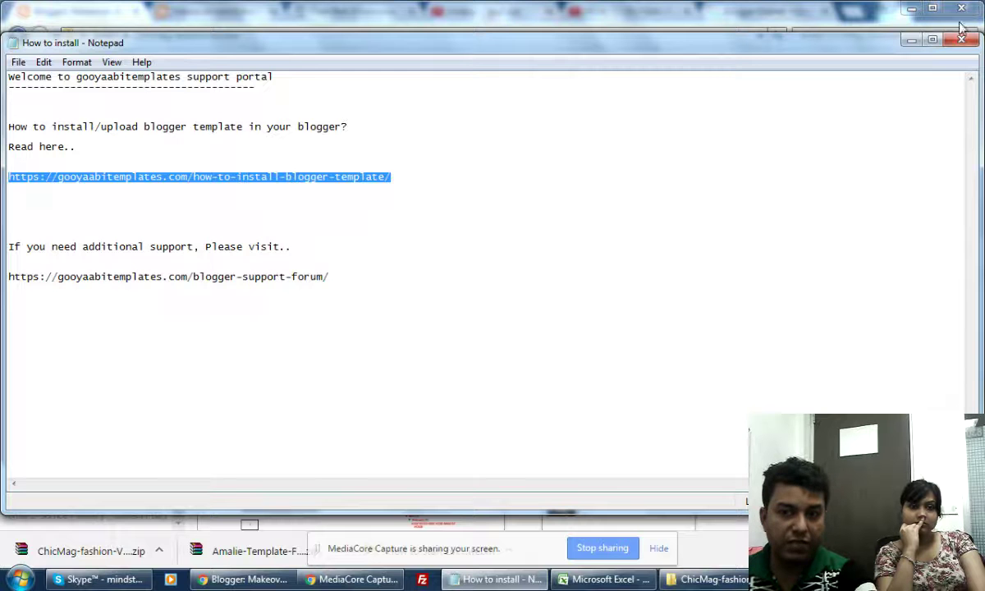
click(911, 40)
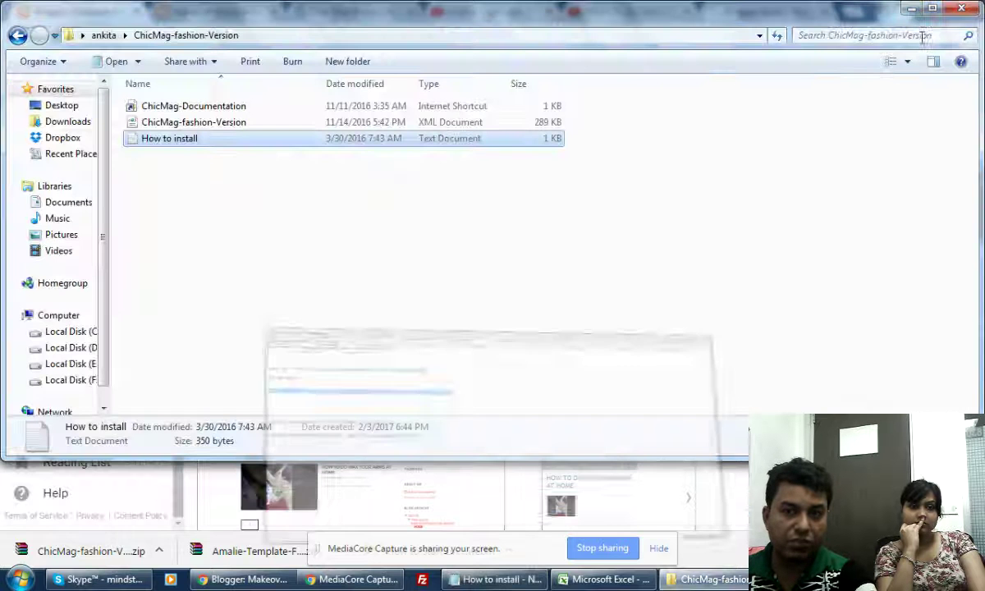
click(242, 580)
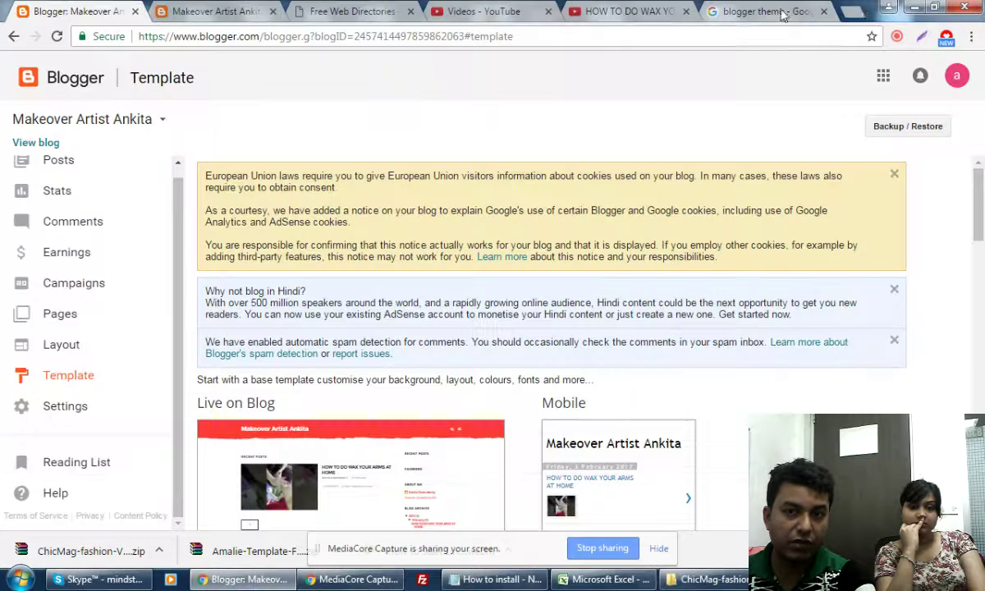
click(852, 12)
key(ctrl+v)
key(Return)
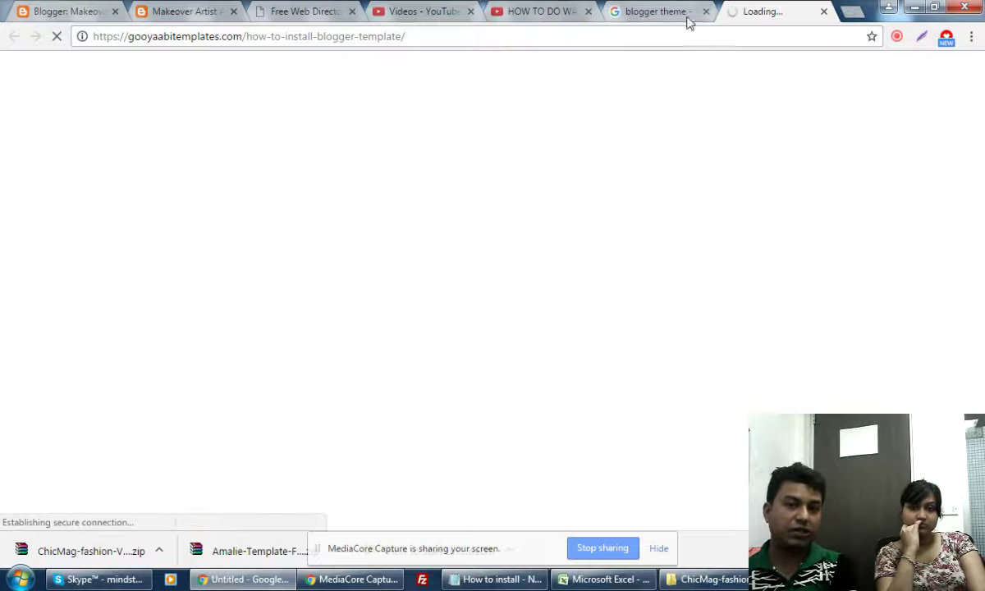
click(88, 9)
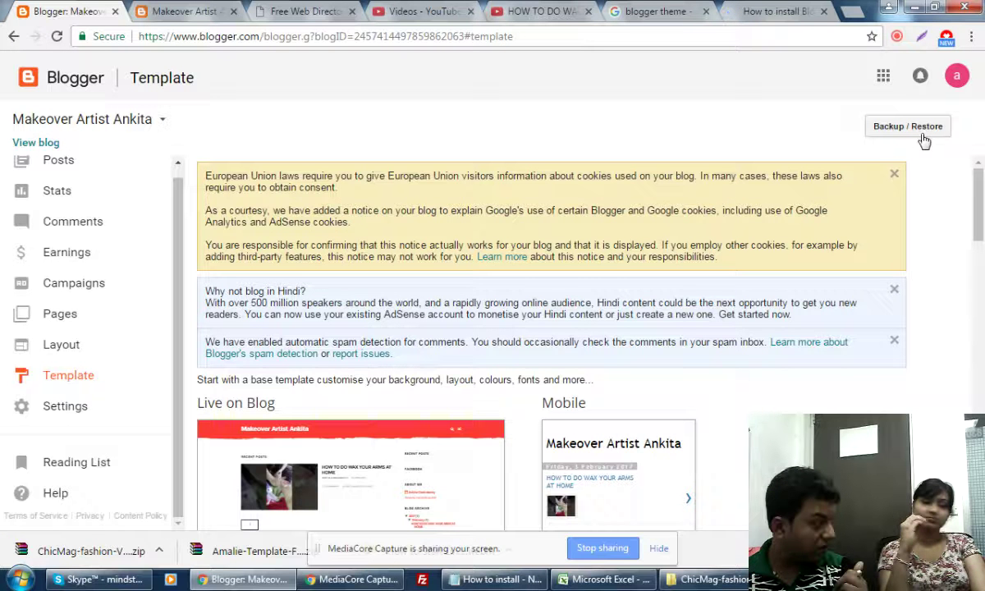
Review the Template page's live and mobile previews, comparing them with the published blog and glancing at the template installation guide.
scroll(758, 330, down, 3)
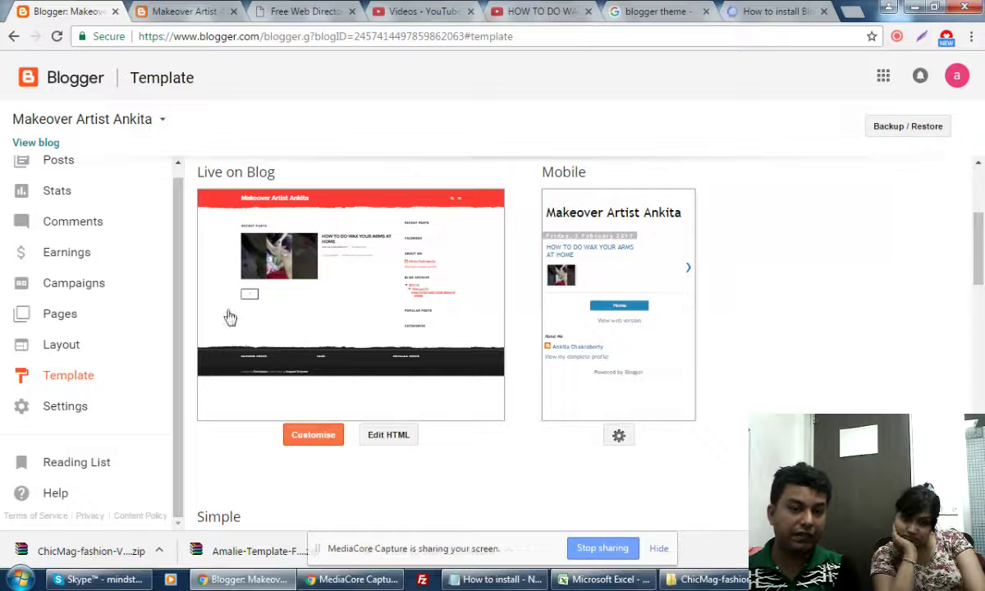
scroll(473, 488, down, 4)
scroll(663, 336, up, 5)
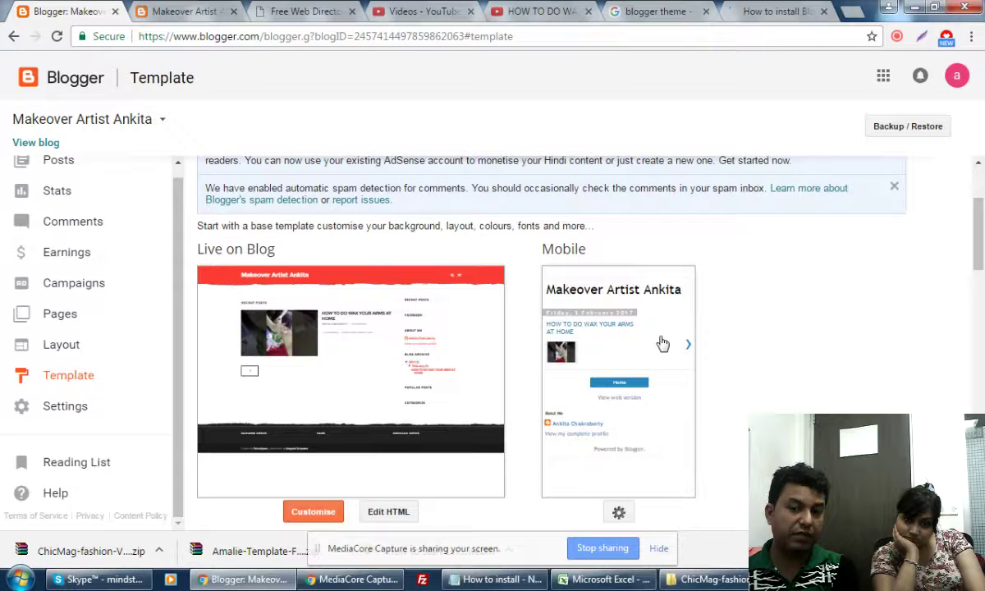
click(195, 11)
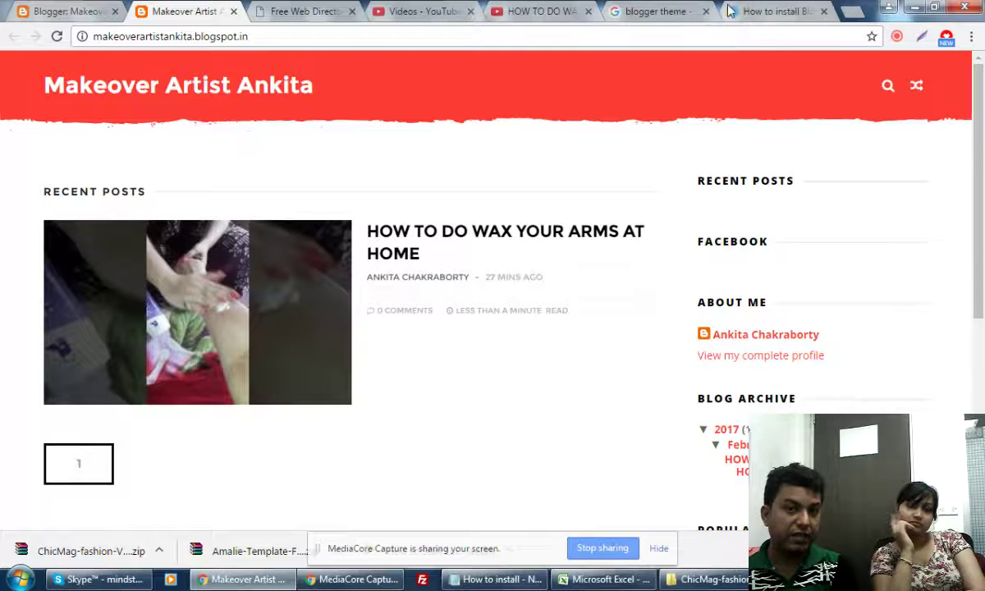
click(763, 13)
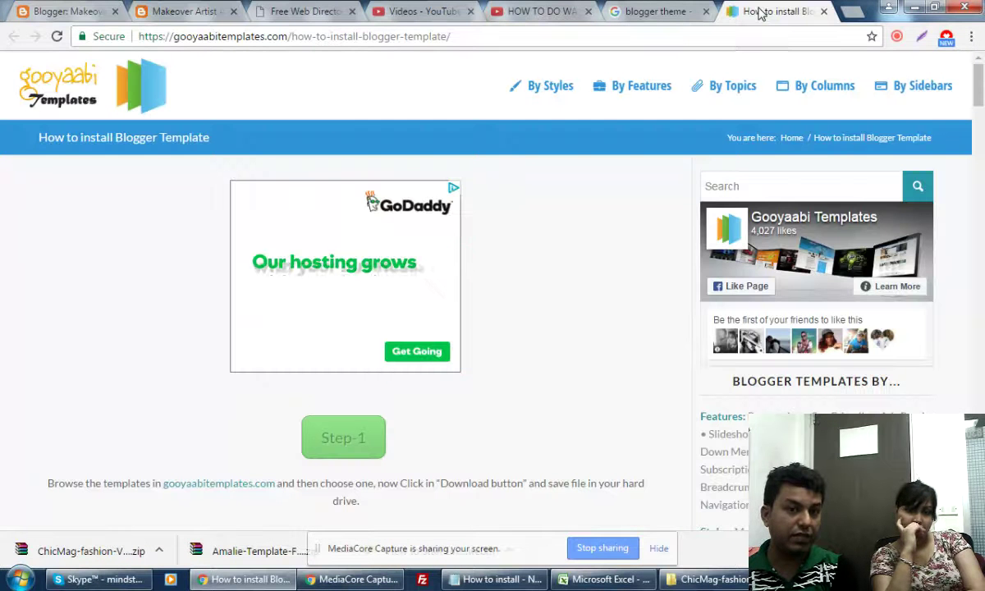
click(166, 13)
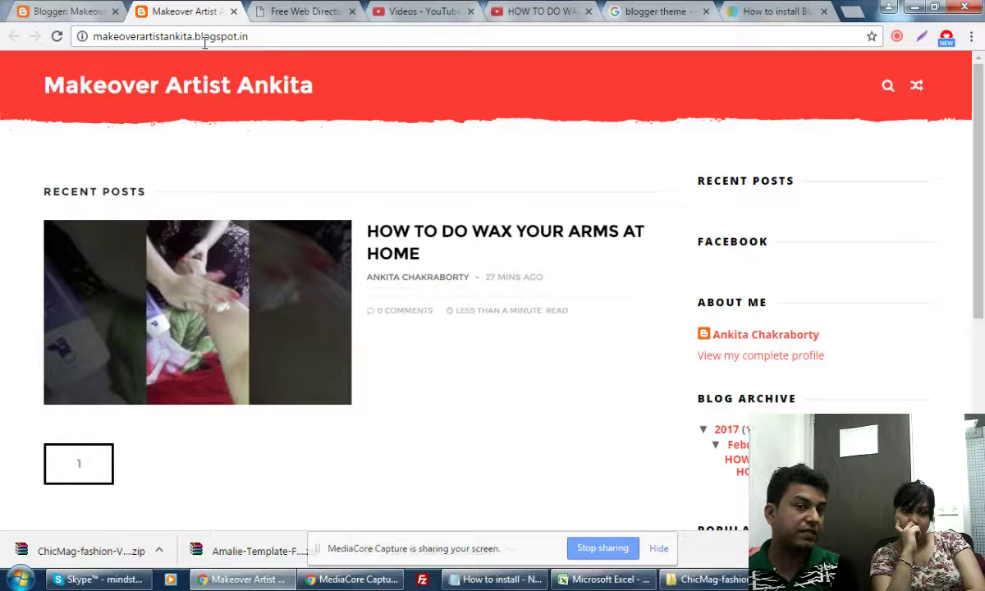
click(79, 12)
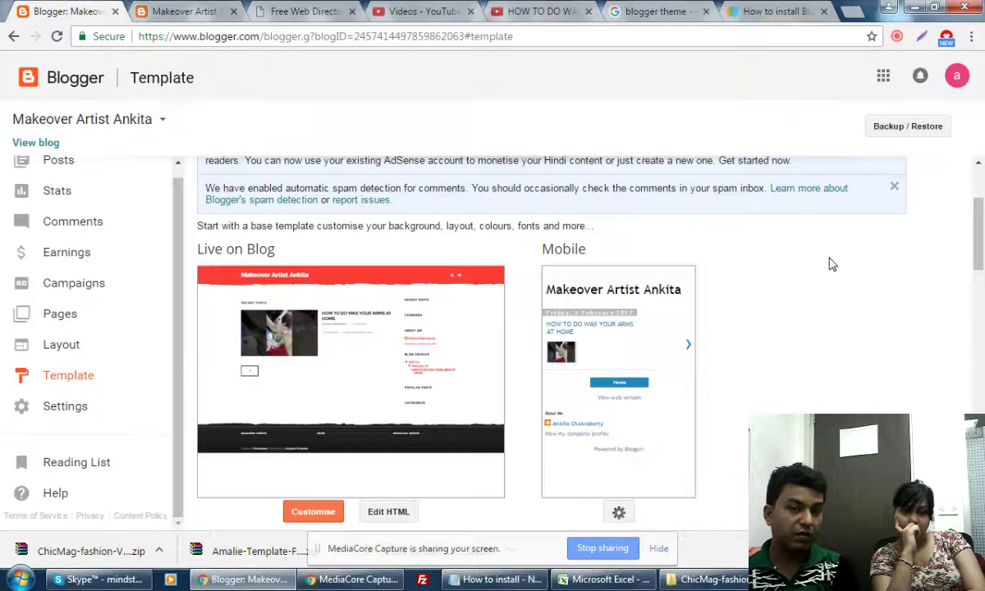
scroll(829, 262, up, 2)
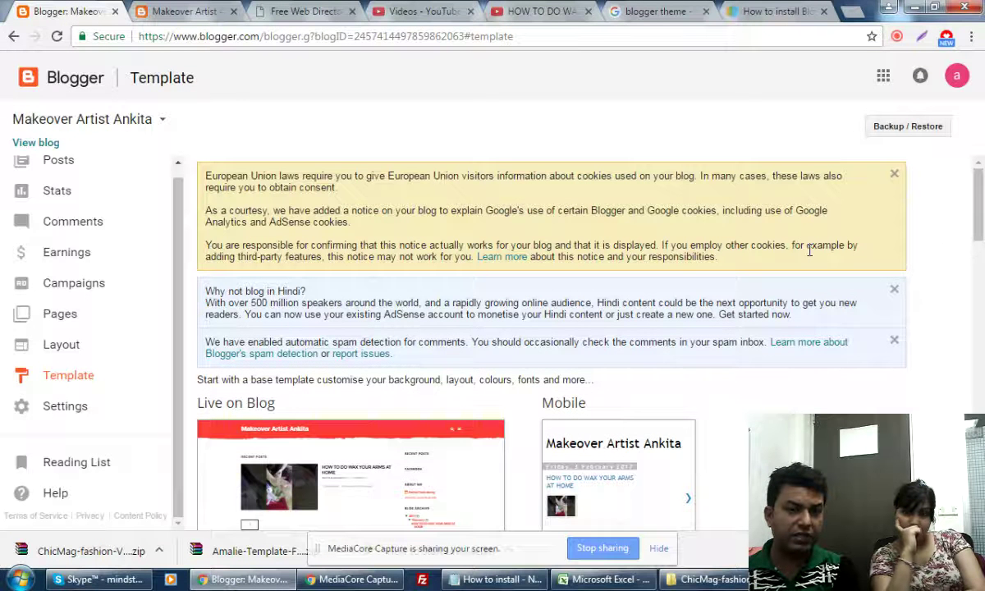
scroll(808, 250, down, 3)
scroll(808, 257, down, 3)
scroll(809, 257, up, 4)
Open gooyaabitemplates.com from the "blogger theme" Google results in a new browser tab and switch to it.
click(780, 12)
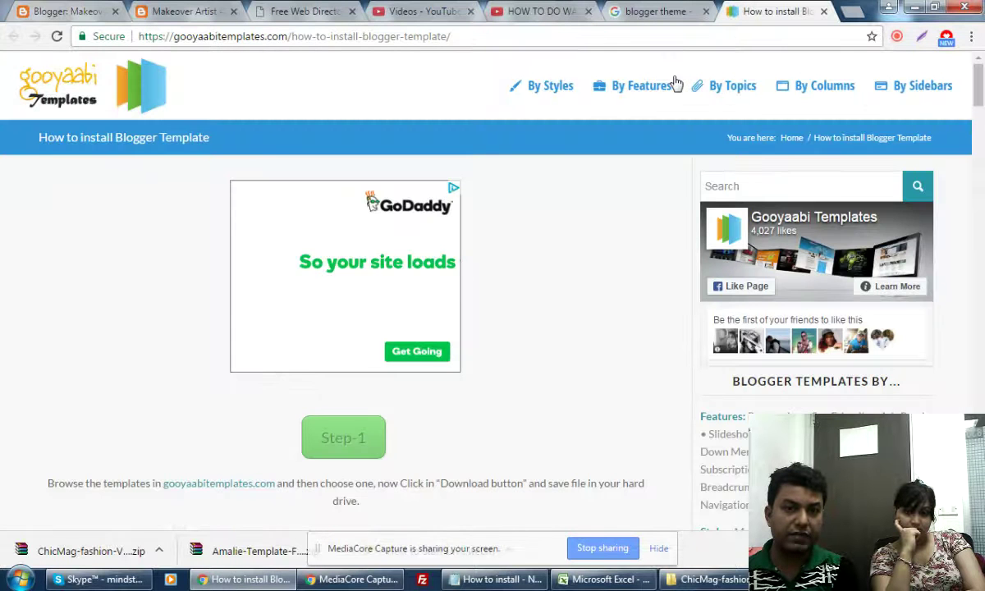
click(640, 13)
right_click(319, 194)
click(370, 202)
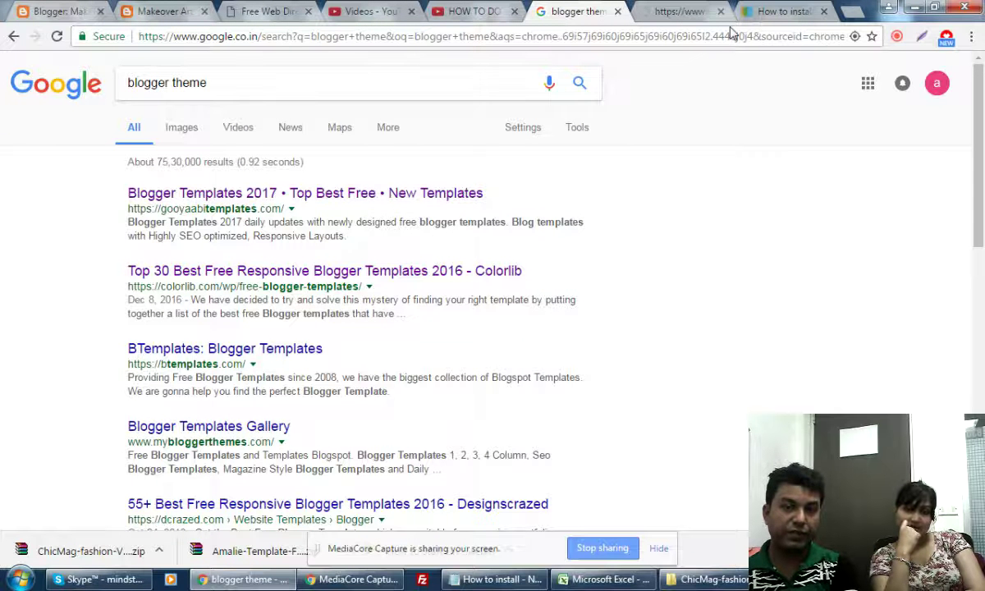
click(674, 11)
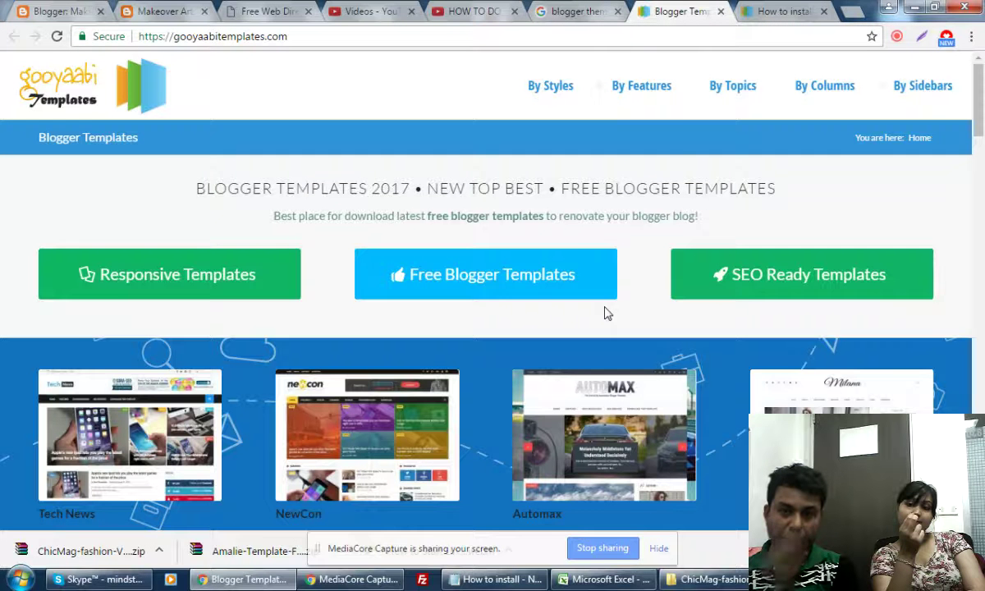
Open the Gooyaabi site's templates by topic and look through the topic categories down to Cartoons and Animals.
click(716, 89)
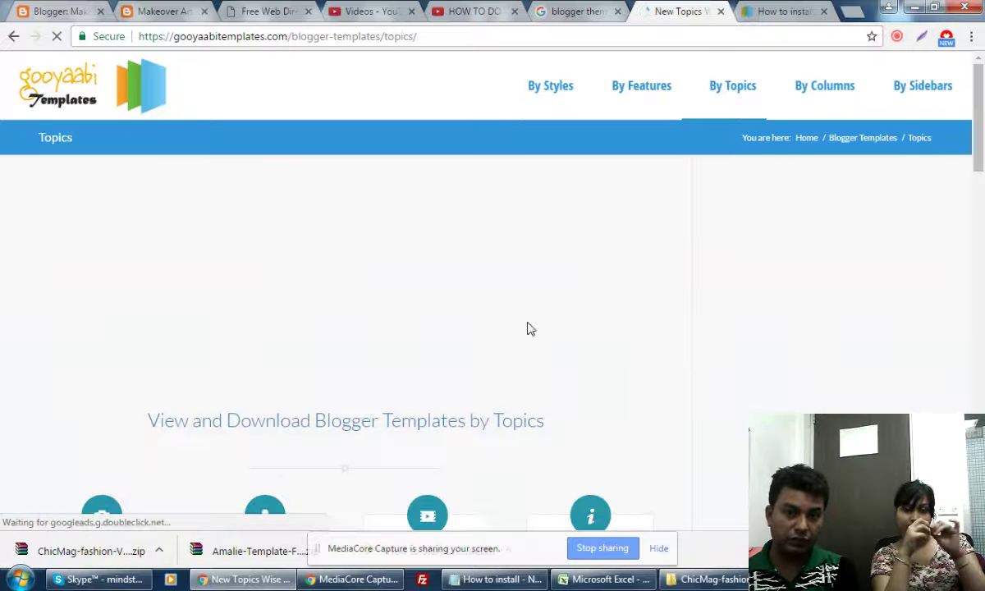
scroll(528, 328, down, 5)
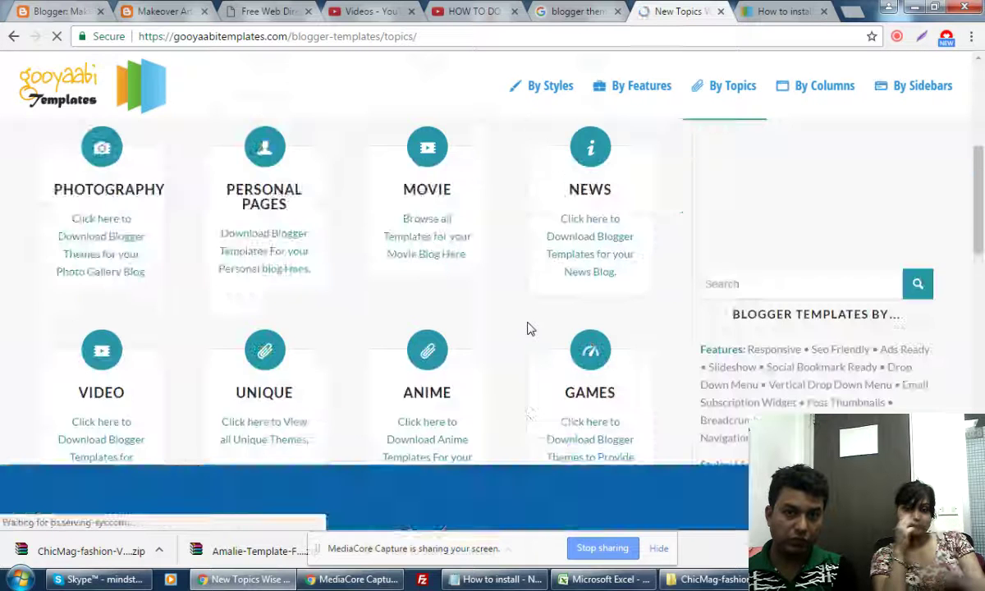
scroll(527, 328, up, 3)
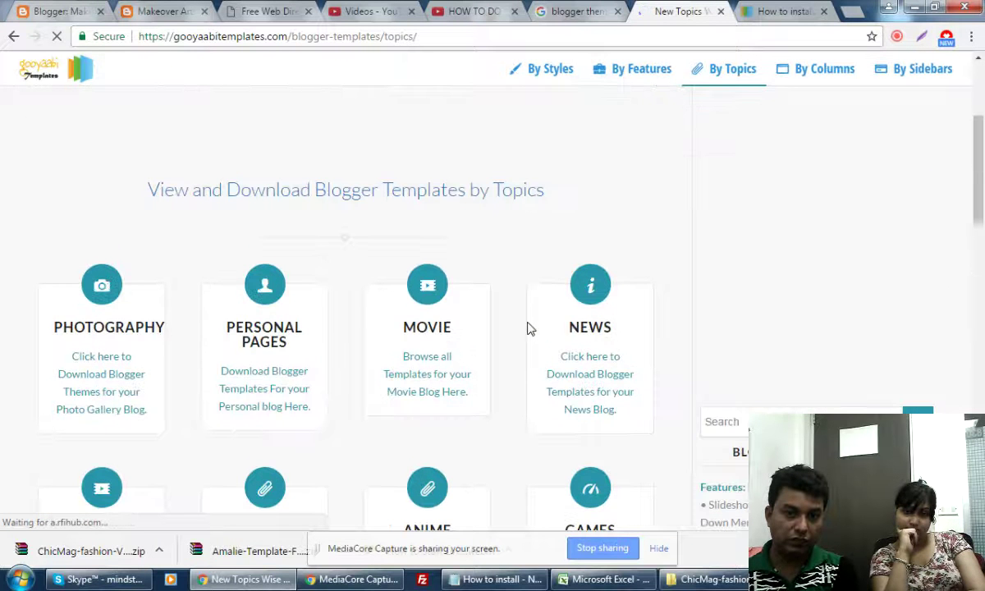
scroll(527, 328, down, 5)
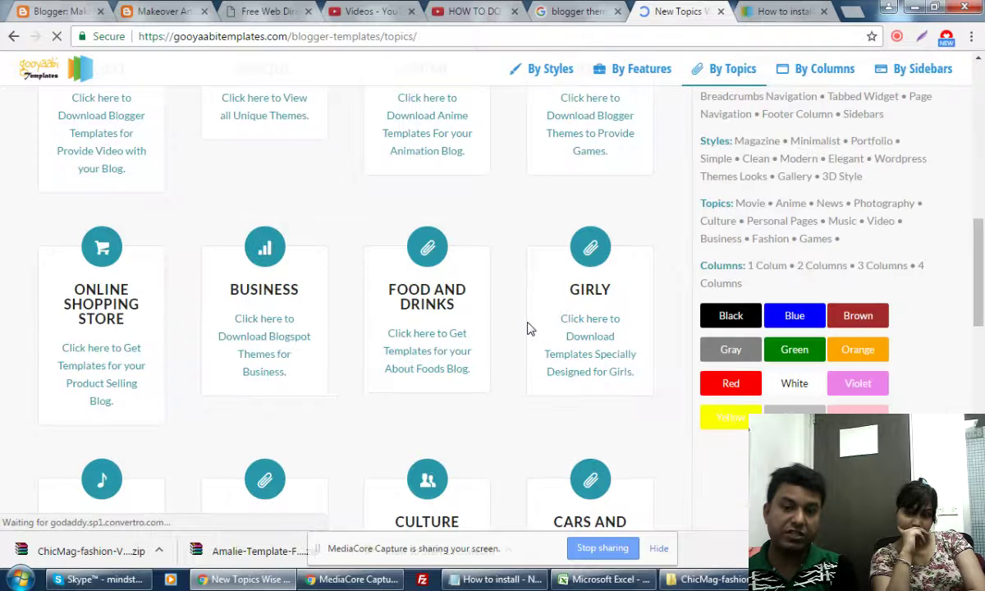
scroll(528, 328, down, 5)
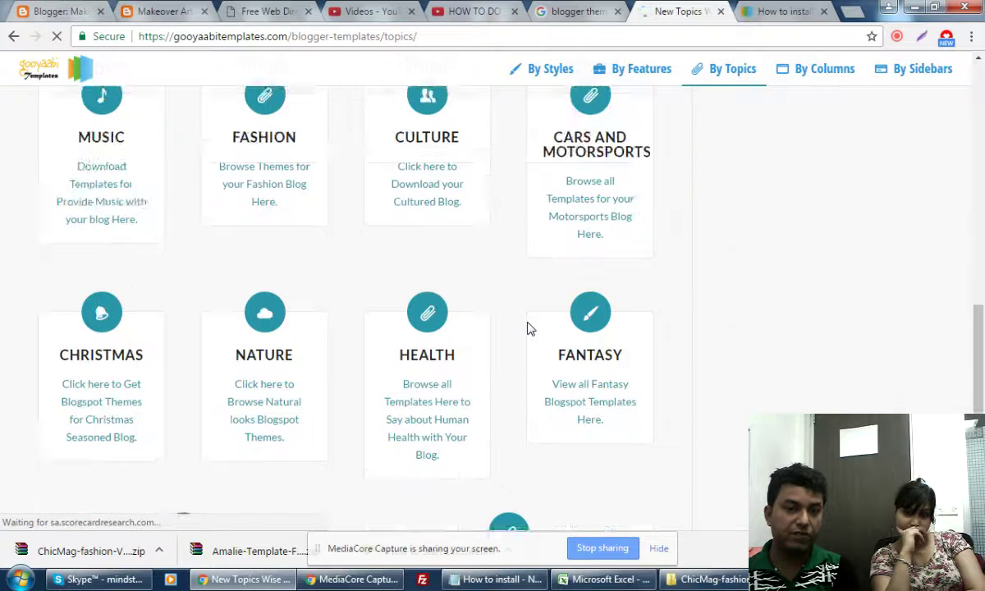
scroll(527, 328, down, 1)
scroll(528, 328, down, 2)
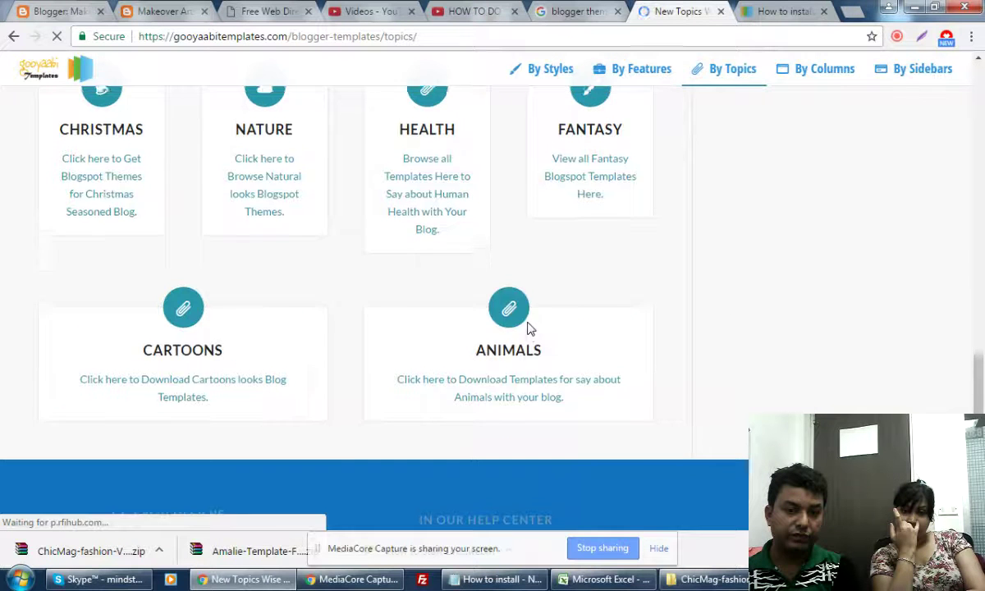
scroll(527, 328, up, 4)
scroll(528, 328, up, 3)
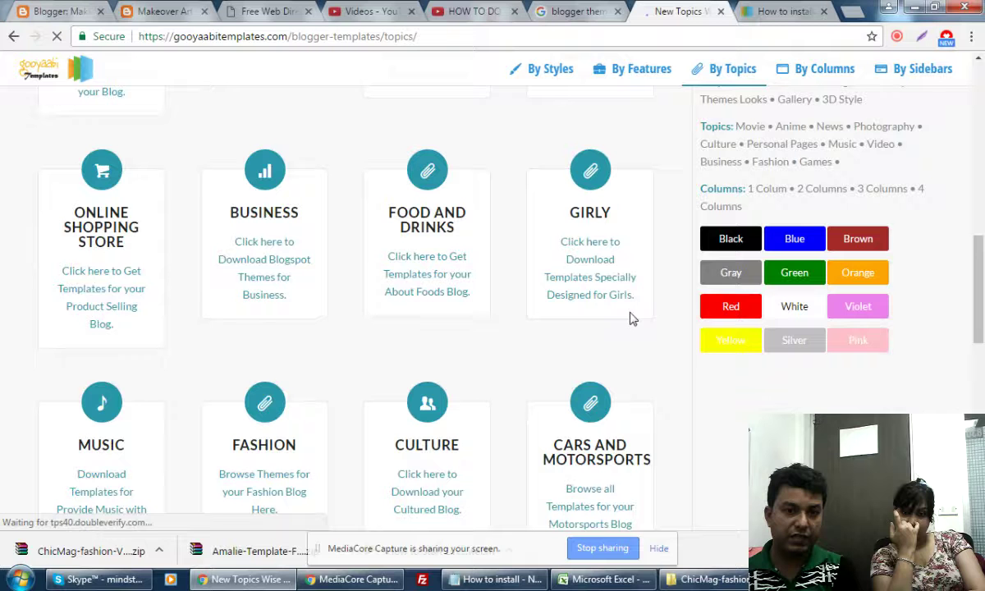
Open the Girly and Fashion template topics in separate new browser tabs.
right_click(594, 268)
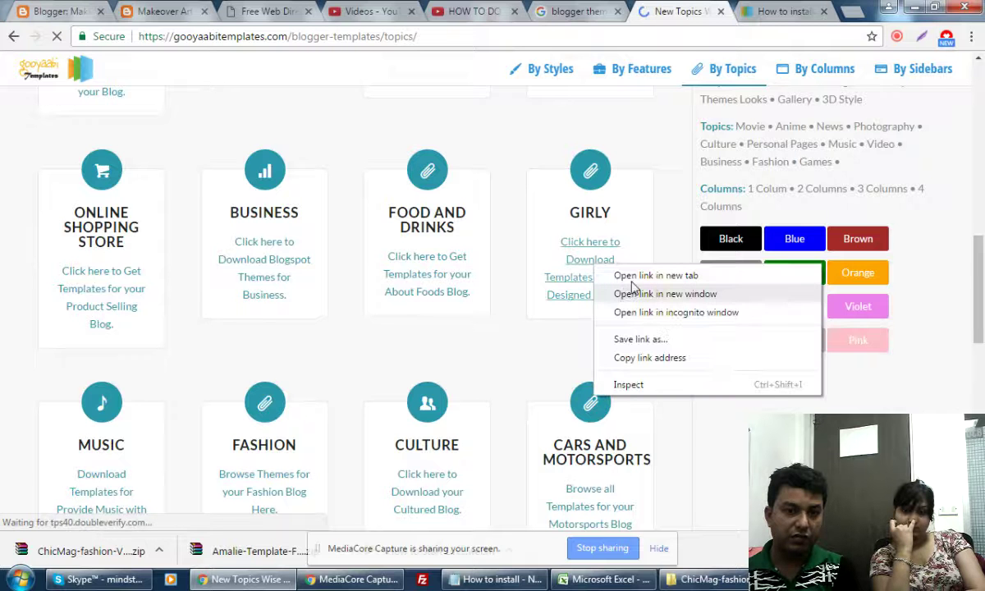
click(636, 282)
right_click(264, 496)
click(366, 369)
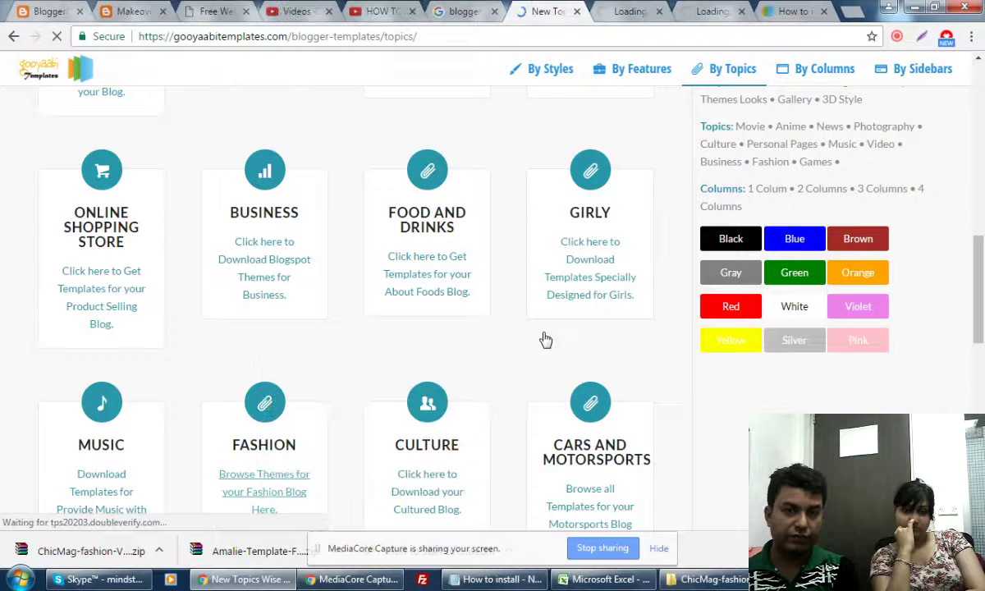
Read through the How to install Blogger Template guide, from extracting the ZIP file to uploading the XML through Backup / Restore.
click(796, 11)
scroll(616, 341, down, 7)
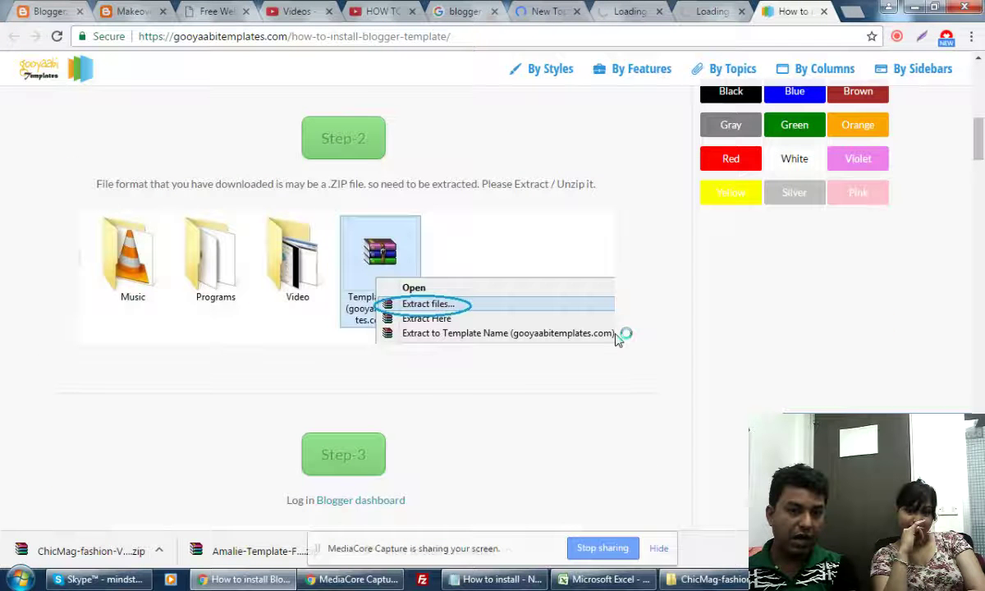
scroll(530, 347, down, 3)
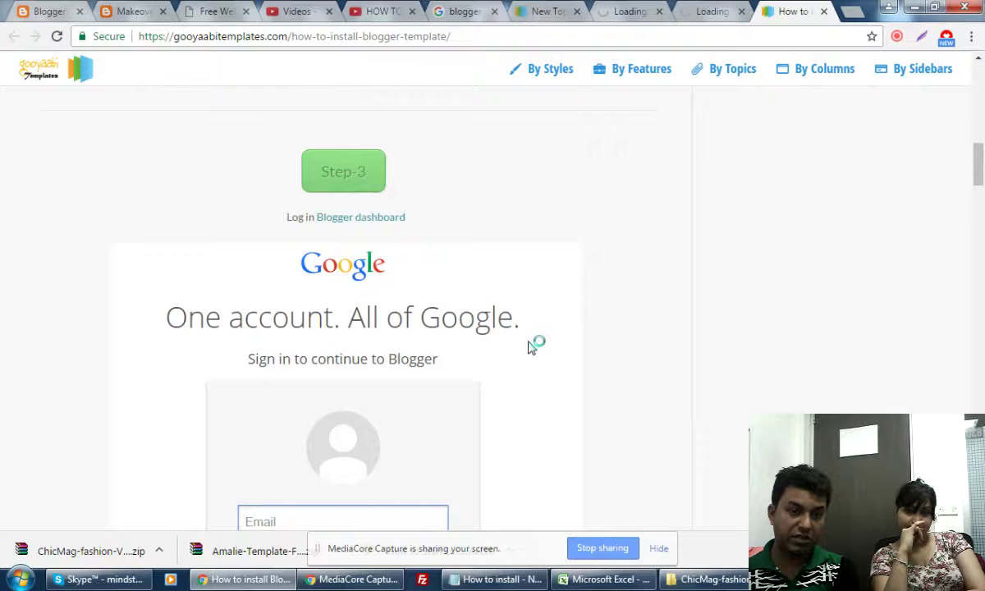
scroll(533, 344, down, 3)
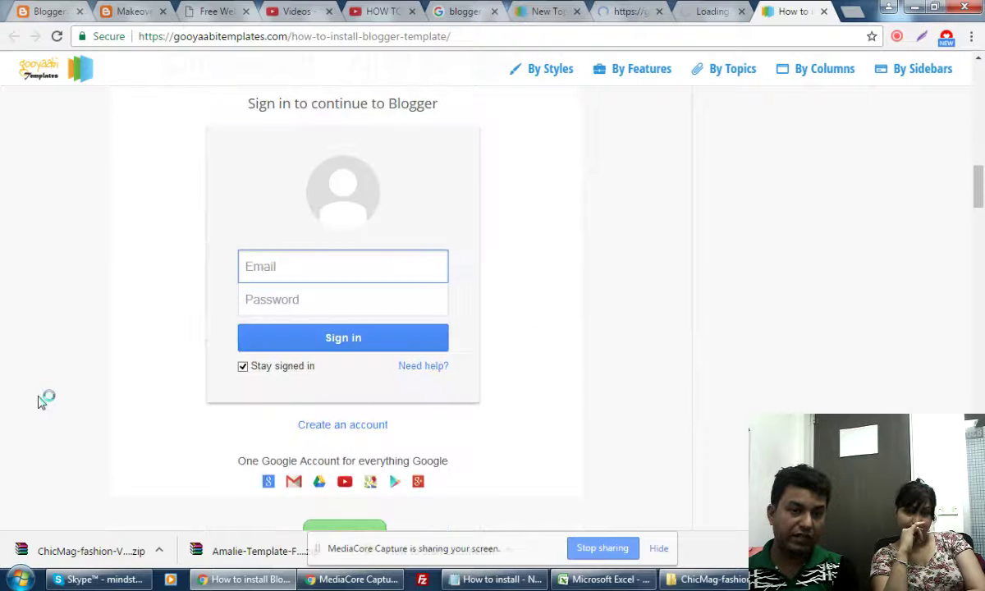
scroll(472, 417, down, 4)
scroll(535, 440, down, 3)
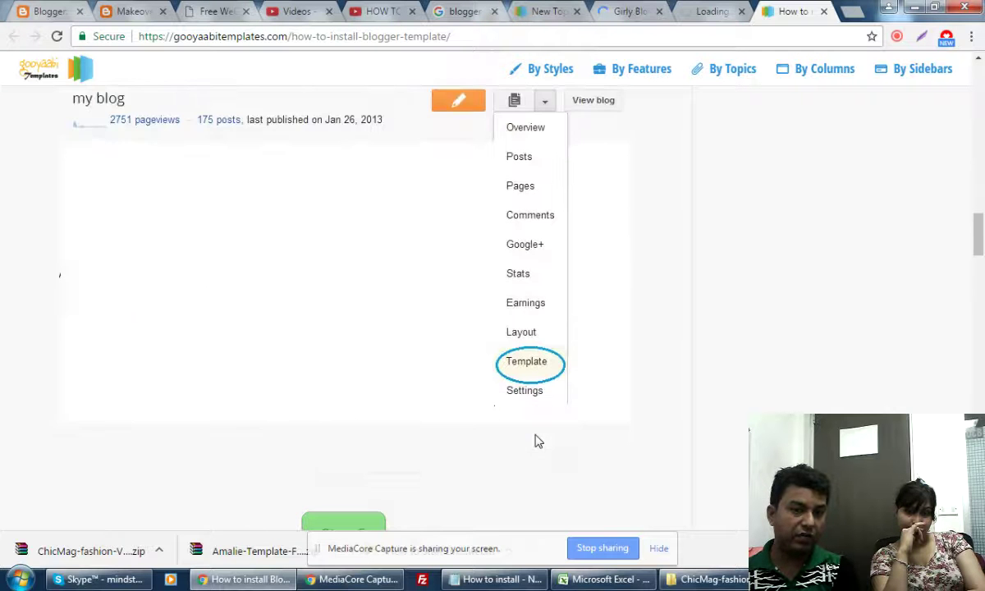
scroll(521, 386, down, 4)
scroll(519, 396, down, 3)
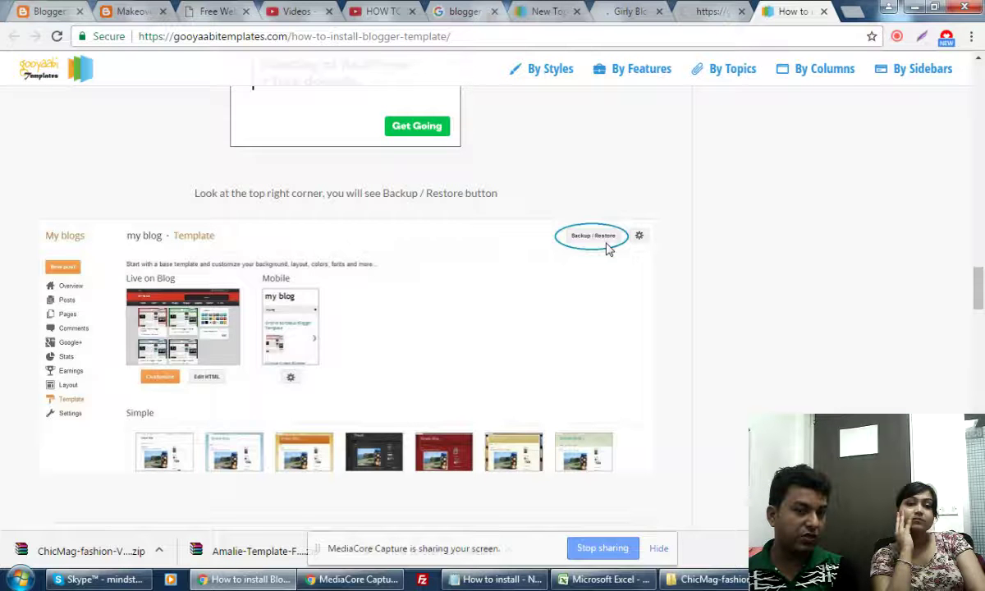
scroll(507, 308, down, 5)
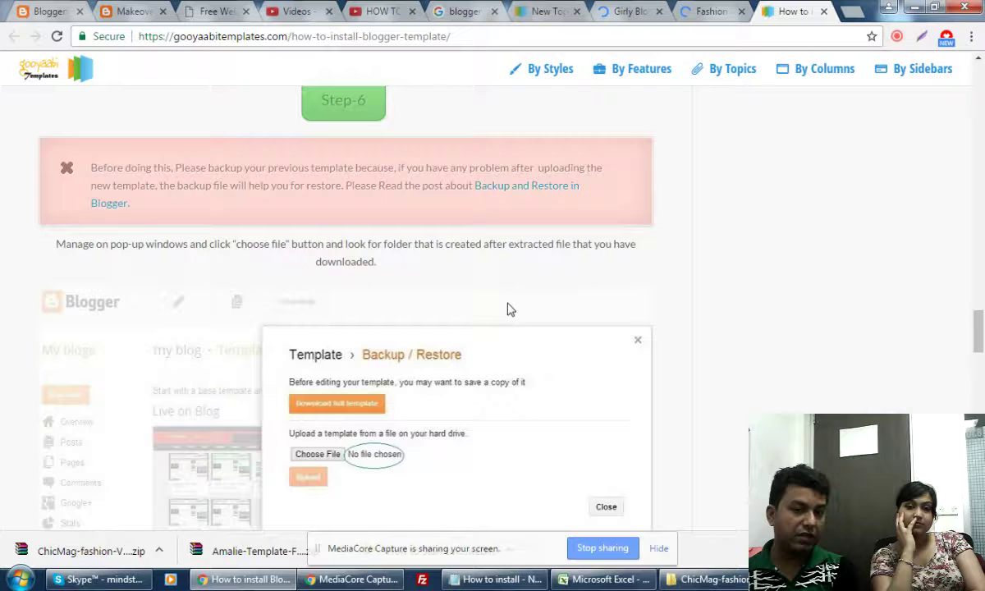
scroll(507, 309, down, 5)
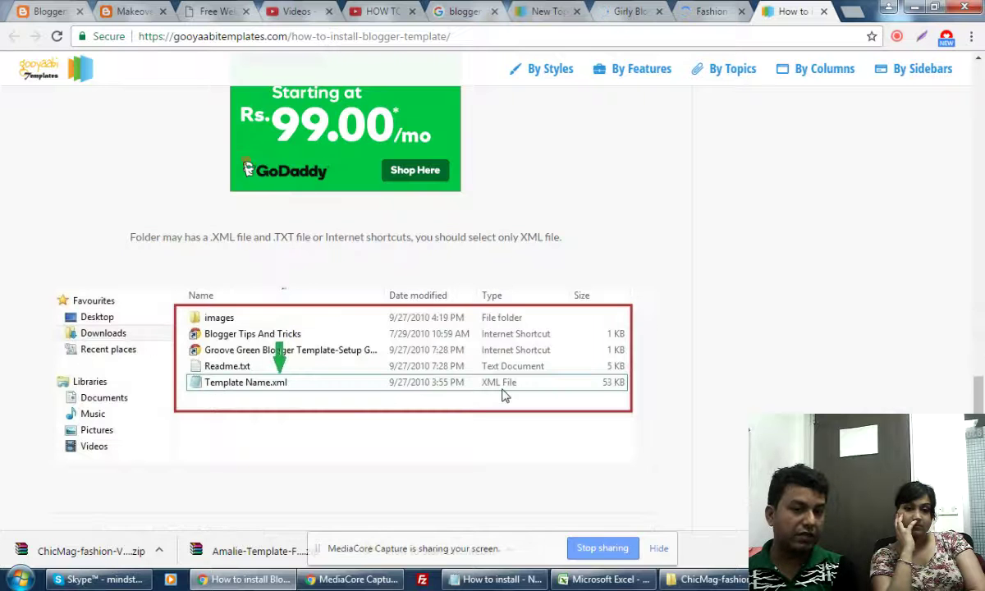
scroll(706, 393, down, 5)
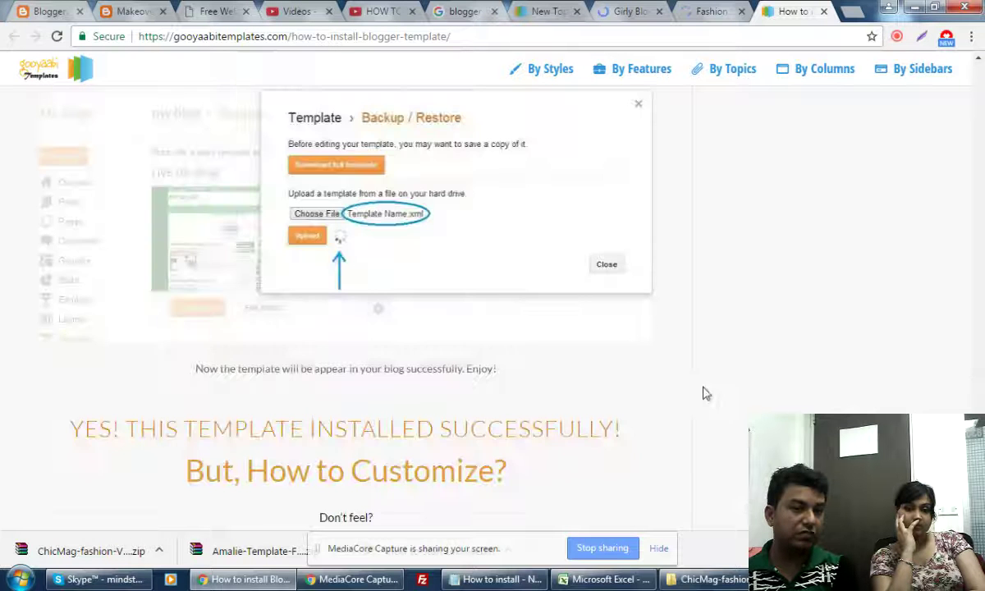
scroll(704, 394, down, 5)
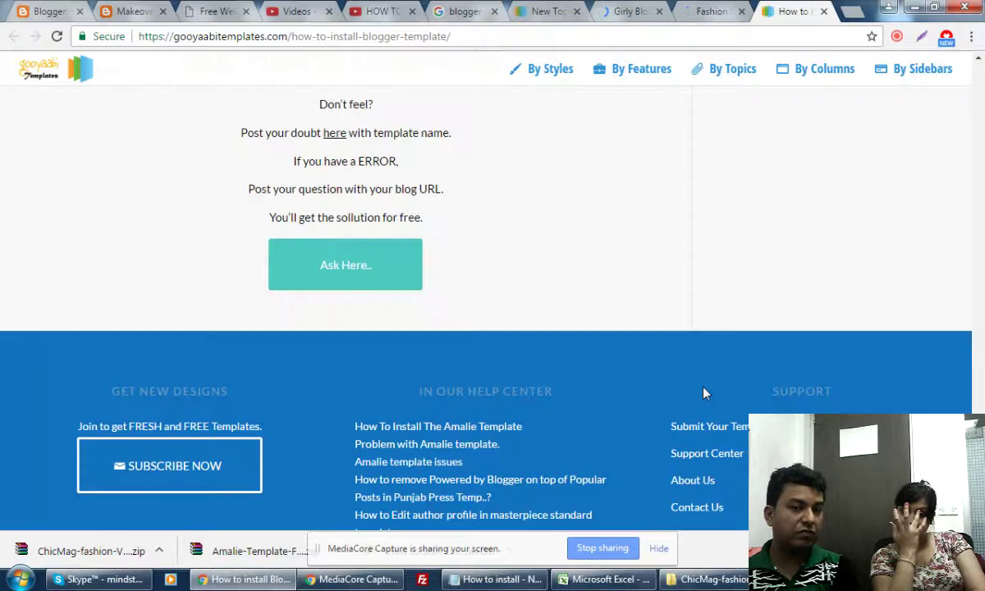
scroll(705, 393, up, 5)
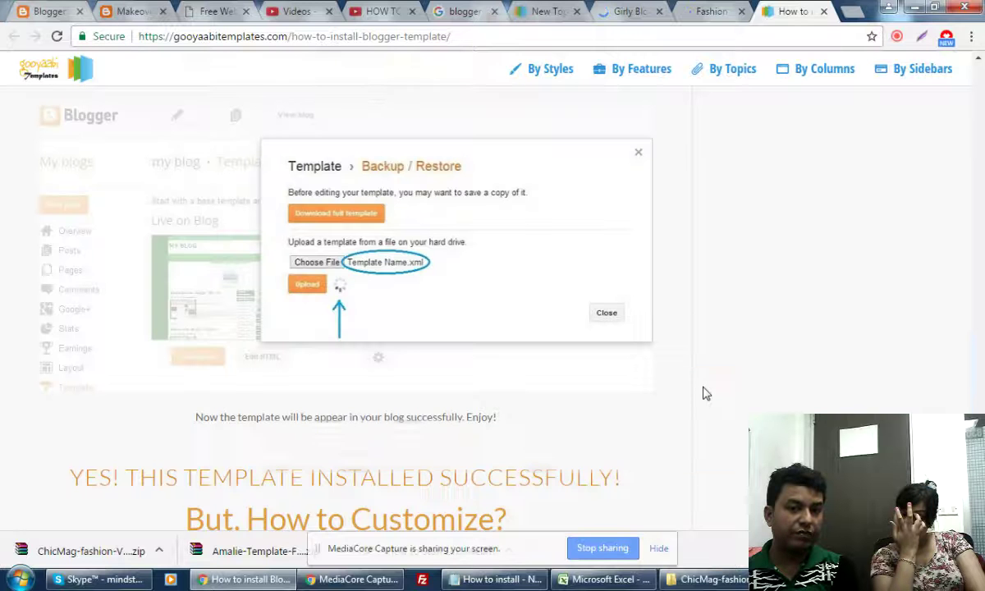
Check the Fashion templates page and highlight the gooyaabitemplates.com address of the installation guide, ending on the Fashion page.
click(703, 11)
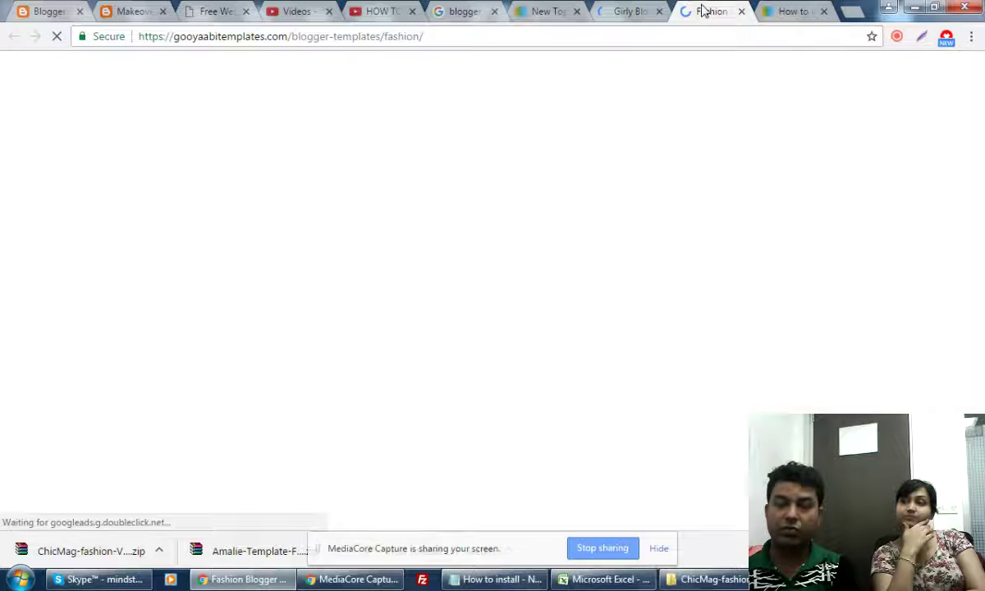
click(808, 10)
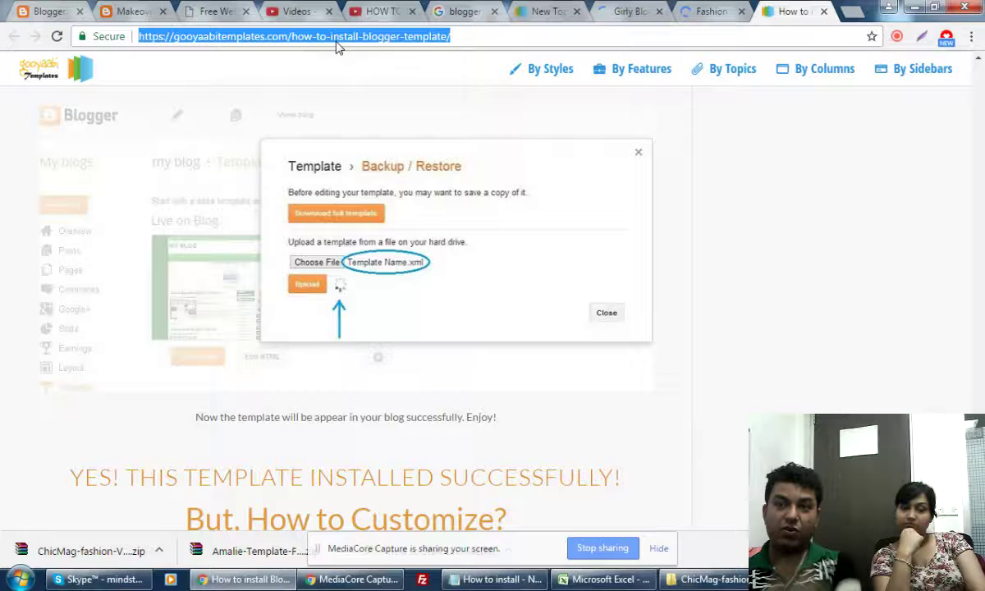
click(982, 287)
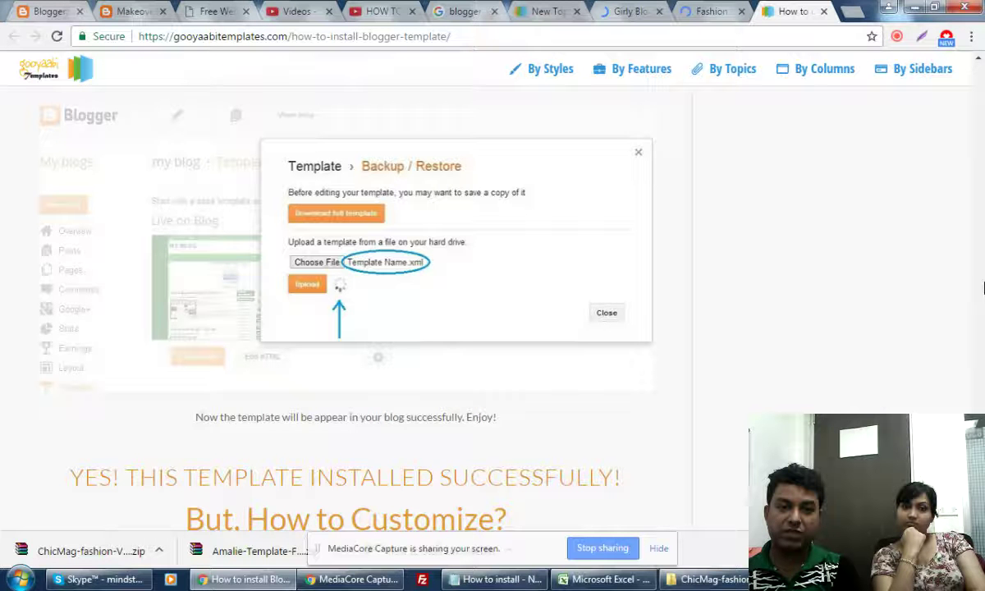
drag(982, 287, 981, 187)
drag(179, 36, 282, 39)
click(312, 39)
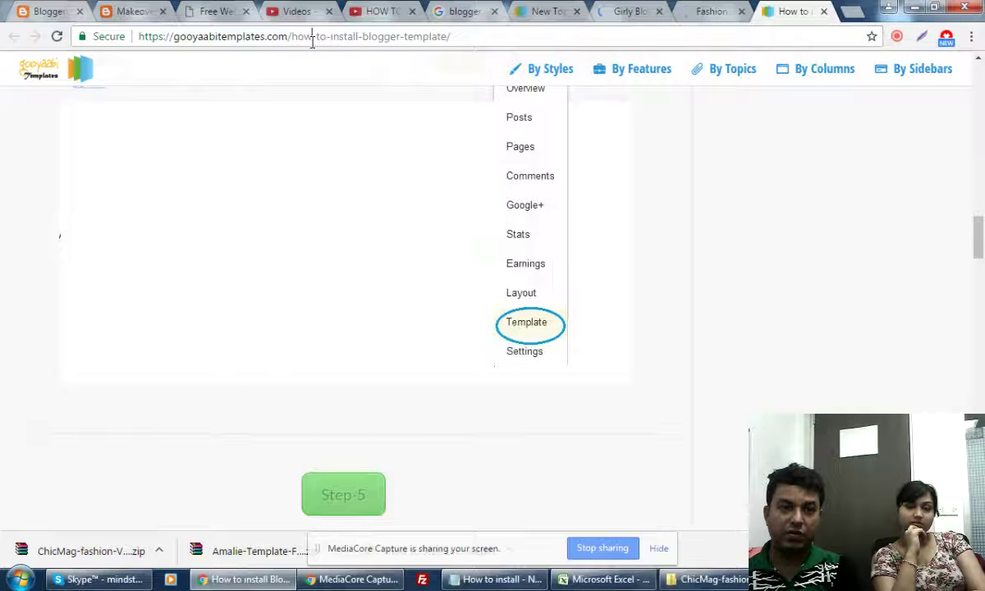
drag(173, 39, 197, 39)
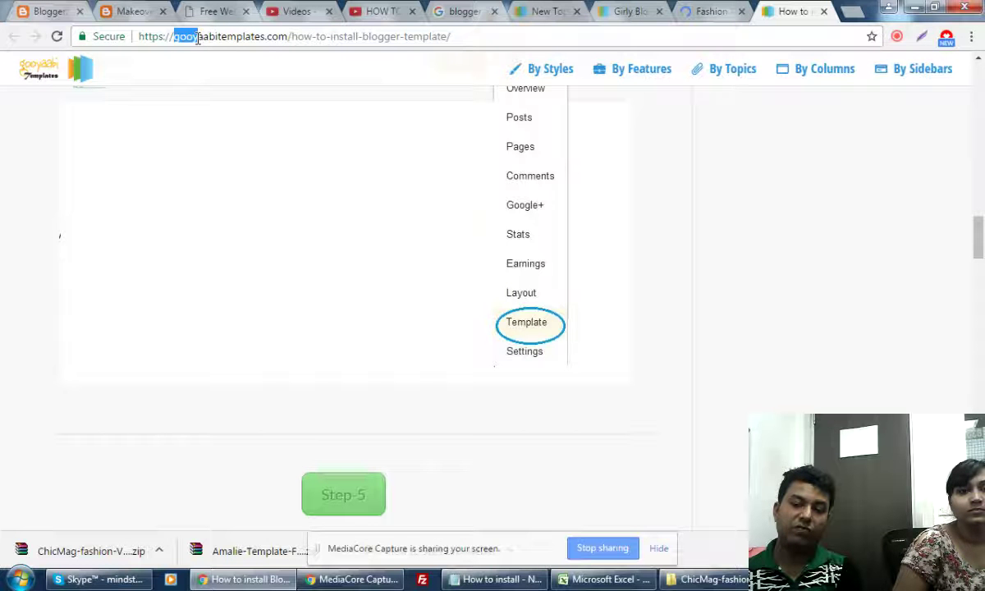
click(693, 11)
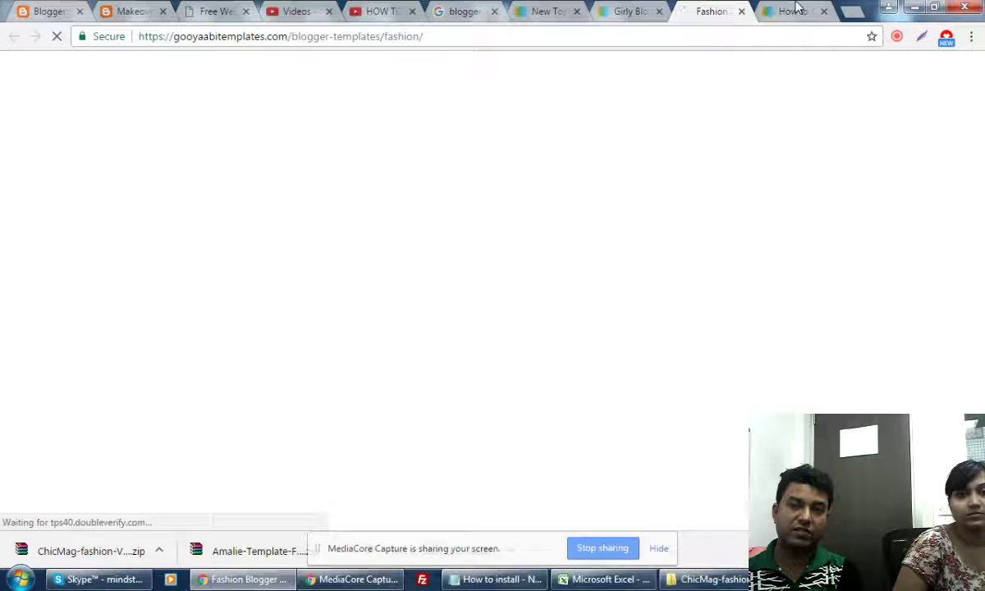
Look through the first page of Fashion Blogger templates and open page 2 of the results.
click(794, 10)
click(705, 10)
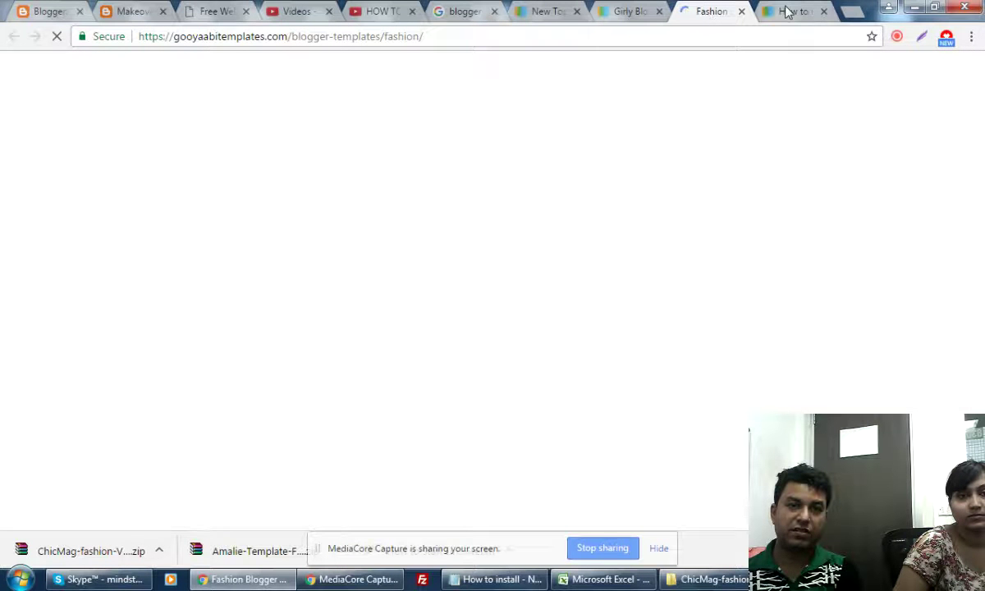
click(786, 11)
click(713, 12)
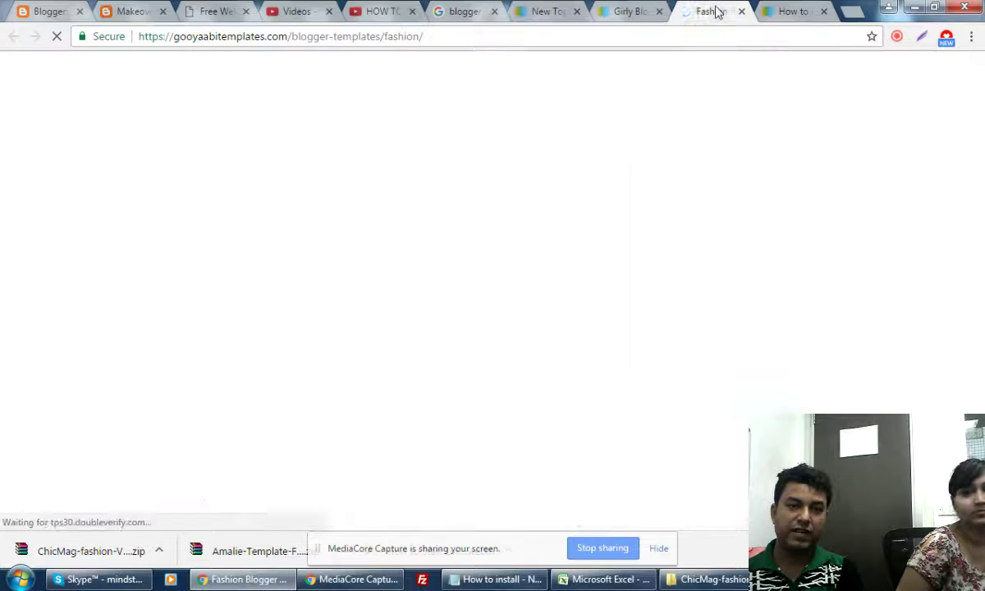
scroll(488, 440, down, 4)
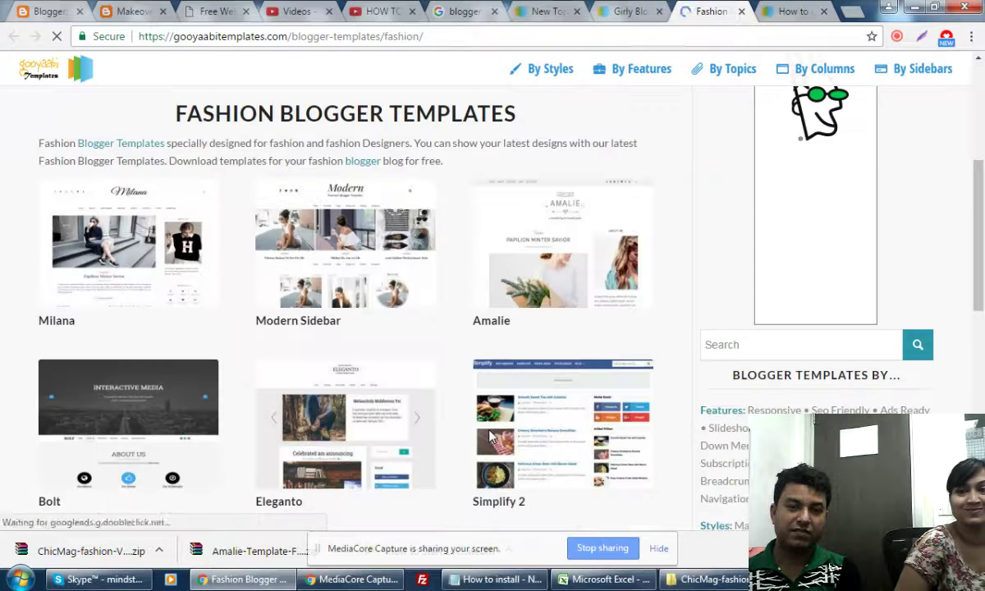
scroll(489, 438, down, 5)
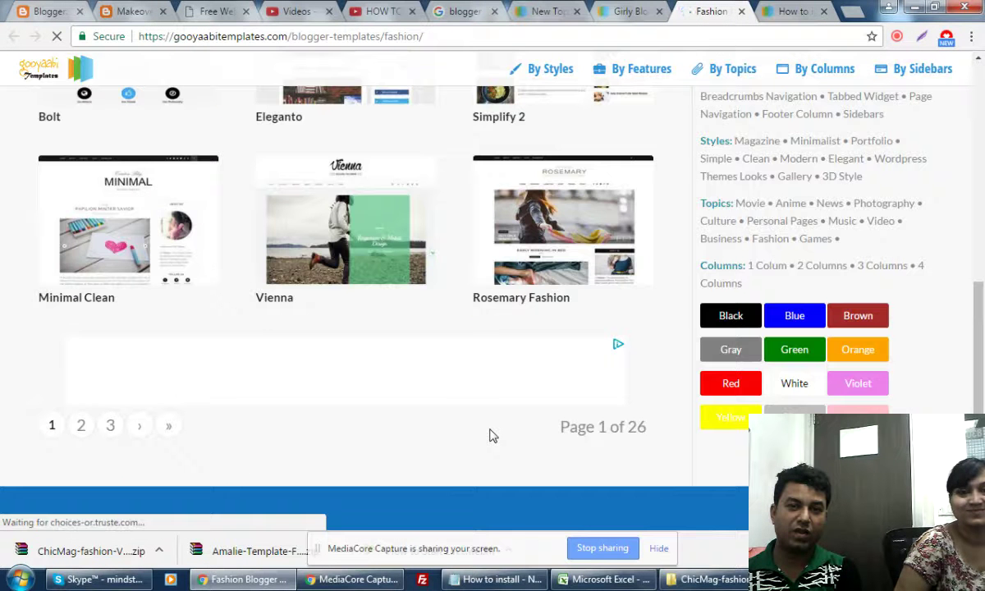
click(80, 425)
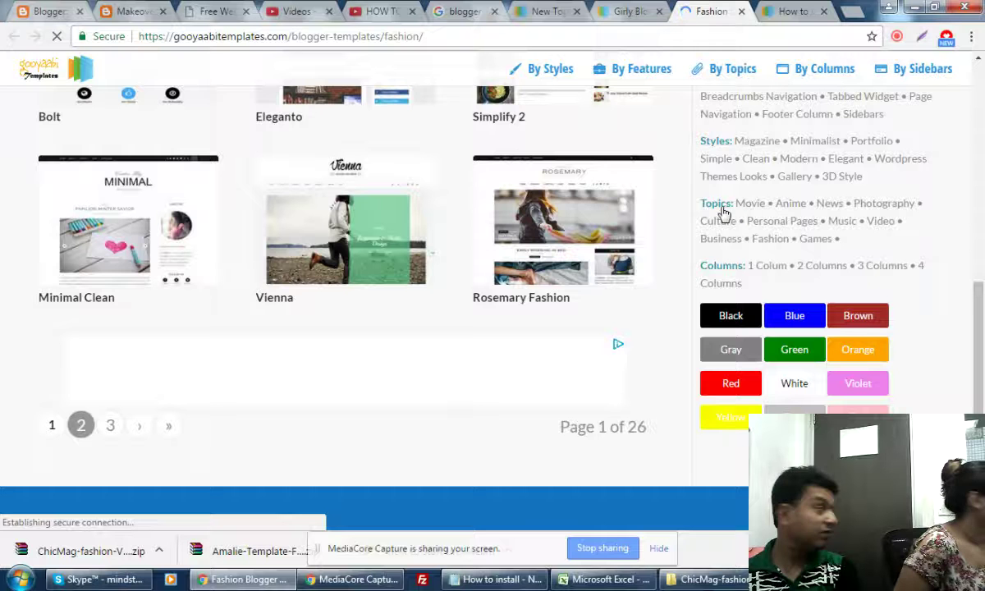
Look through the Fashion templates on page 2, from Blush Multipurpose down to Avant Garde.
click(796, 10)
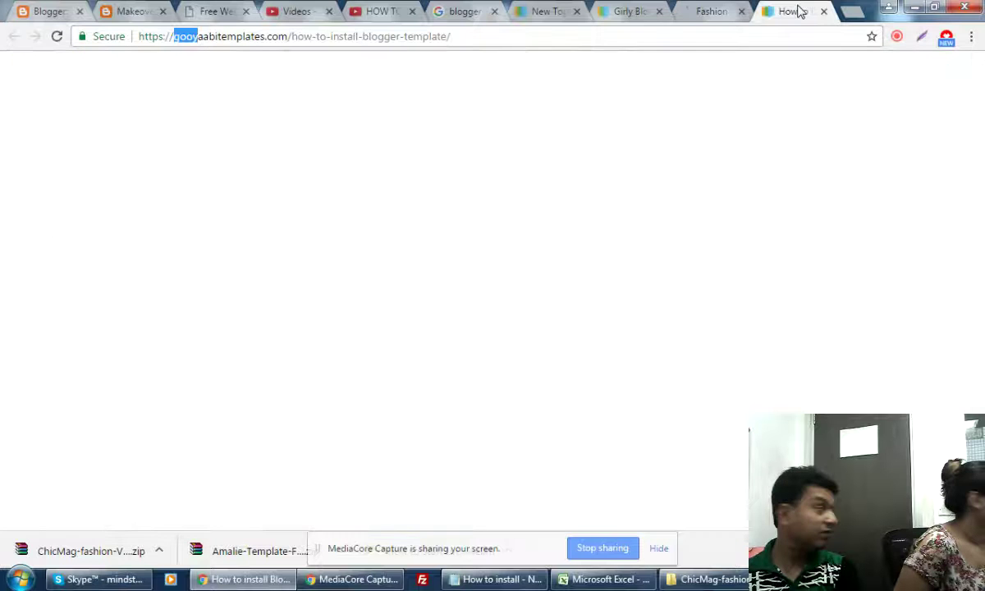
click(714, 11)
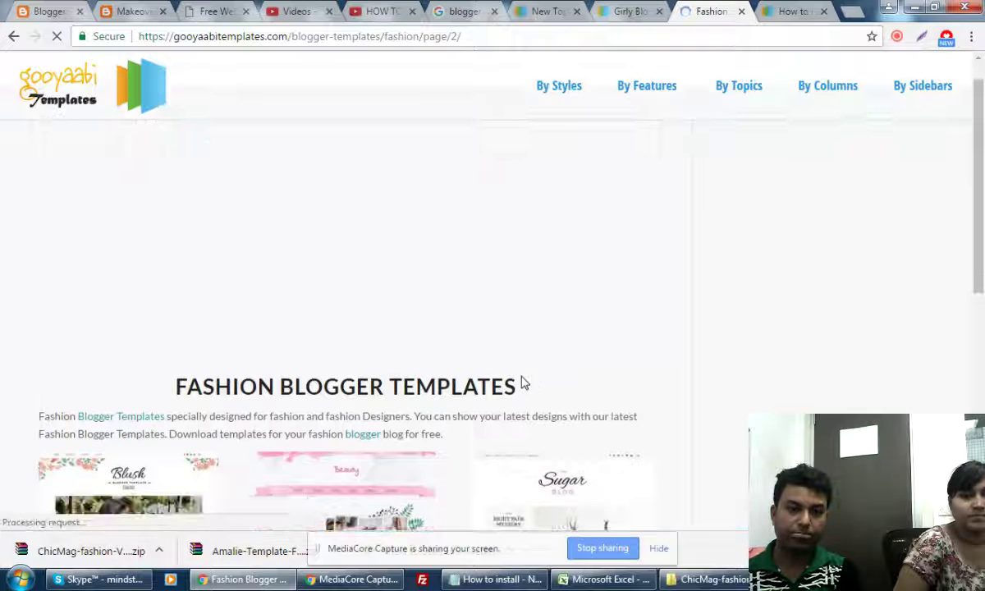
scroll(523, 383, down, 4)
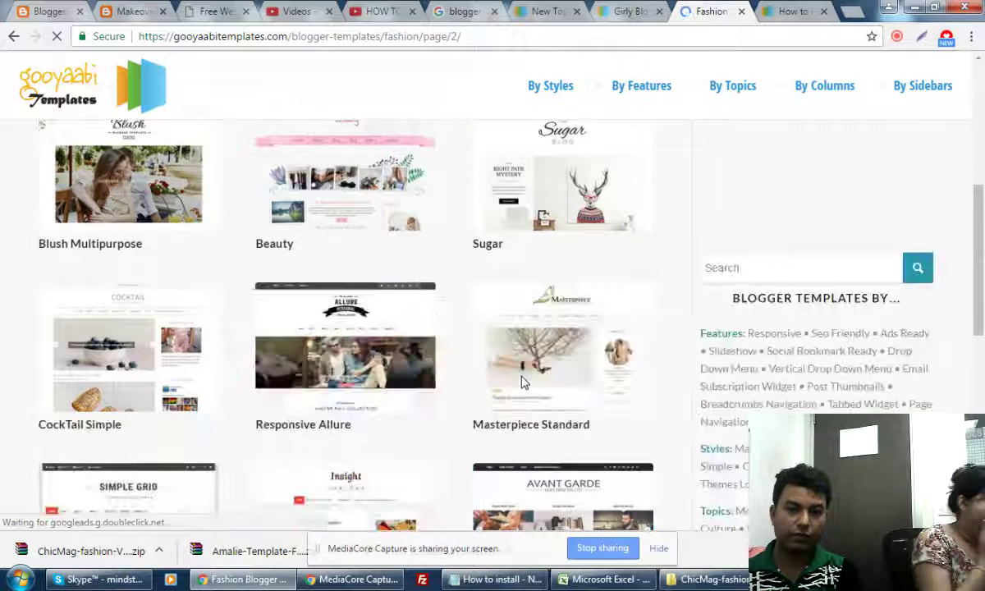
scroll(523, 382, down, 5)
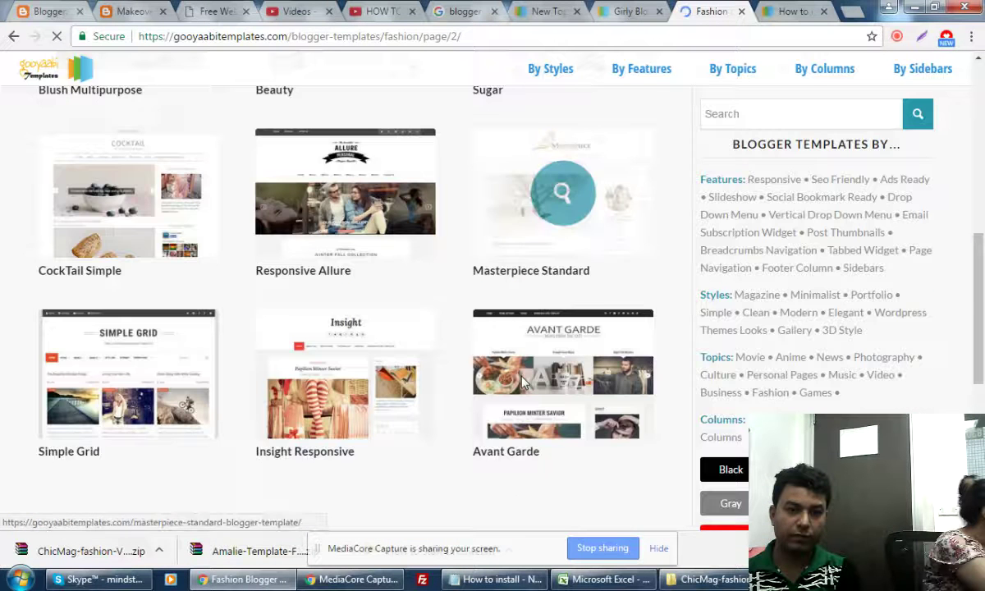
scroll(410, 403, down, 3)
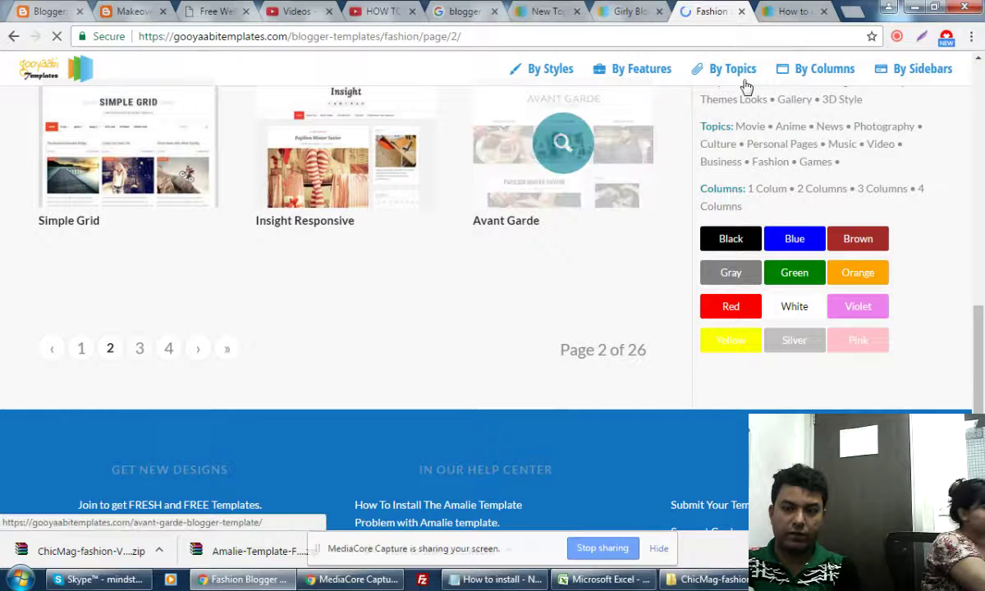
Look through page 3 of the Fashion templates and open the Chicmag Fashion template's page.
click(792, 11)
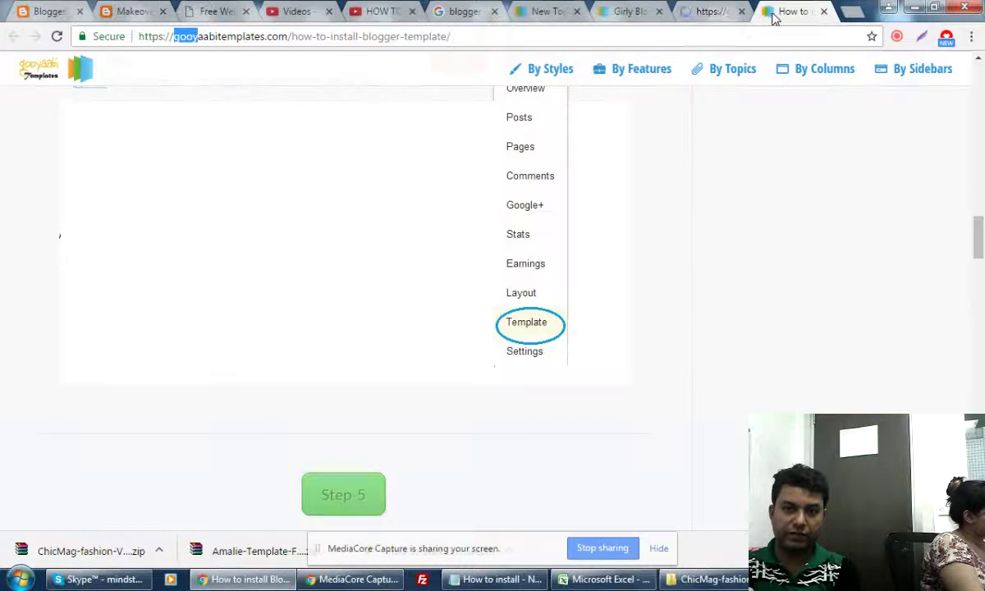
click(710, 11)
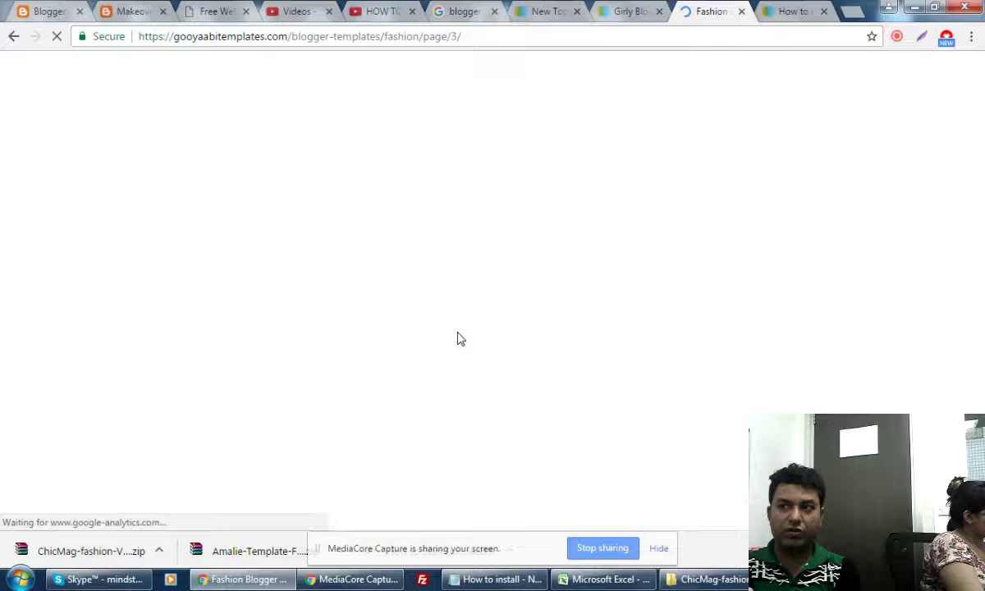
scroll(483, 337, down, 6)
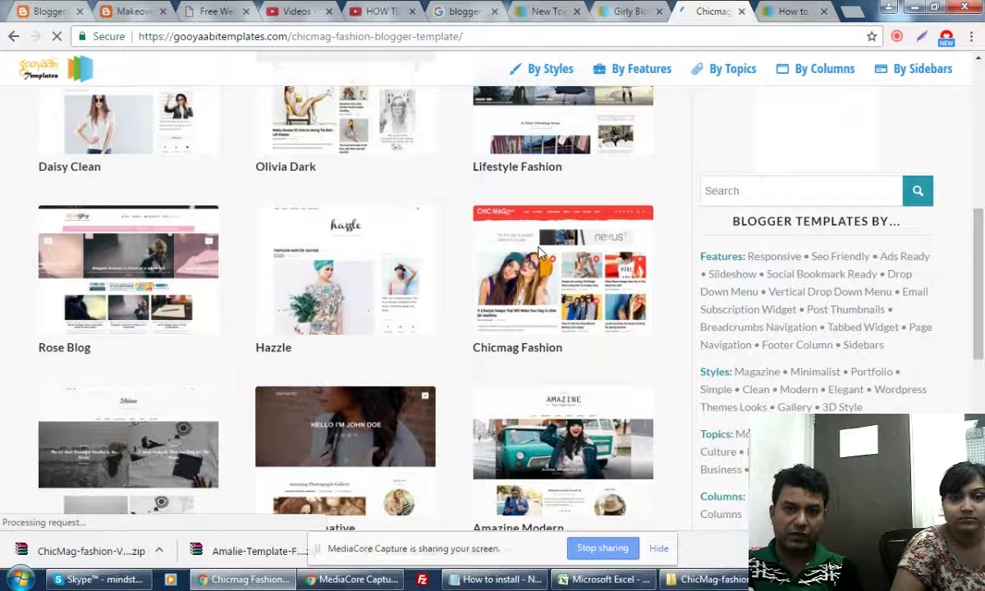
Open the blog's Layout page in Blogger and review its gadget areas from Favicon and Logo down to Sidebar Right A.
click(57, 9)
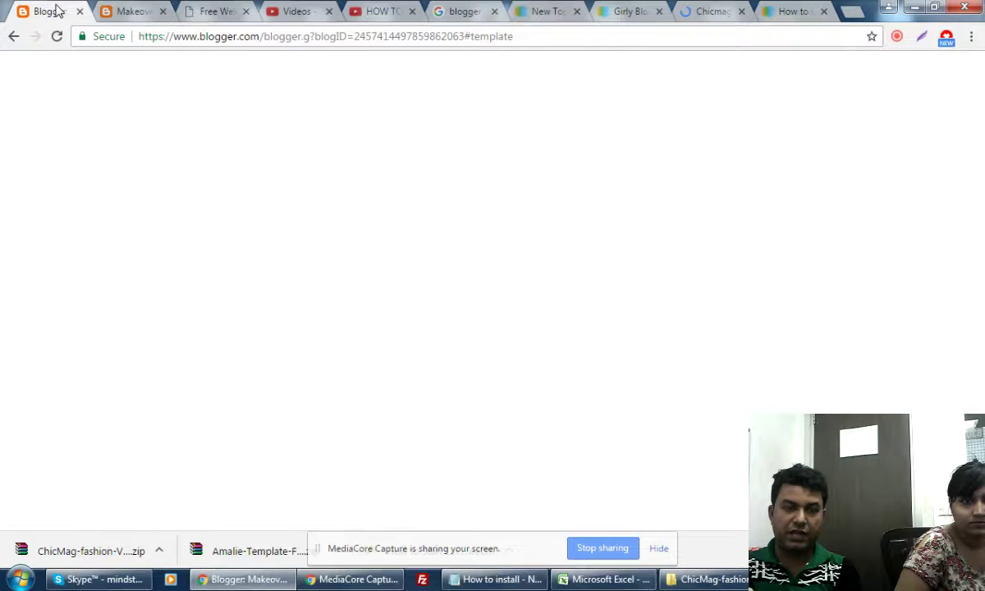
click(71, 345)
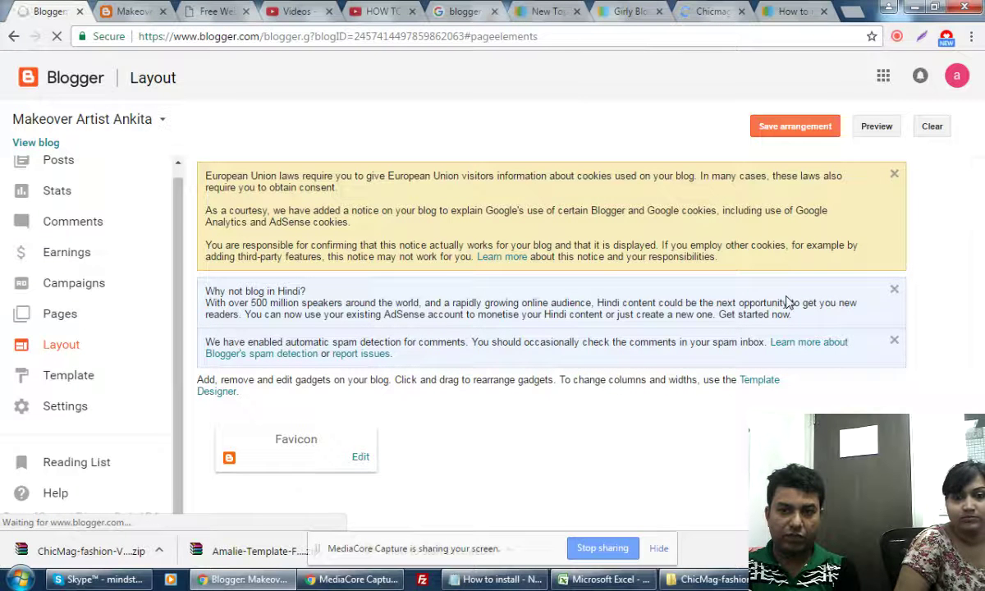
scroll(786, 303, down, 3)
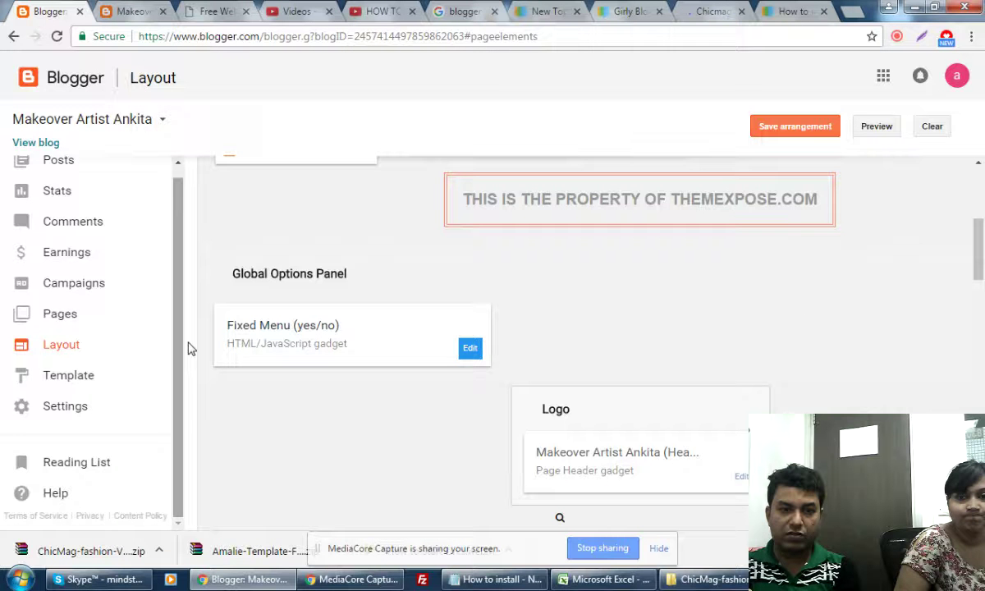
scroll(744, 355, down, 1)
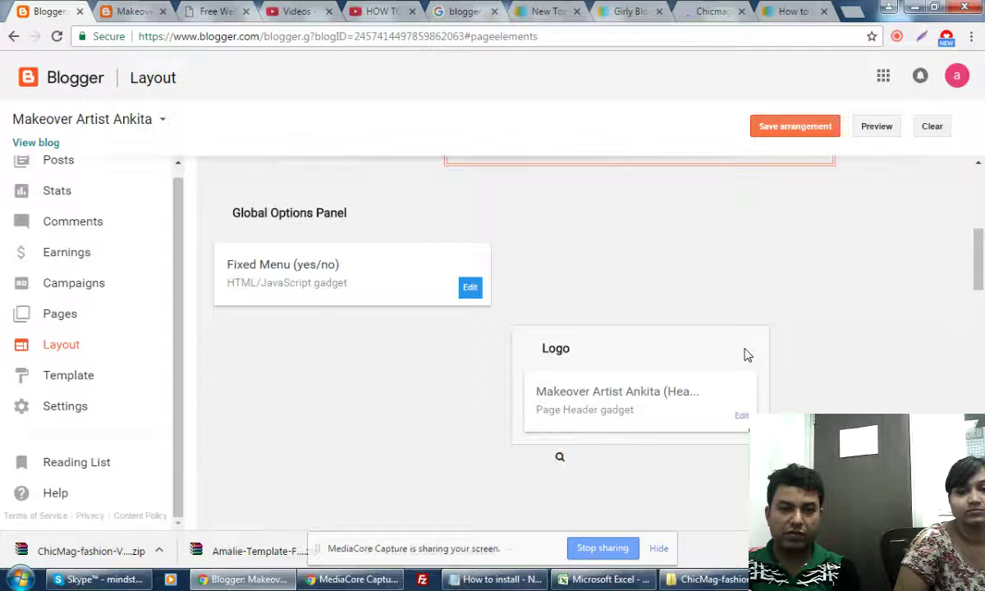
scroll(788, 345, down, 2)
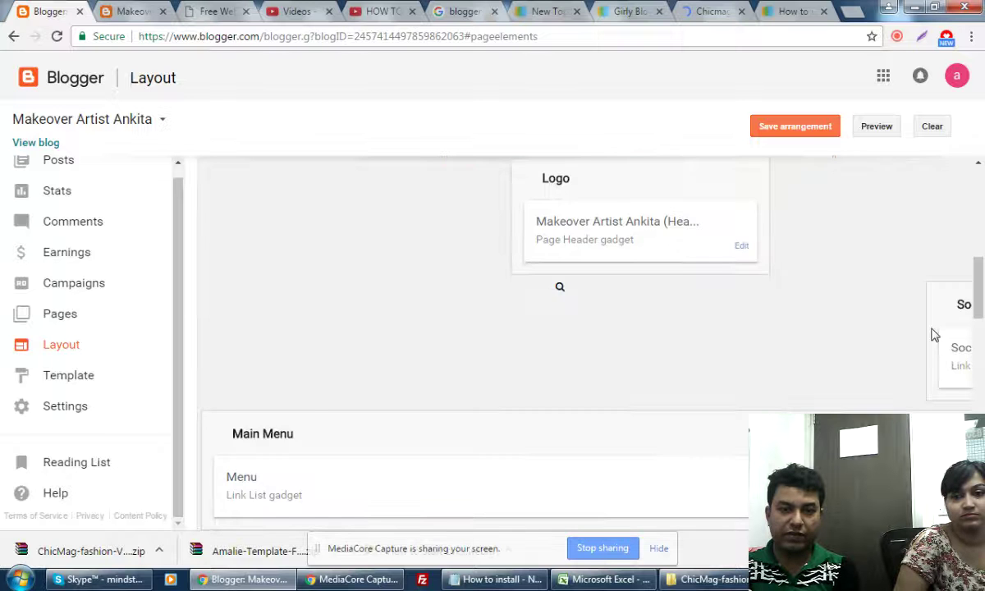
scroll(897, 343, down, 4)
scroll(897, 347, down, 3)
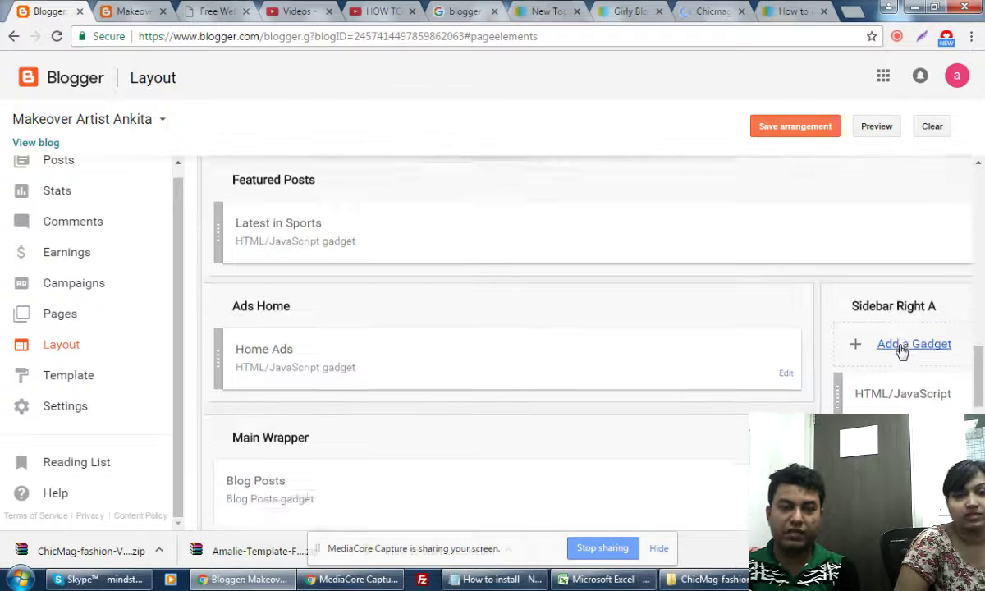
scroll(901, 351, up, 3)
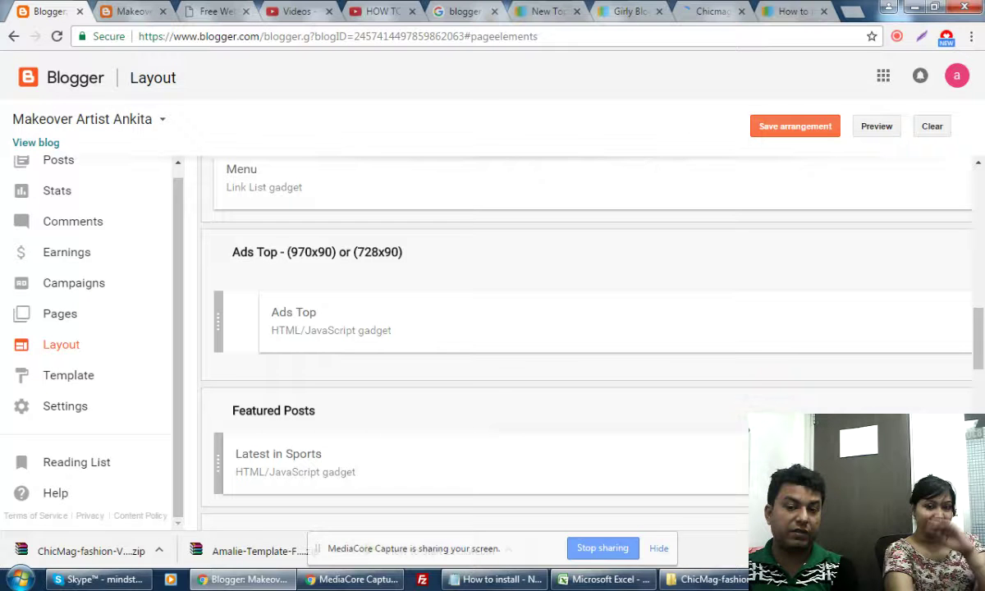
Hide the downloads bar and the screen-sharing notice, and zoom the Layout page out to 75%.
click(974, 551)
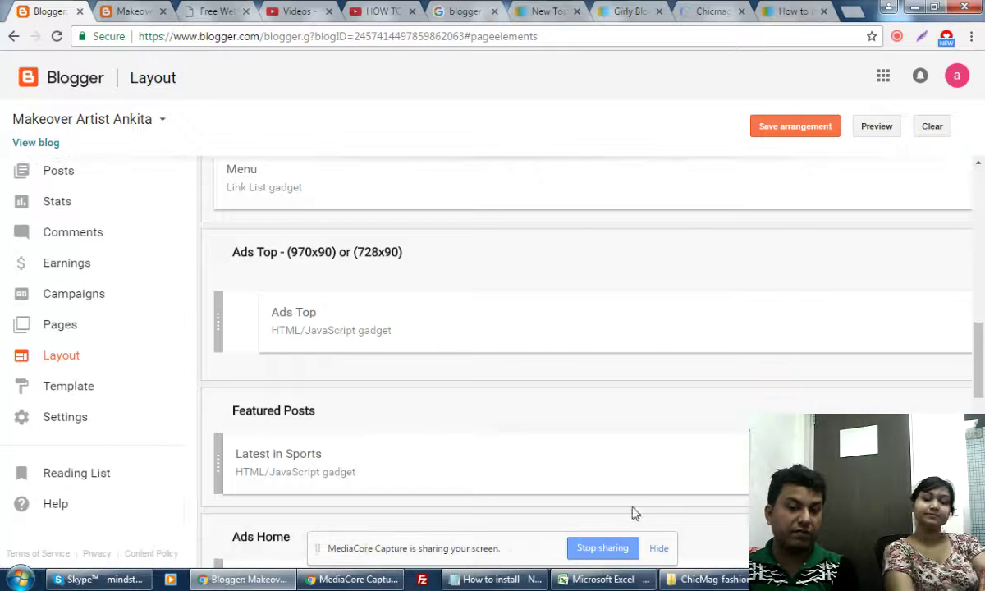
click(658, 548)
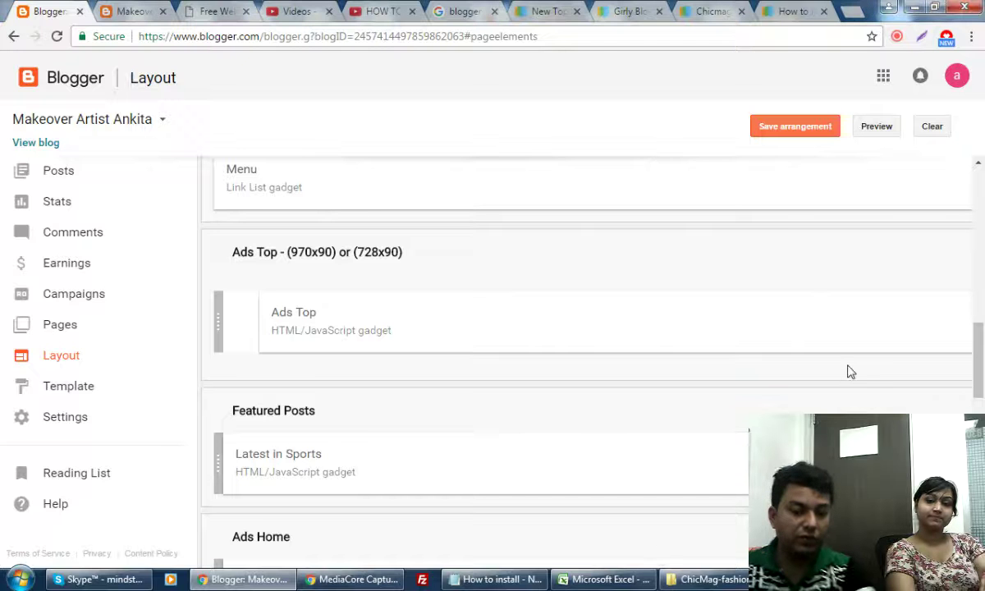
key(ctrl+minus)
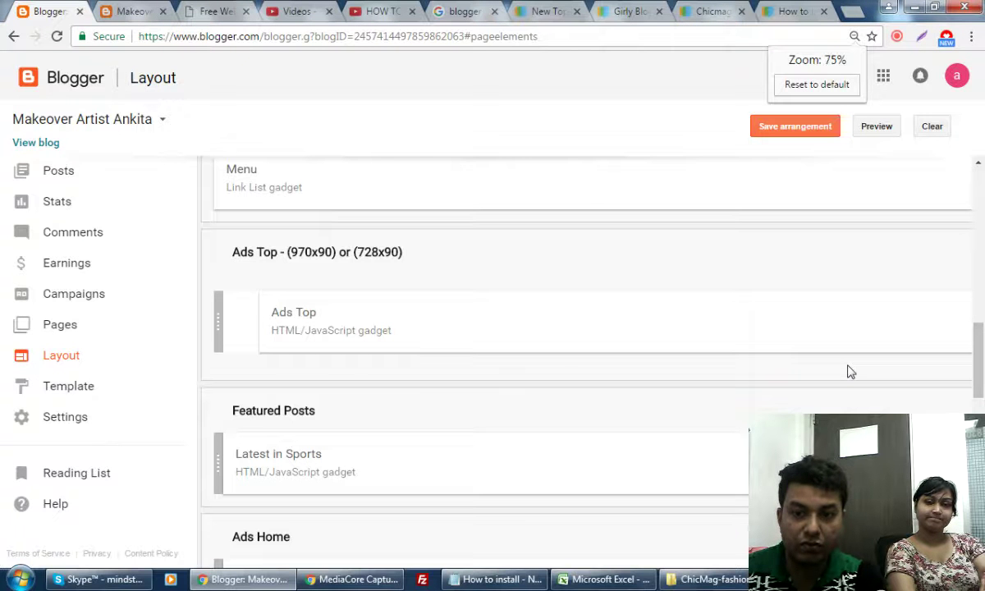
key(ctrl+minus)
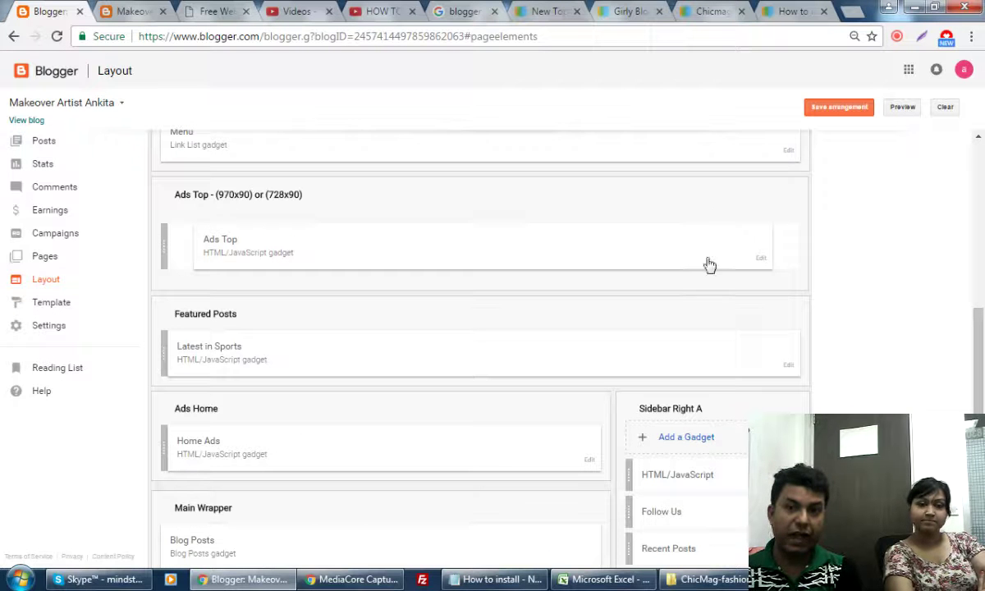
Open bidyutji.com in a new browser tab and compare the site with the published blog.
click(134, 10)
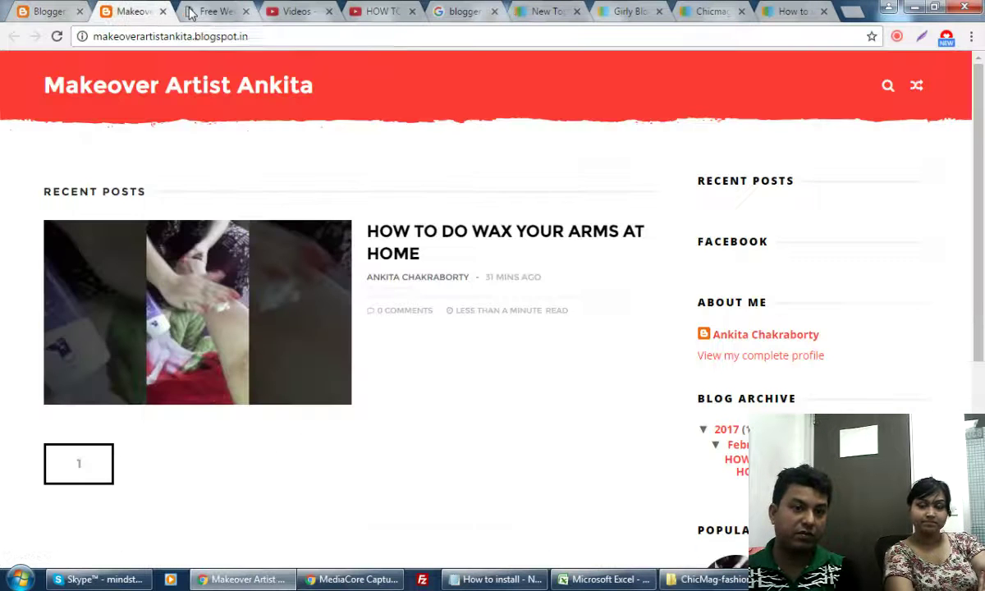
click(852, 12)
text(blog)
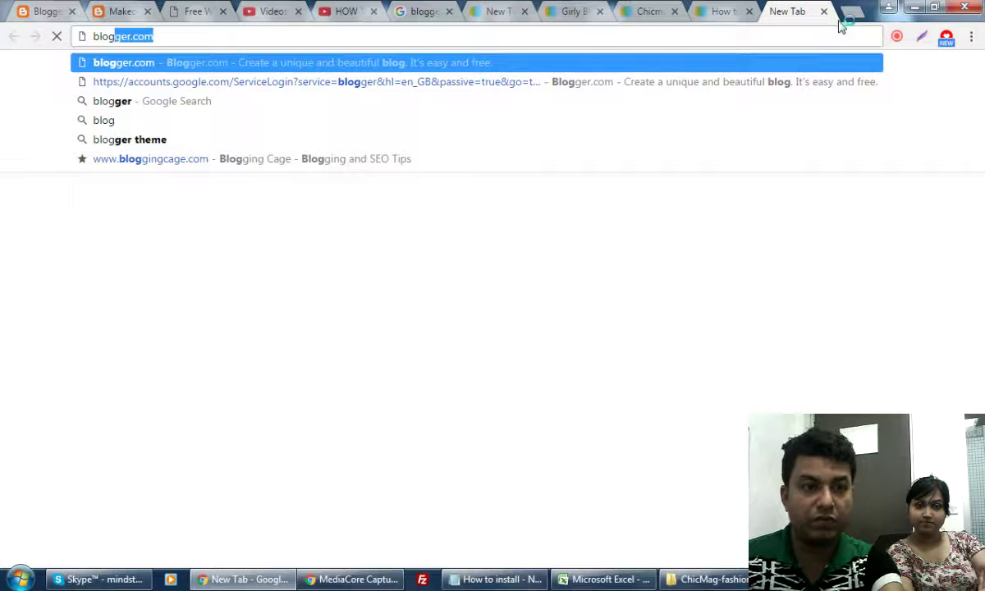
key(BackSpace)
key(BackSpace)
key(BackSpace)
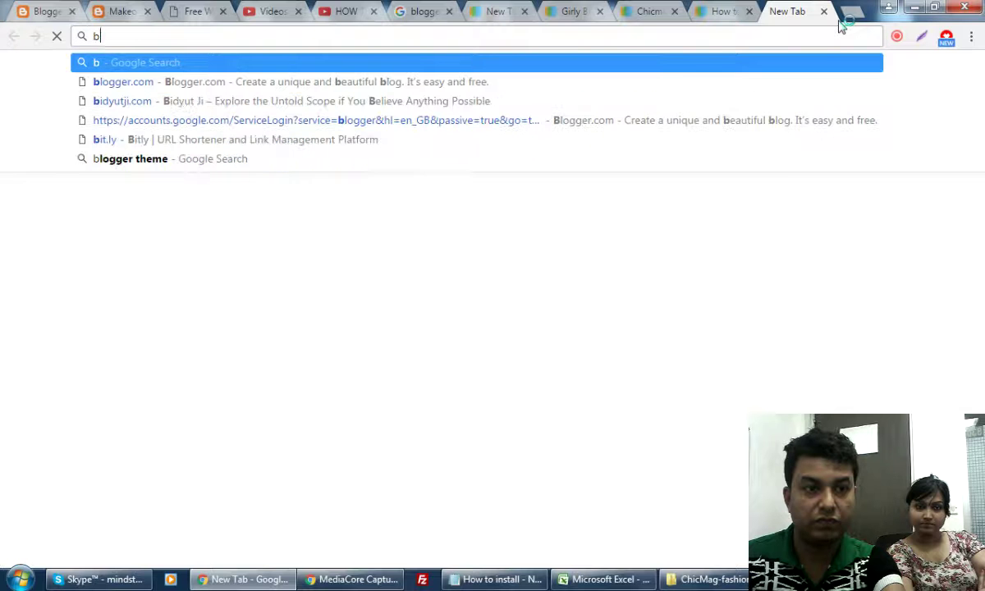
text(idyut)
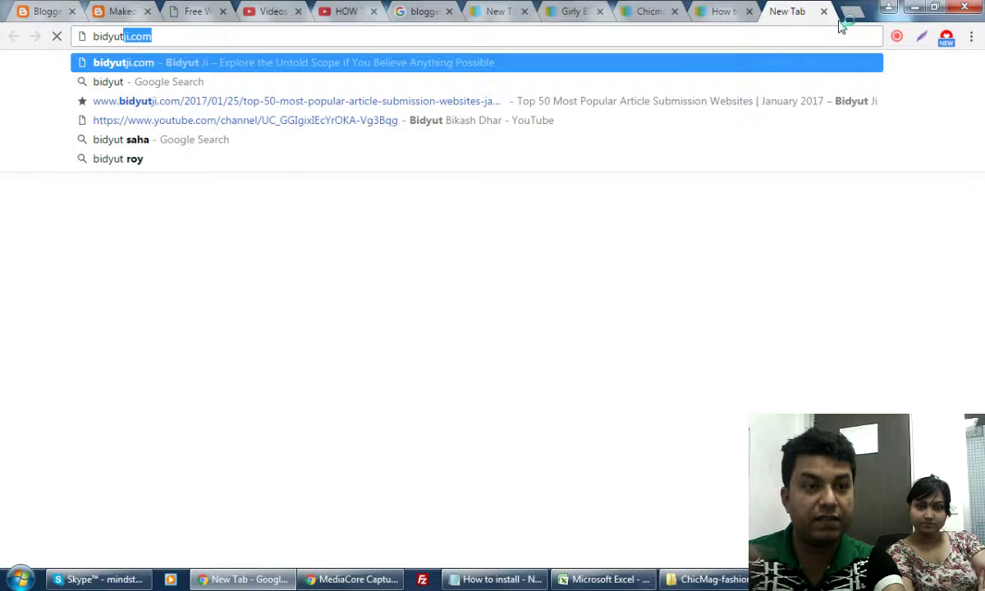
key(Return)
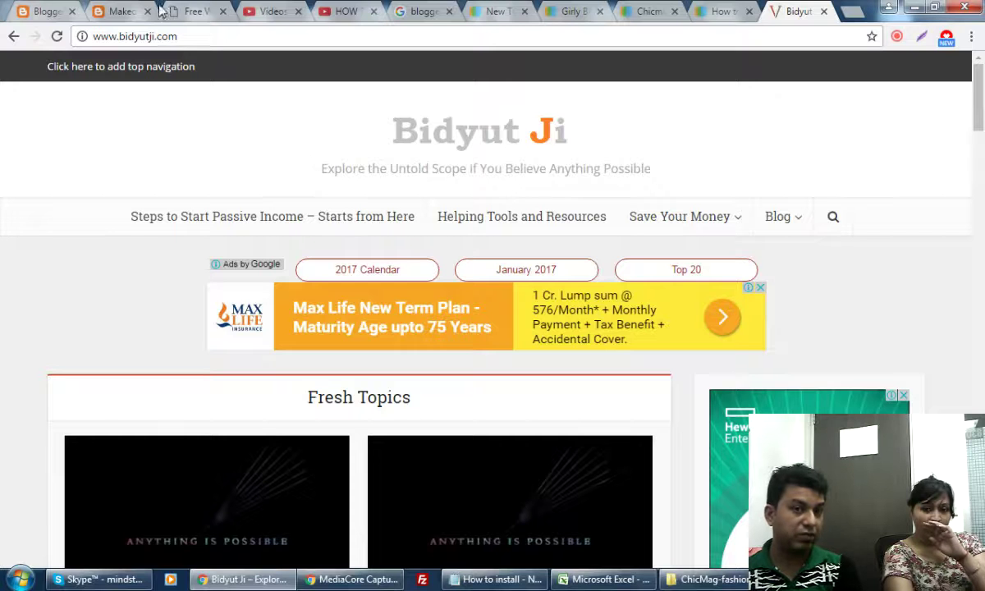
click(115, 11)
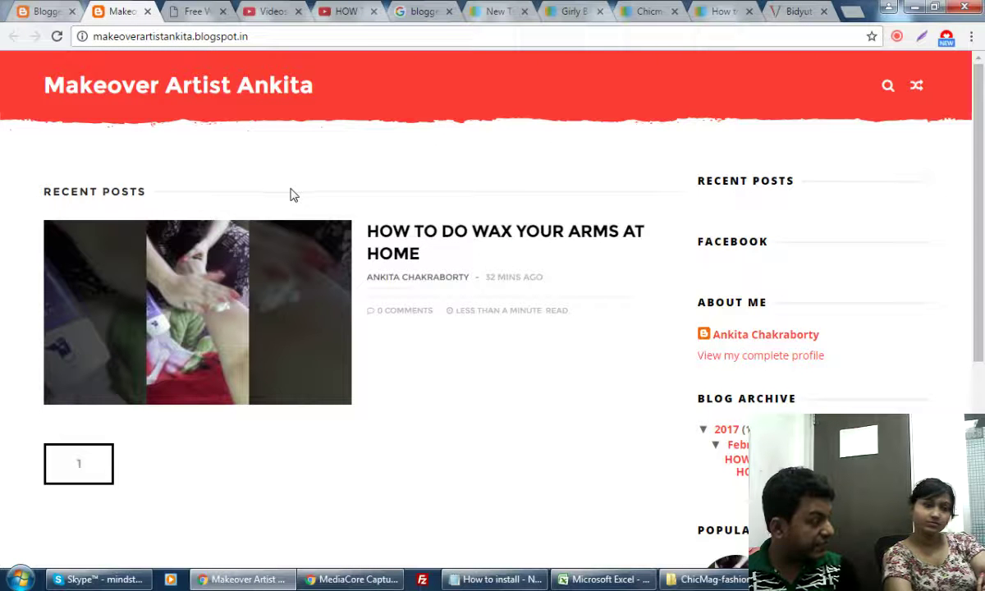
click(780, 11)
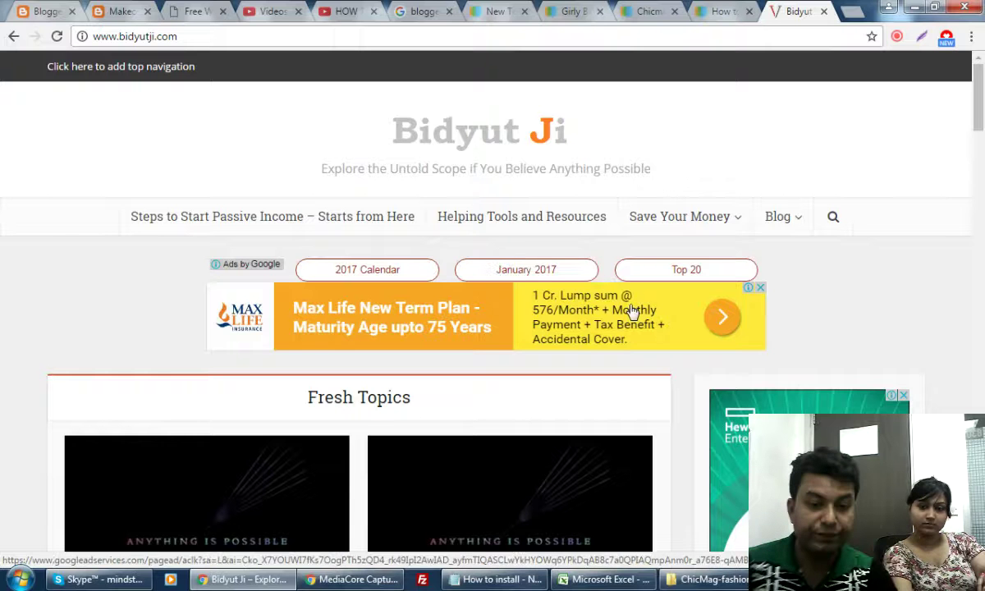
Open the page source of bidyutji.com and search it for "google", stepping through the matches.
key(ctrl+u)
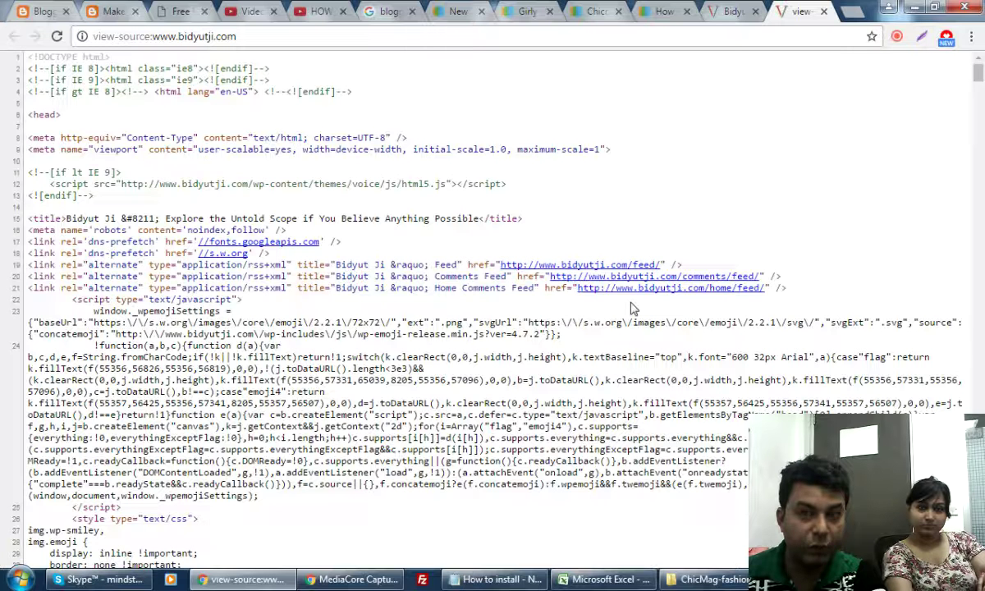
key(ctrl+f)
text(google)
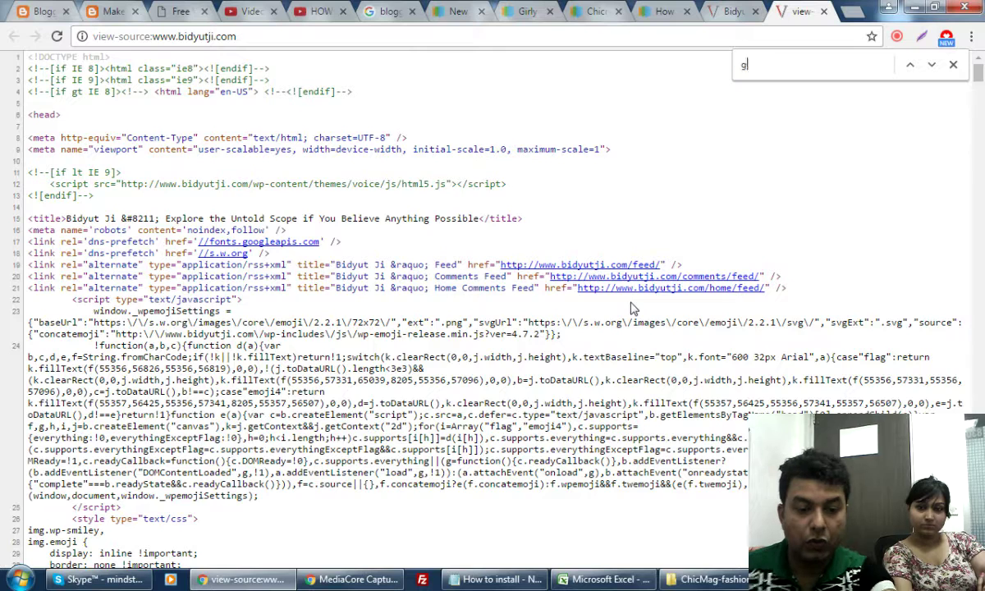
key(Return)
key(Return)
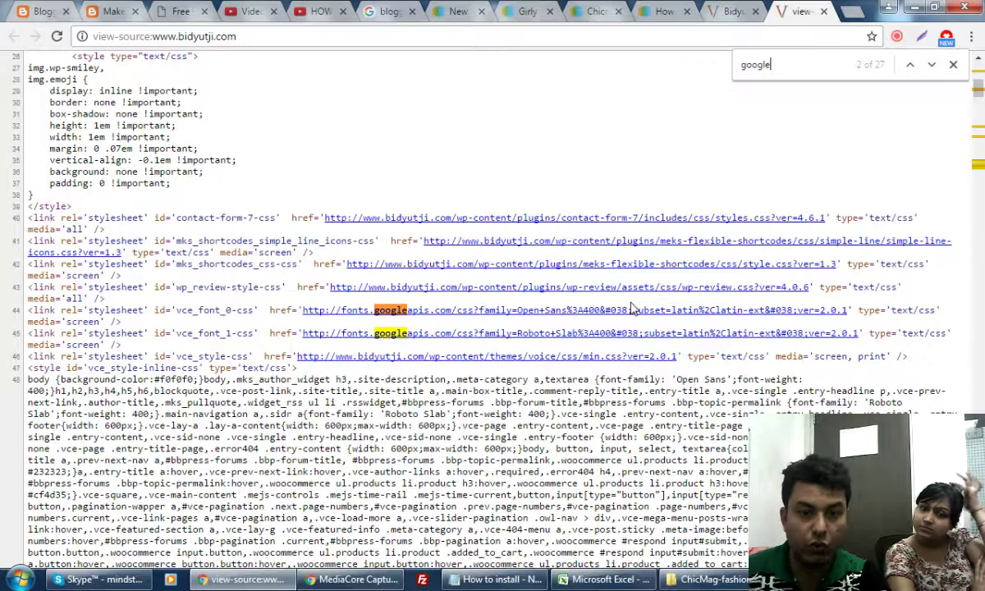
key(Return)
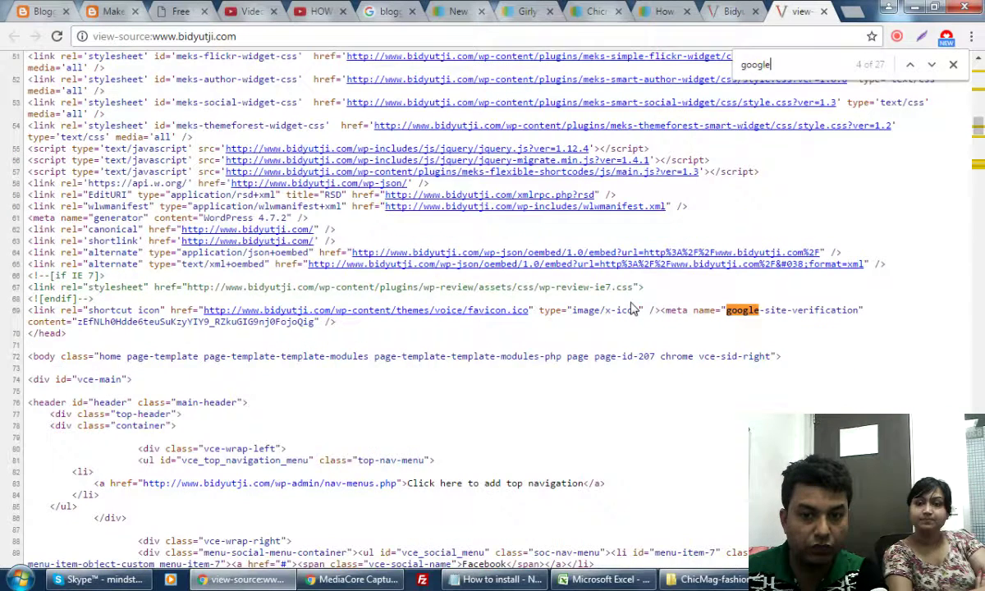
Find the AdSense code in the bidyutji.com source by stepping through the "google" matches, and copy both ad script blocks under the header container.
key(Return)
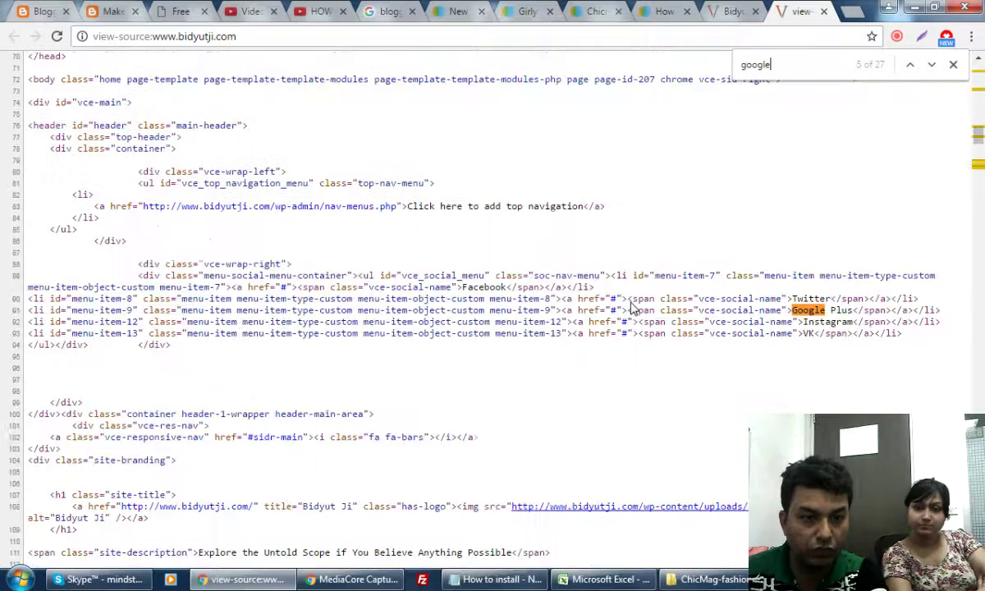
key(Return)
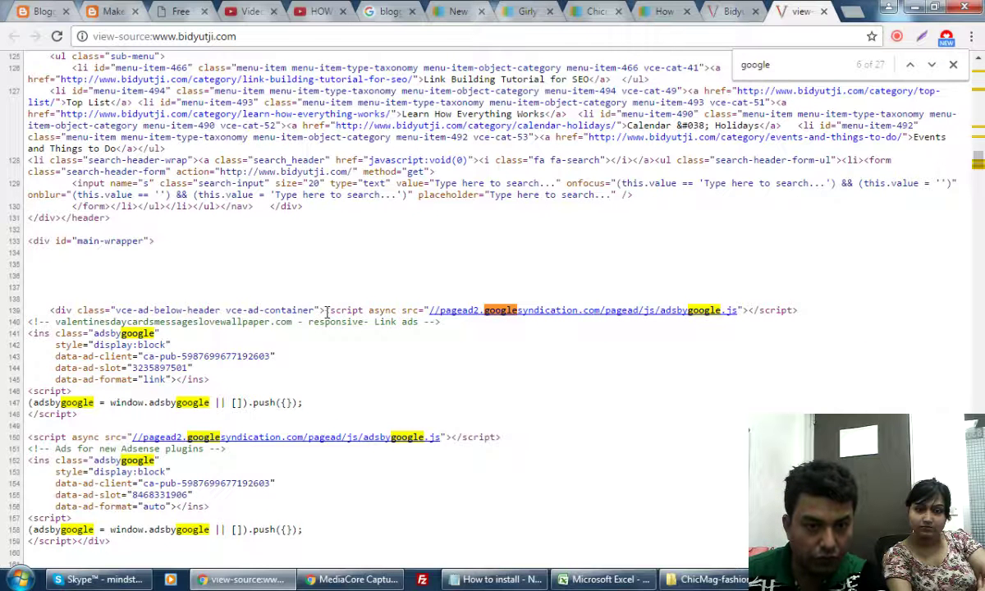
drag(327, 312, 78, 543)
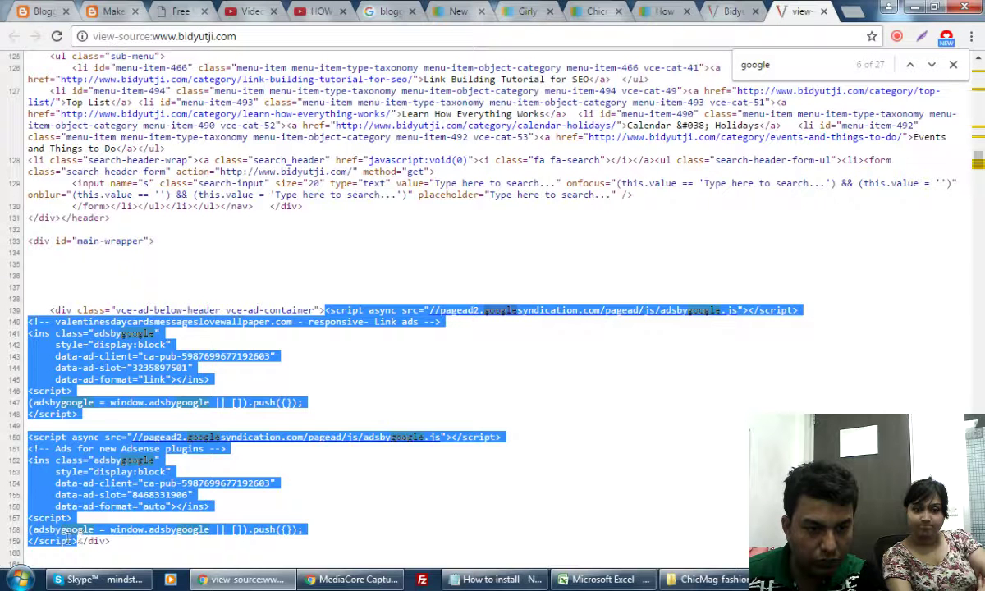
right_click(65, 445)
click(102, 462)
In the Blogger layout, paste the copied AdSense code into the Ads Top gadget, clear its title and save it.
click(41, 11)
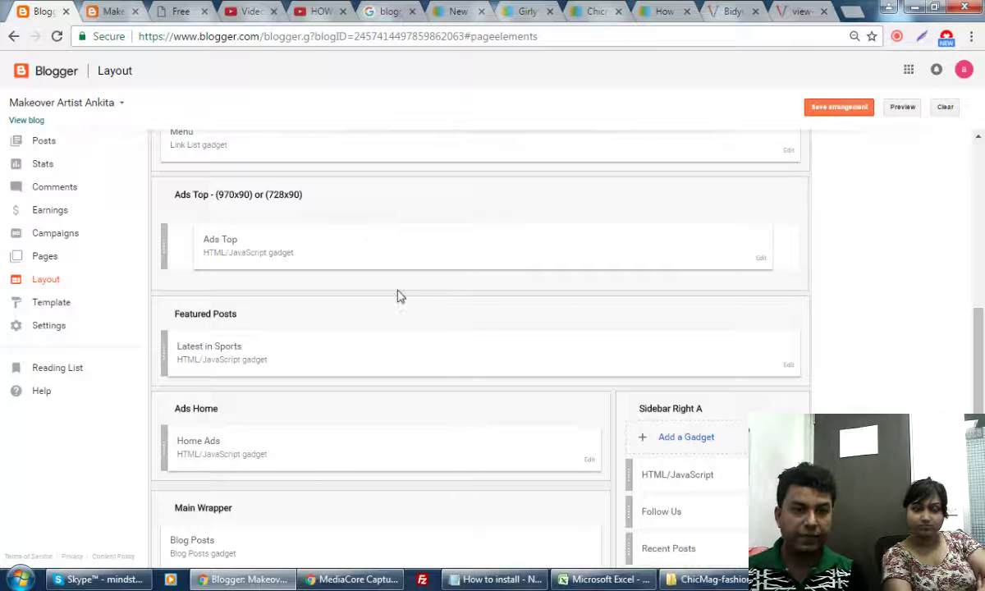
click(761, 261)
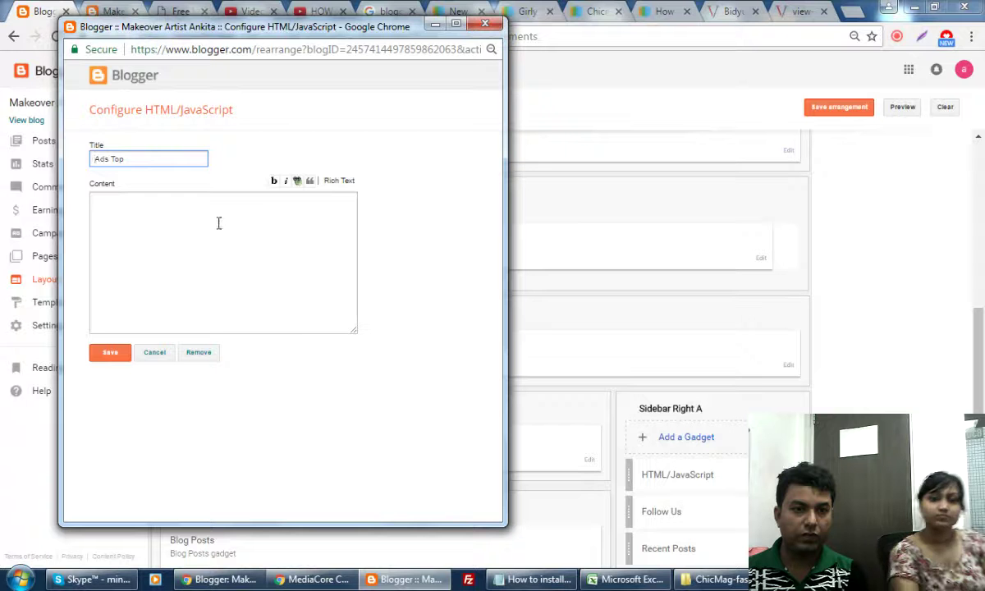
right_click(217, 220)
click(254, 314)
drag(132, 158, 31, 165)
key(BackSpace)
click(113, 354)
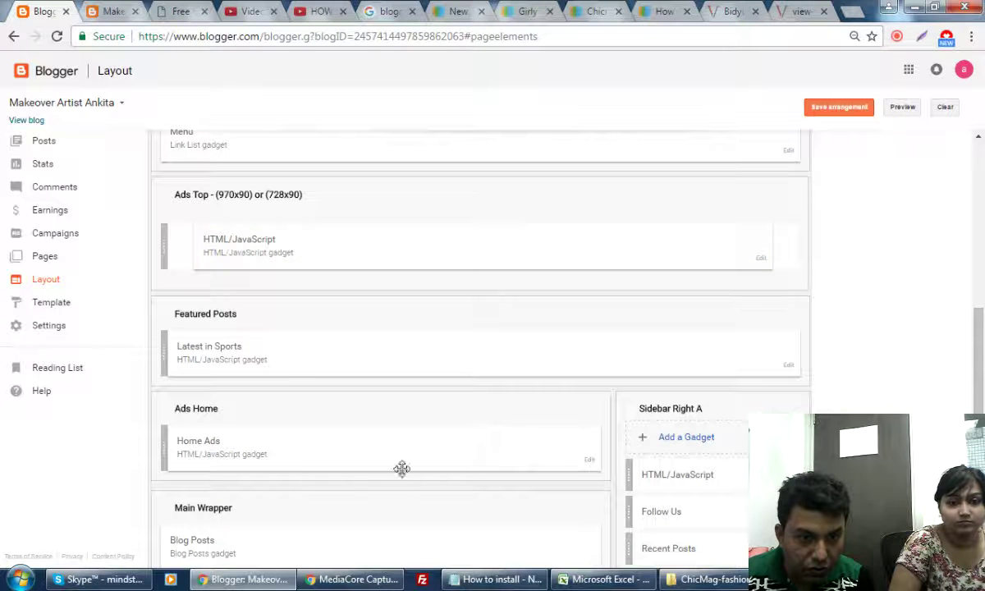
Paste the same AdSense code into the Home Ads gadget, remove its title and save it.
click(589, 461)
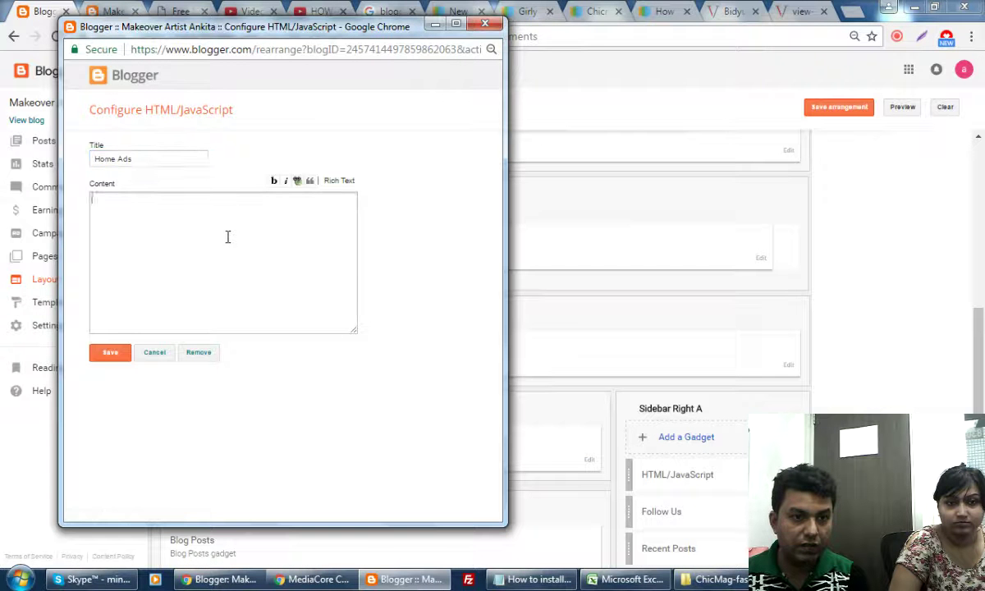
right_click(236, 234)
click(268, 325)
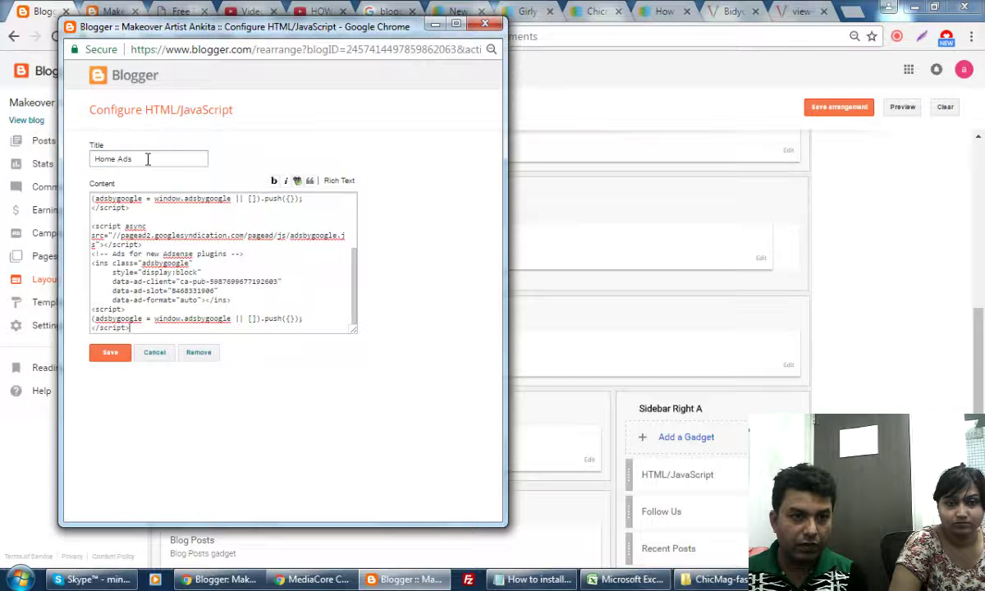
drag(148, 159, 42, 156)
key(BackSpace)
click(117, 355)
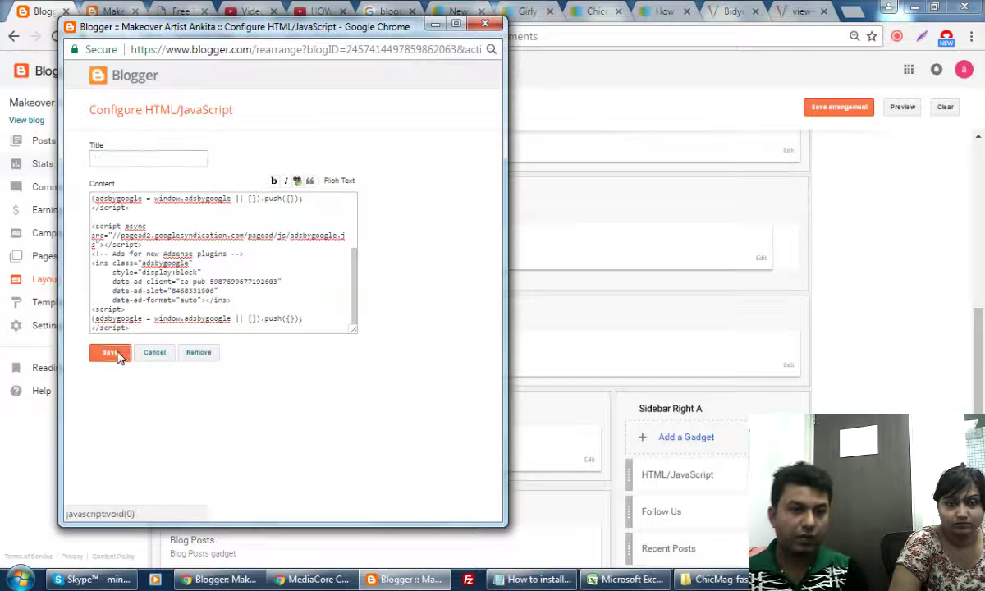
Review the remaining layout areas down to the Social Footer and save the layout arrangement.
scroll(952, 332, down, 1)
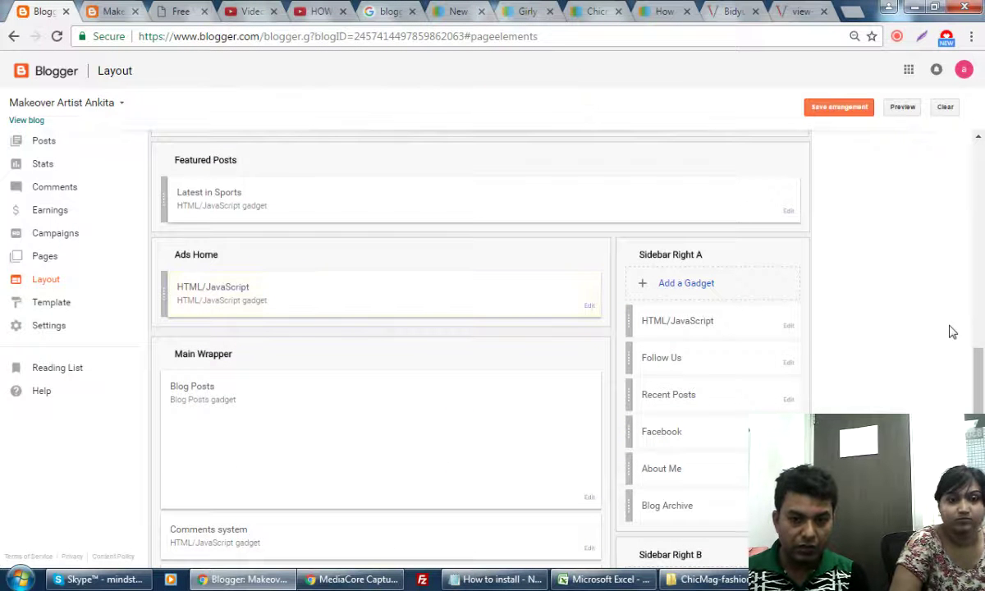
scroll(952, 332, down, 2)
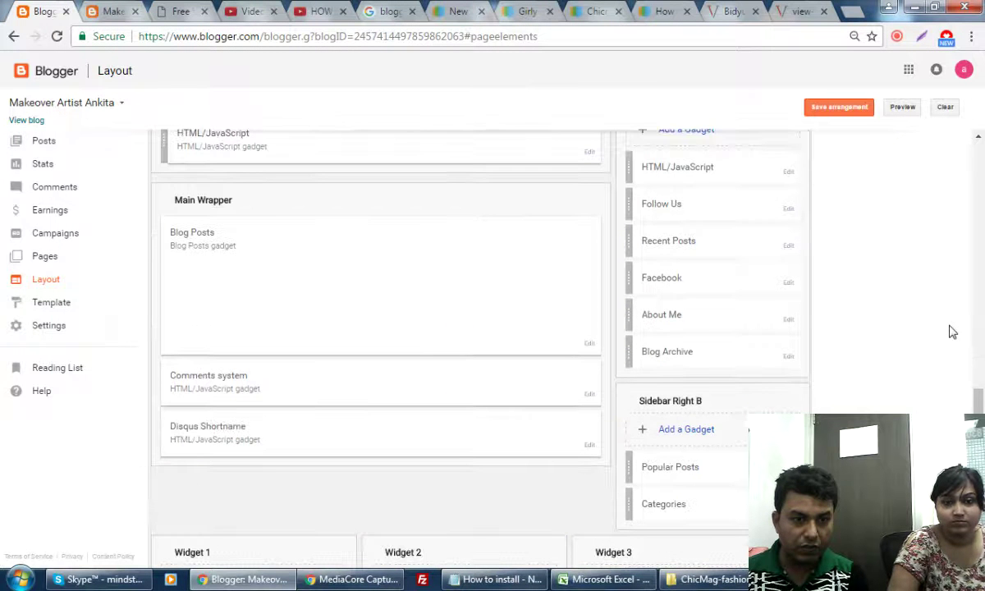
scroll(952, 331, down, 1)
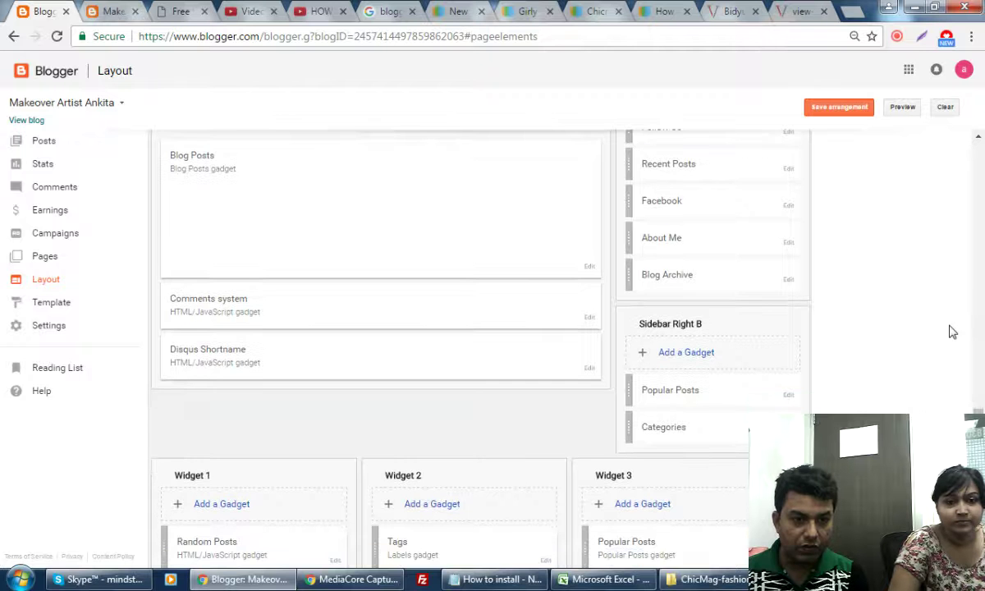
scroll(952, 332, down, 2)
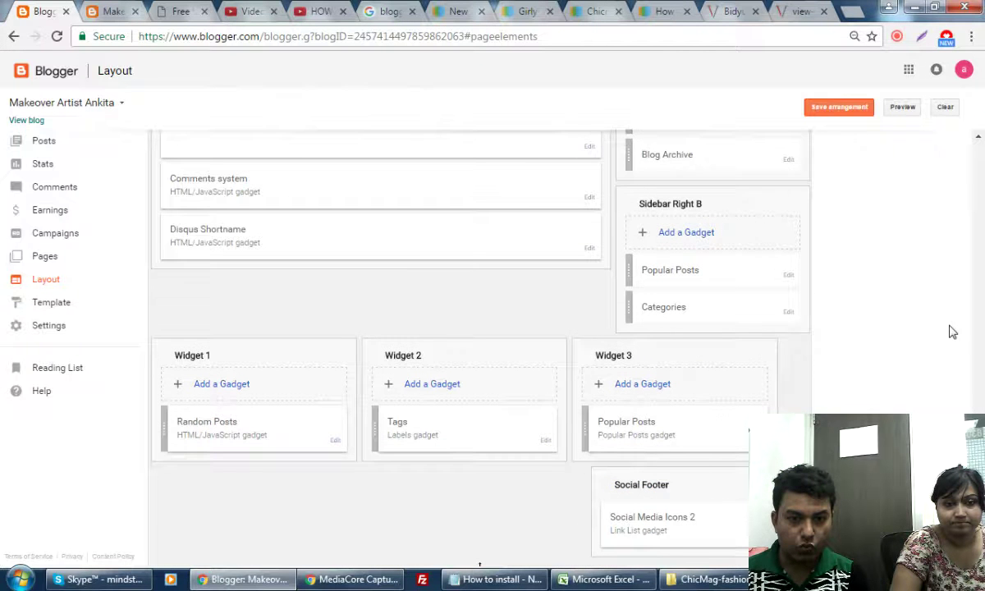
scroll(952, 332, up, 5)
click(852, 113)
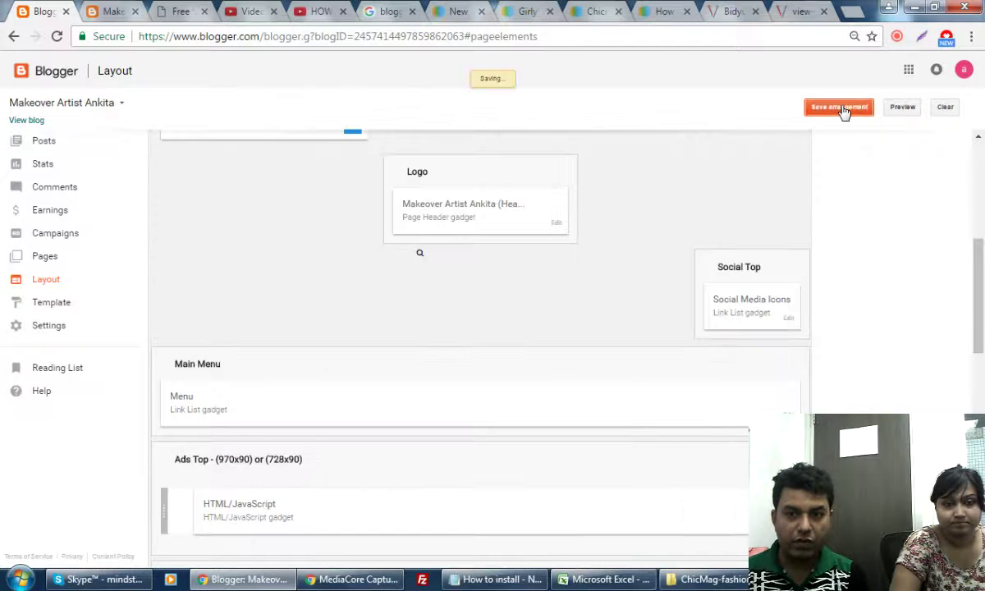
Reload the published blog to check its ads, and open the post "HOW TO DO WAX YOUR ARMS AT HOME".
click(108, 12)
click(56, 37)
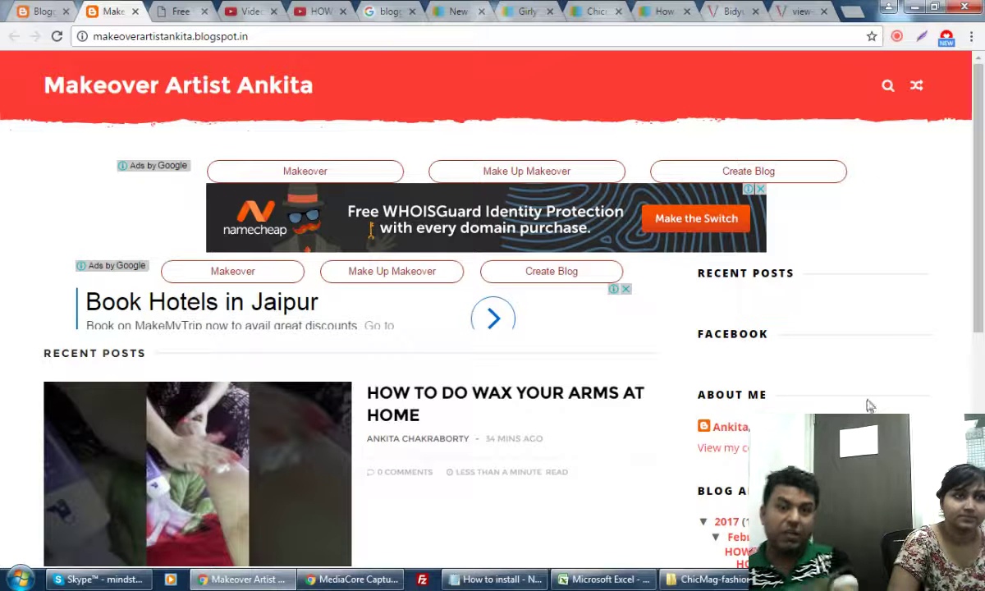
click(456, 398)
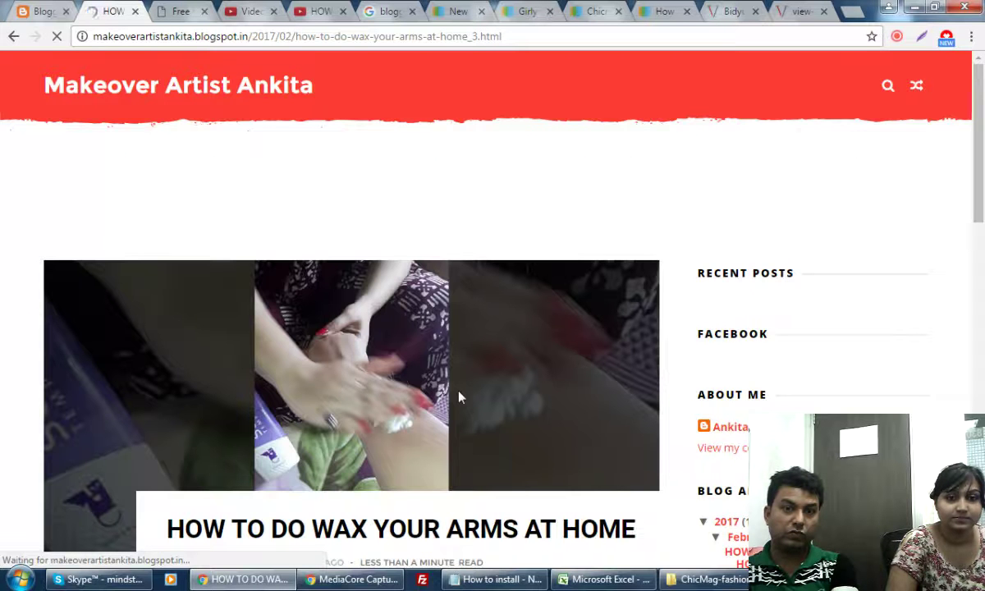
scroll(460, 394, down, 5)
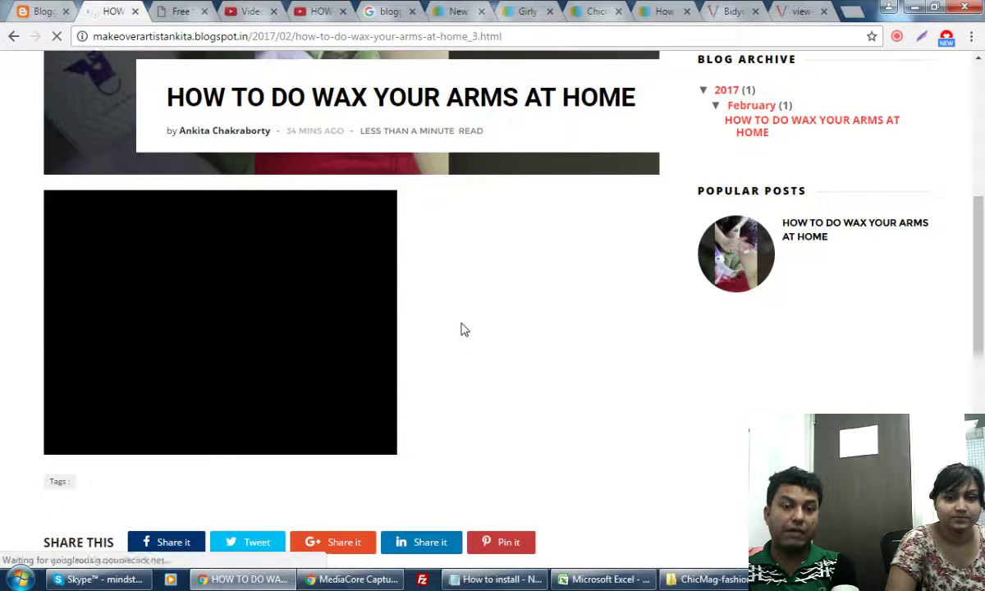
Close the bidyutji.com source tab and check the ad area above the blog post.
click(796, 11)
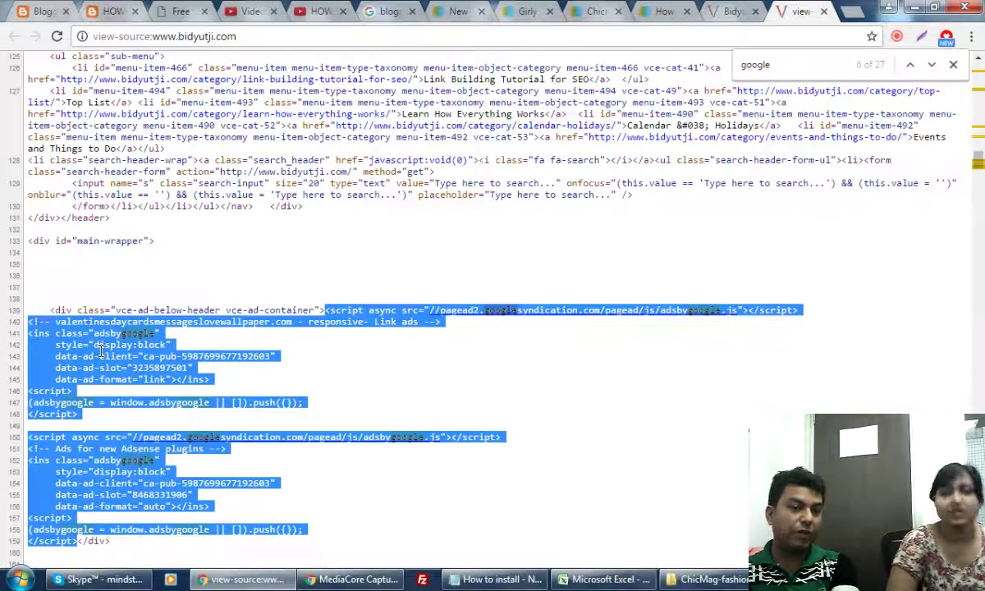
click(824, 11)
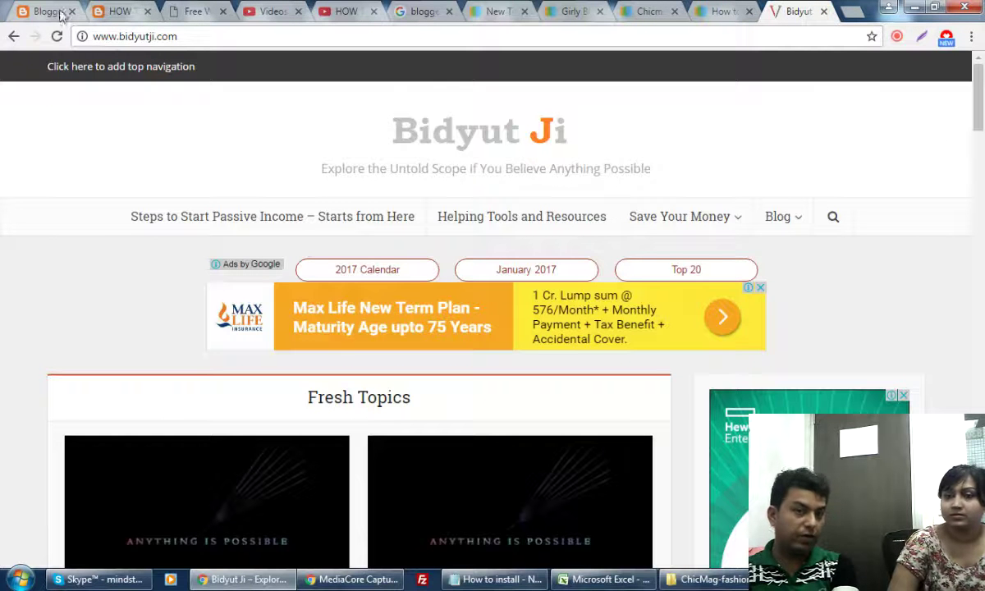
click(119, 12)
scroll(595, 297, up, 5)
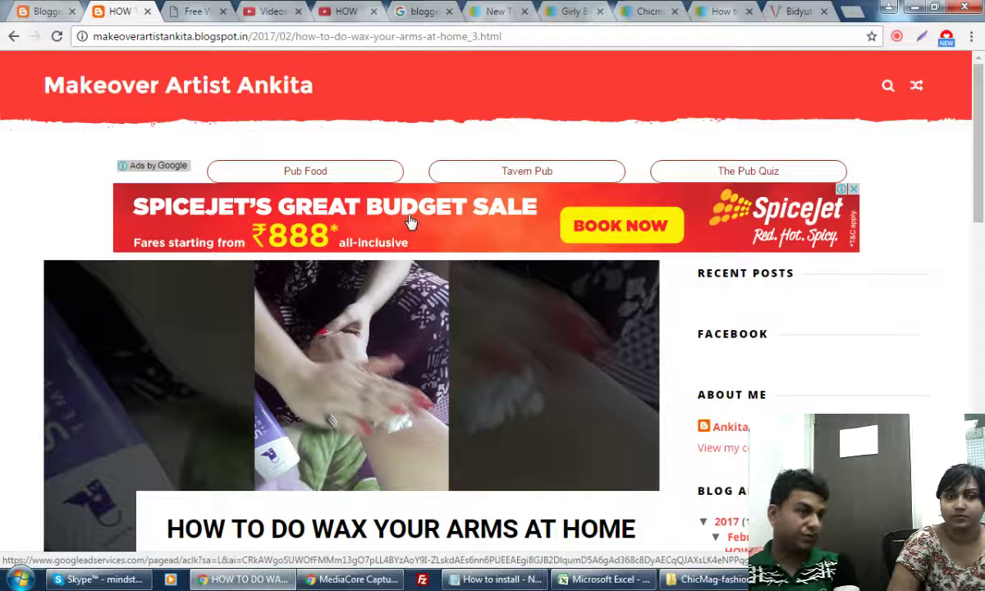
Open flipkart.com in a new browser tab and view the Nikon D3300 DSLR camera product page.
click(850, 12)
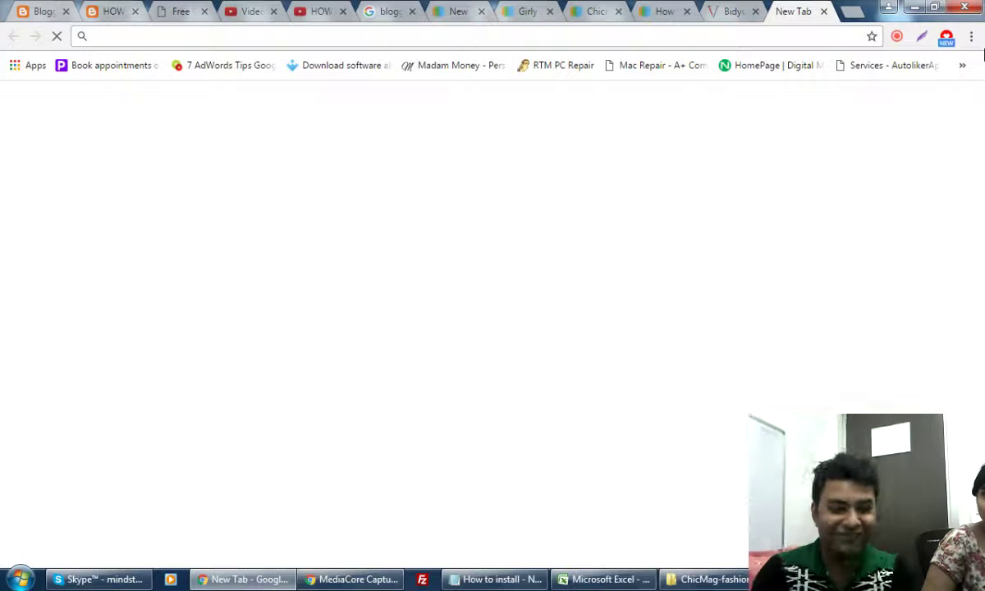
text(flipkart.com)
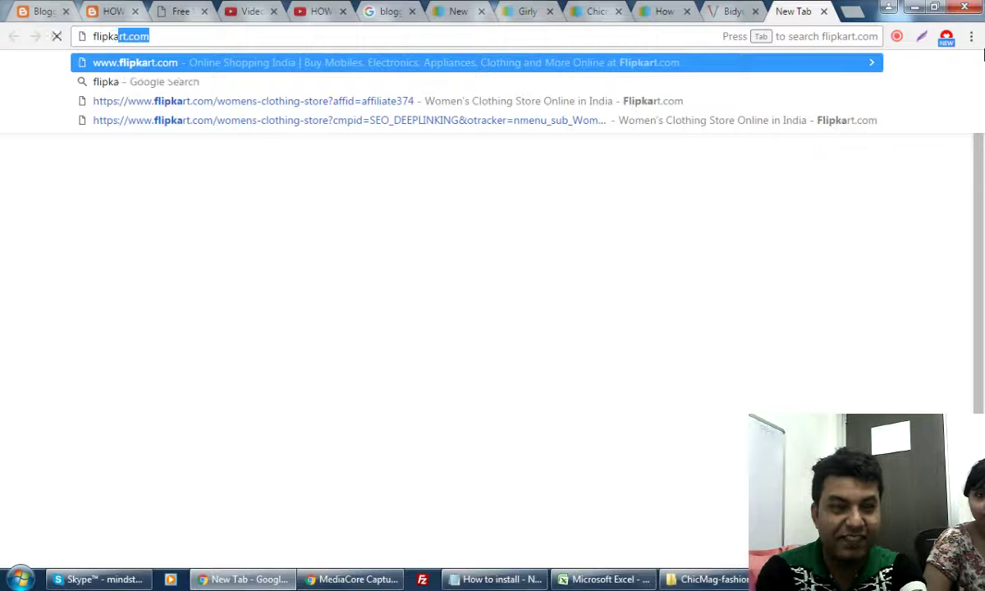
key(Return)
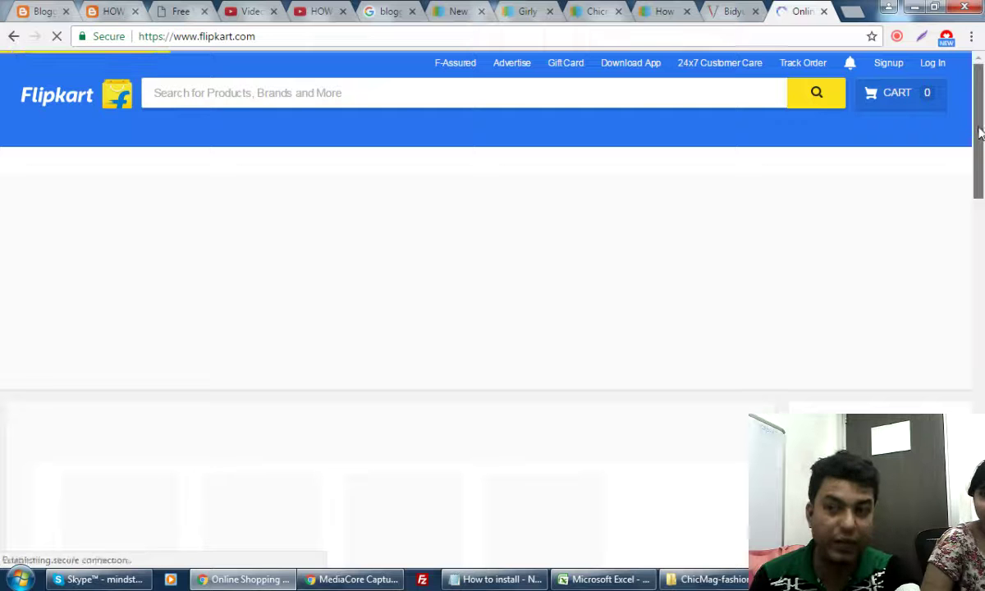
drag(978, 131, 981, 275)
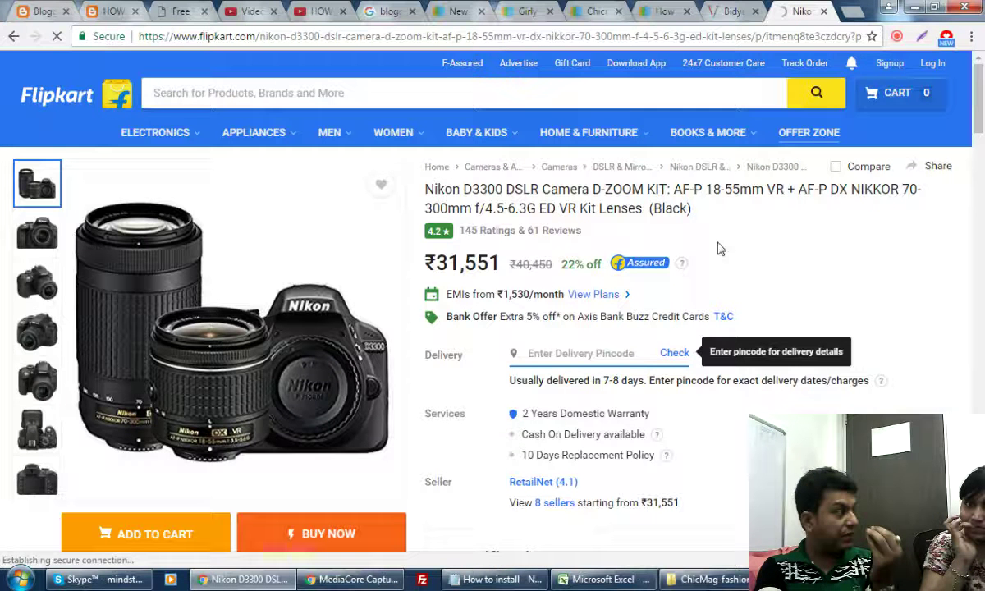
Return to the waxing blog post, examine its video, web address and sharing section, and open an empty browser tab.
click(107, 8)
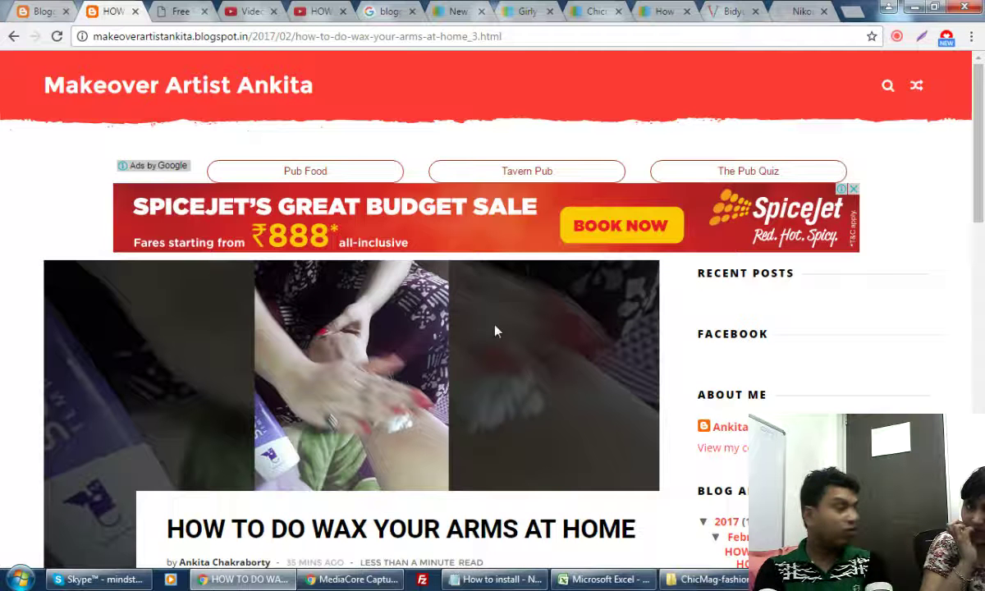
scroll(489, 336, down, 5)
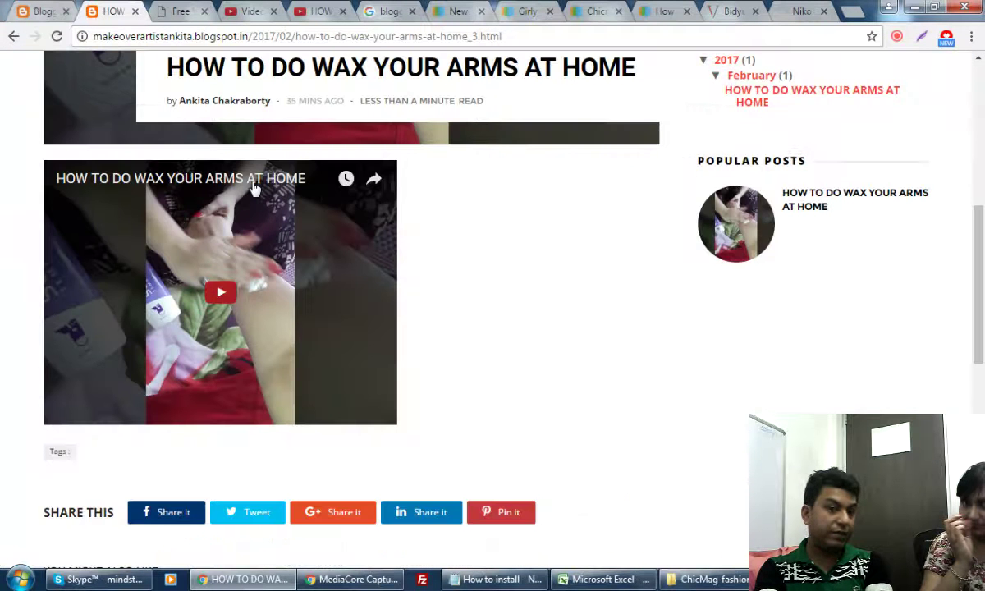
click(174, 36)
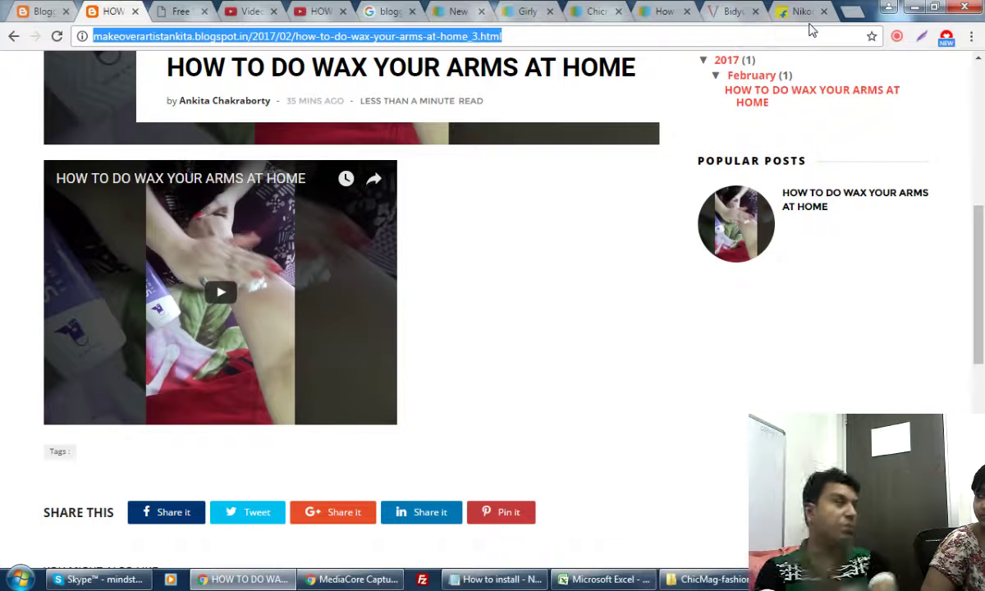
click(853, 9)
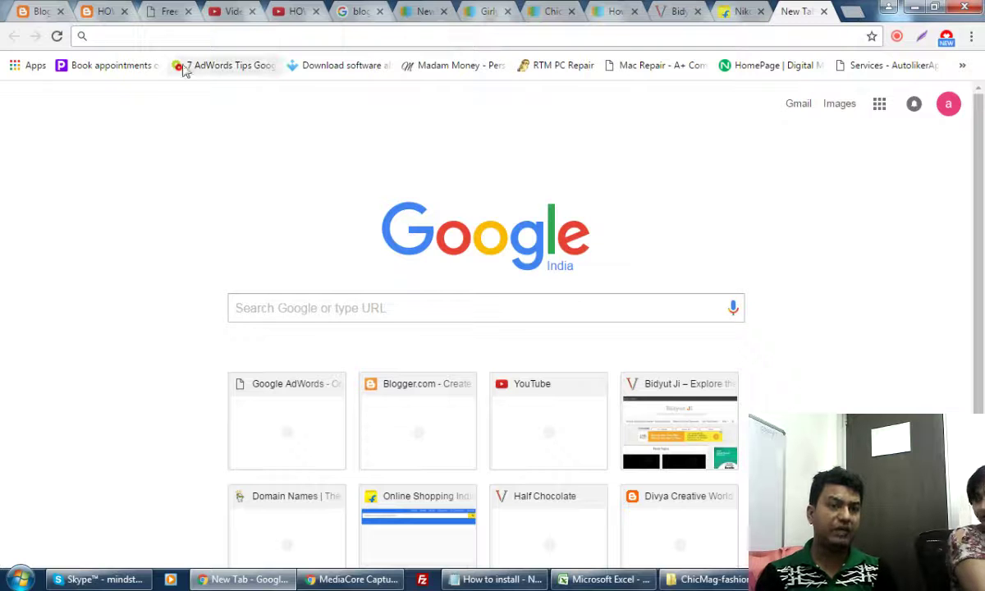
click(97, 12)
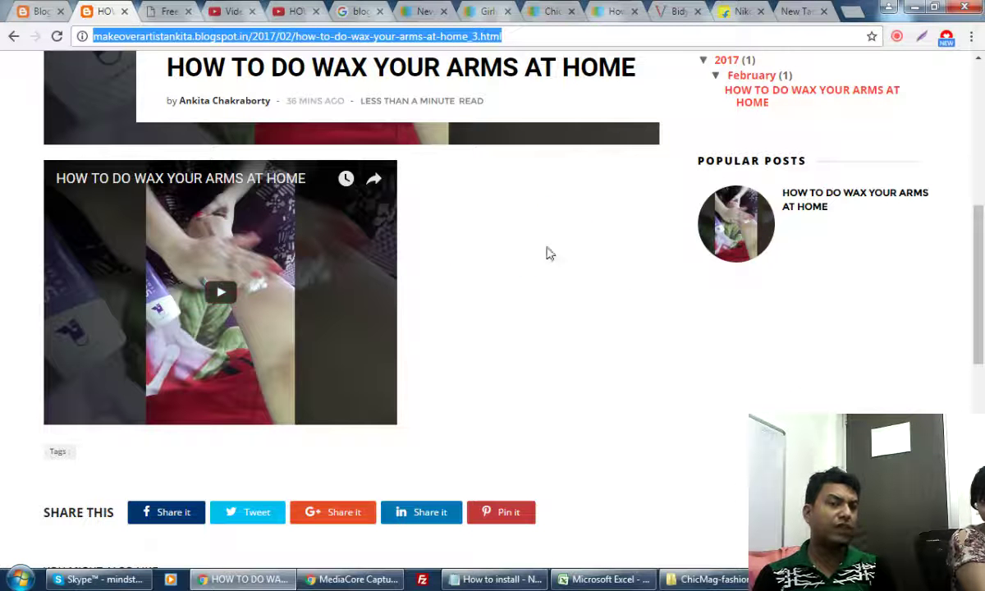
scroll(635, 139, down, 1)
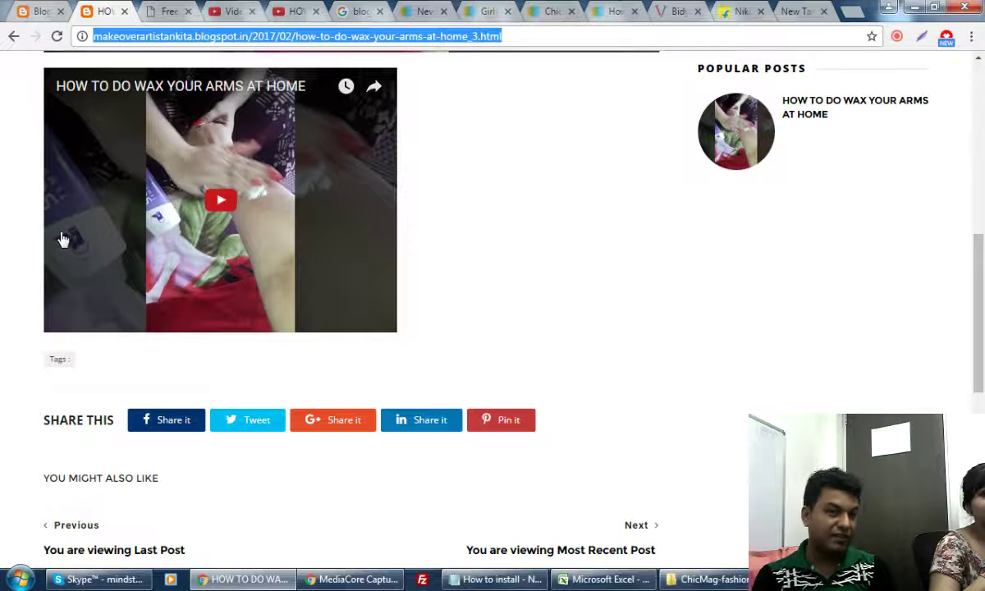
Return to the Flipkart camera product page and open the Affiliate Program page linked in its footer.
click(744, 11)
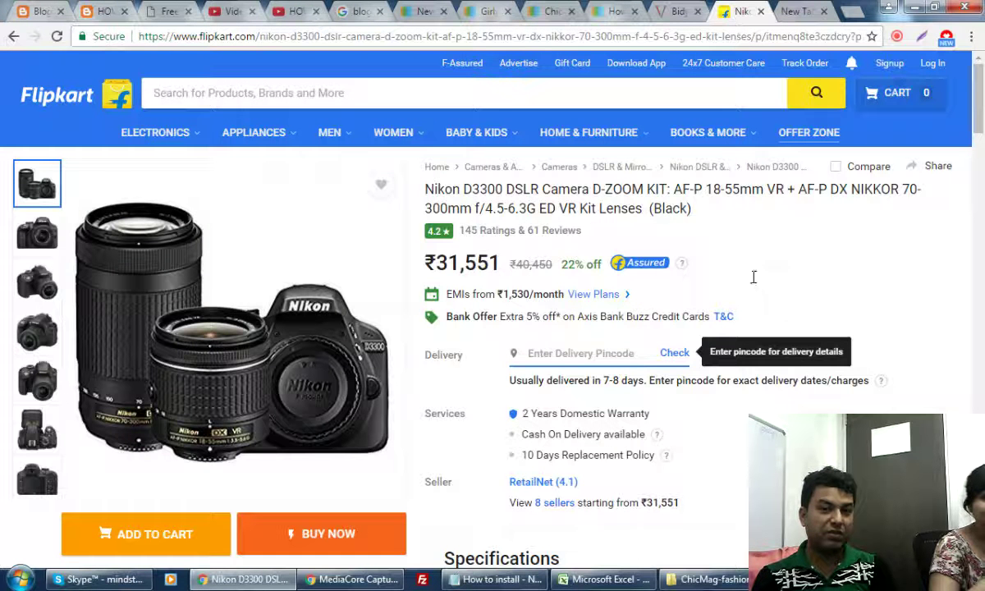
scroll(915, 119, down, 3)
key(End)
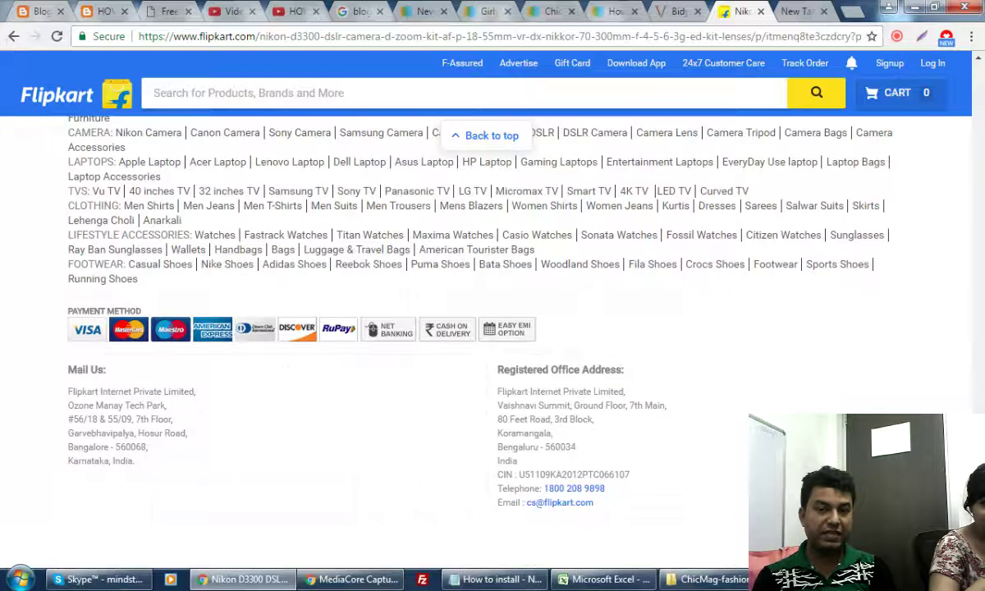
scroll(763, 332, up, 6)
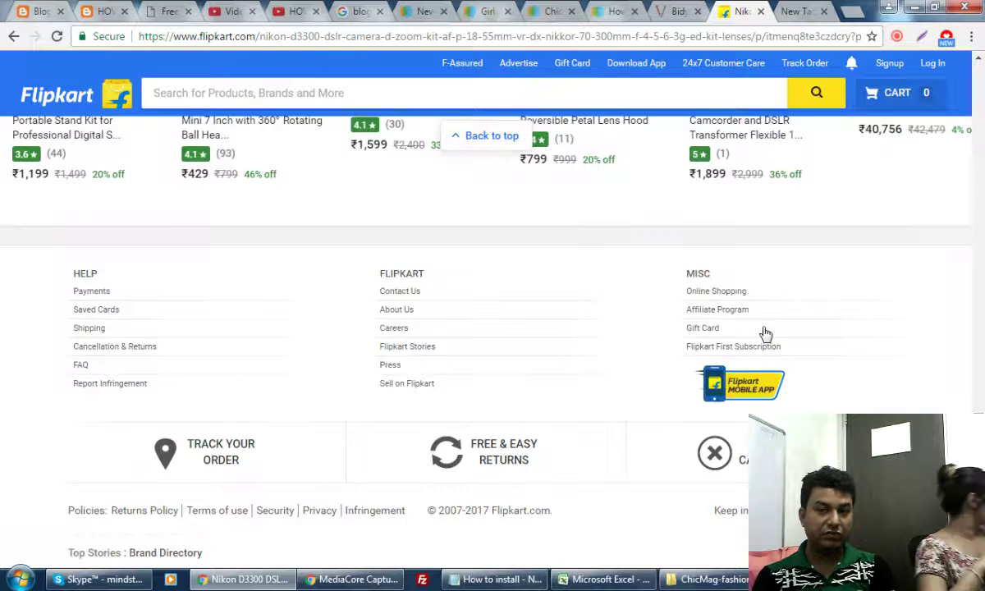
click(736, 313)
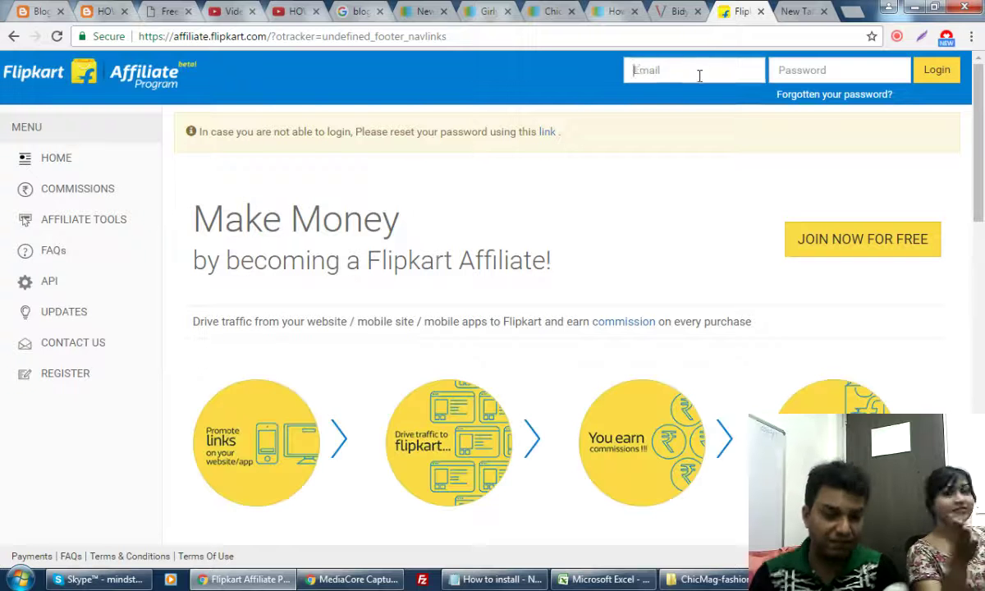
Log in to the Flipkart Affiliate Program with the affiliate account's e-mail and password.
text(affiliate)
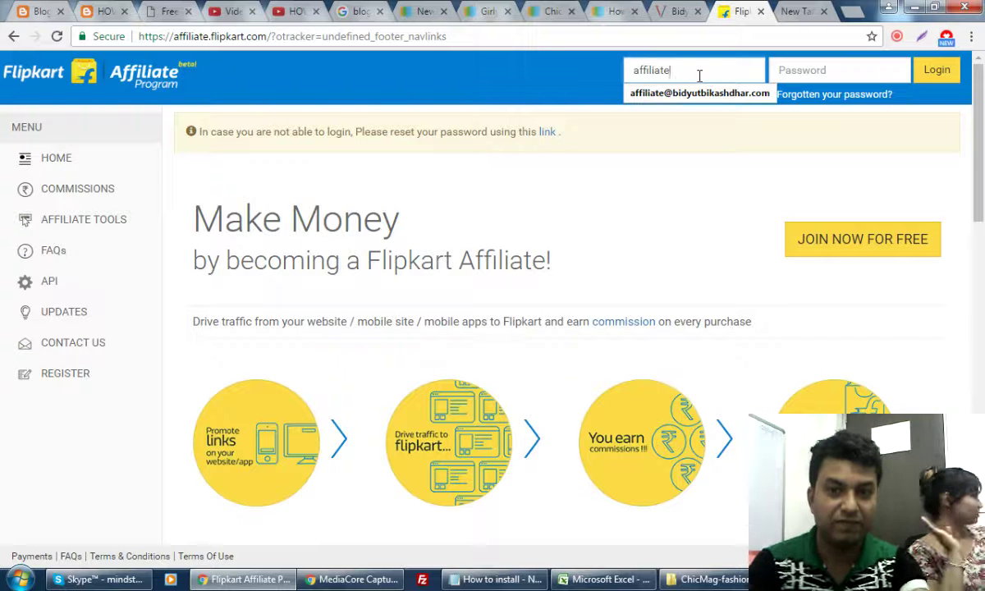
click(699, 95)
click(805, 69)
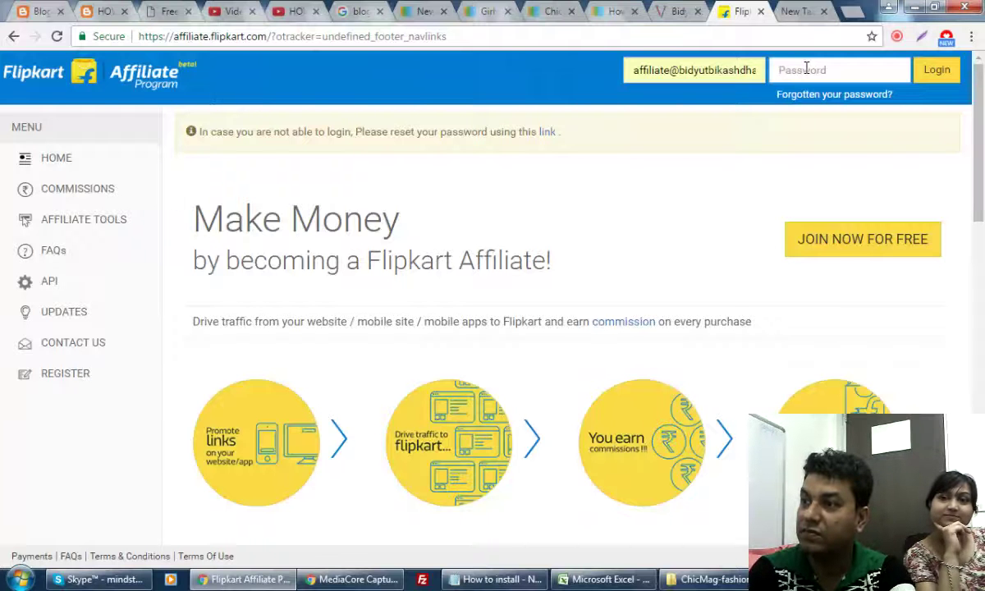
text(*********)
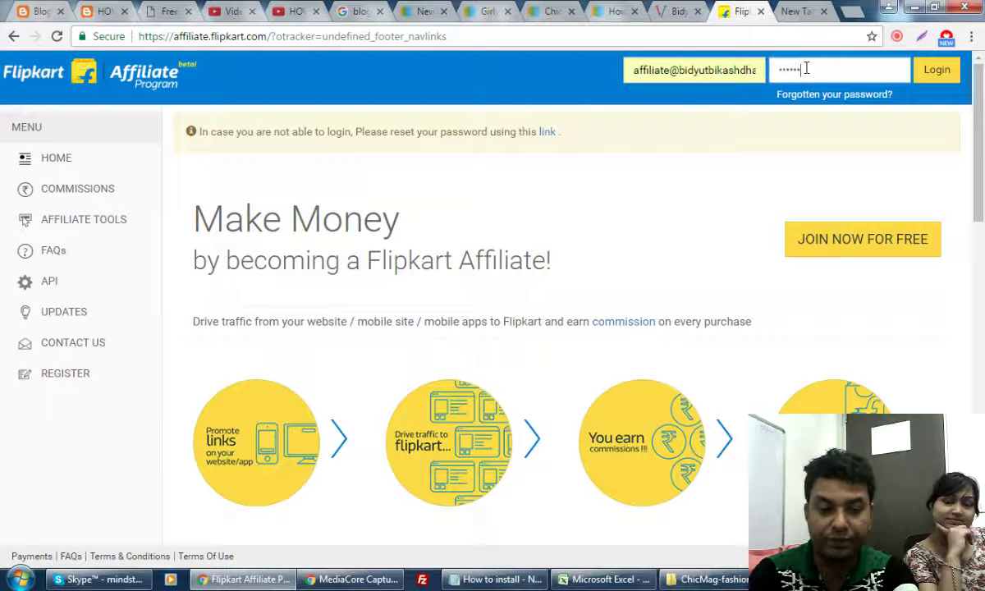
text(***)
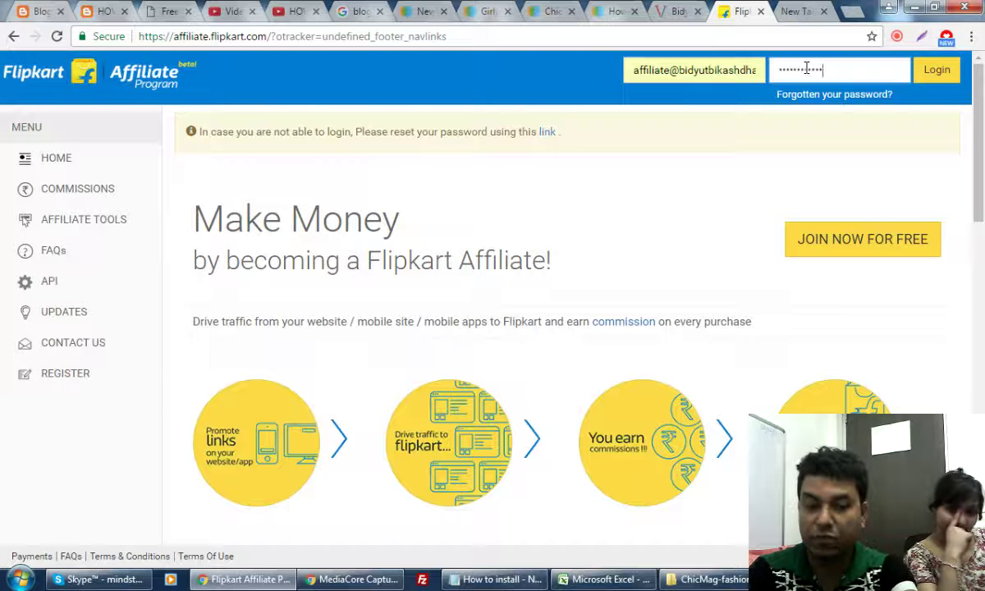
click(935, 73)
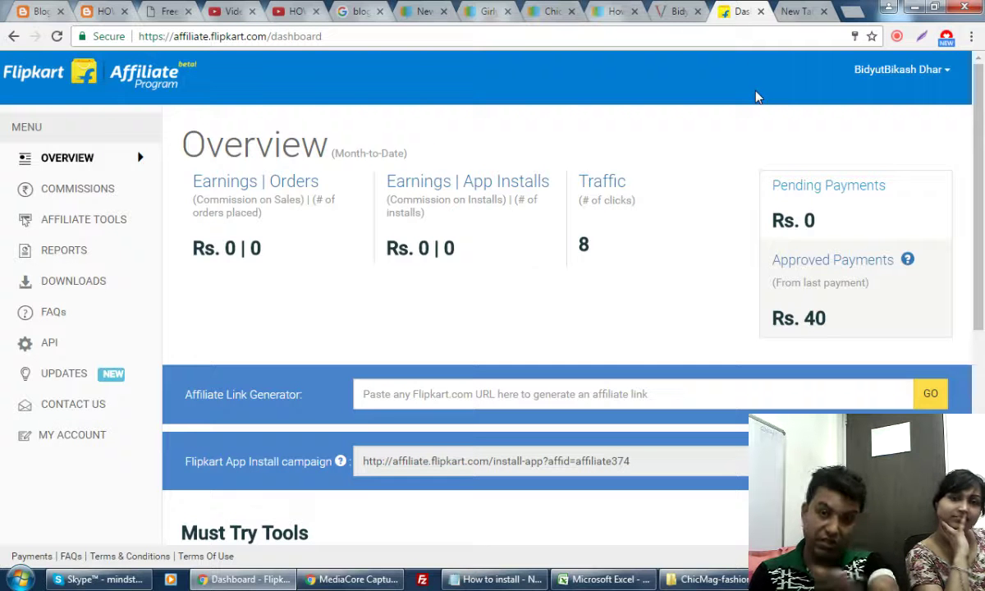
Open flipkart.com in the empty browser tab and browse its home page deals.
click(787, 12)
click(707, 35)
text(flipkart)
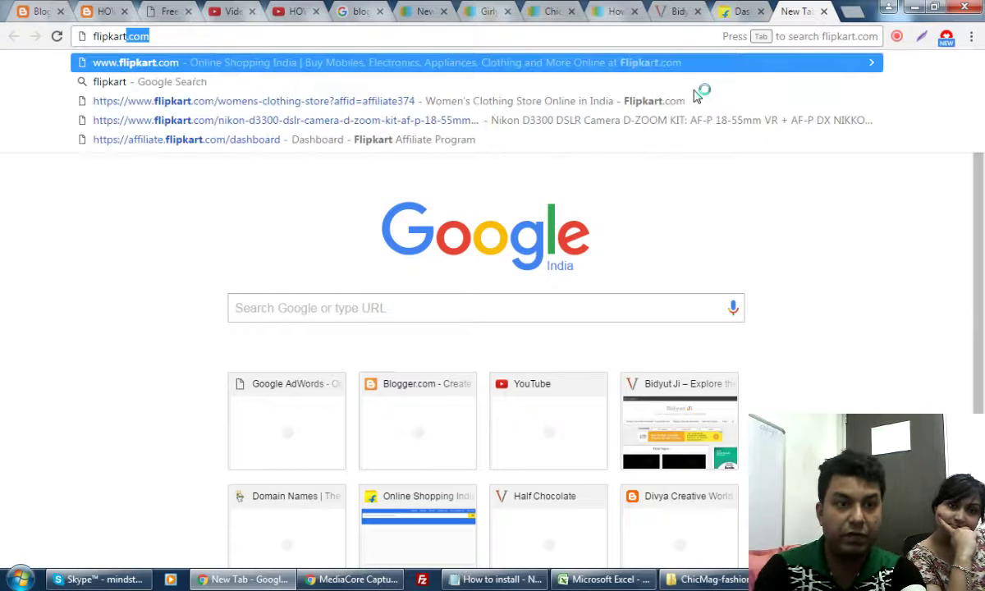
key(Return)
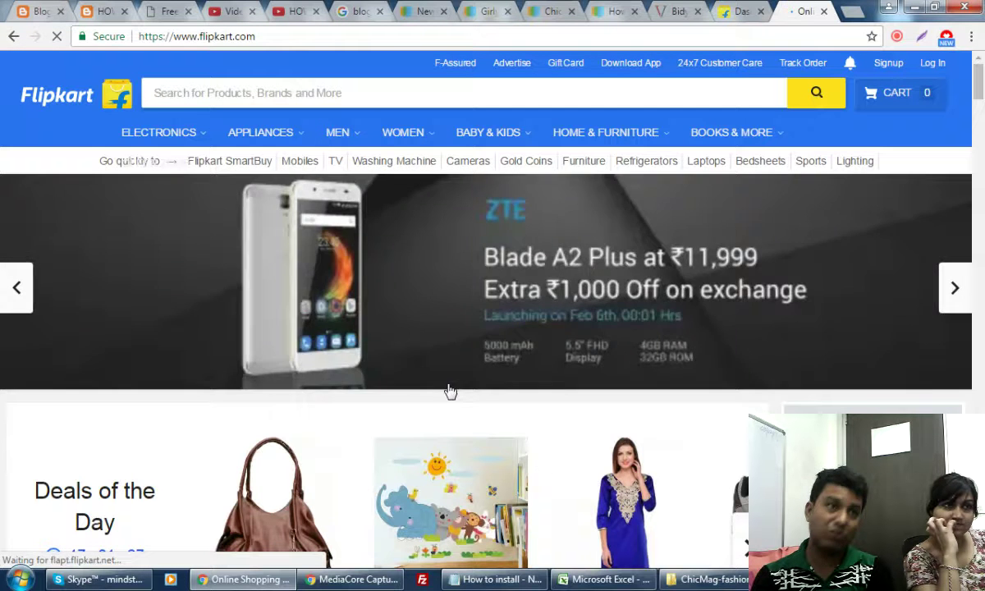
scroll(598, 464, down, 5)
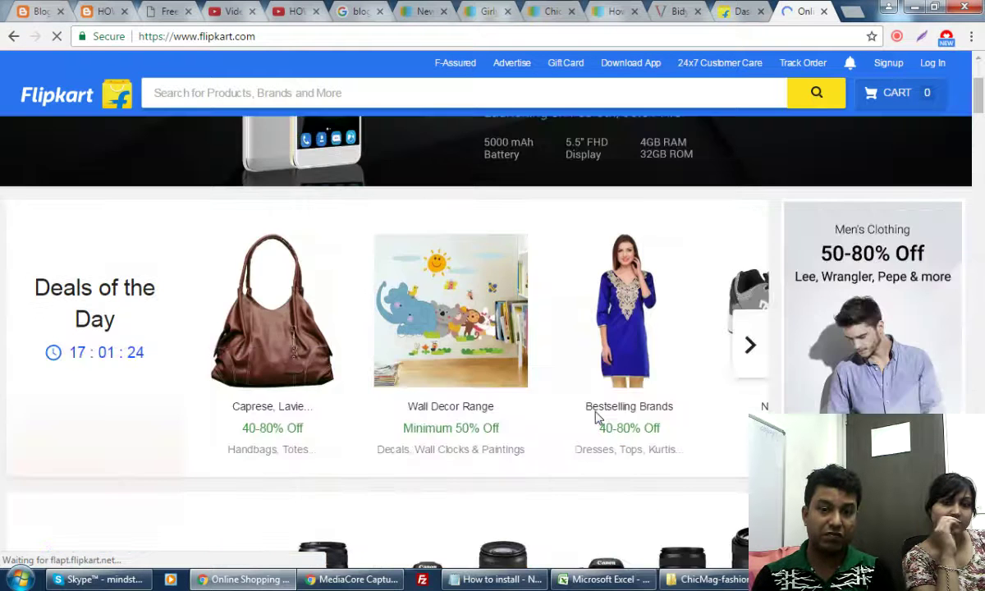
Search the Flipkart store for "wax liquid" and look through the listed products.
click(338, 92)
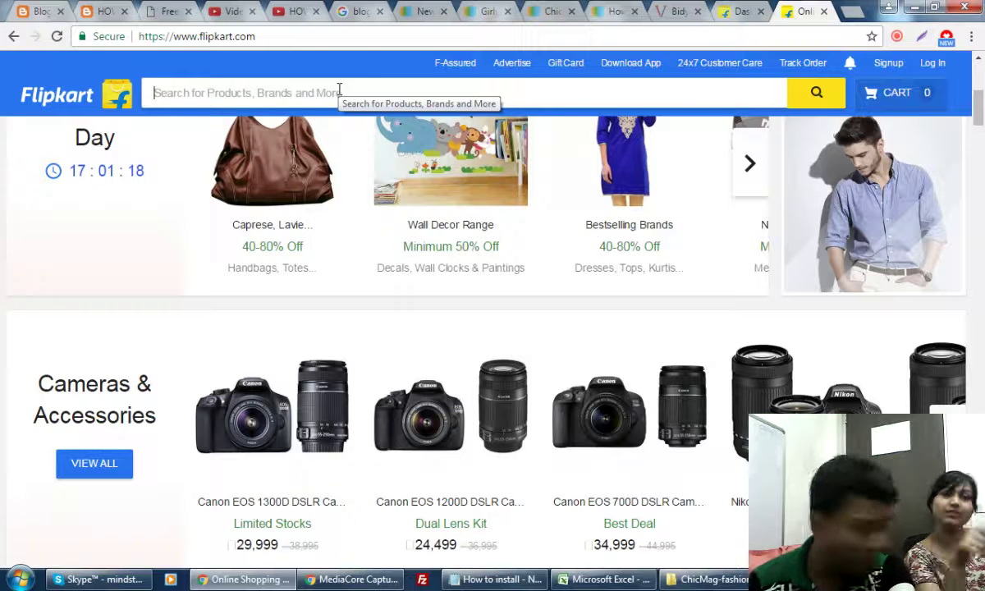
text(wax liquid)
key(Return)
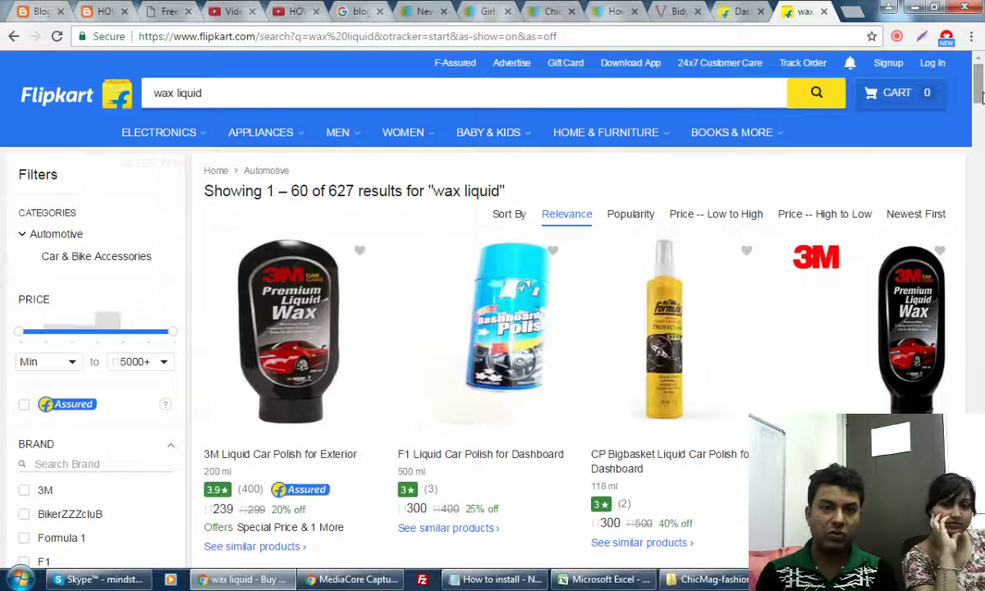
scroll(982, 92, down, 5)
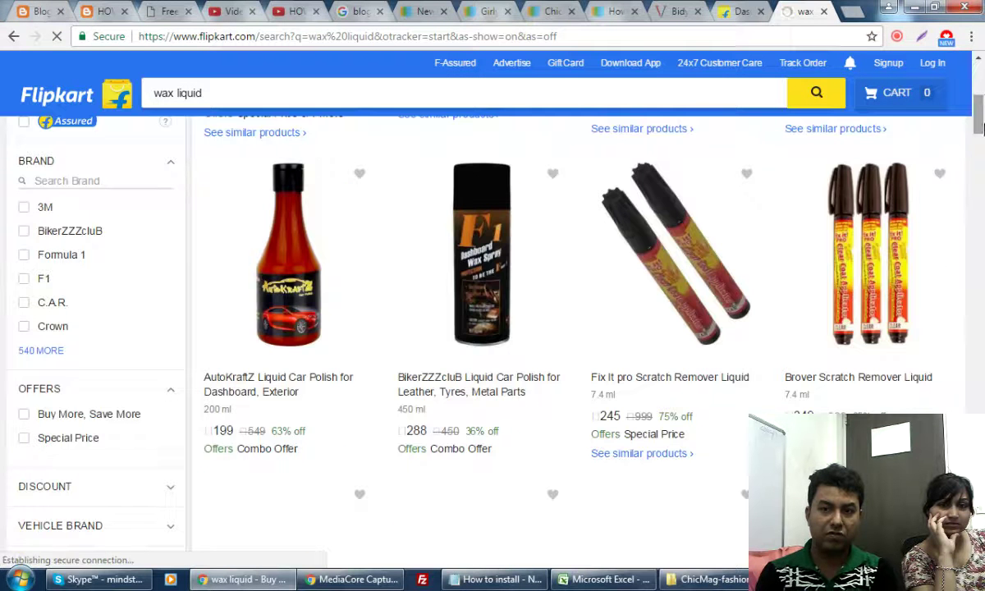
scroll(978, 56, up, 5)
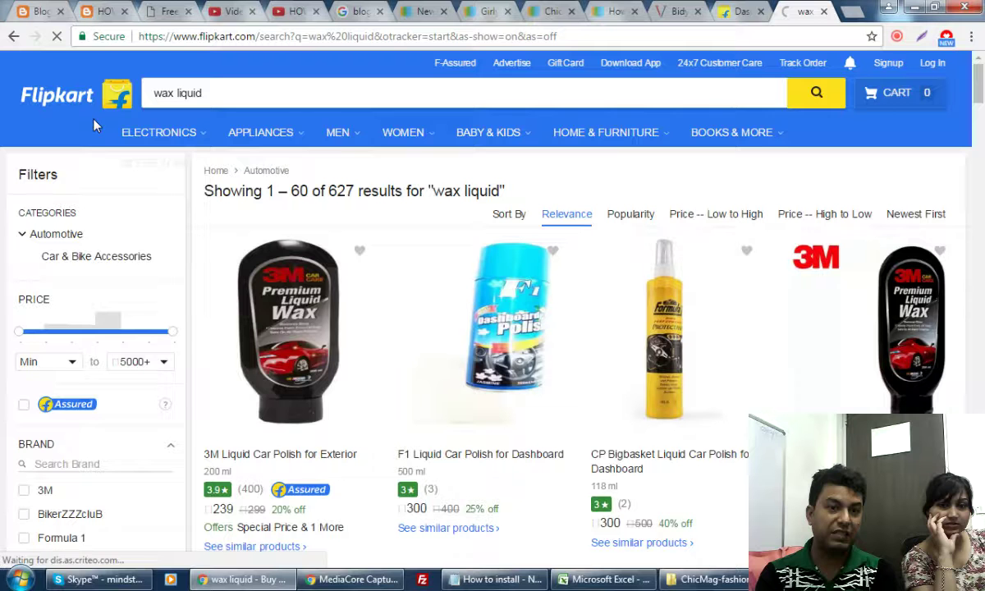
Refine the Flipkart store search to "slick cold wax liquid" and check the listed products.
click(154, 93)
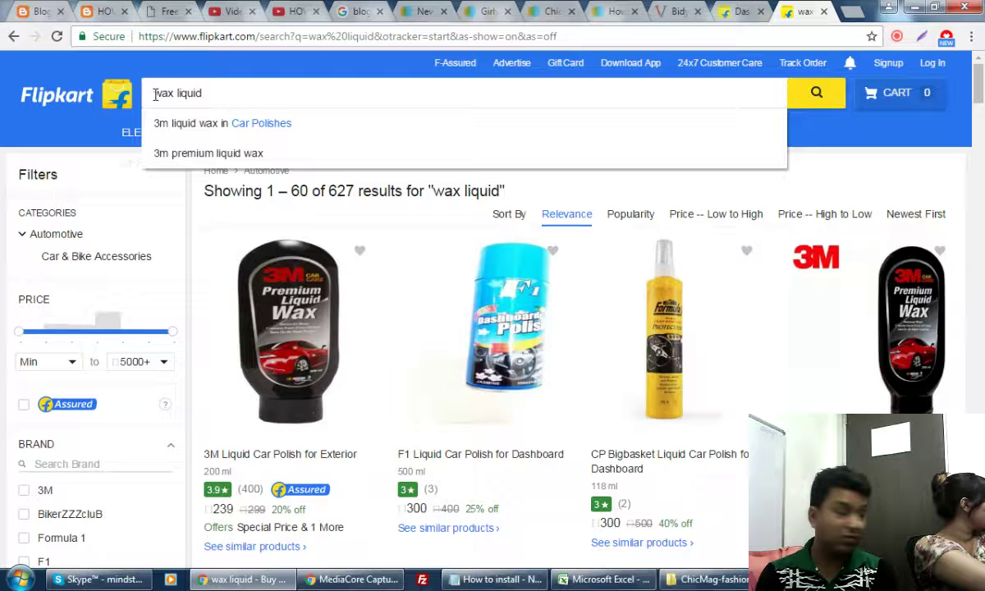
text(slic)
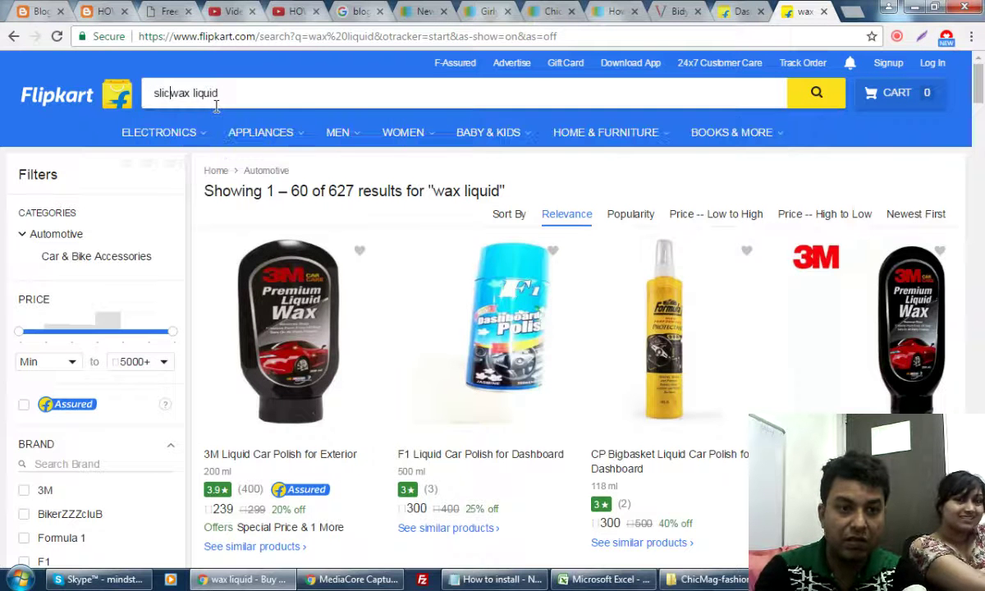
text(k cold)
key(Return)
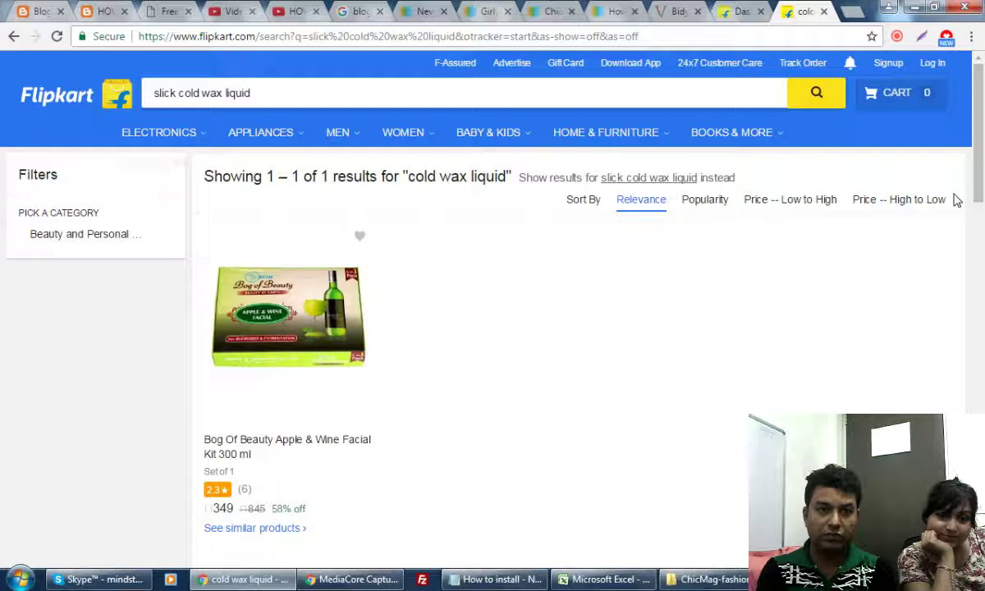
mouse_move(978, 152)
mouse_down()
mouse_move(984, 329)
mouse_move(978, 156)
mouse_up()
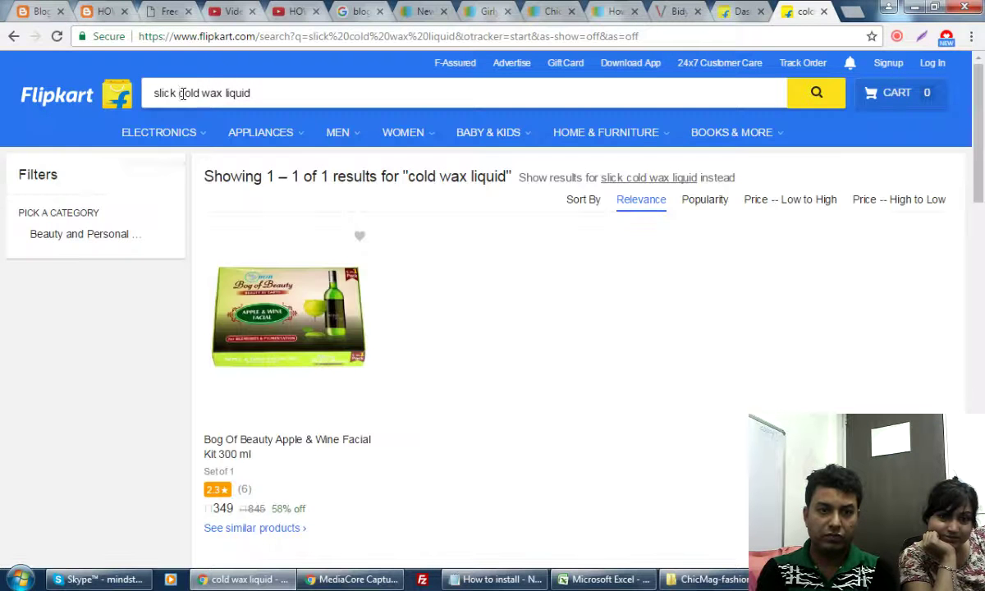
Shorten the store search to "cold wax" and look through the matching products.
drag(179, 93, 118, 94)
key(BackSpace)
click(277, 92)
key(BackSpace)
key(BackSpace)
key(BackSpace)
key(BackSpace)
key(BackSpace)
key(BackSpace)
key(BackSpace)
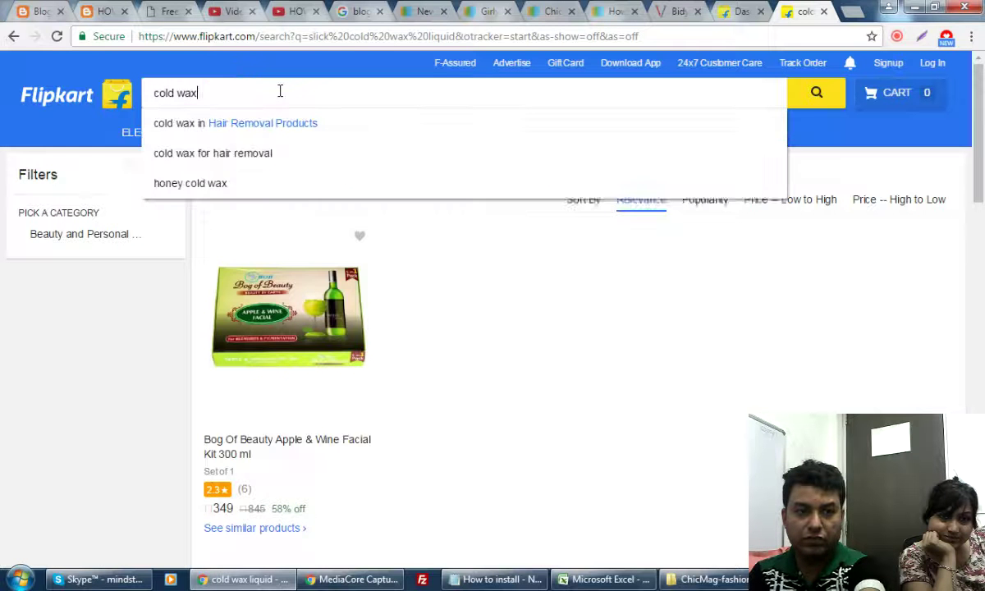
key(Return)
mouse_move(292, 134)
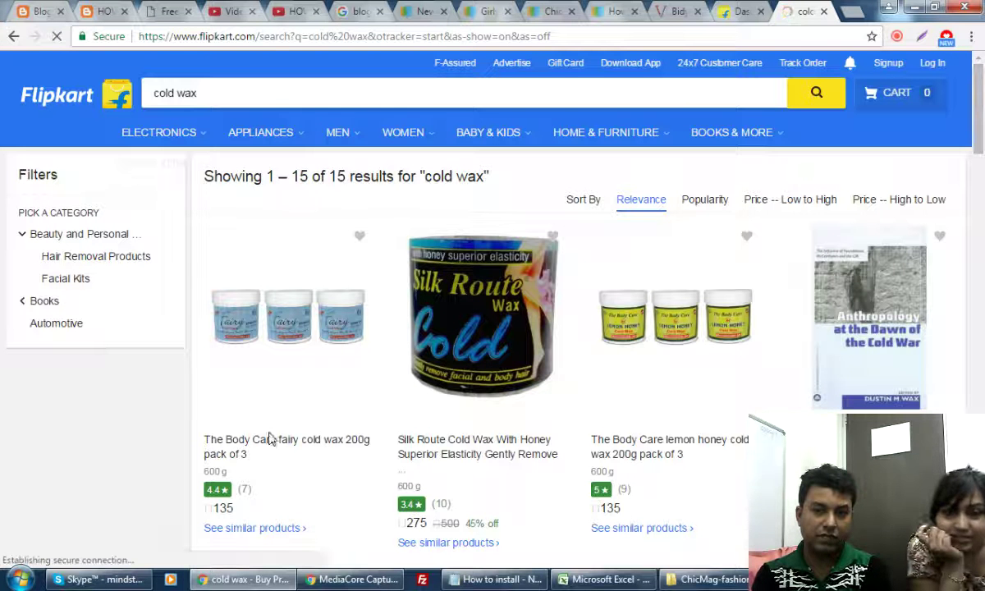
mouse_move(978, 97)
mouse_down()
mouse_move(981, 250)
mouse_move(980, 99)
mouse_up()
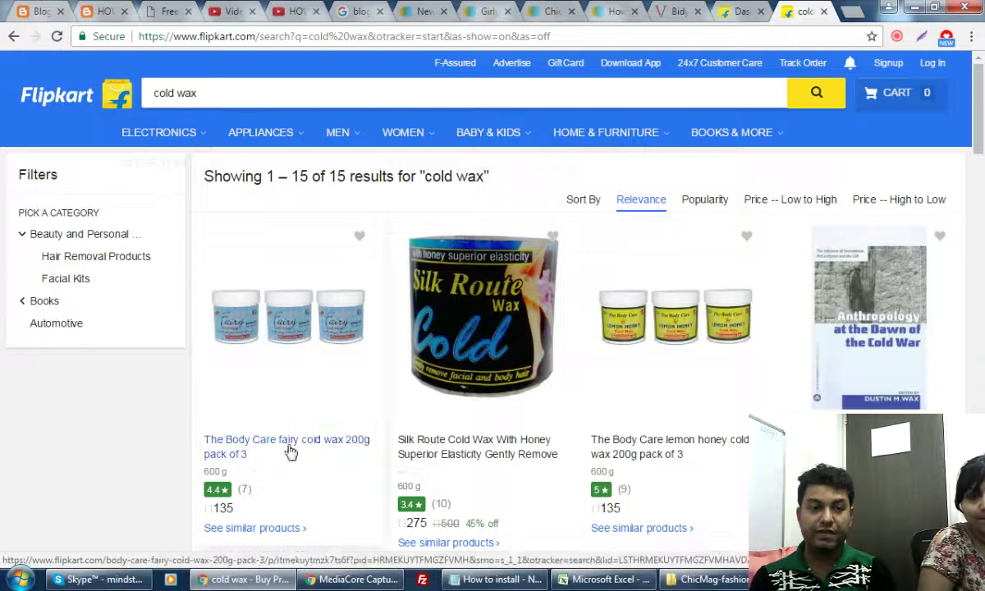
Open "The Body Care fairy cold wax 200g pack of 3" in a new browser tab and copy its web address.
right_click(291, 444)
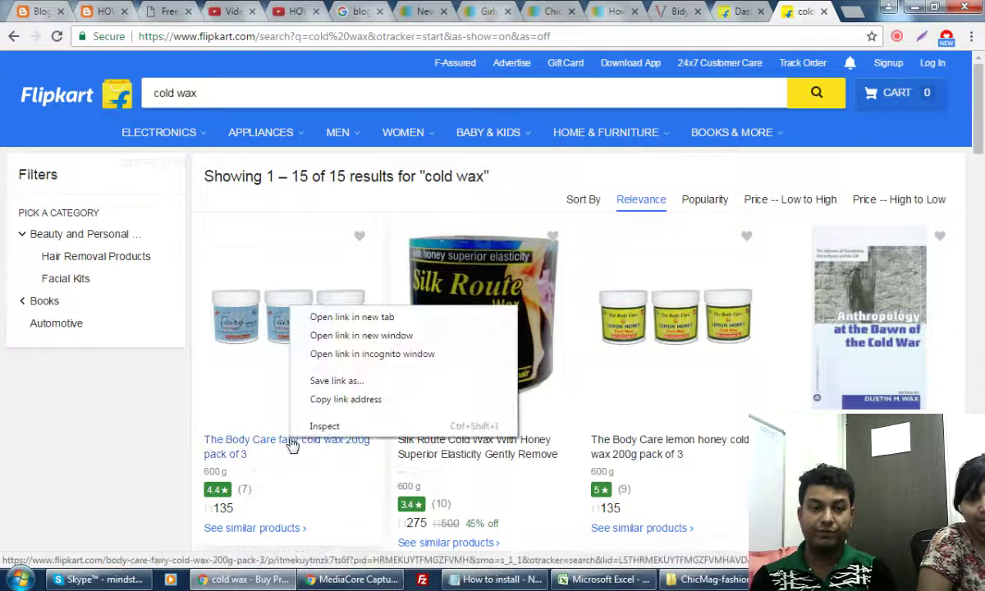
click(387, 318)
click(833, 14)
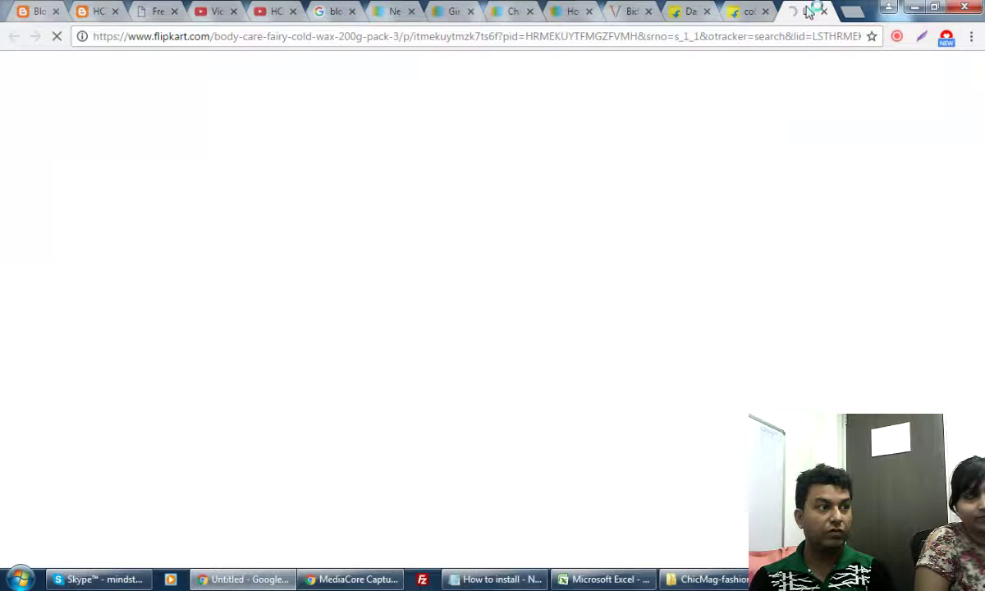
click(503, 35)
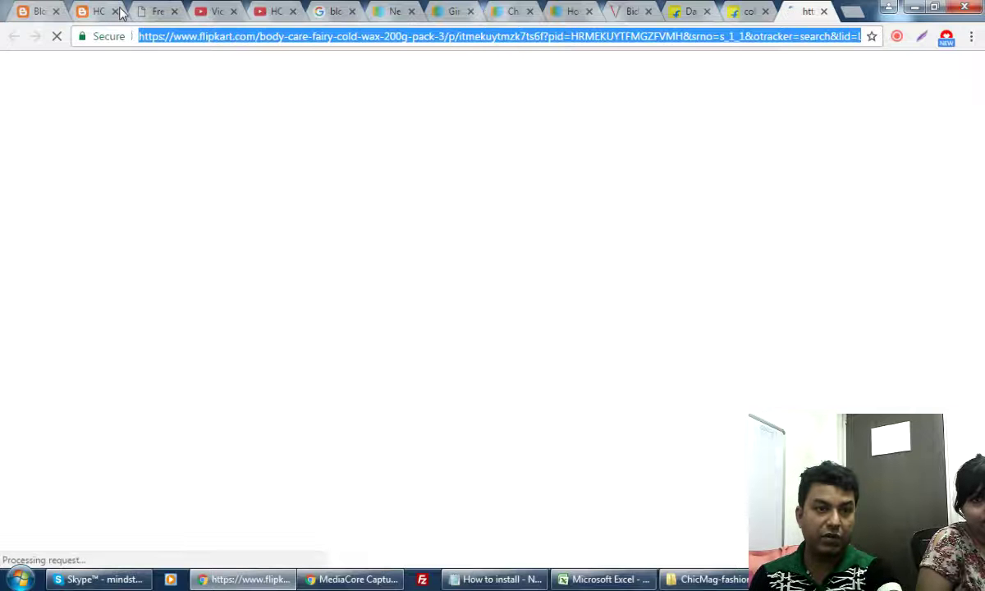
Generate an affiliate link for the copied fairy cold wax product address in the affiliate dashboard's Affiliate Link Generator.
click(688, 10)
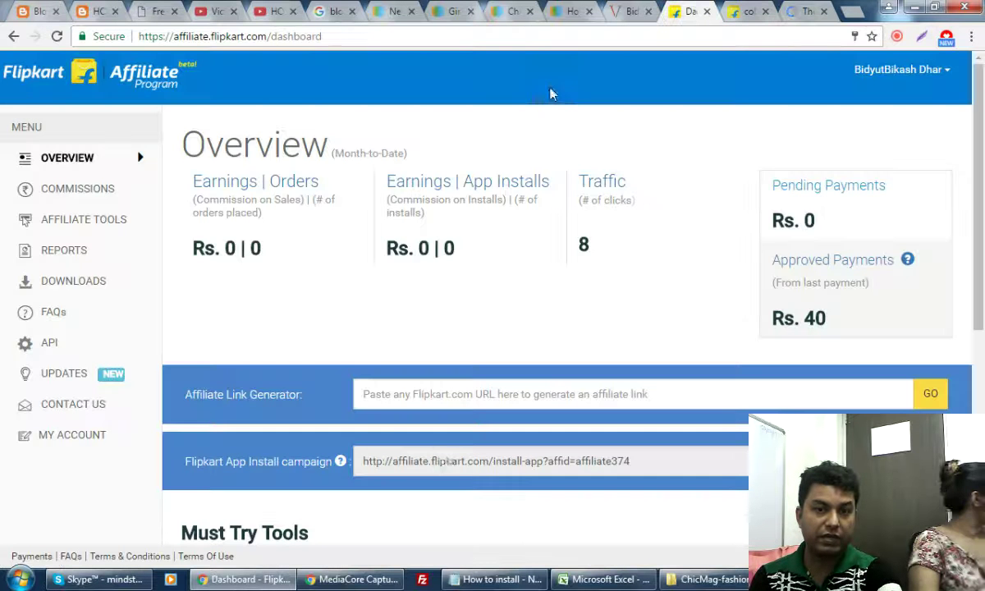
click(435, 393)
key(ctrl+v)
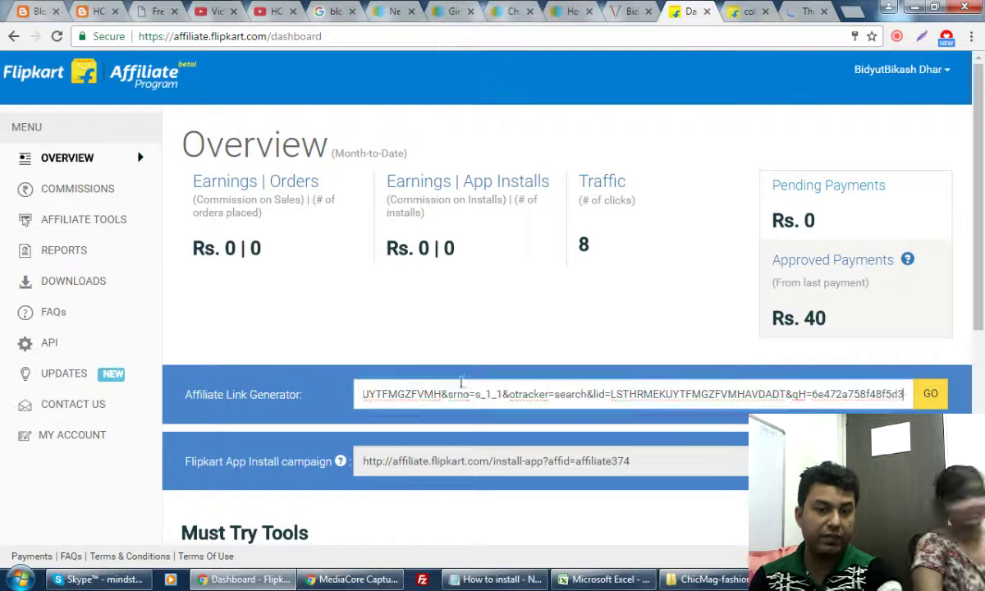
click(931, 395)
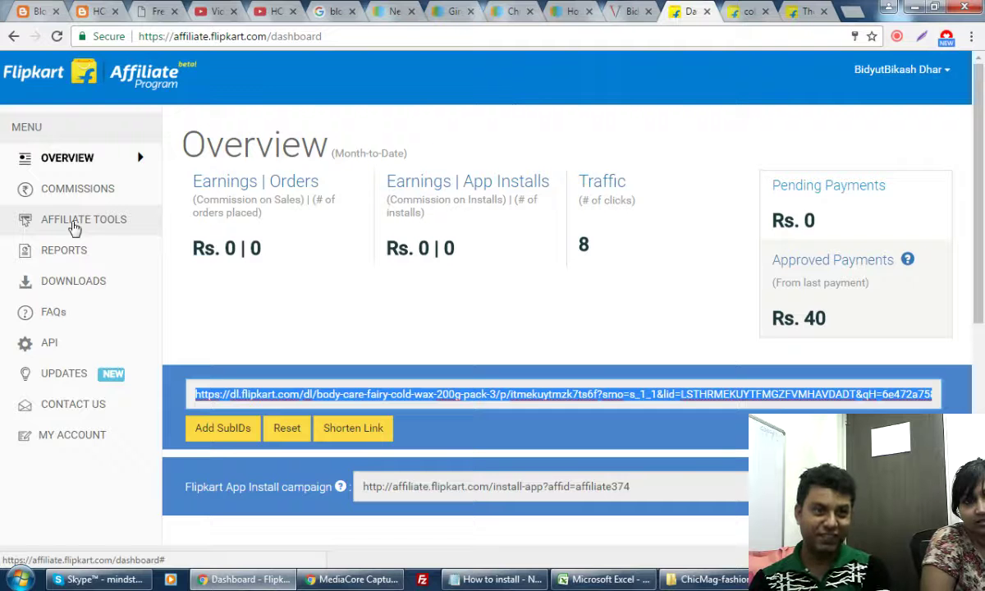
Open the Product Links & Banners affiliate tool and search it for "The Body Care fairy cold wax 200g pack of 3".
click(74, 227)
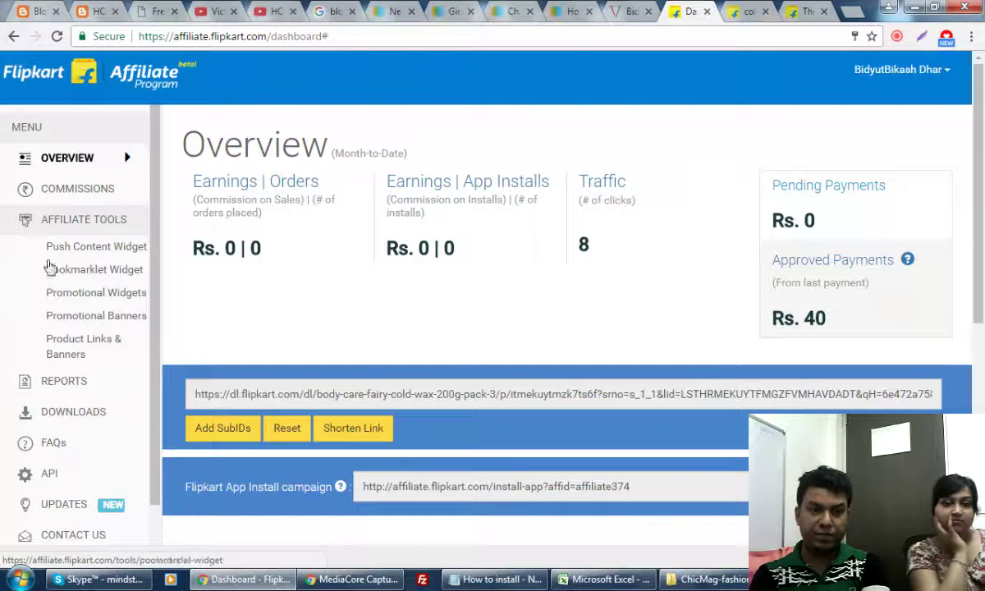
click(72, 338)
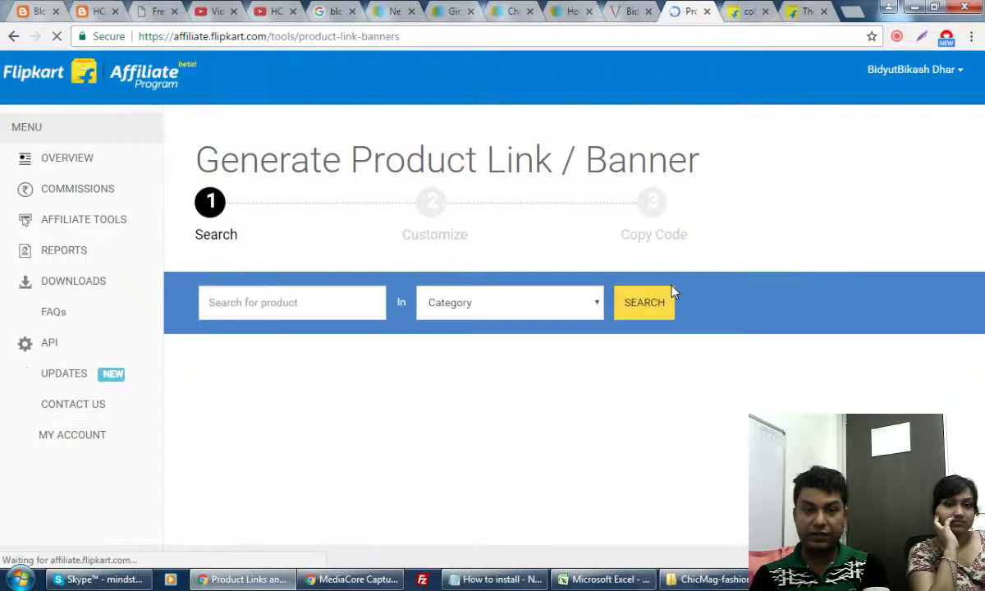
click(743, 10)
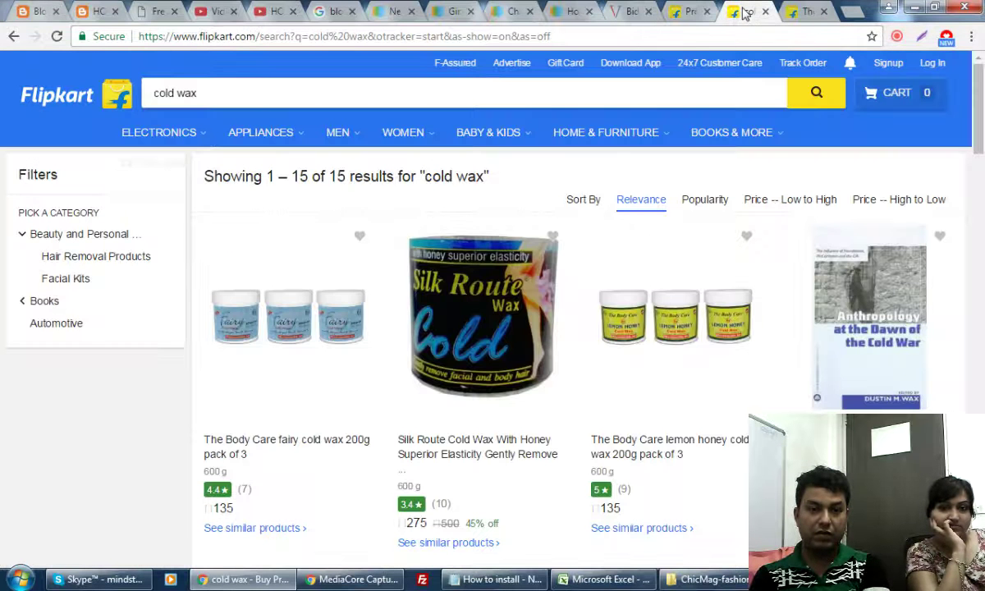
drag(204, 439, 257, 451)
key(ctrl+c)
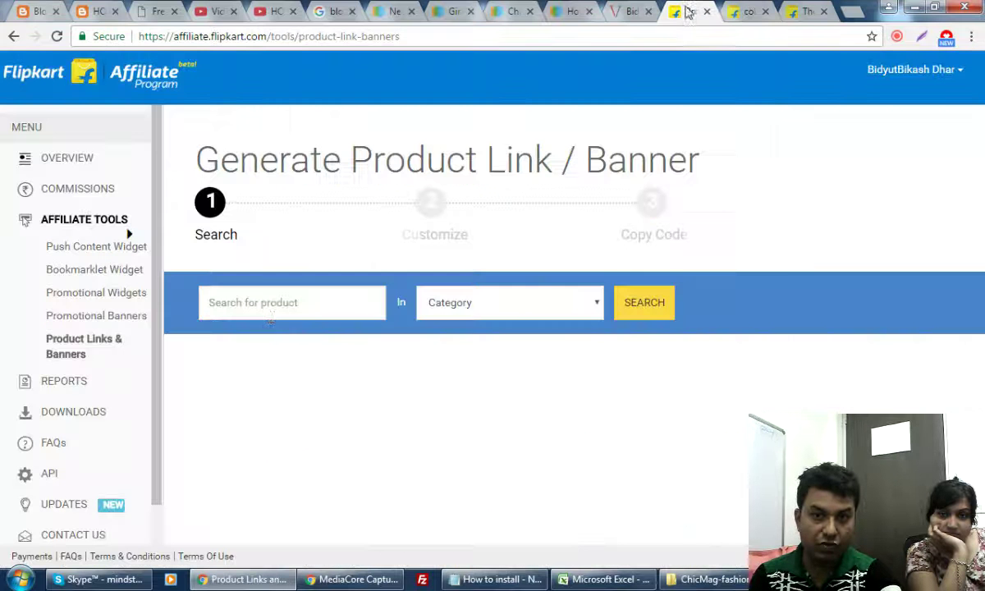
click(690, 11)
click(274, 302)
key(ctrl+v)
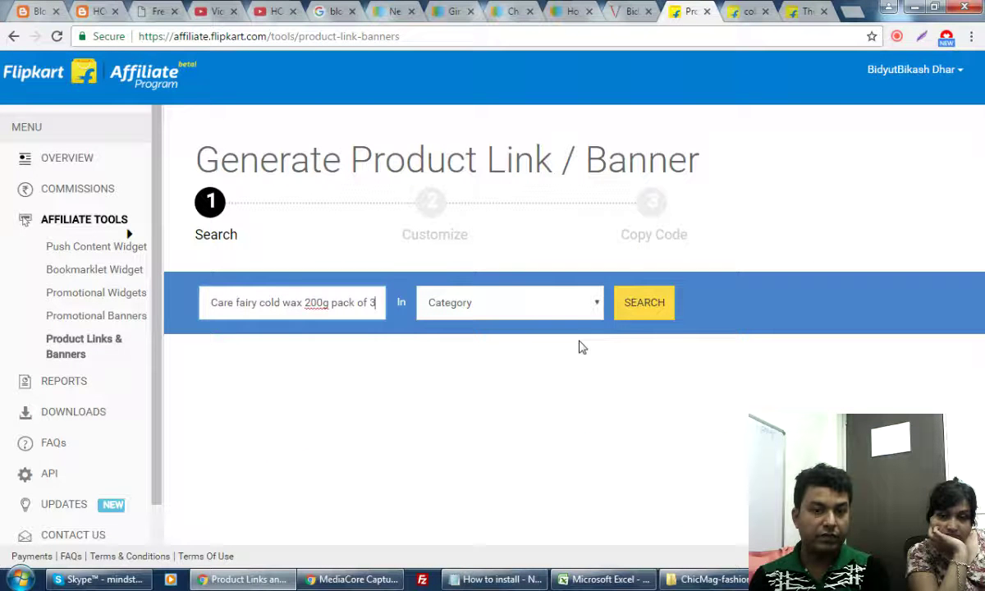
click(656, 305)
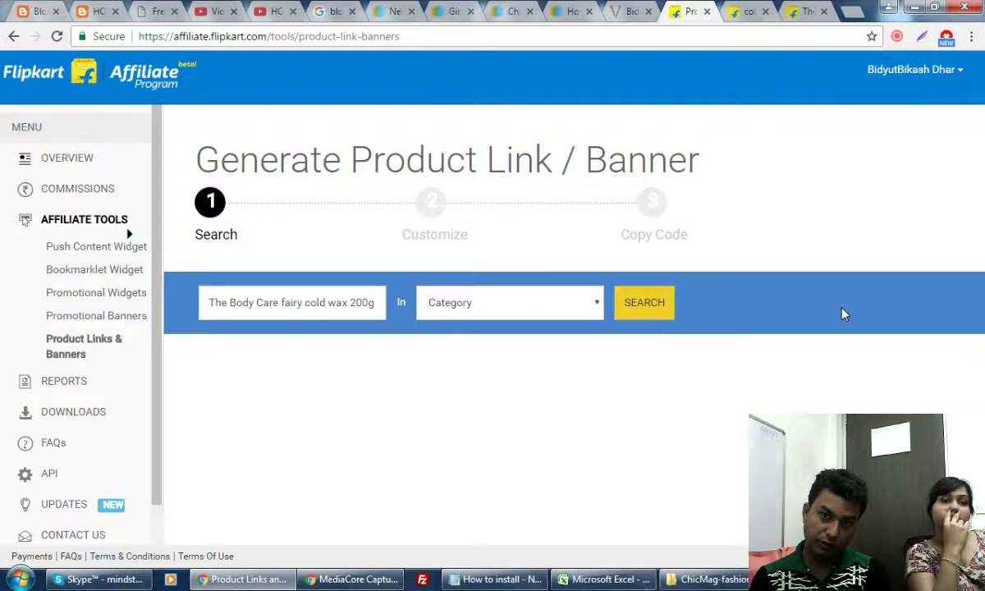
Search for the fairy cold wax product within the Beauty and Personal Care category.
click(518, 316)
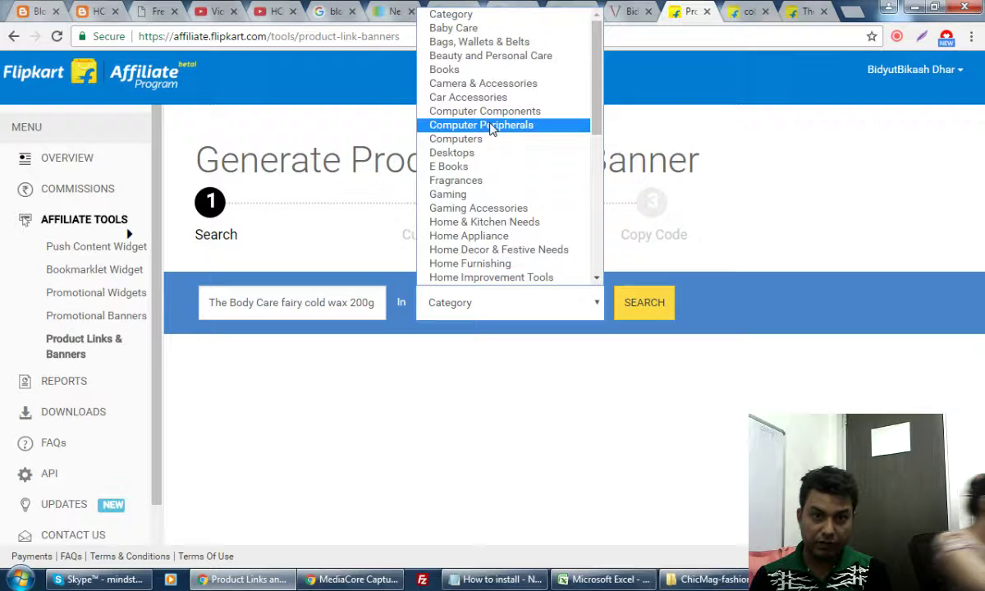
click(798, 12)
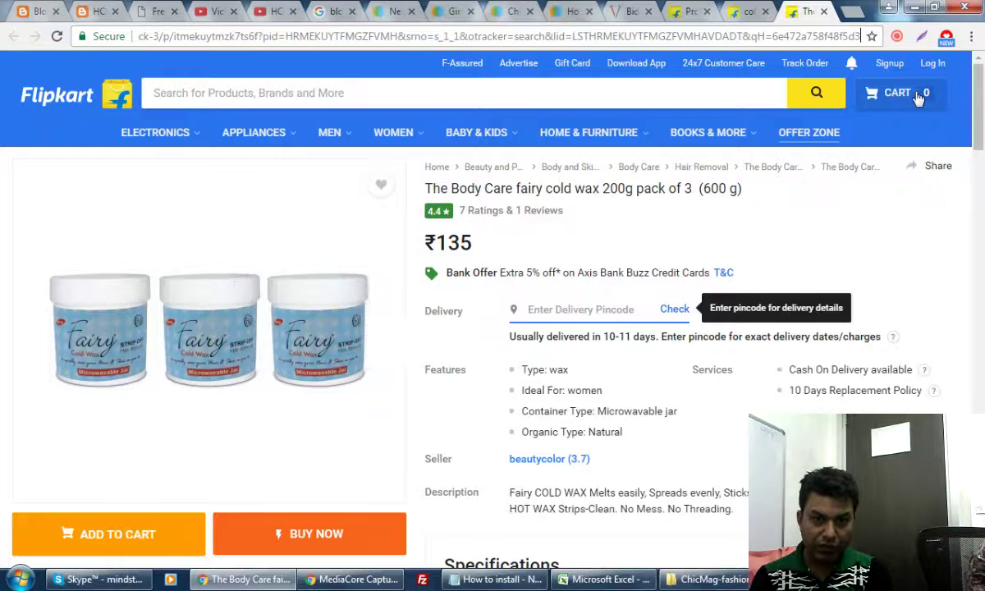
click(688, 12)
click(483, 306)
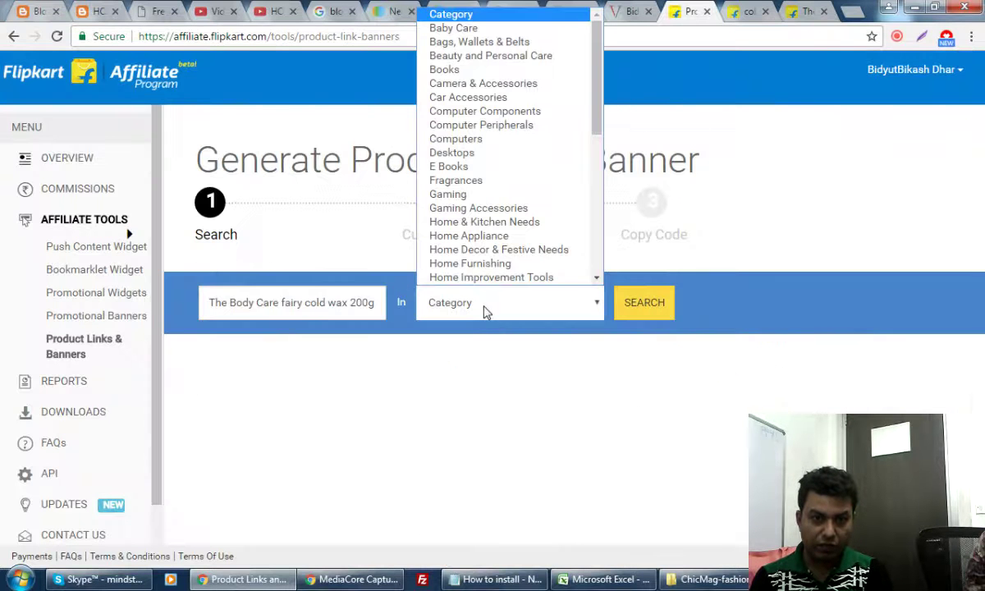
click(490, 55)
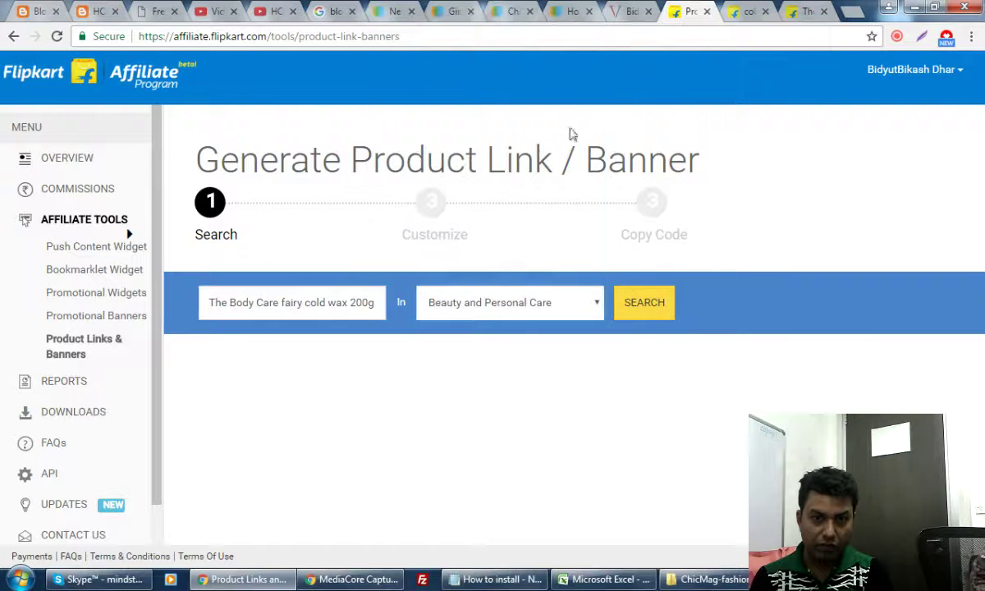
click(644, 302)
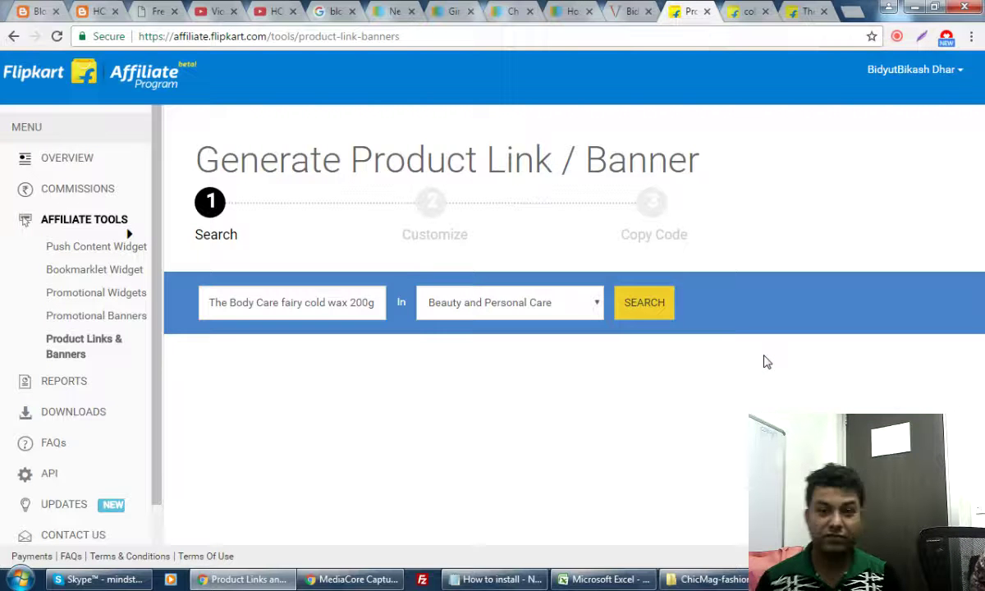
click(306, 306)
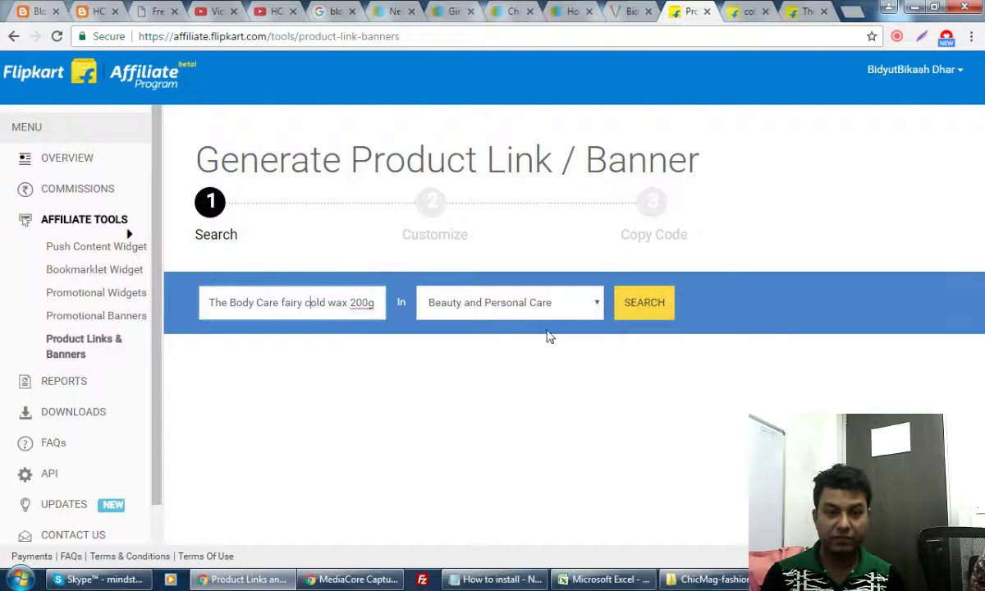
click(638, 302)
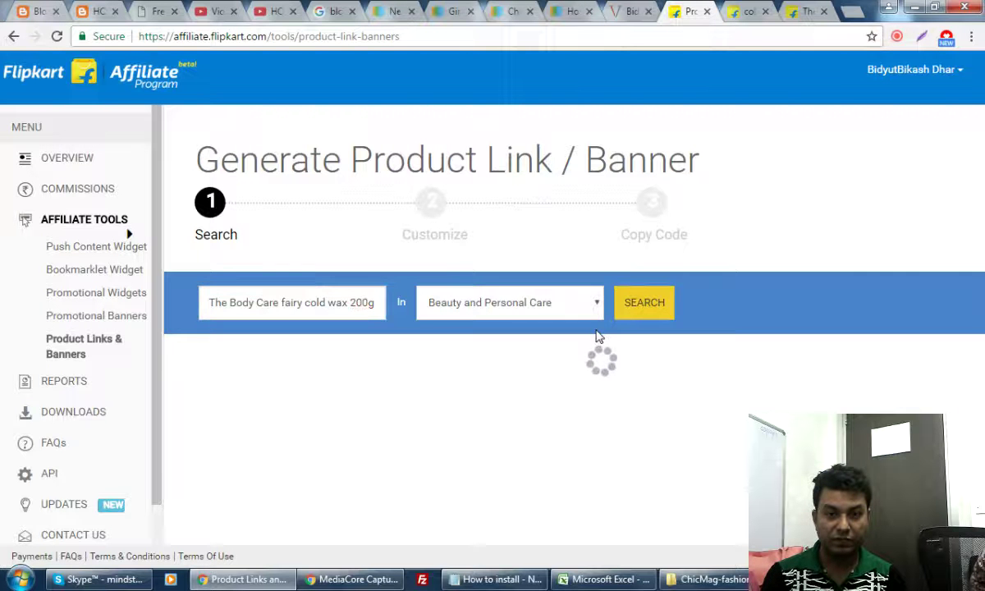
click(329, 303)
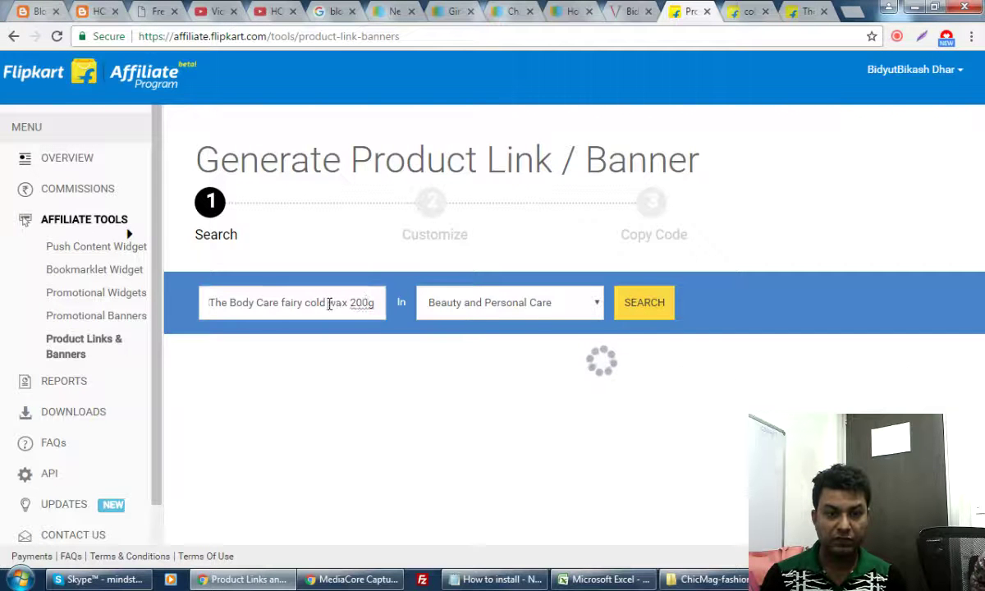
drag(329, 303, 363, 304)
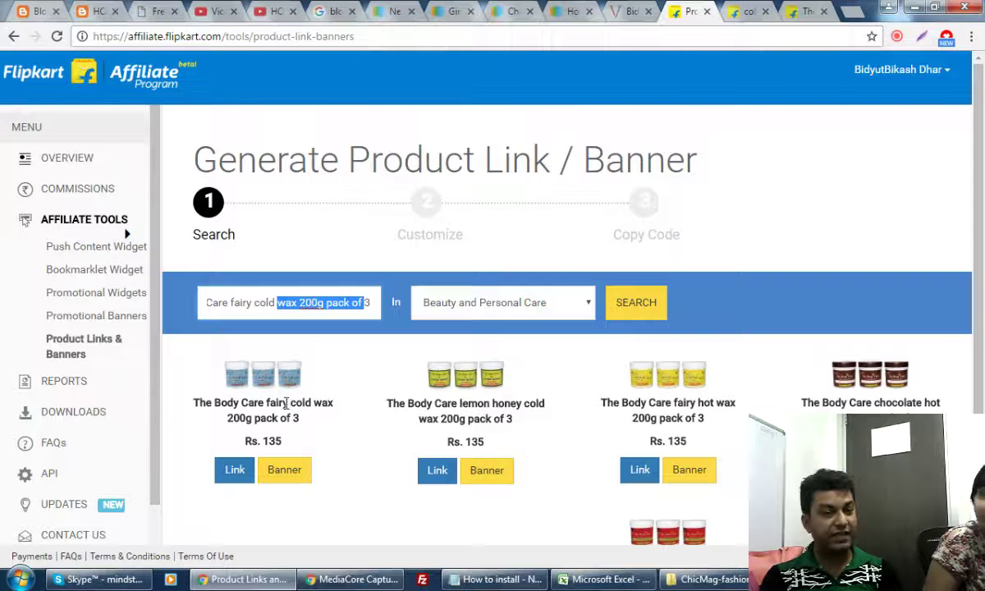
Generate a banner for "The Body Care fairy cold wax 200g pack of 3" with the default styling and copy its code.
click(289, 475)
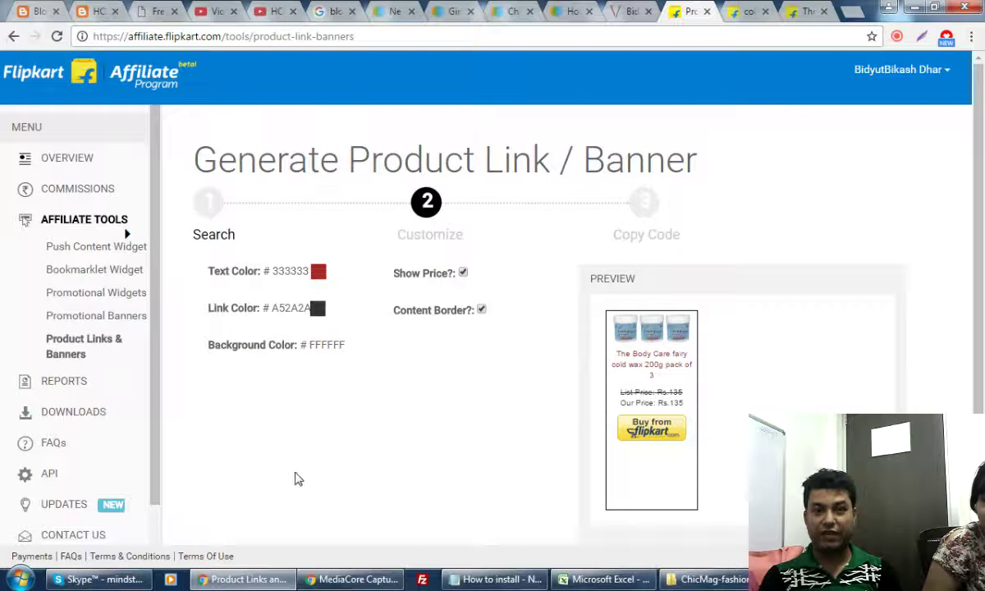
scroll(761, 328, down, 1)
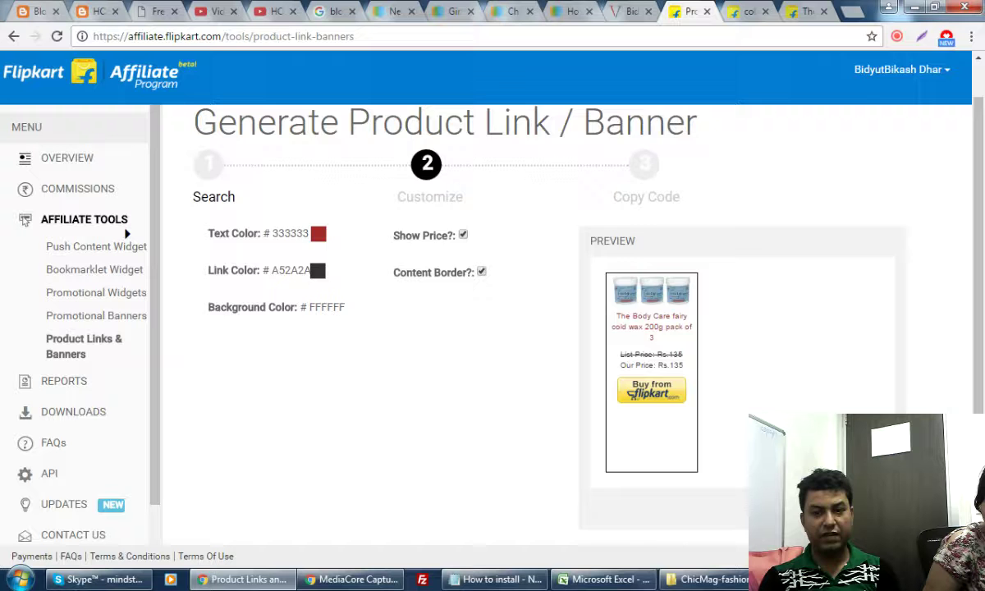
drag(636, 296, 185, 268)
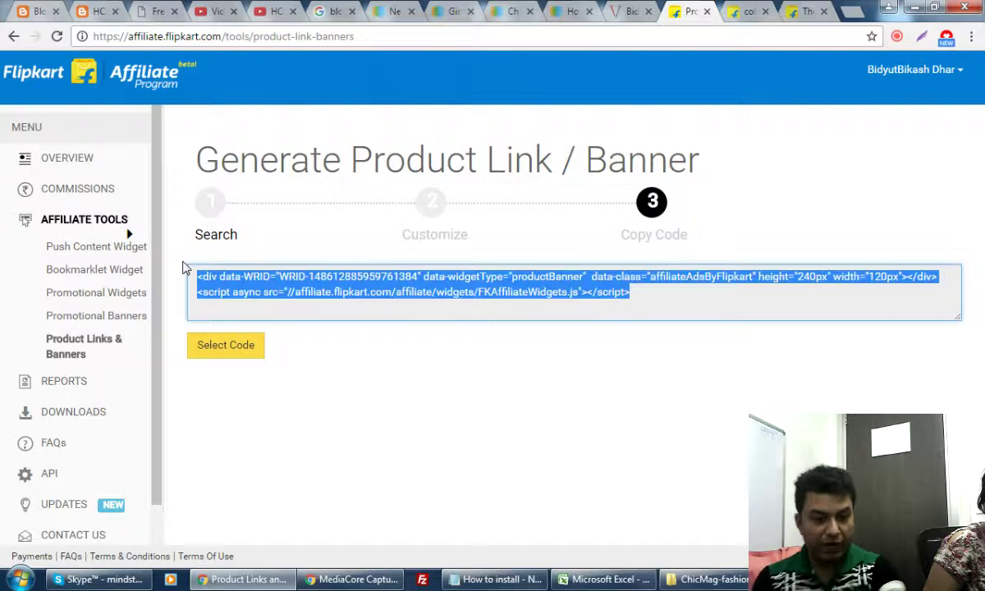
Switch to Blogger and open the post "HOW TO DO WAX YOUR ARMS AT HOME" for editing in HTML mode.
click(96, 14)
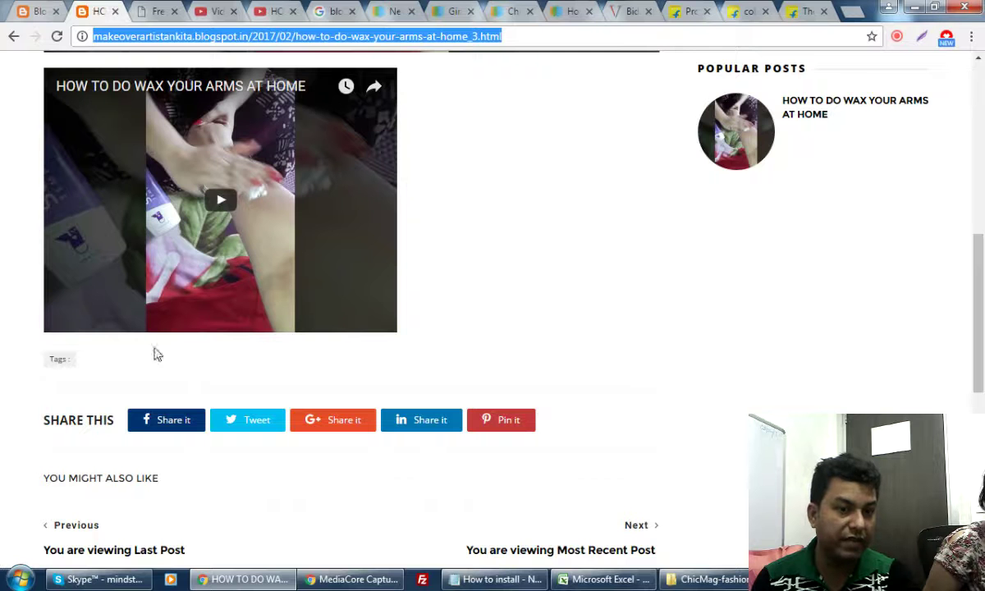
scroll(410, 199, up, 7)
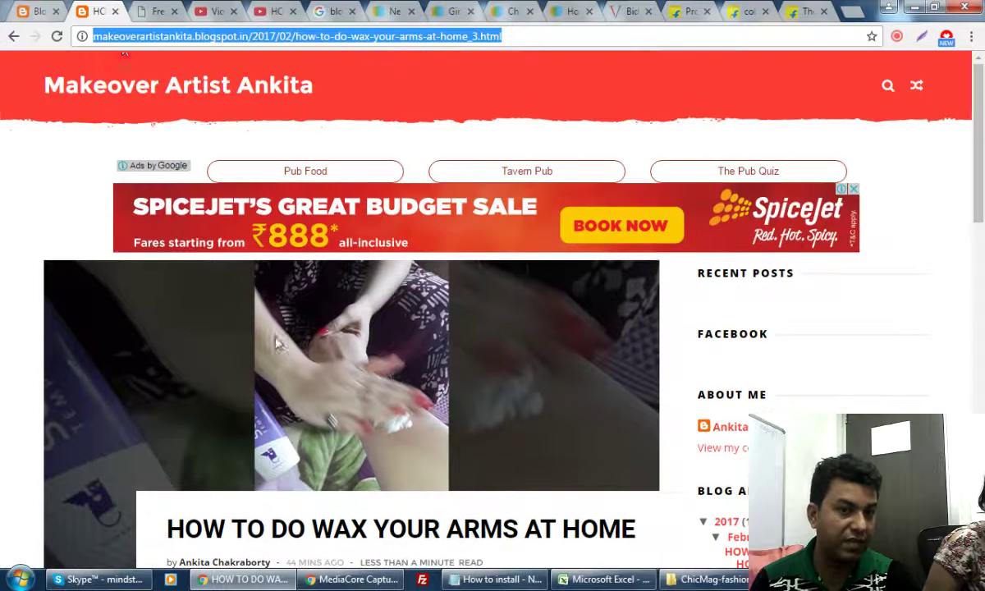
click(49, 15)
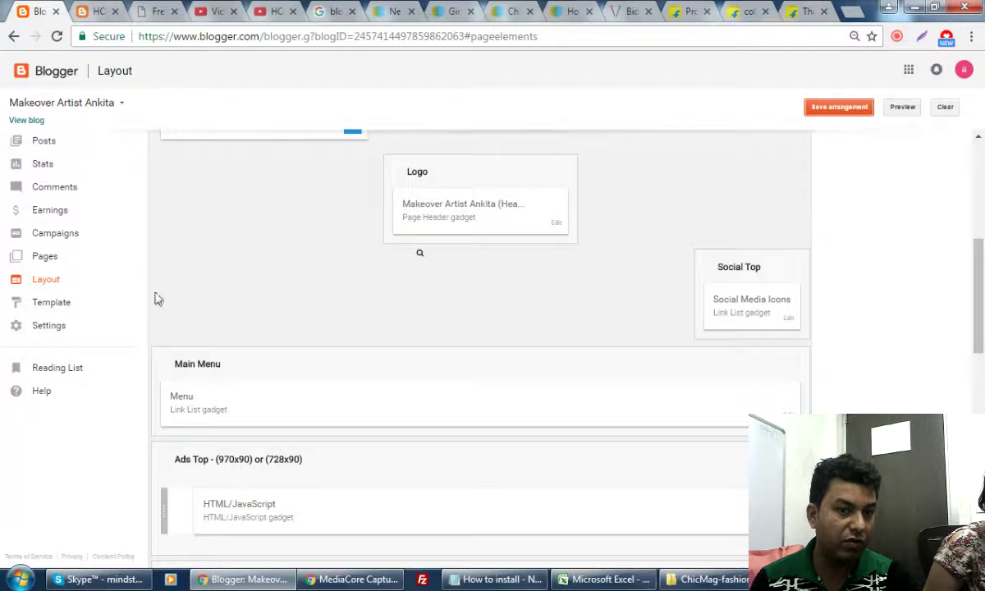
click(45, 144)
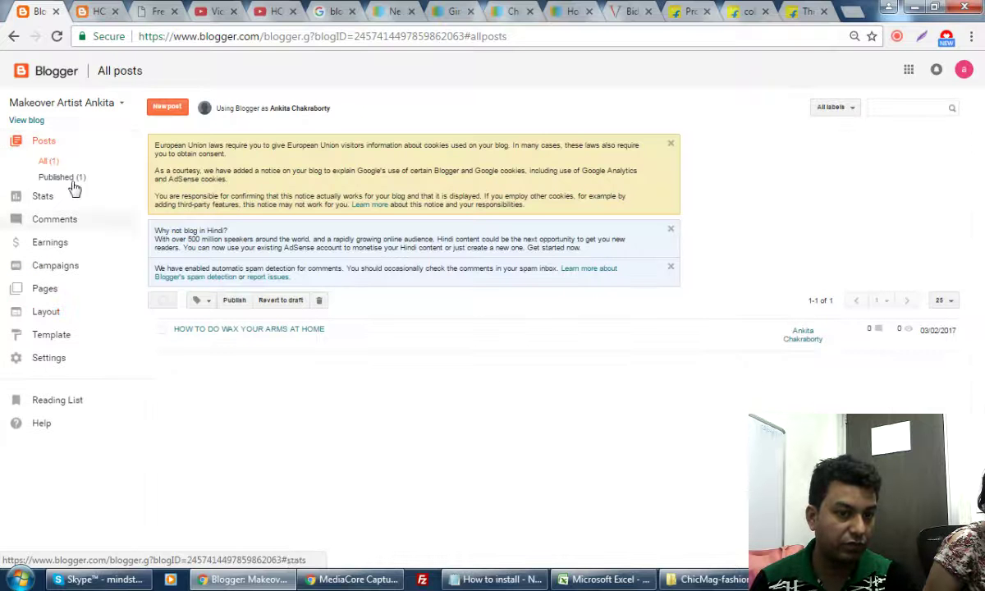
click(182, 345)
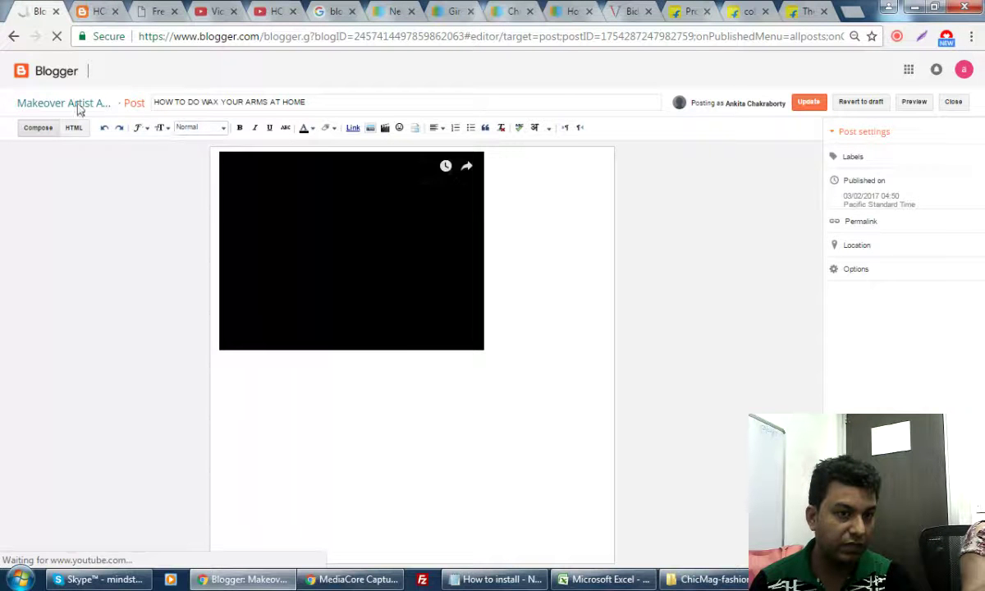
click(73, 129)
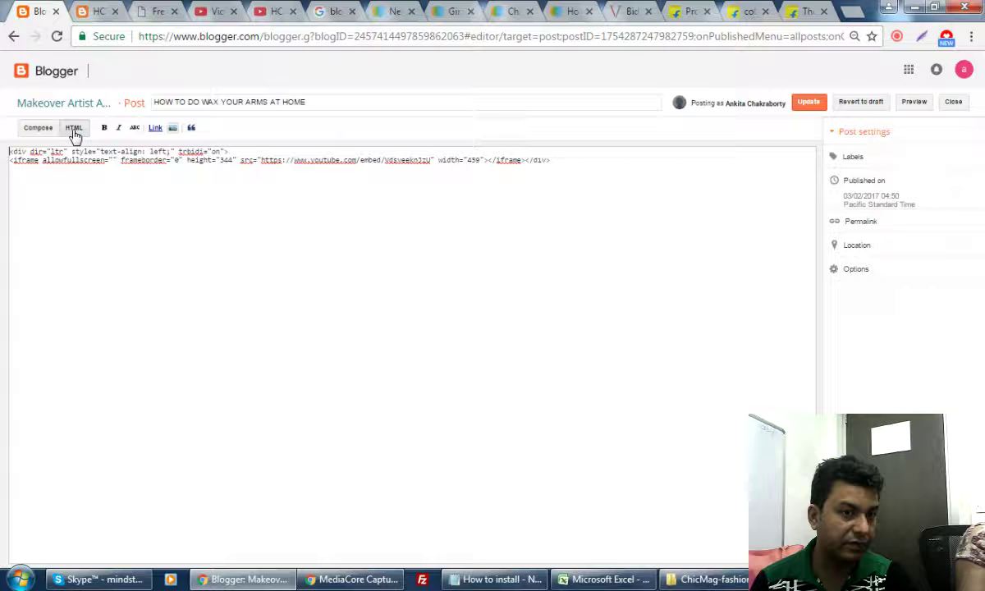
Below the video embed code, add the line "To get Better result, You might opt this product:" followed by the copied banner code and extra spacing.
click(567, 161)
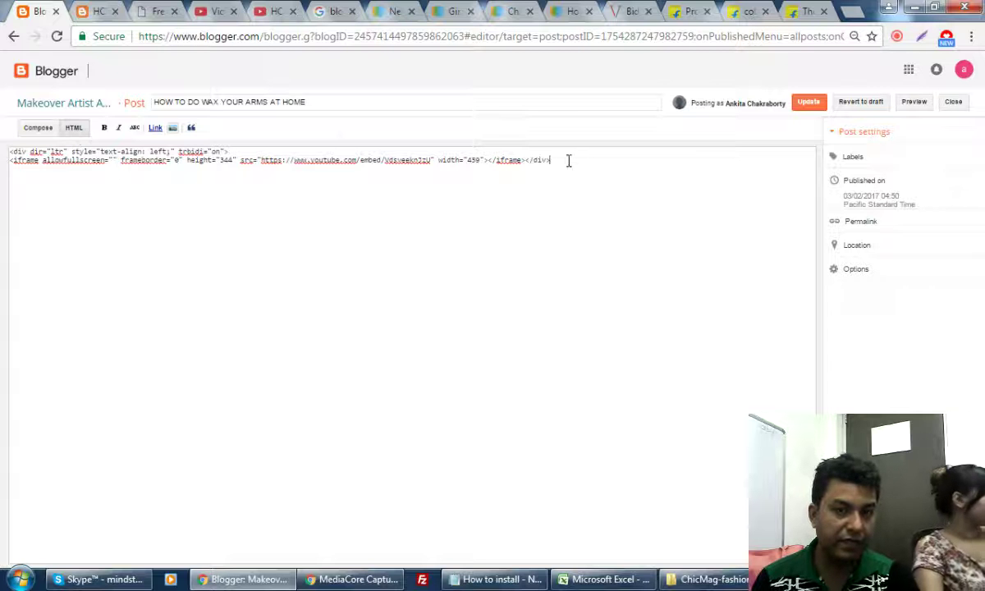
key(Return)
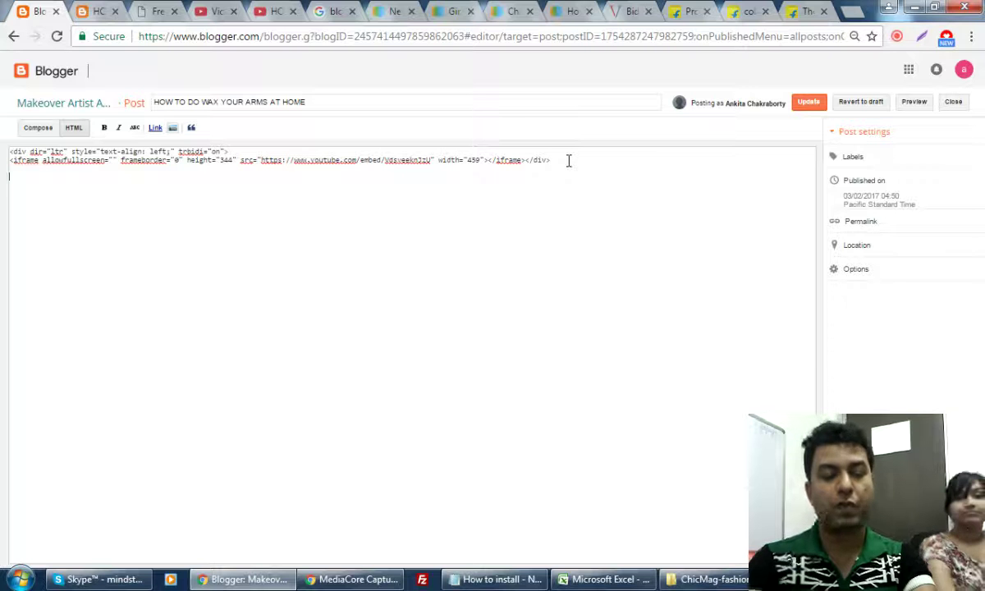
text(To get Better result, )
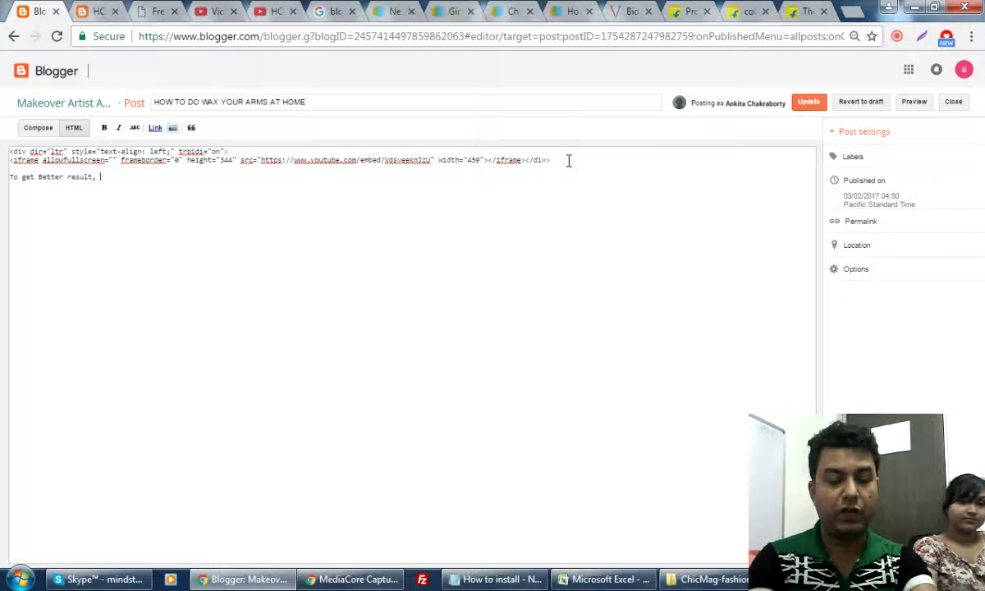
text(You might)
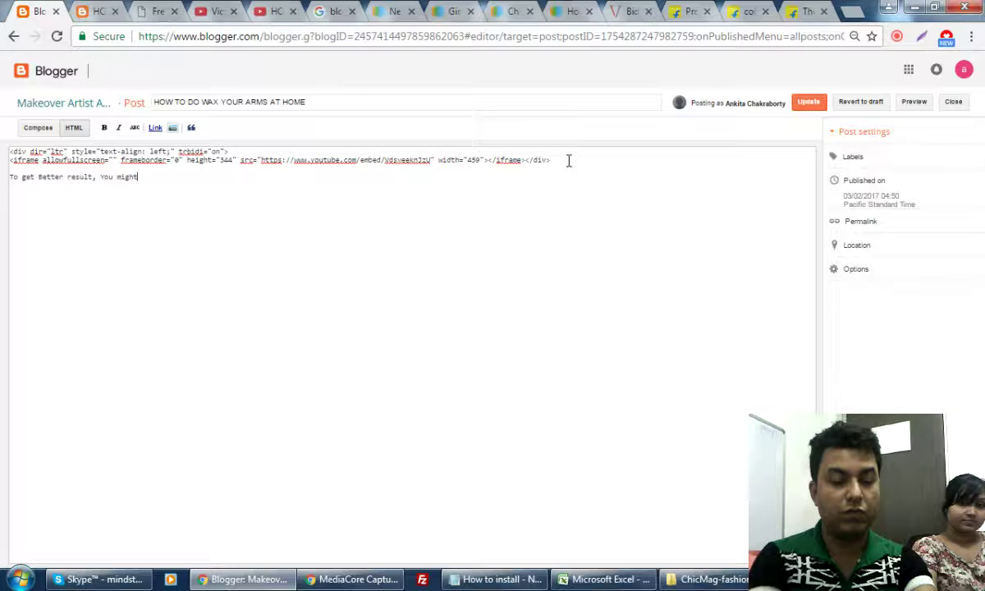
text( opt this product)
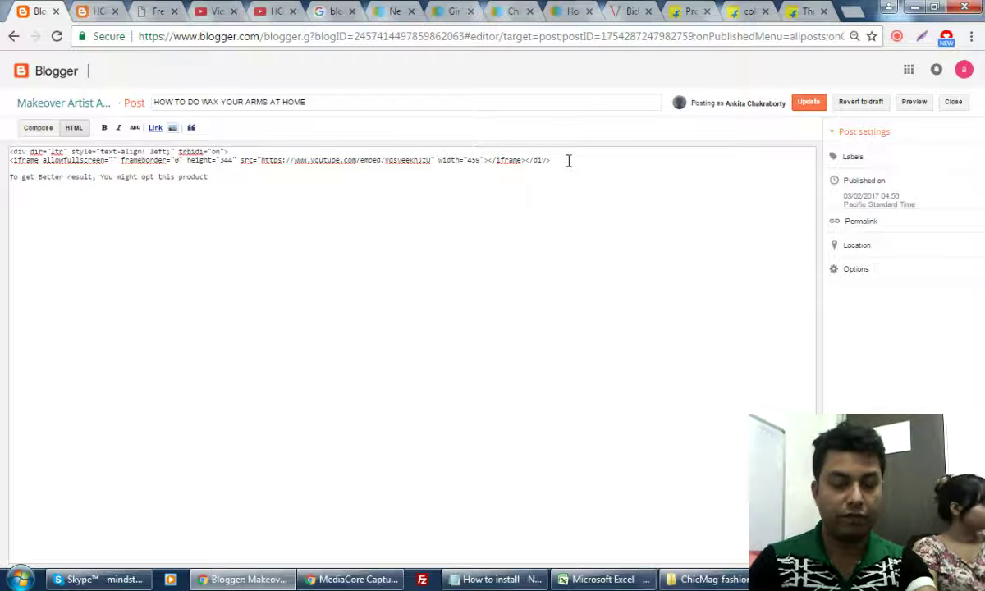
key(Return)
key(Return)
key(ctrl+v)
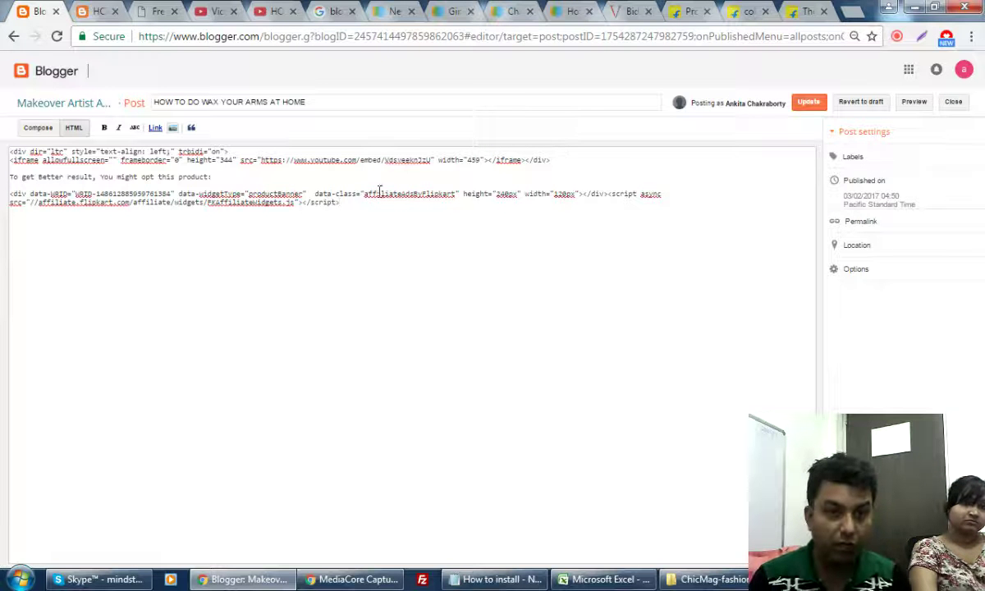
click(234, 175)
key(Return)
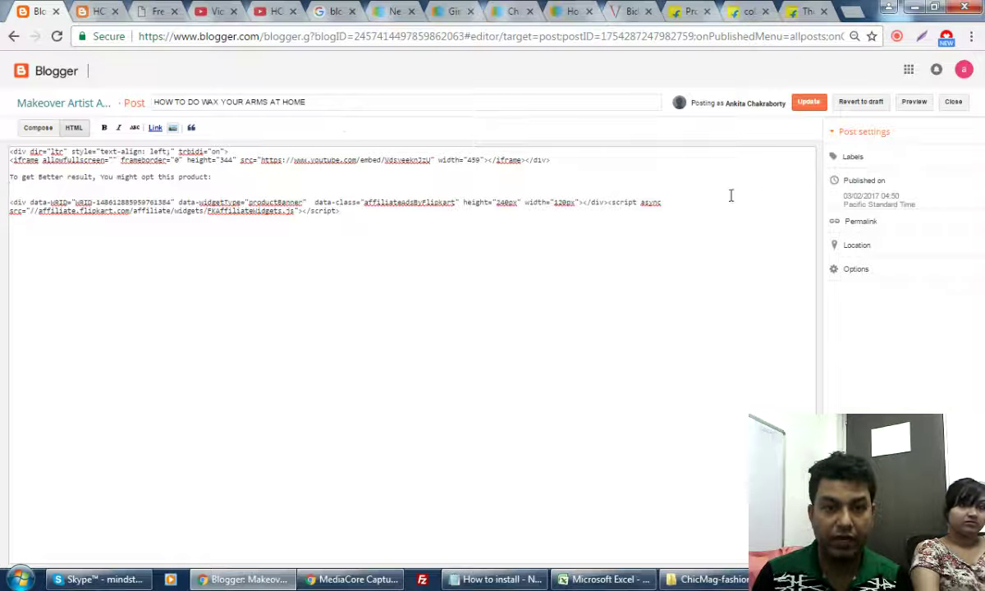
click(747, 11)
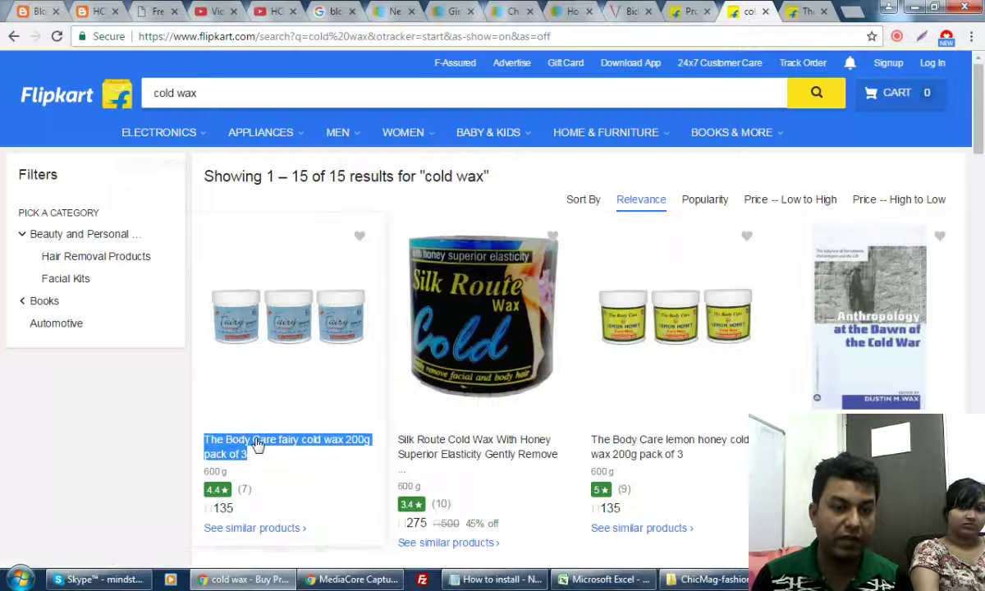
right_click(234, 444)
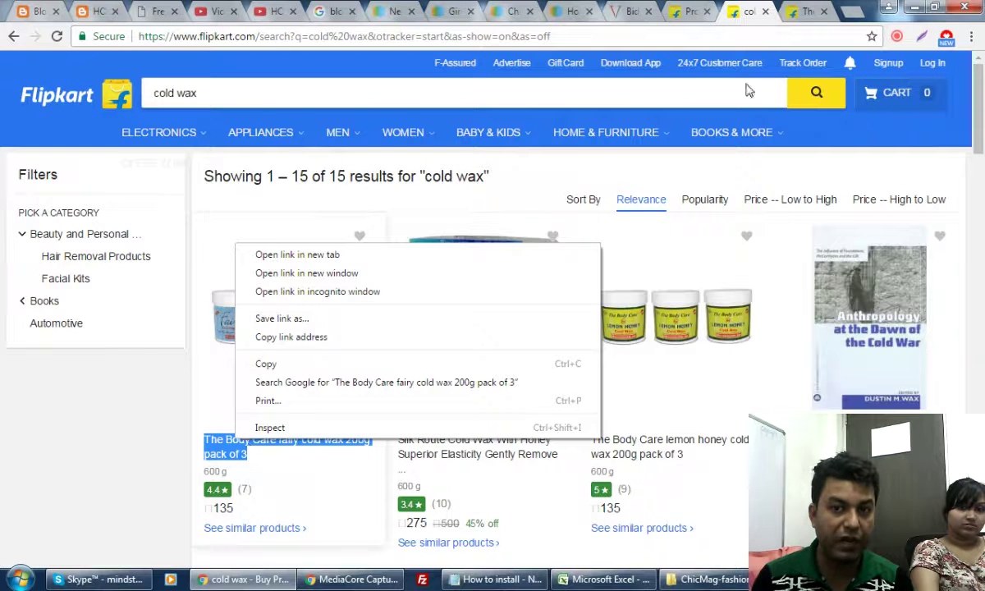
click(800, 11)
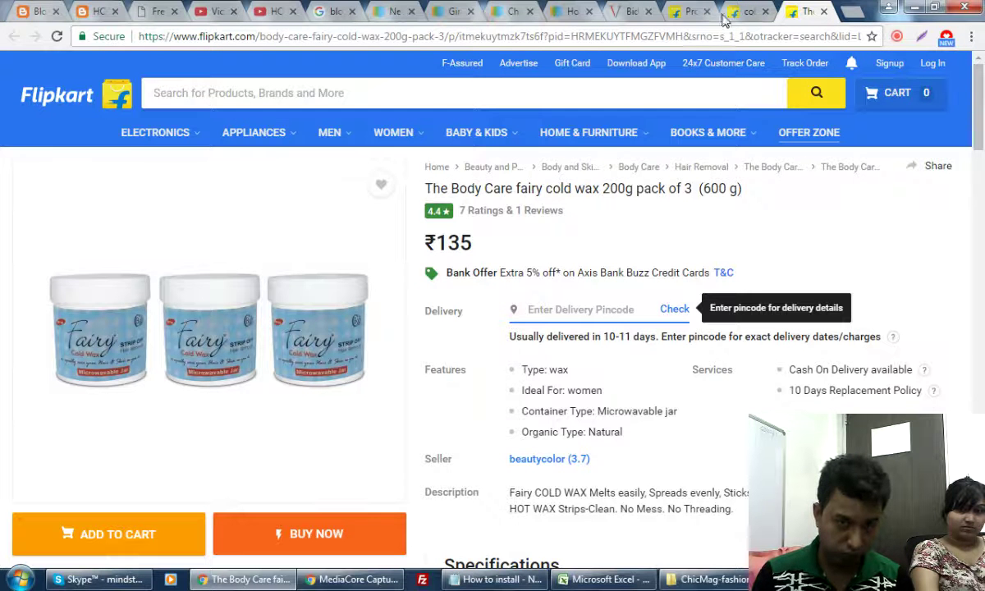
Update the arm waxing post in Blogger and check the product banner below the video on its live page.
click(37, 12)
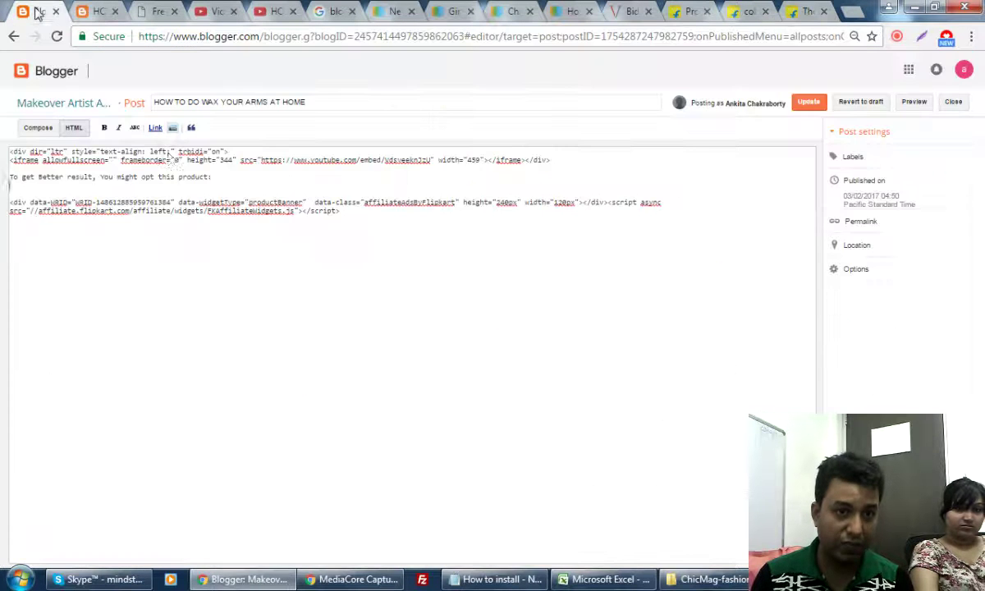
click(808, 103)
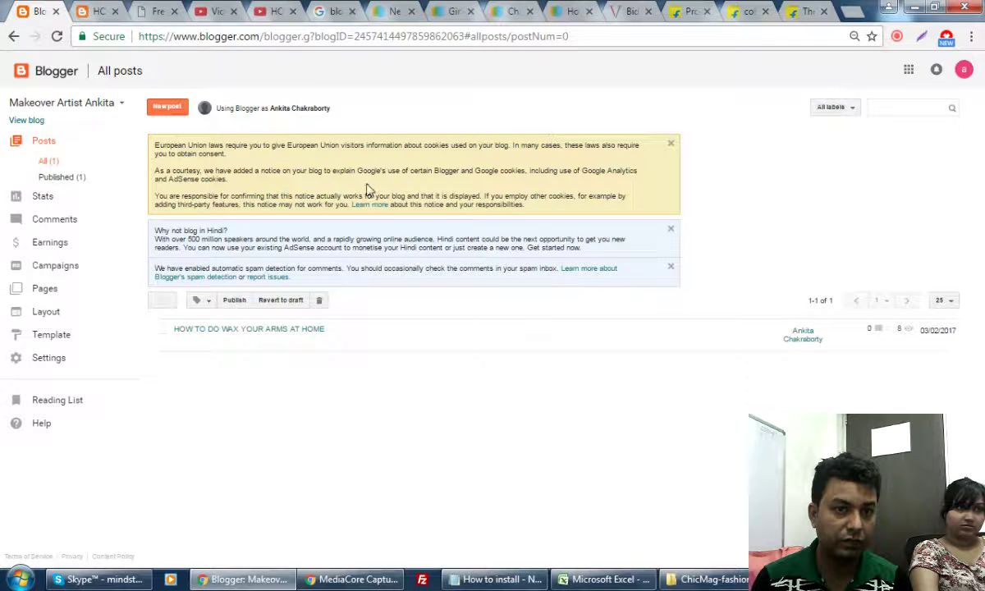
click(98, 11)
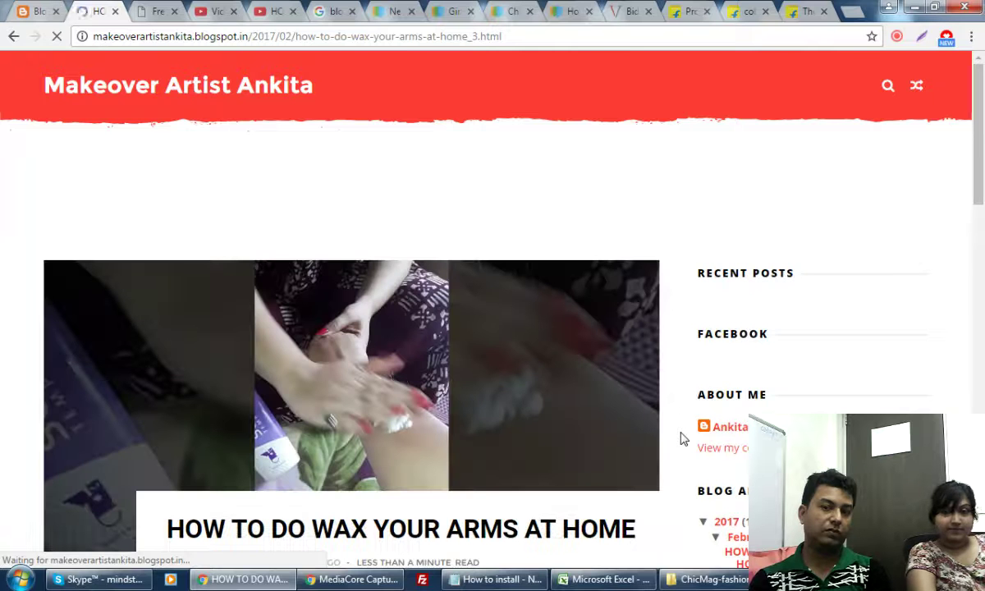
scroll(580, 441, down, 1)
scroll(580, 441, down, 6)
scroll(580, 441, down, 5)
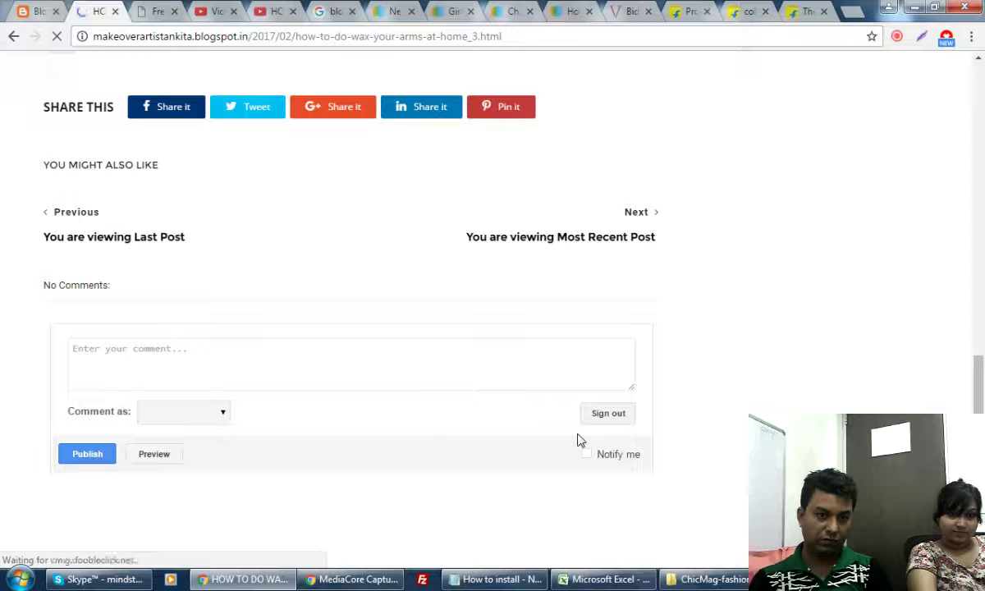
scroll(580, 441, down, 2)
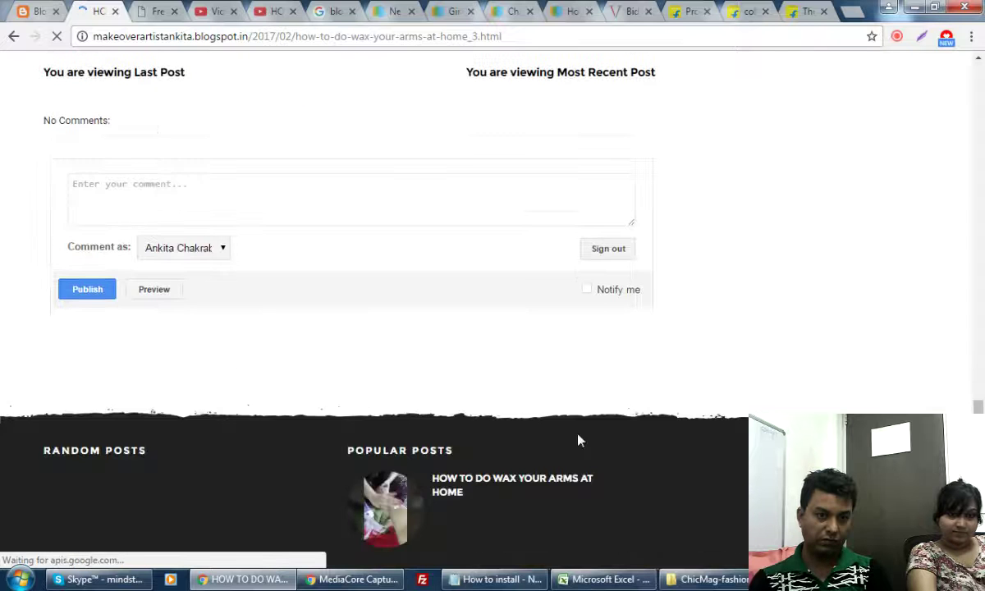
scroll(581, 441, up, 2)
scroll(581, 441, up, 4)
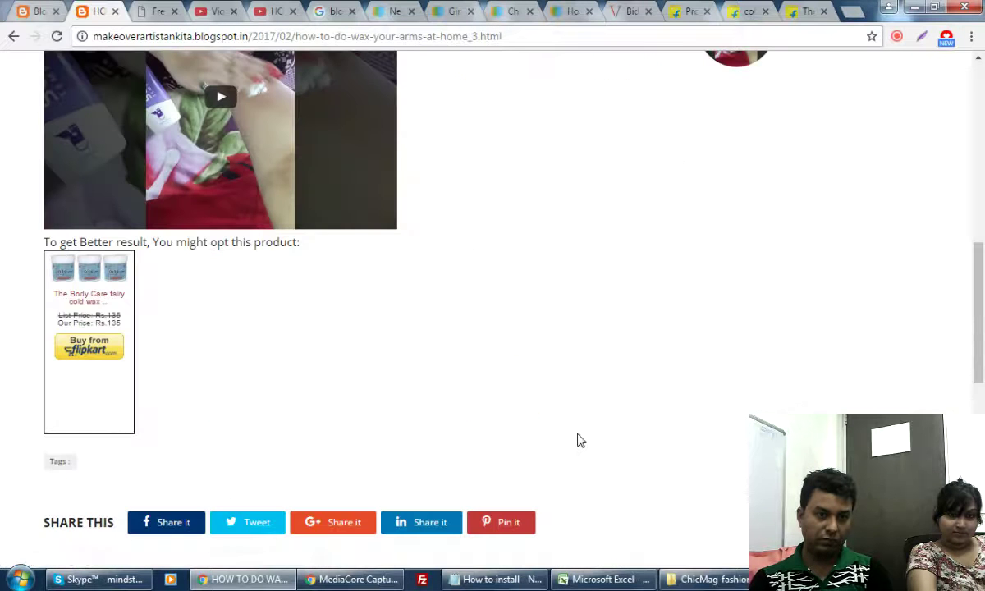
scroll(580, 441, up, 1)
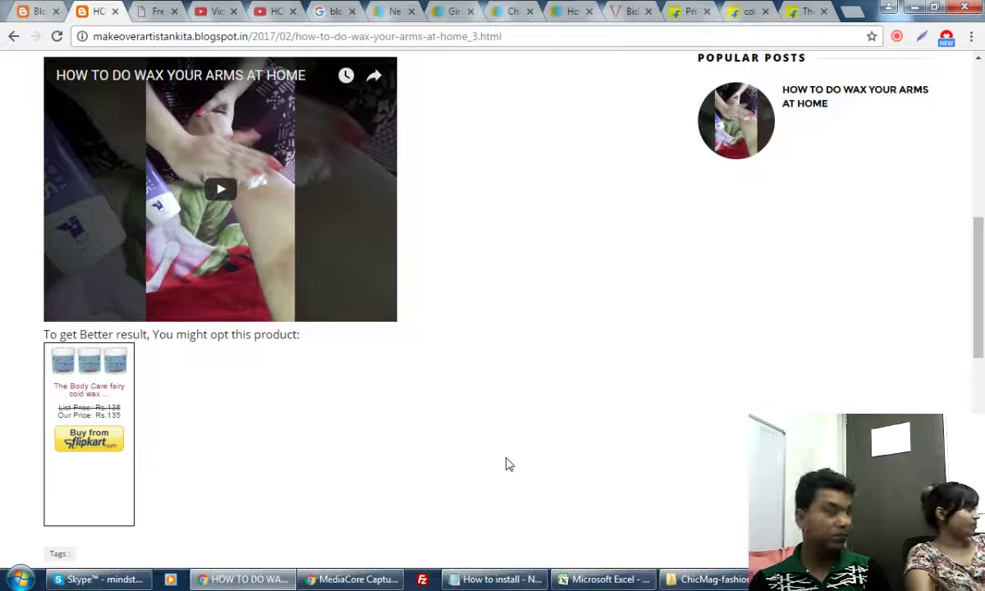
Return to the Flipkart affiliate site and reopen the Product Links & Banners tool for a new product search.
click(747, 10)
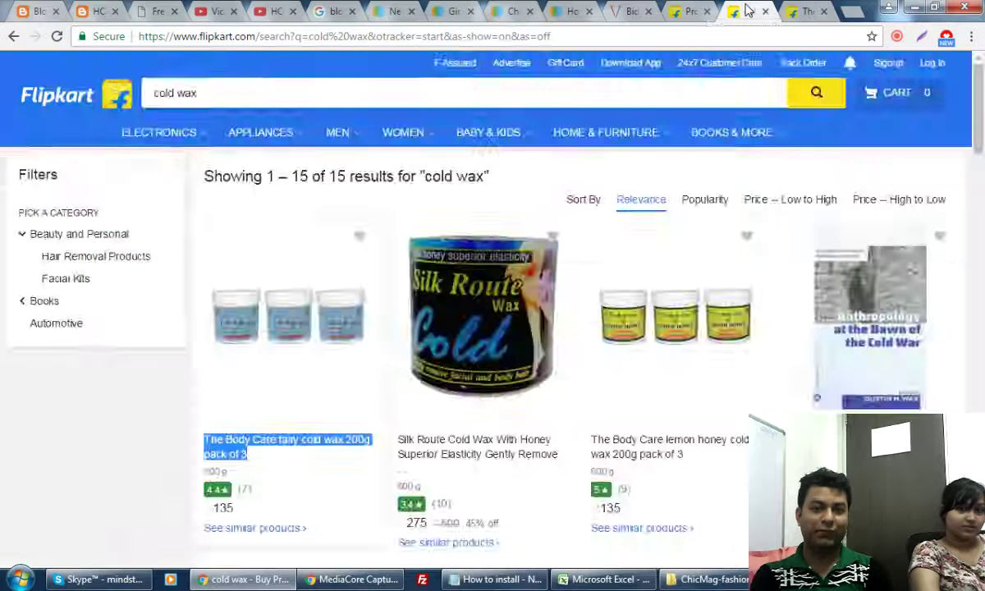
click(696, 10)
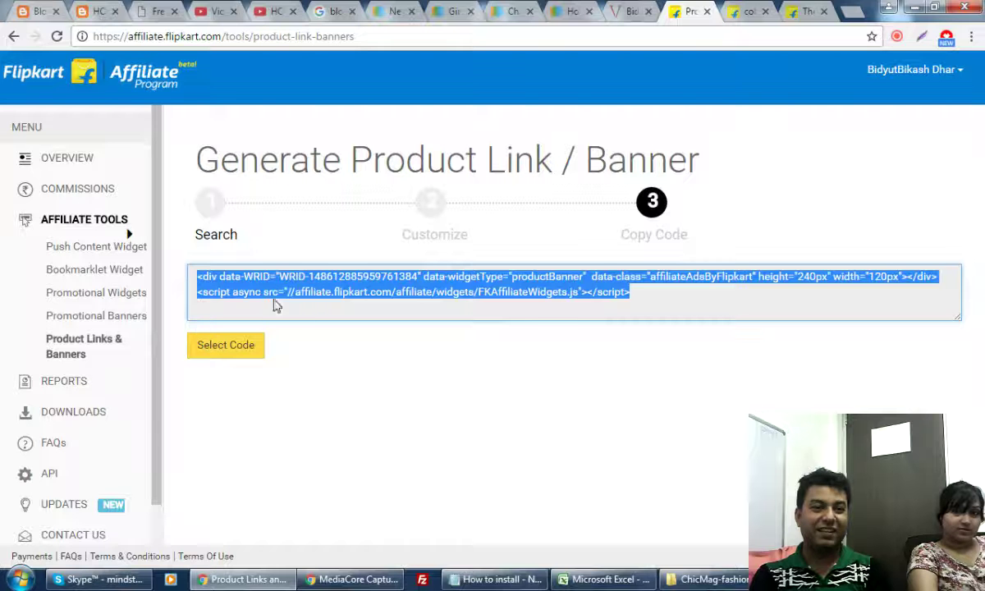
click(14, 38)
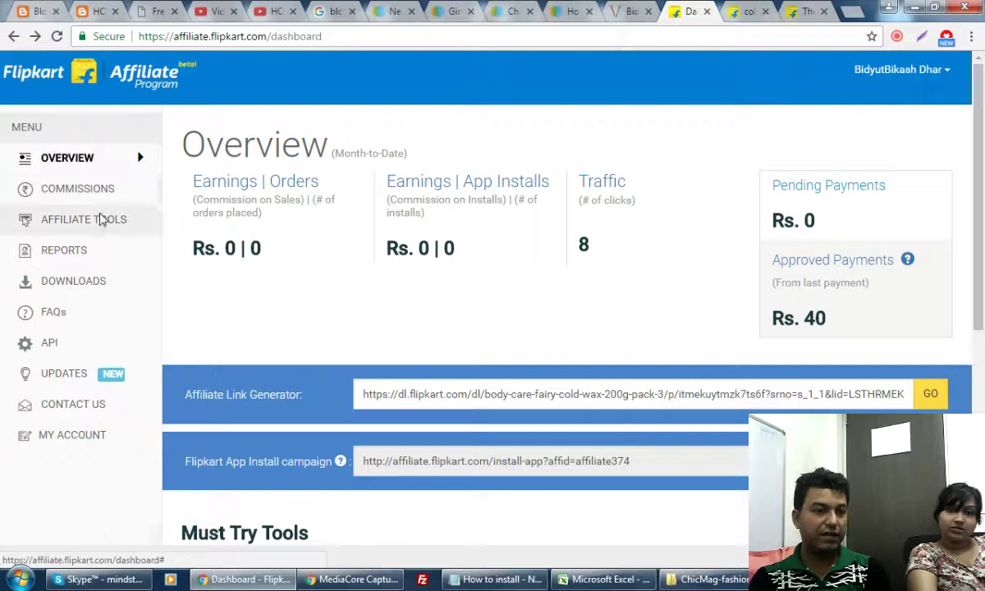
click(99, 220)
click(72, 348)
Open the Flipkart product page for "The Body Care lemon honey cold wax 200g pack of 3" and copy its title.
click(743, 11)
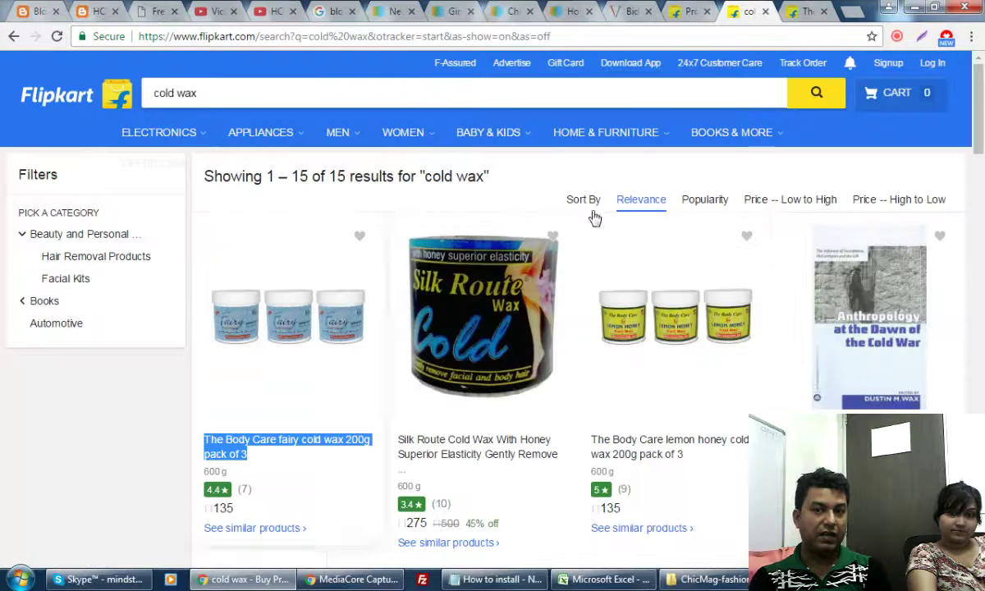
click(644, 450)
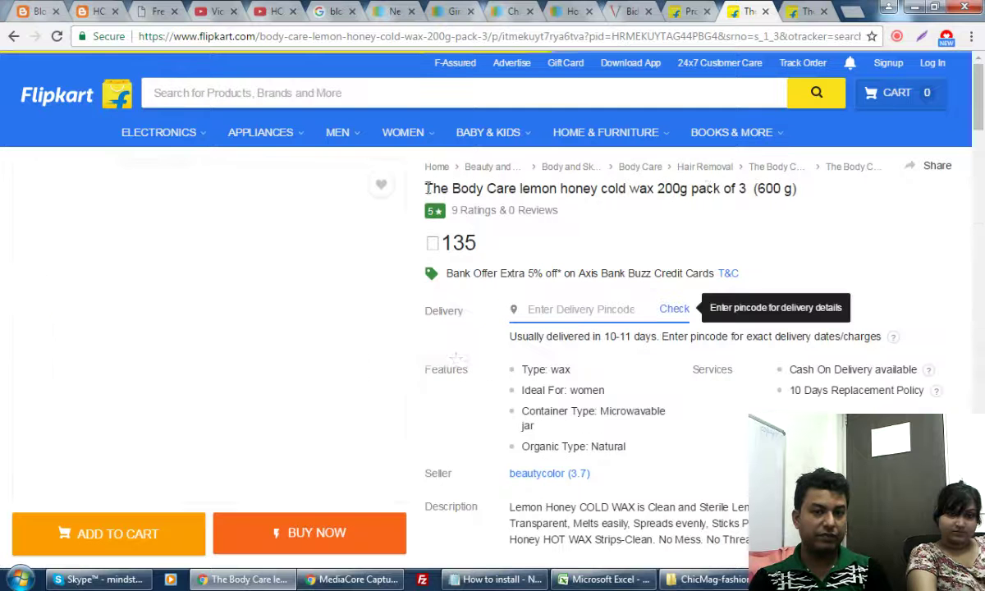
mouse_move(425, 191)
mouse_down()
mouse_move(796, 190)
mouse_move(419, 195)
mouse_up()
click(776, 189)
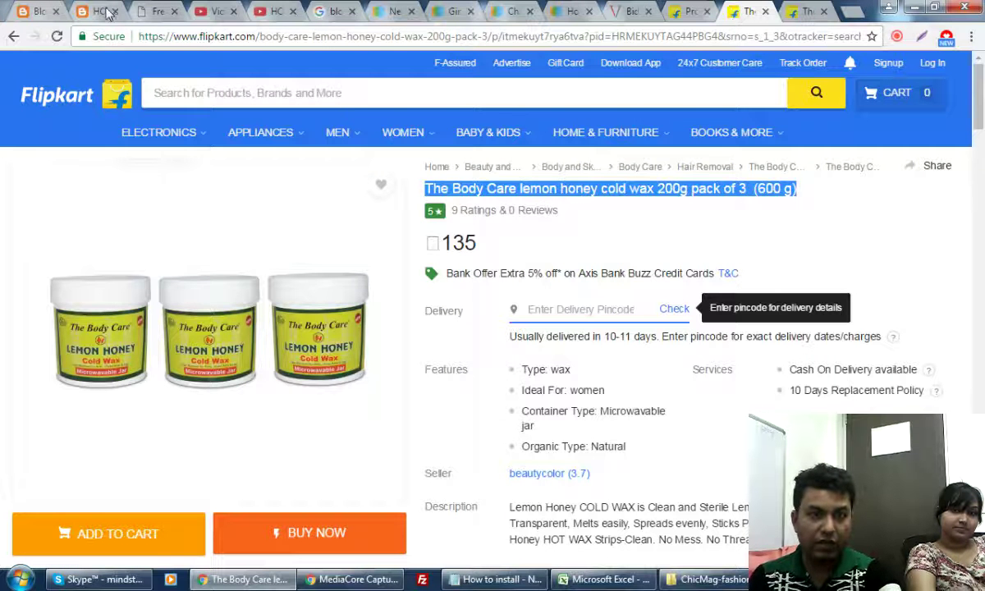
Search the affiliate banner tool for the copied lemon honey cold wax title in the Beauty and Personal Care category.
click(677, 12)
click(265, 306)
key(ctrl+v)
click(530, 305)
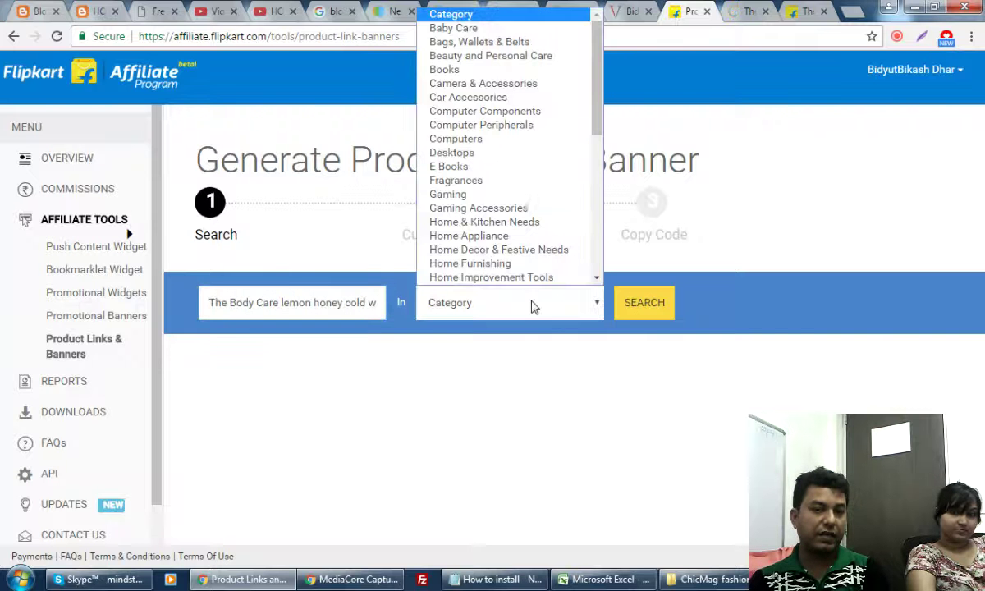
click(490, 55)
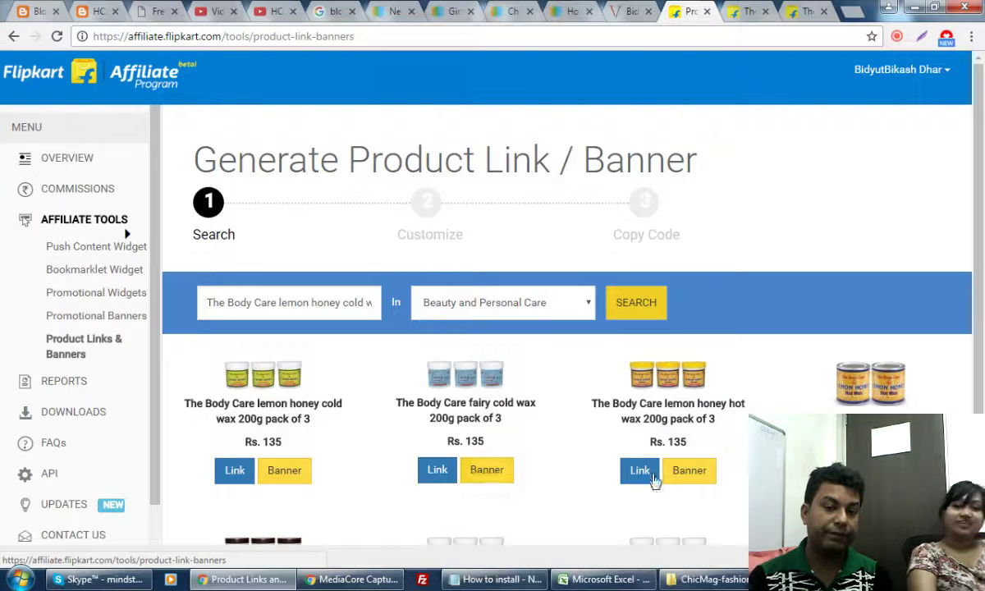
Generate a banner for "The Body Care fairy cold wax 200g pack of 3" from the search results and copy the banner code.
click(482, 481)
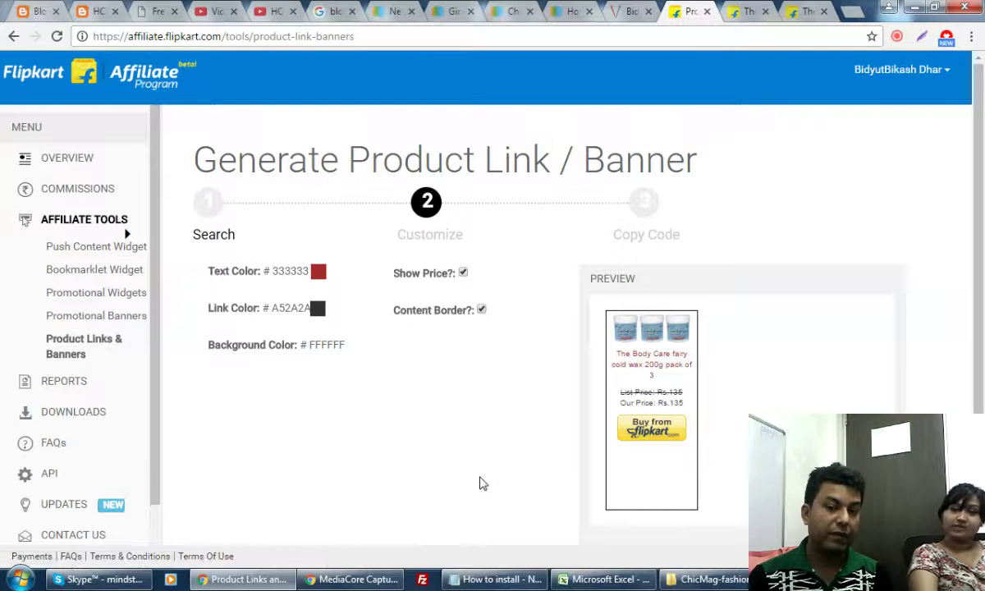
scroll(719, 429, down, 1)
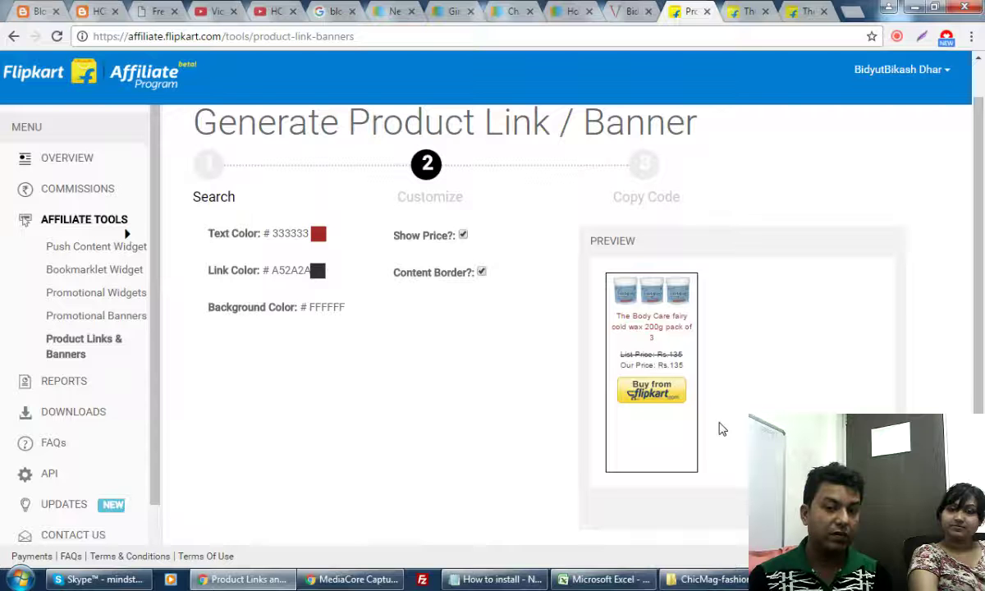
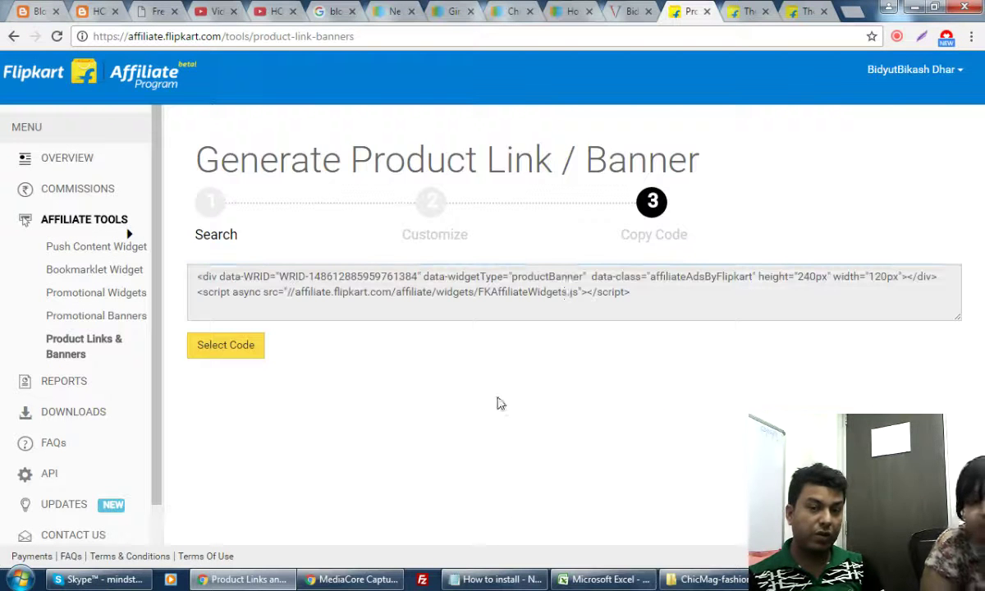
click(567, 292)
drag(630, 293, 250, 262)
right_click(271, 277)
click(300, 289)
Switch to Blogger, open the arm waxing post for editing and paste the copied banner code below the existing banner code.
click(37, 10)
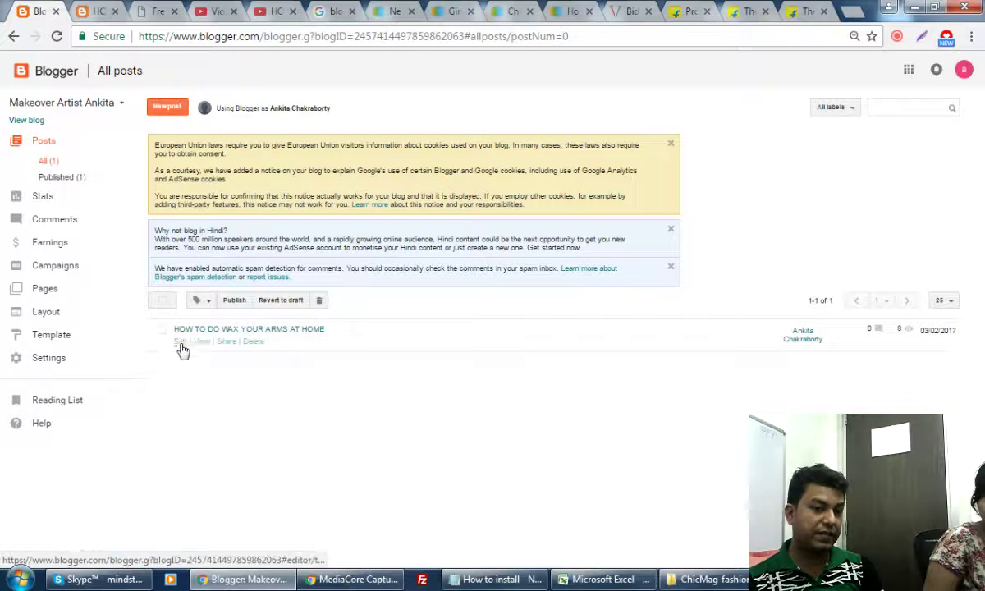
click(181, 343)
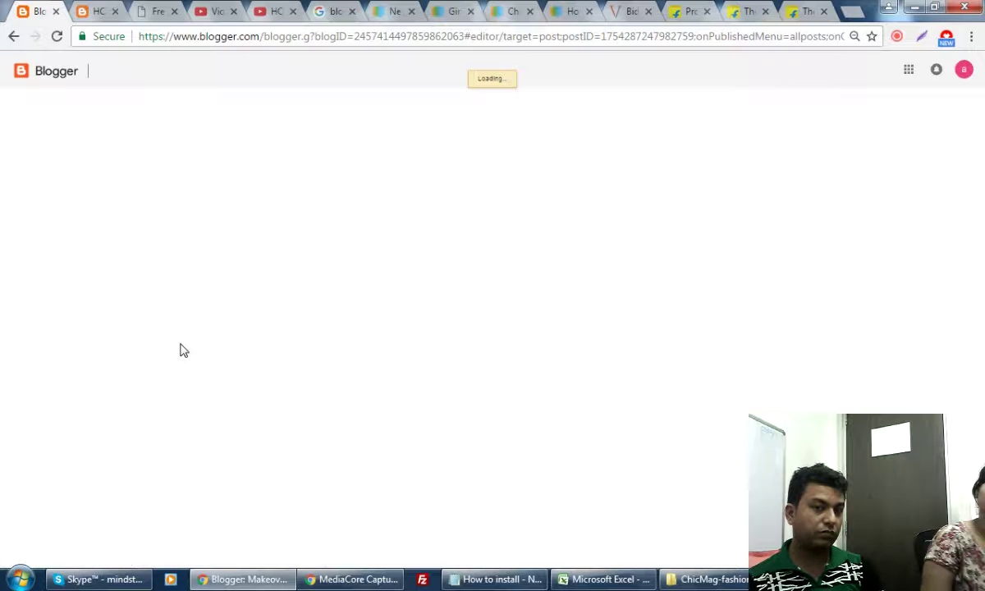
click(353, 214)
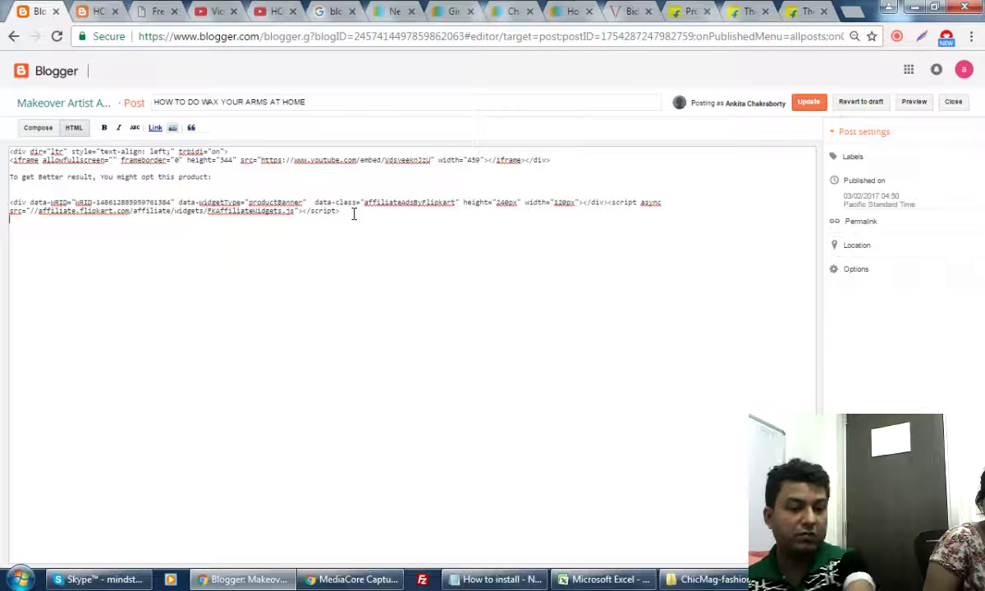
key(ctrl+v)
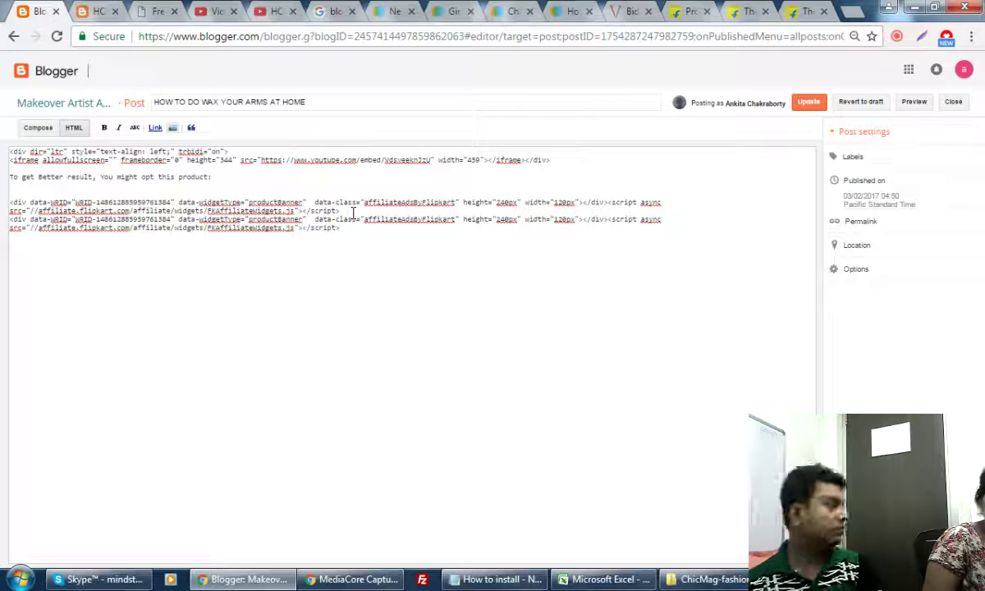
Update the arm waxing post, reload its live page and check the product banners below the video.
click(808, 102)
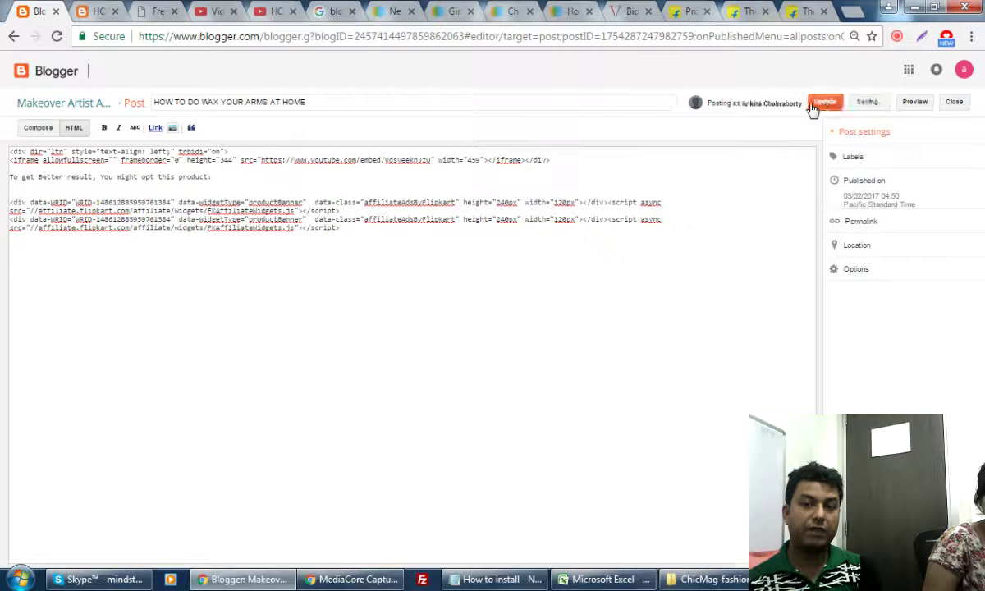
click(91, 11)
click(57, 36)
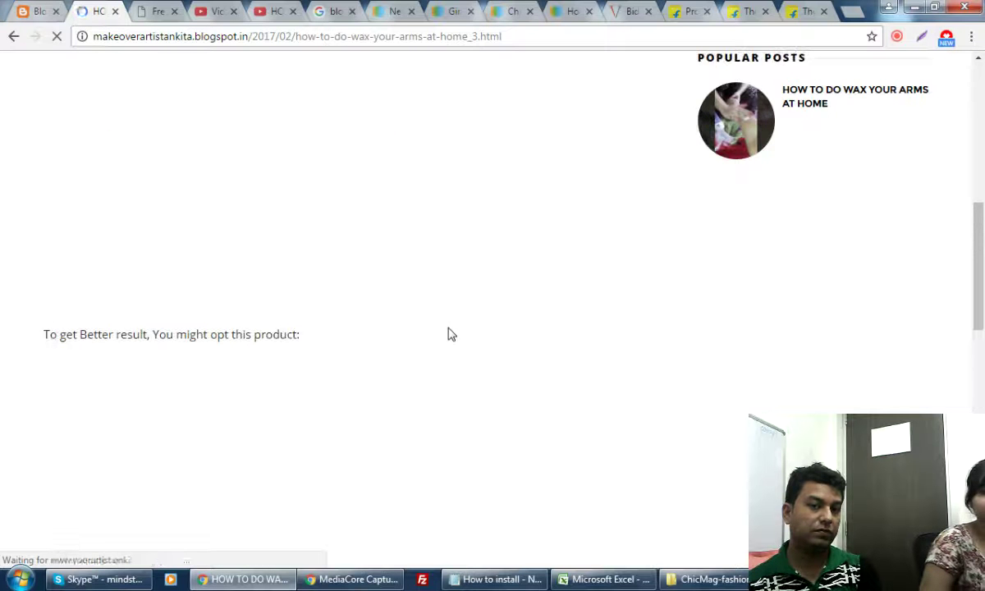
scroll(450, 334, down, 1)
scroll(450, 334, down, 4)
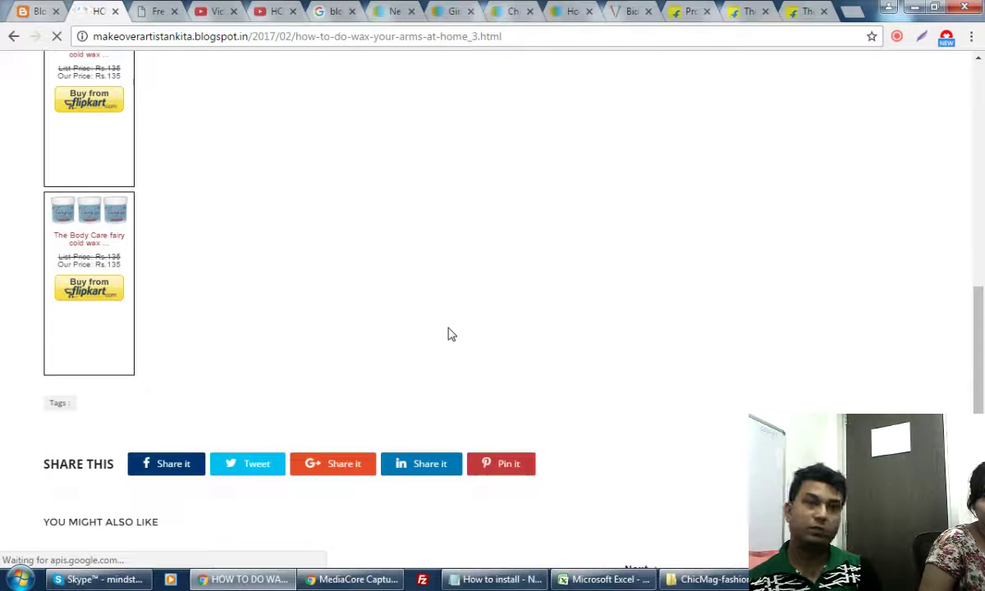
scroll(450, 334, up, 4)
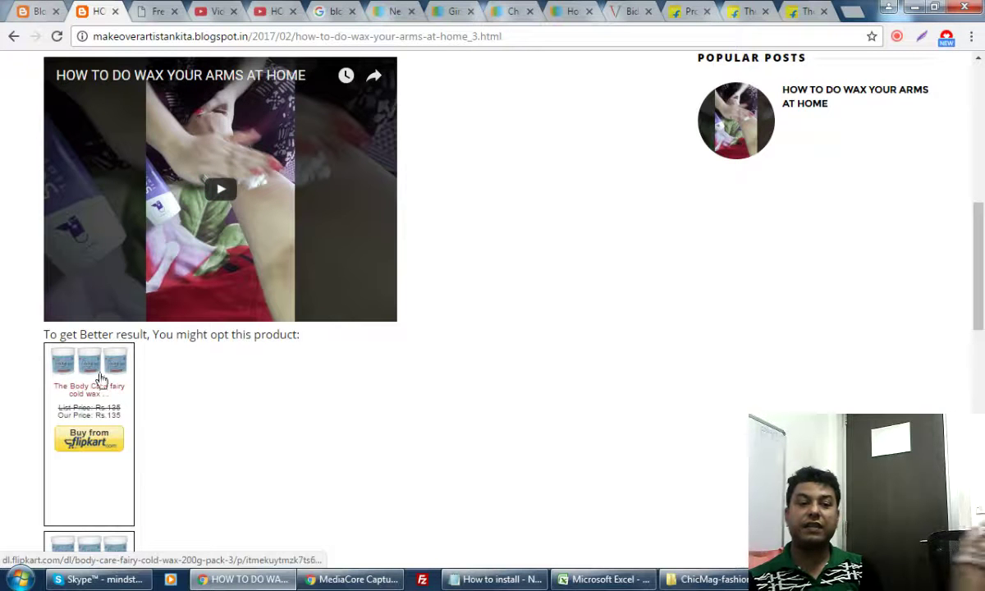
scroll(105, 394, down, 1)
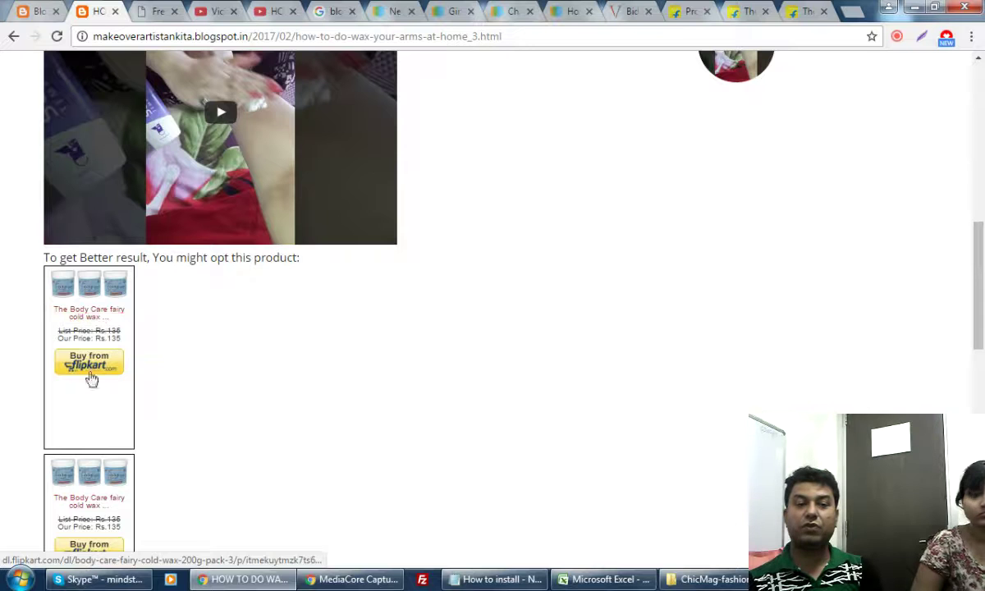
Follow the first banner's buy link to Flipkart and highlight the affiliate ID in the product page's address.
click(93, 365)
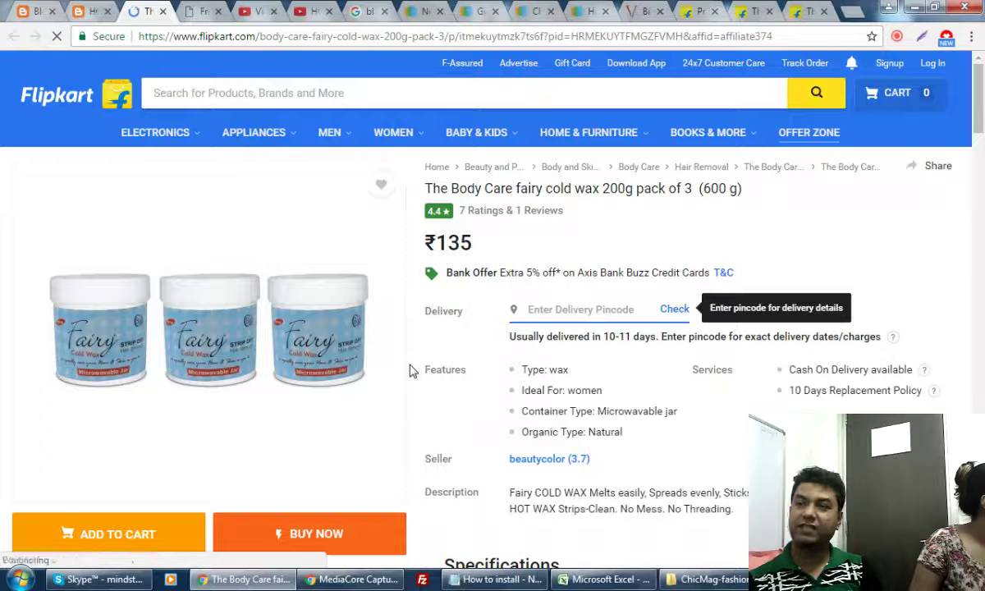
double_click(763, 36)
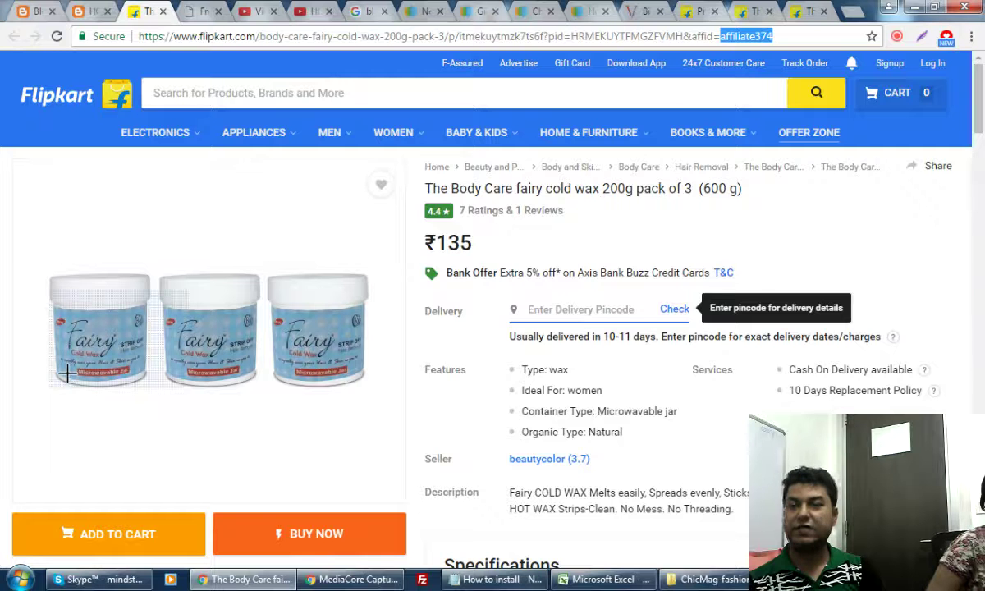
mouse_move(67, 374)
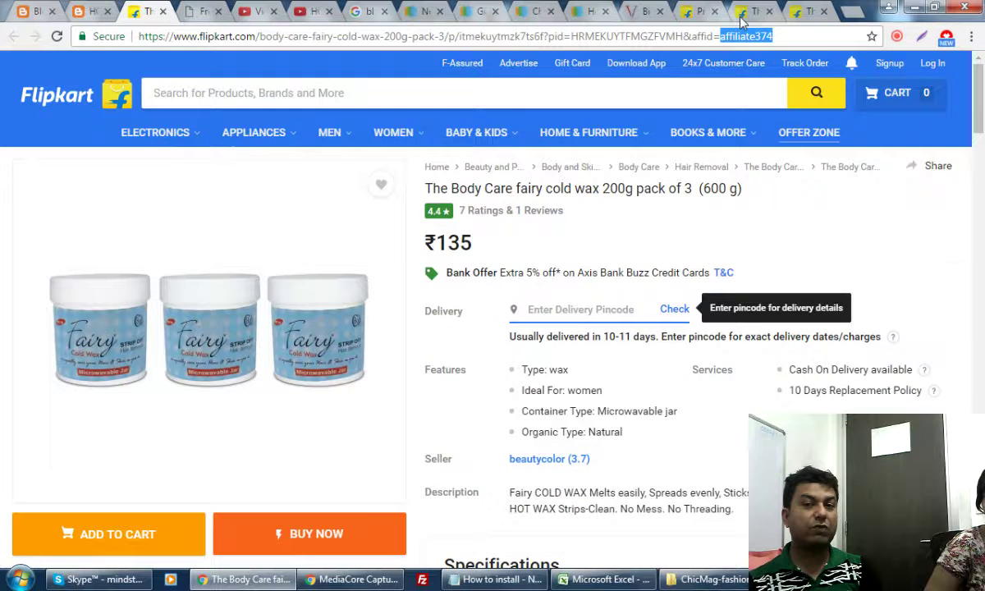
Open the affiliate program's Commissions page and examine the order payout rates for Fashion & Lifestyle Categories across new and existing customers.
click(669, 10)
click(65, 190)
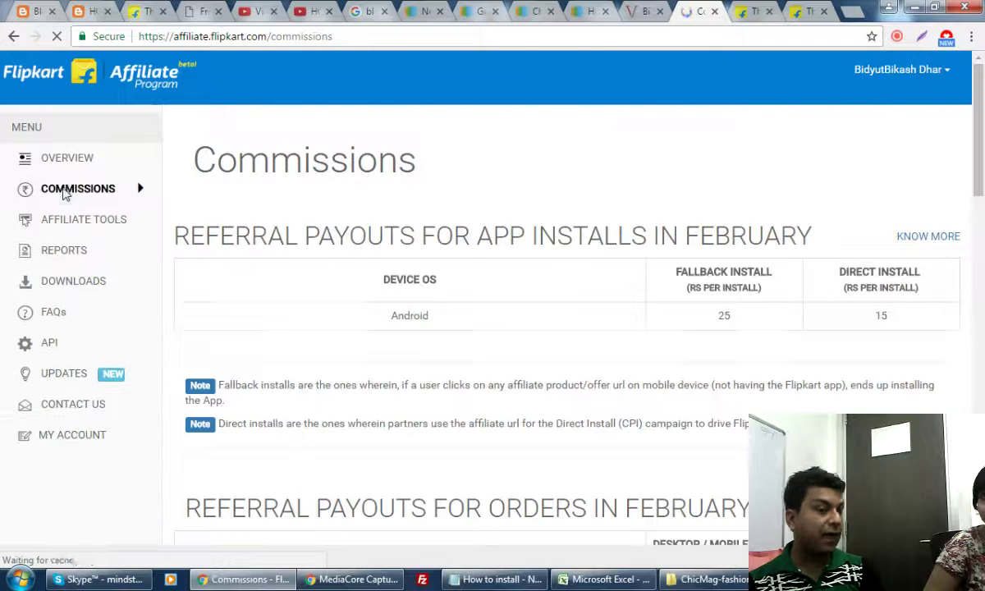
scroll(782, 238, down, 3)
scroll(493, 279, down, 1)
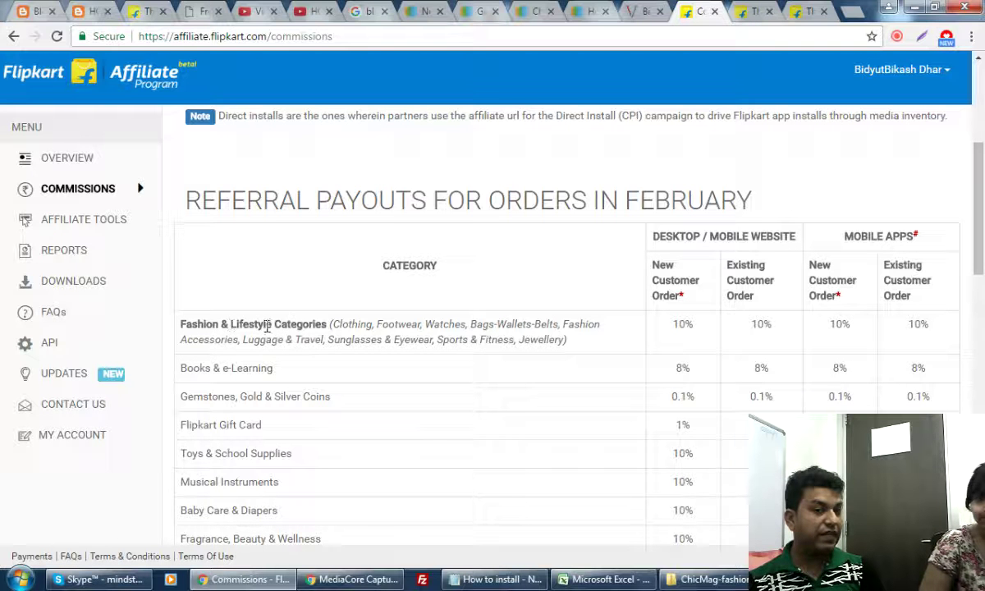
drag(366, 324, 515, 340)
drag(696, 327, 669, 325)
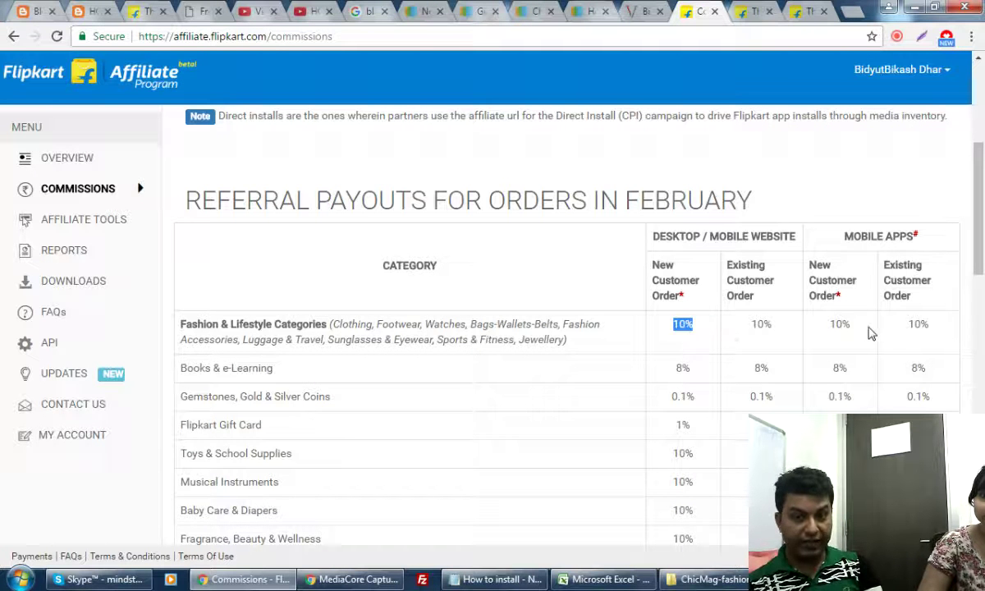
drag(851, 325, 833, 326)
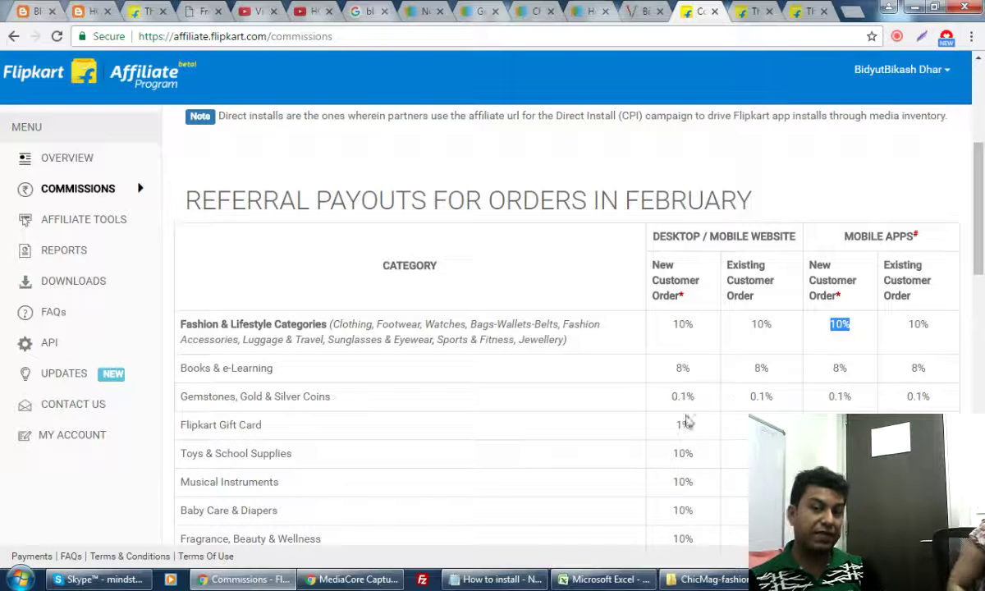
drag(654, 263, 691, 301)
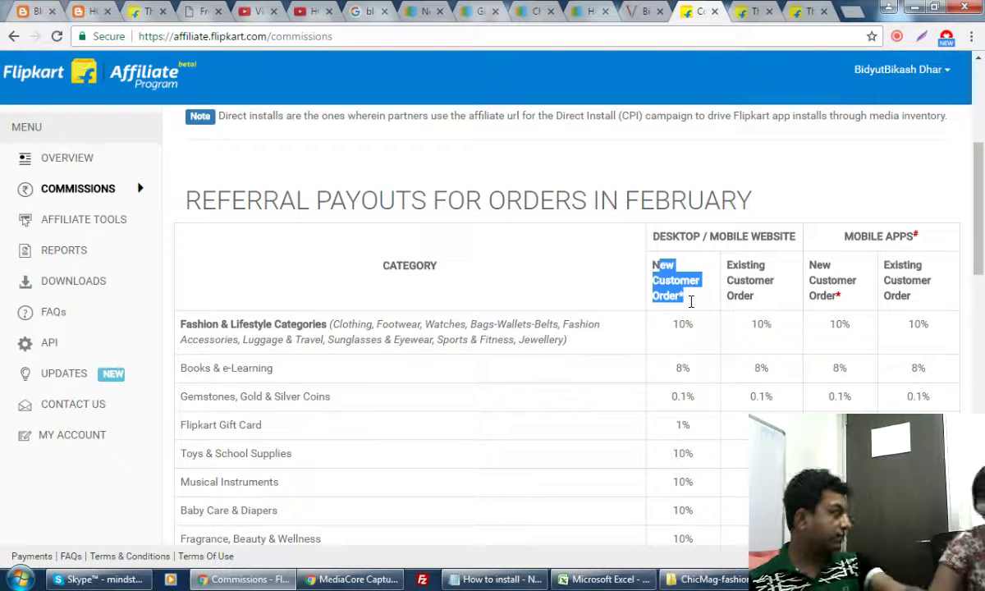
drag(691, 301, 683, 324)
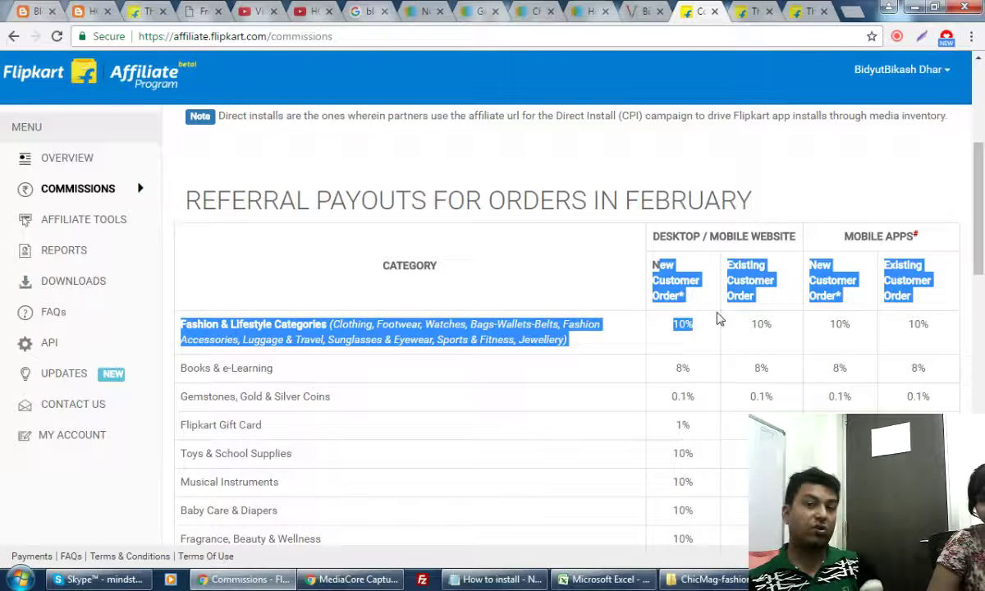
drag(754, 324, 784, 324)
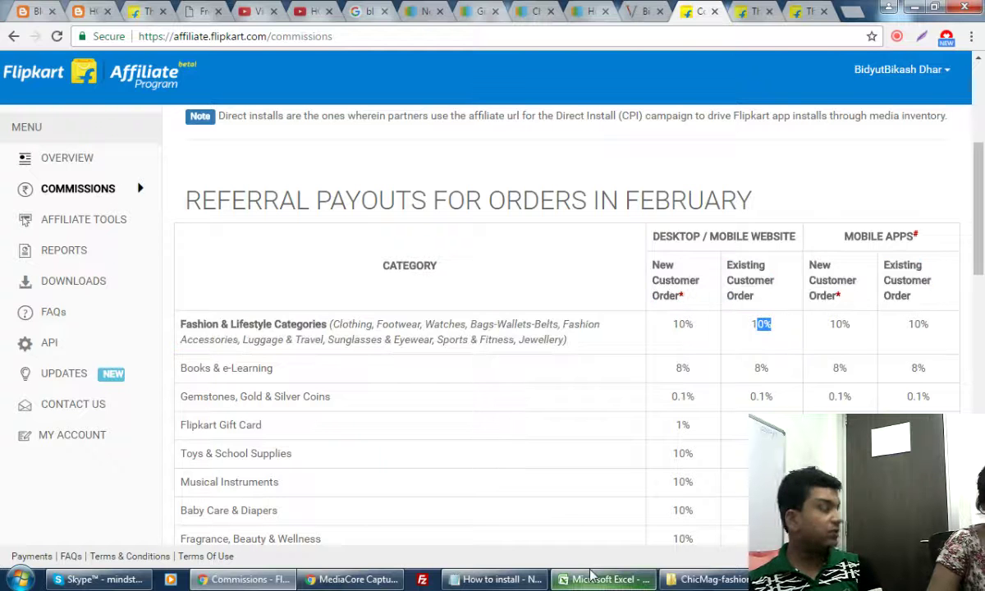
click(617, 574)
click(617, 577)
mouse_move(82, 578)
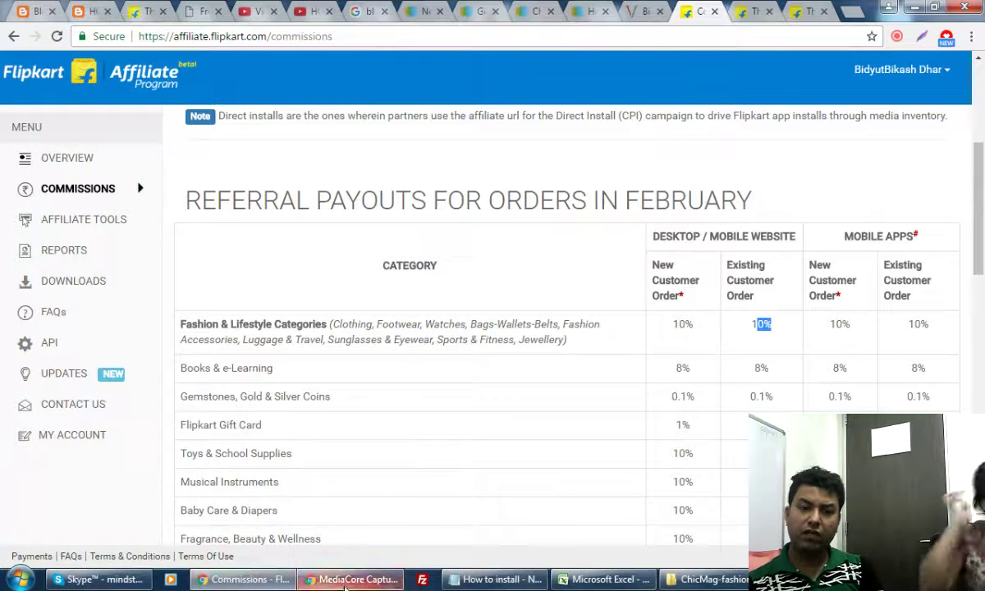
click(275, 581)
click(275, 581)
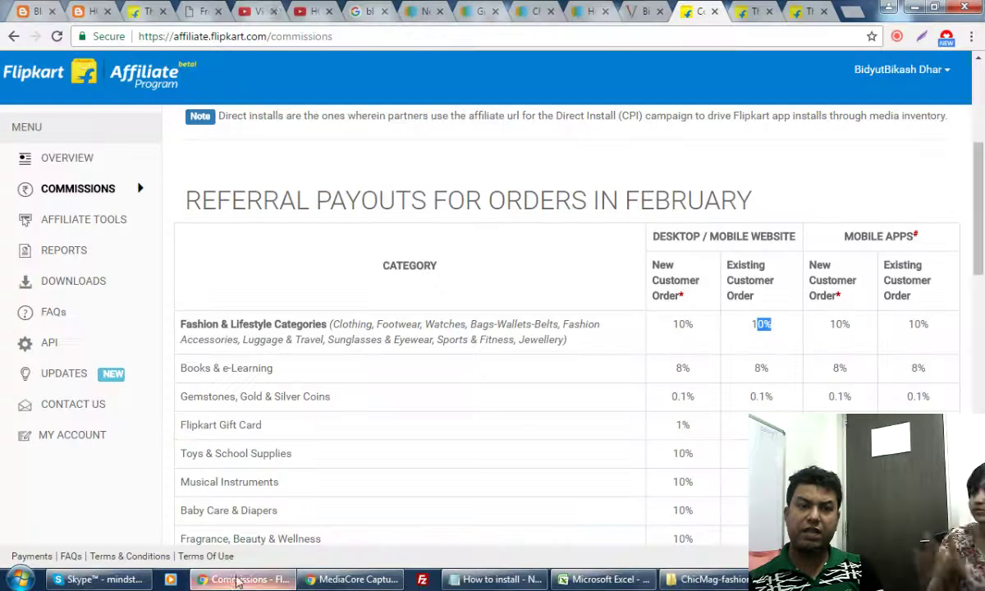
Find the Fragrance, Beauty & Wellness category in the order payout table and examine its commission rates.
click(560, 192)
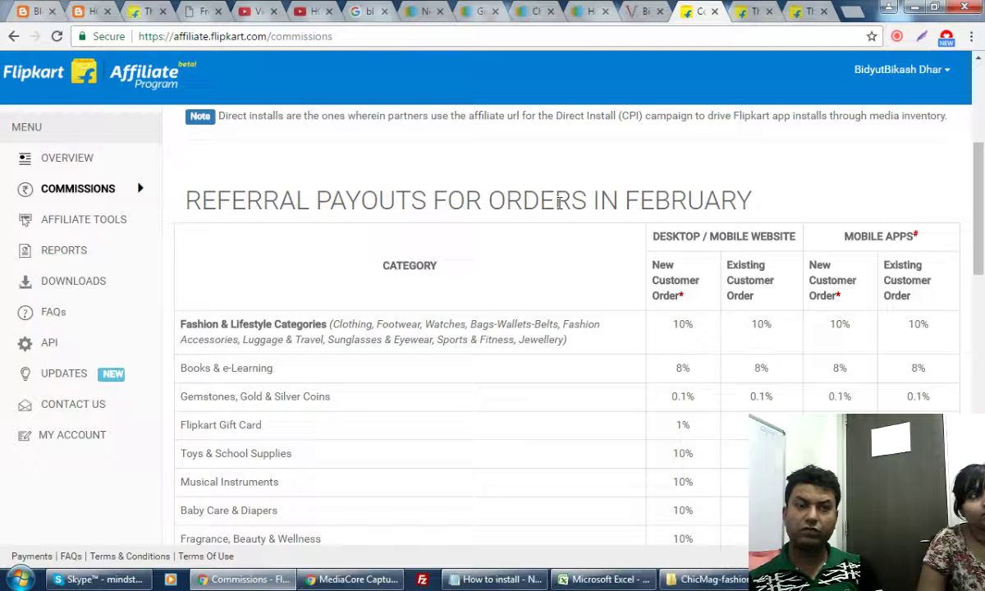
scroll(558, 203, down, 3)
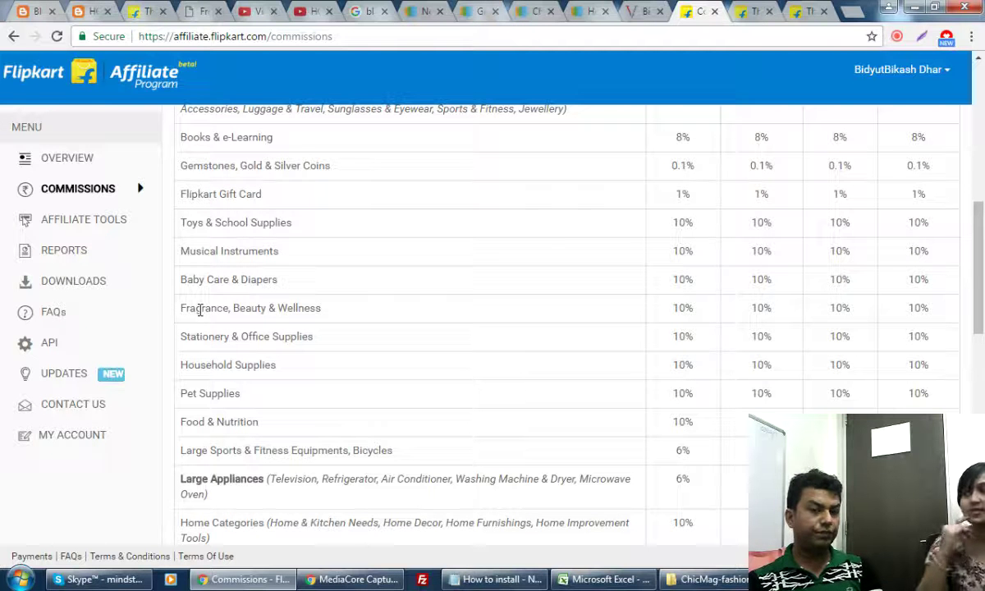
drag(199, 310, 325, 310)
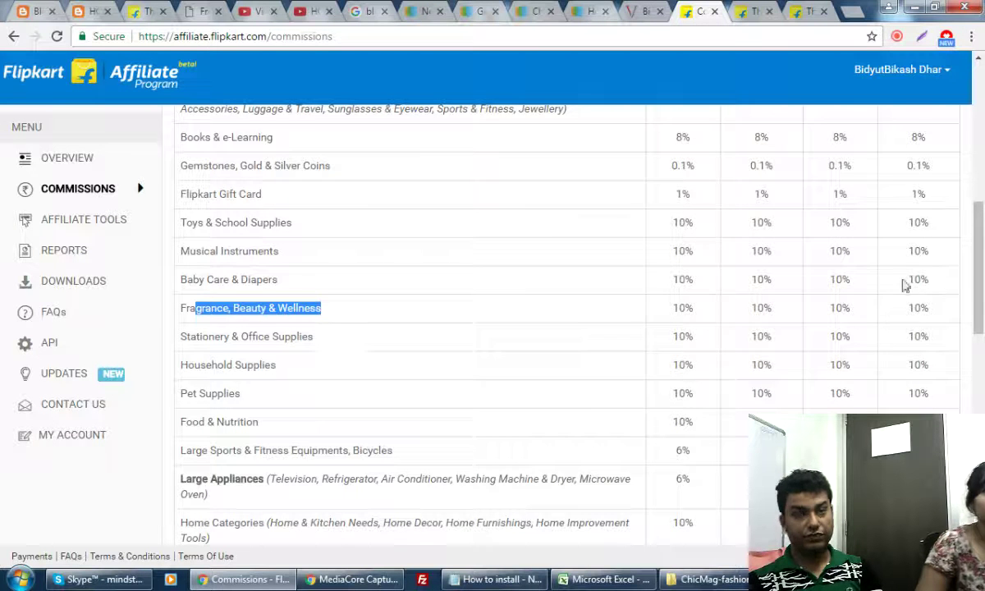
Highlight the Existing Customer Order heading in the February order payout table and revisit the two cold wax product pages on Flipkart.
scroll(901, 282, up, 4)
drag(659, 341, 753, 373)
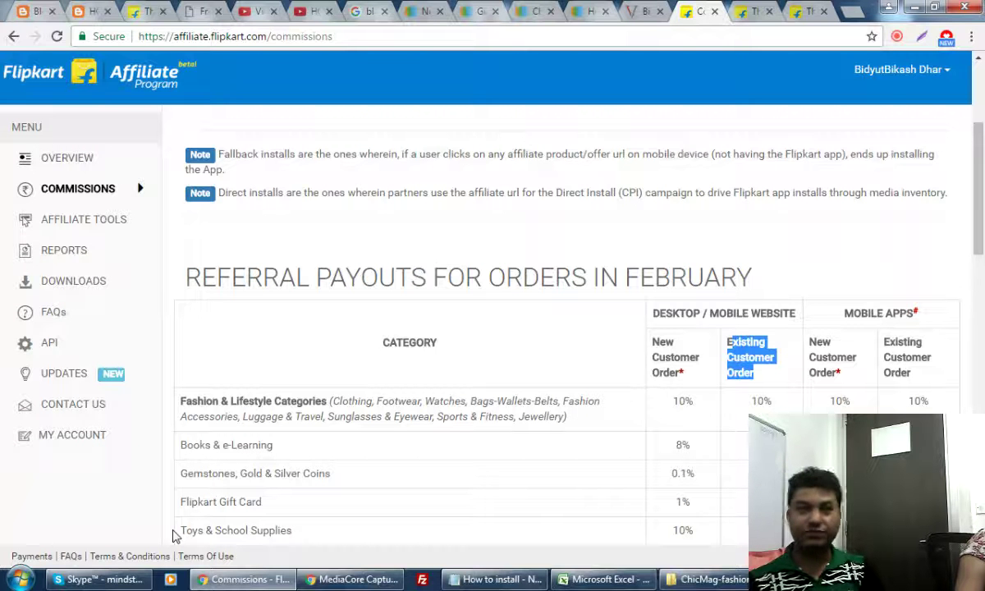
click(146, 13)
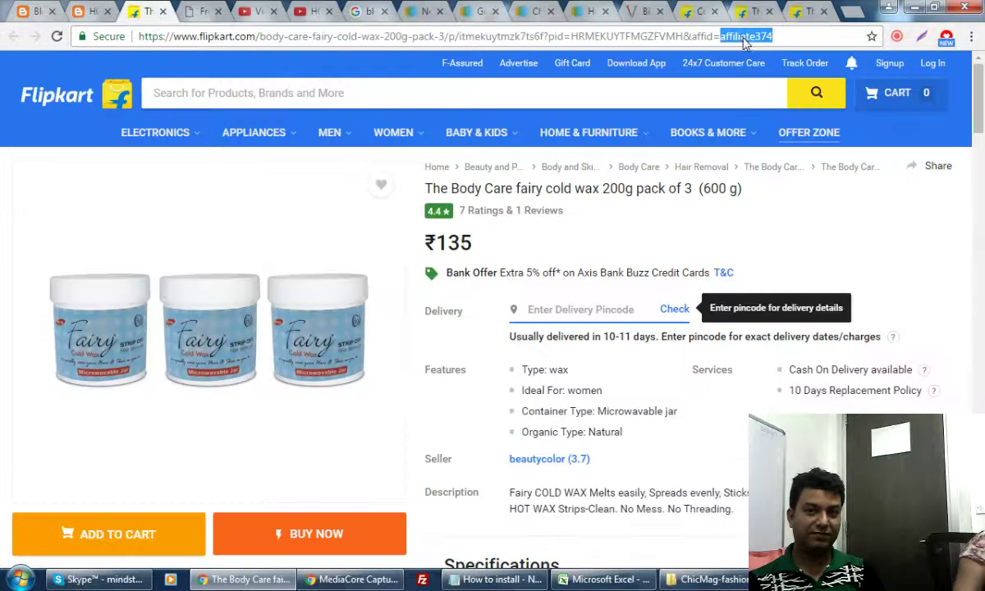
click(741, 12)
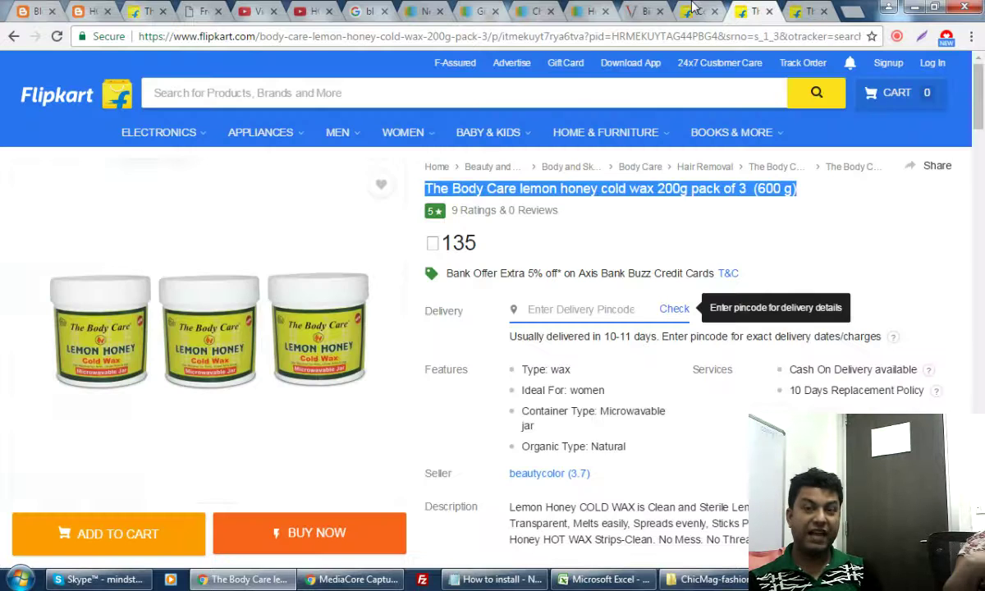
click(693, 10)
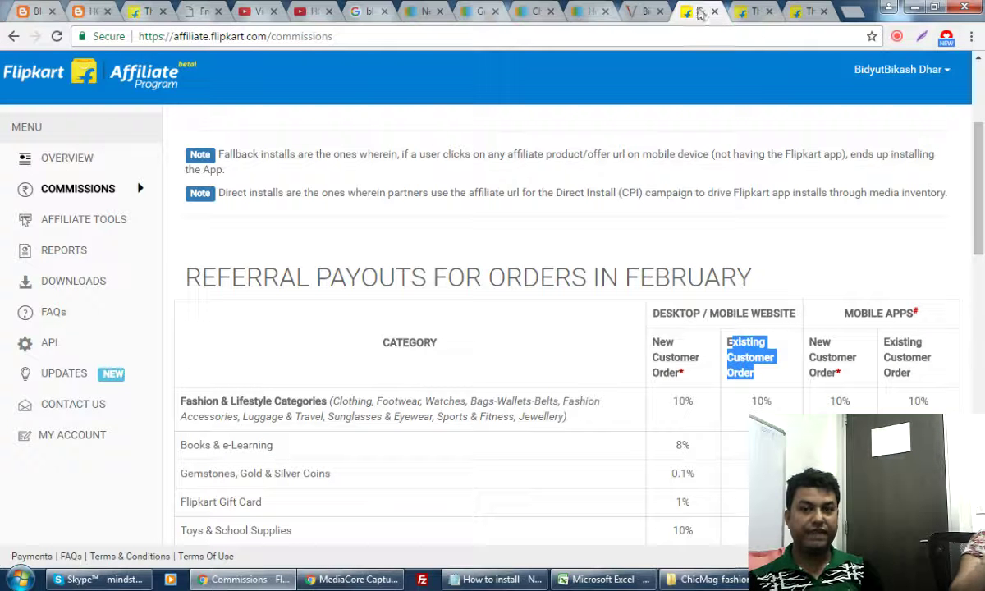
Return to the Blogger dashboard and create a new page for the blog.
click(646, 12)
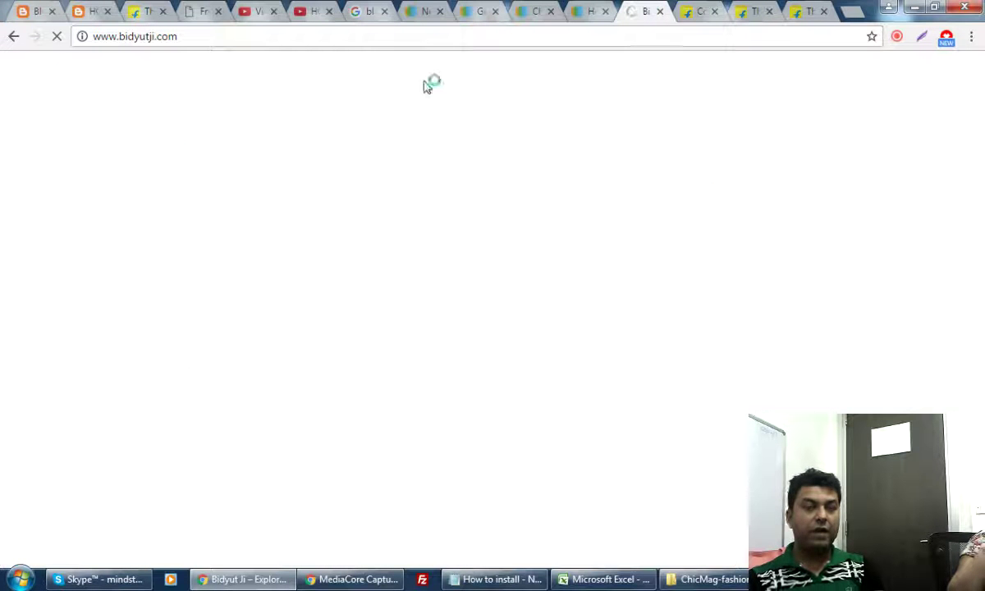
click(83, 9)
click(23, 8)
click(87, 10)
click(27, 10)
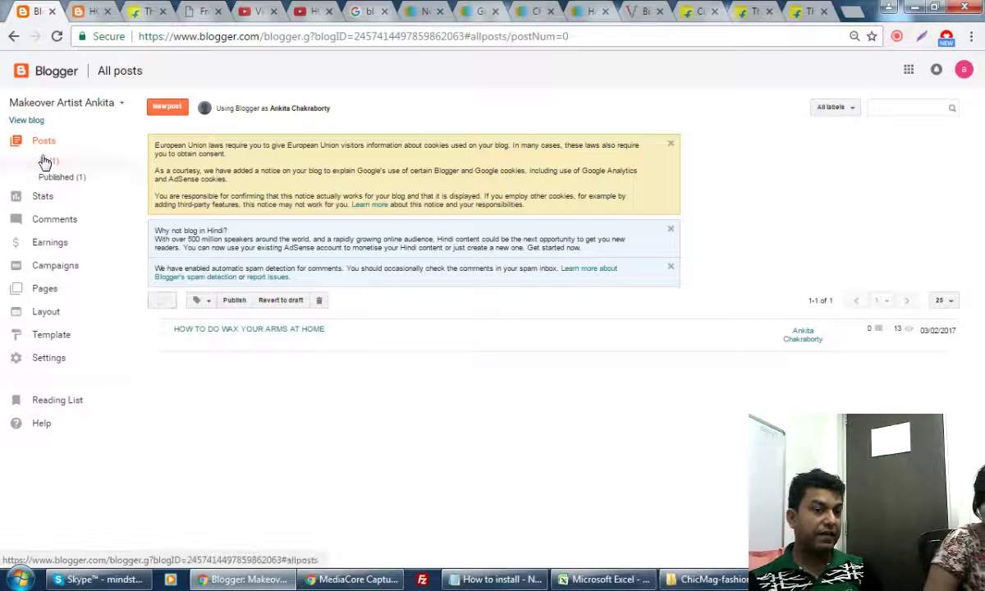
click(52, 292)
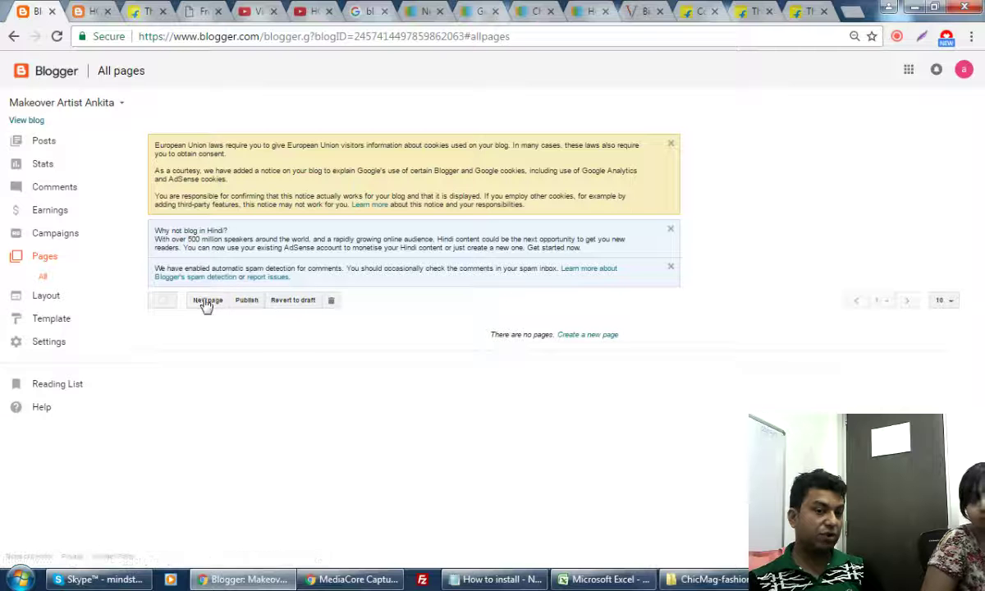
click(206, 302)
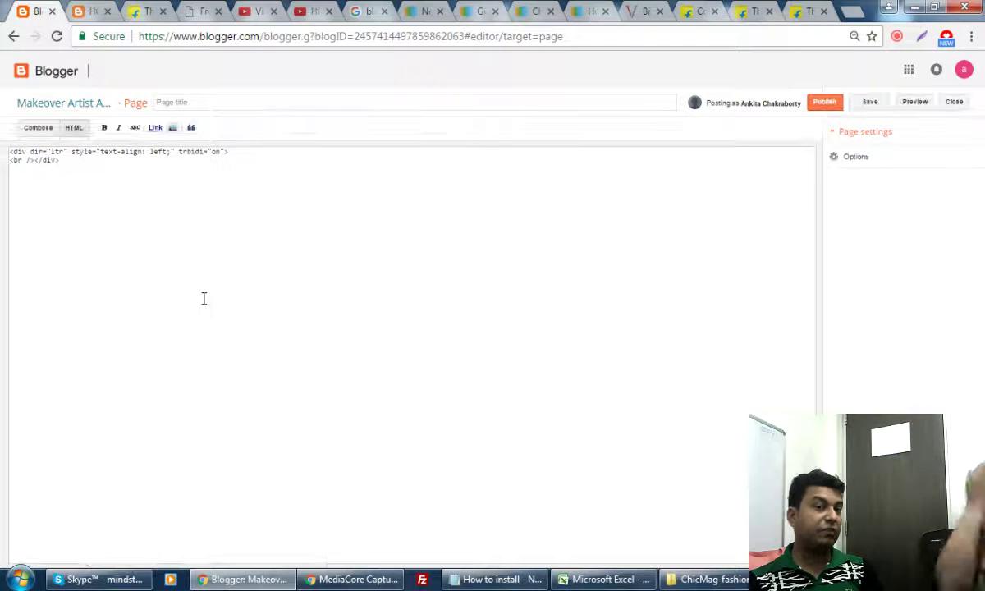
Title the new page Services and place the cursor below its default HTML markup.
click(209, 101)
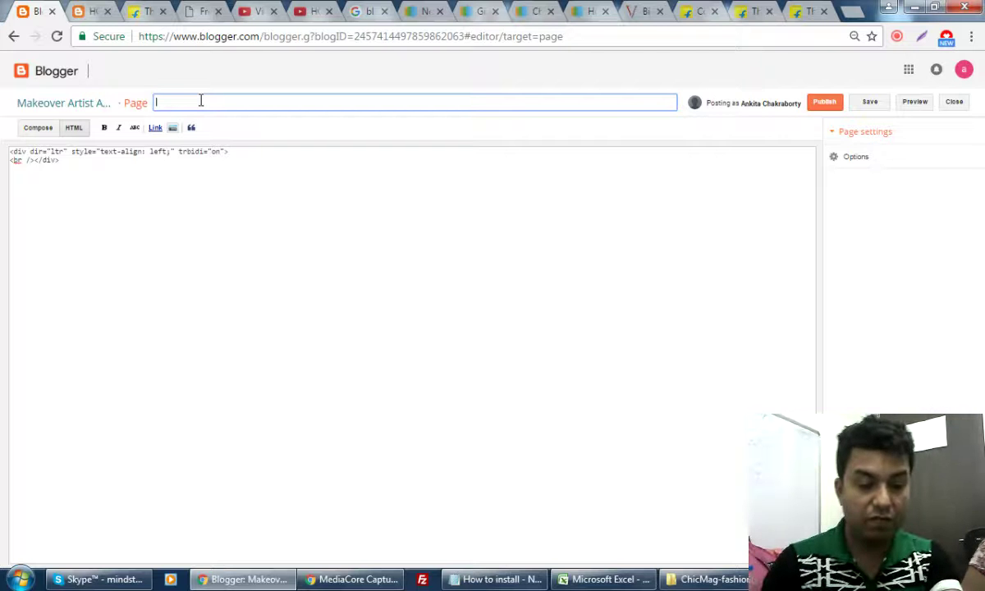
text(My Se)
key(BackSpace)
key(BackSpace)
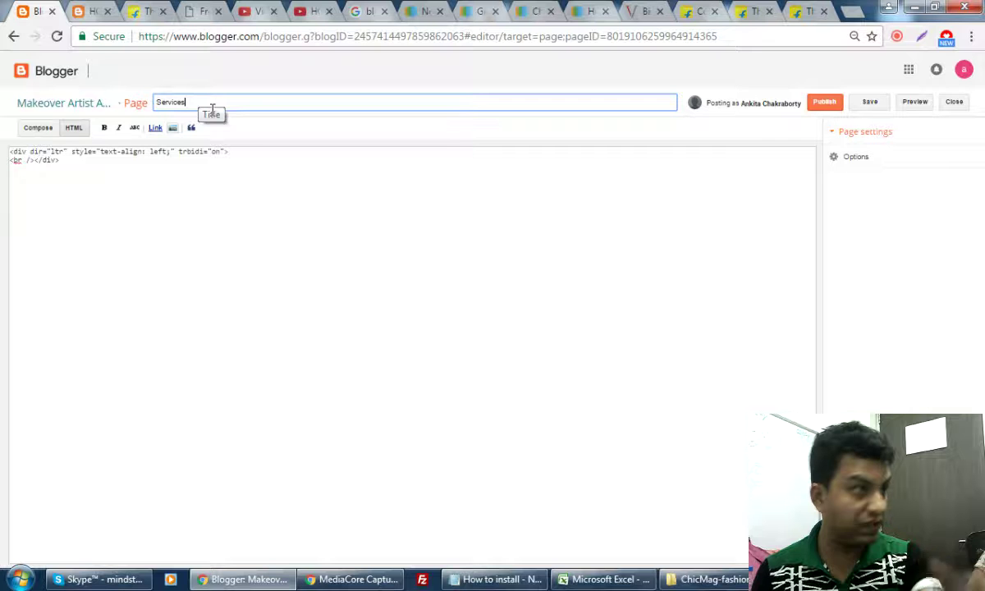
click(257, 151)
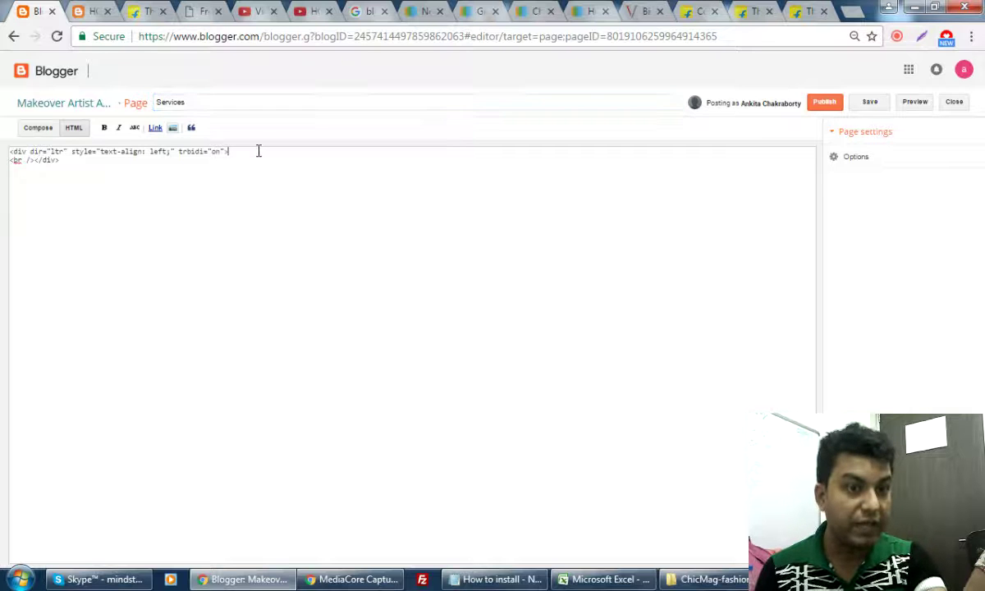
key(Down)
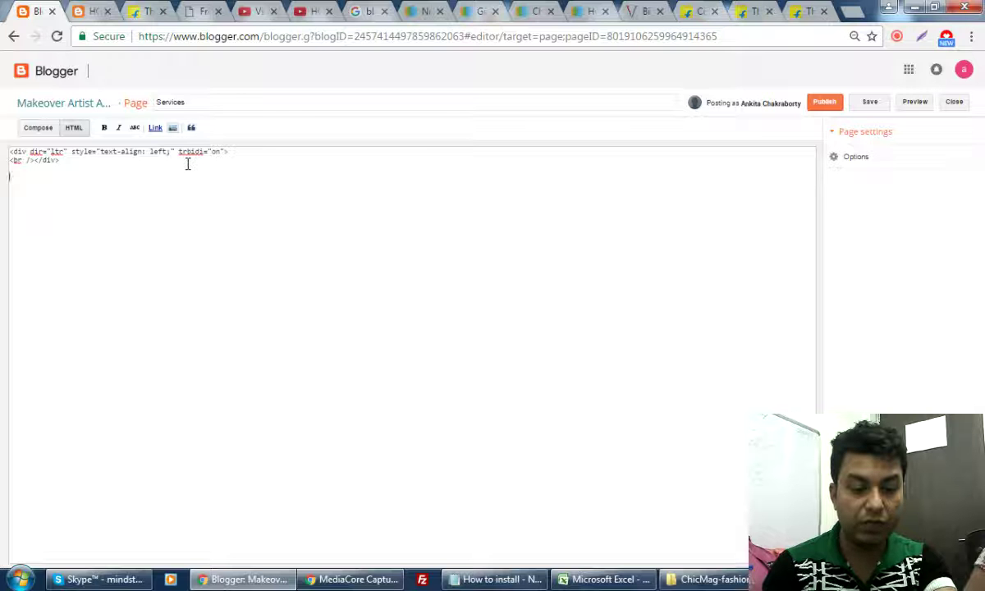
Search Google for "makeup artist" in a new browser tab.
click(855, 15)
text(make)
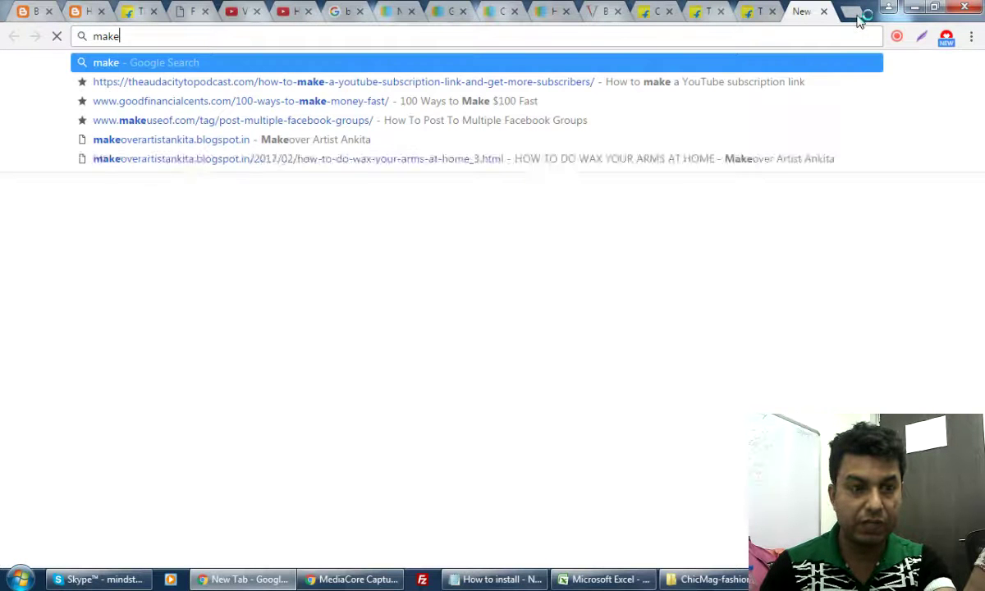
text(up a)
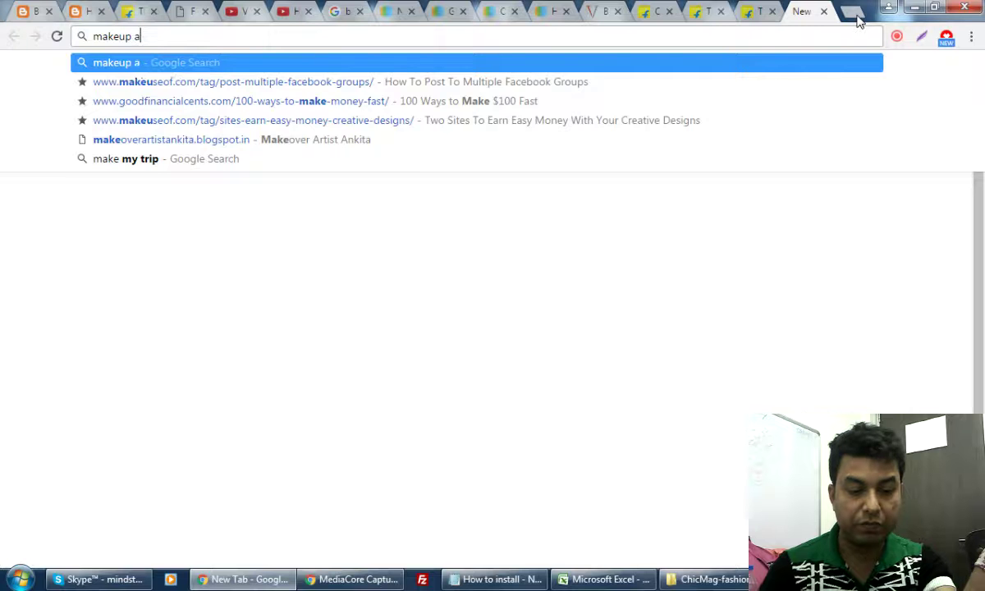
key(BackSpace)
text(artist)
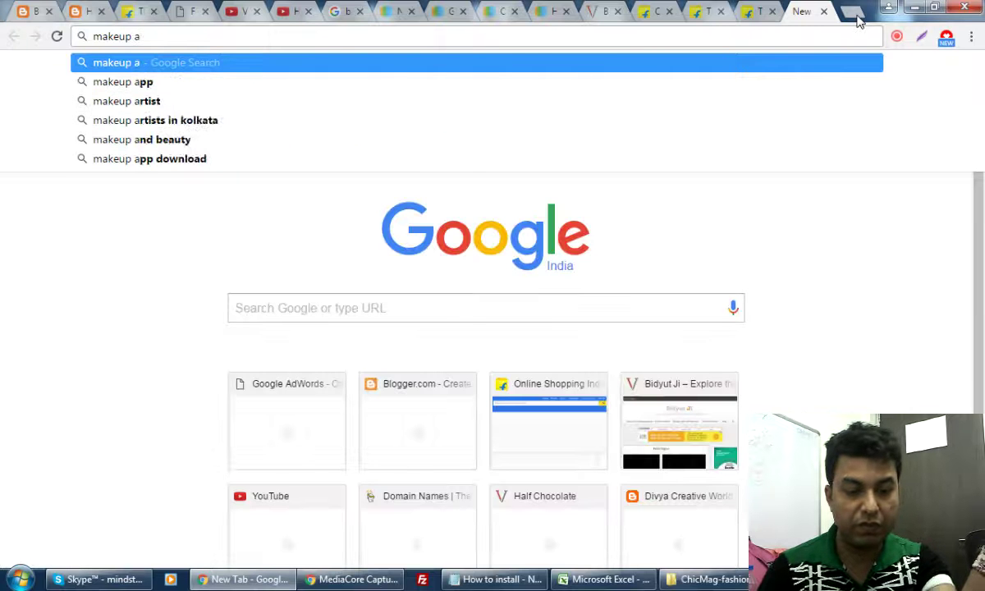
key(Return)
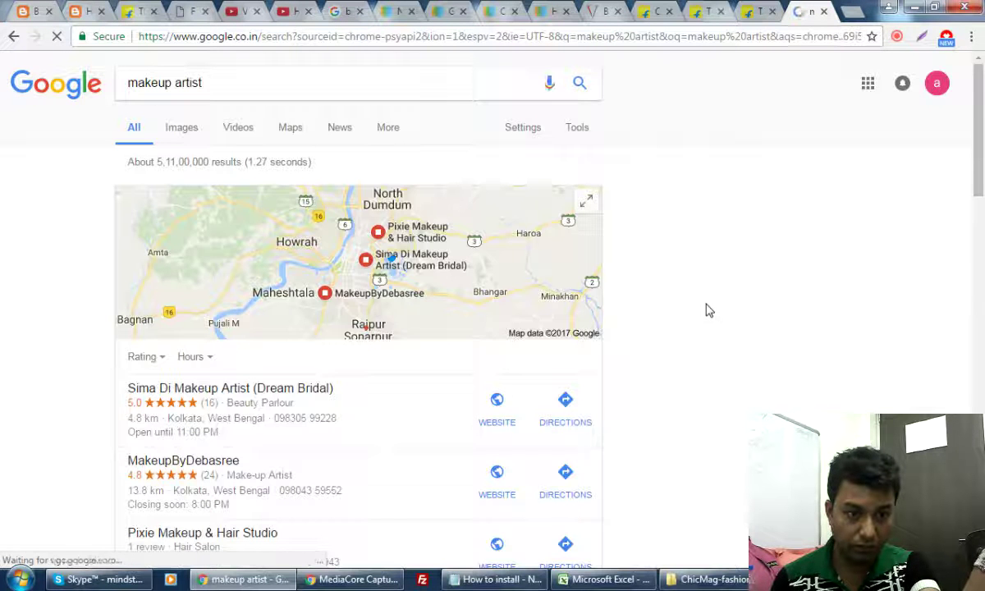
Find the "The Makeup Artist" website in the search results and open it in a separate tab.
scroll(706, 310, down, 5)
scroll(708, 310, down, 3)
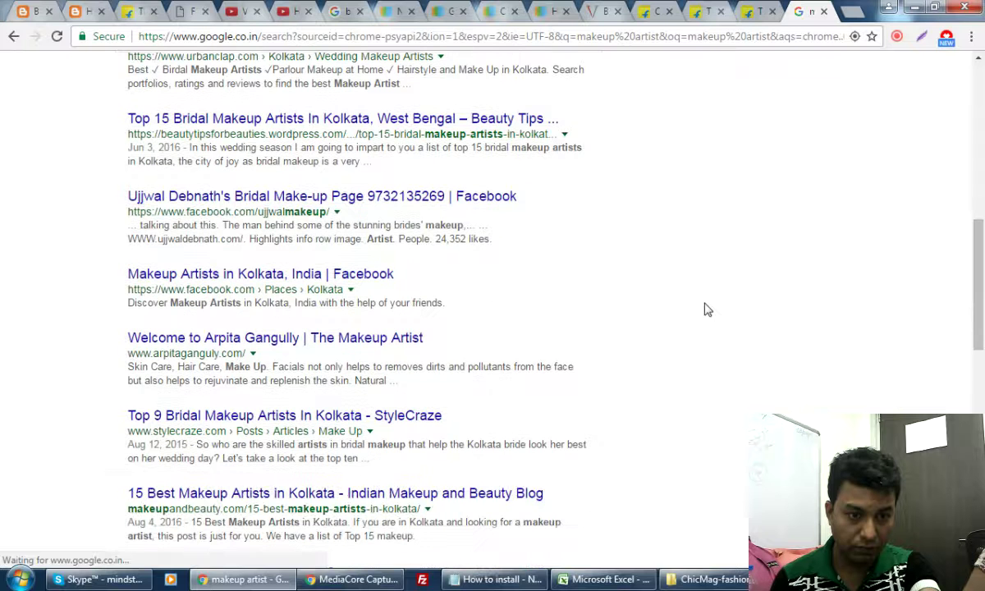
right_click(348, 339)
click(401, 348)
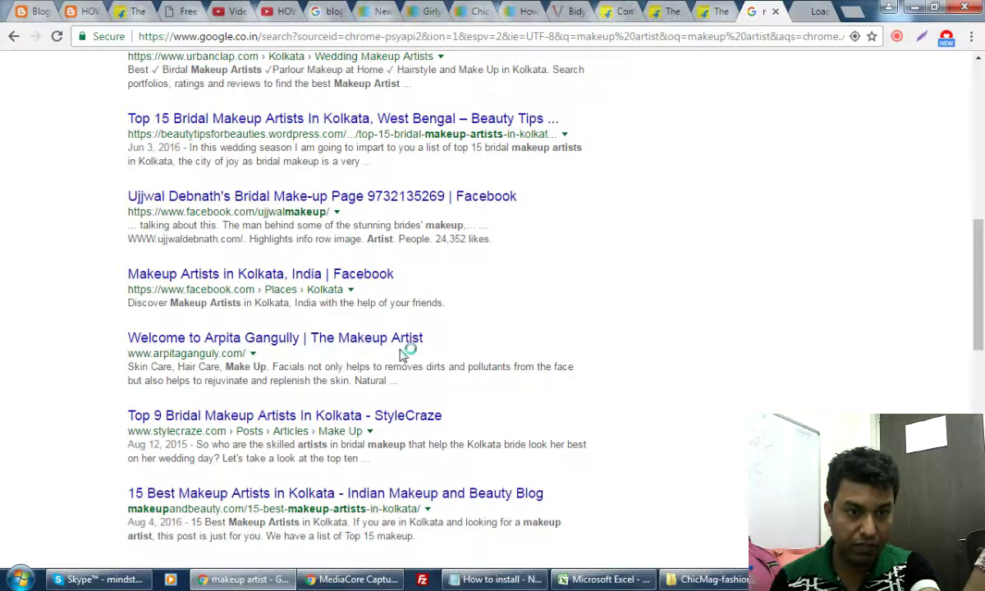
scroll(402, 353, down, 3)
scroll(402, 354, down, 3)
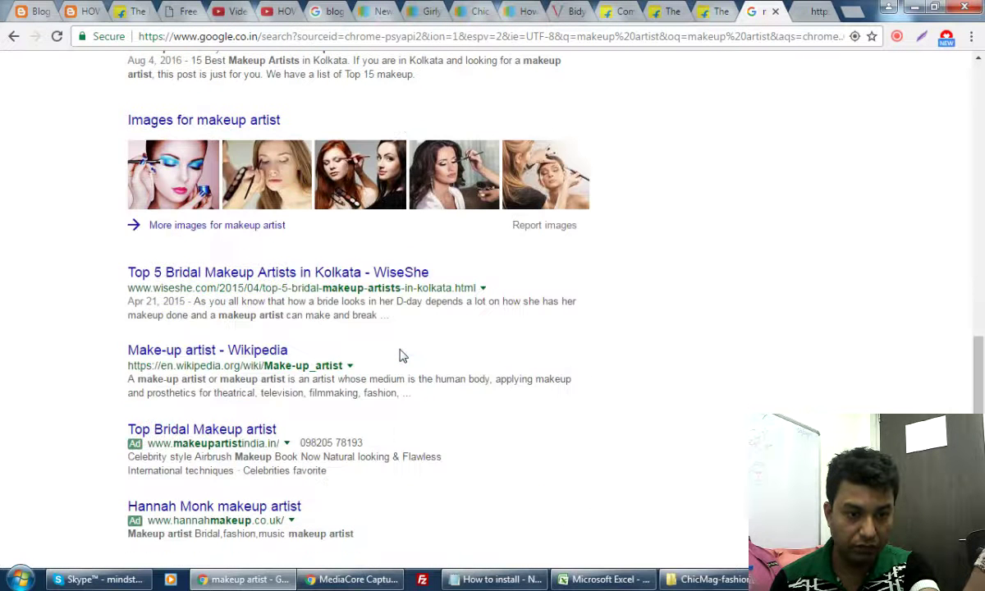
click(815, 12)
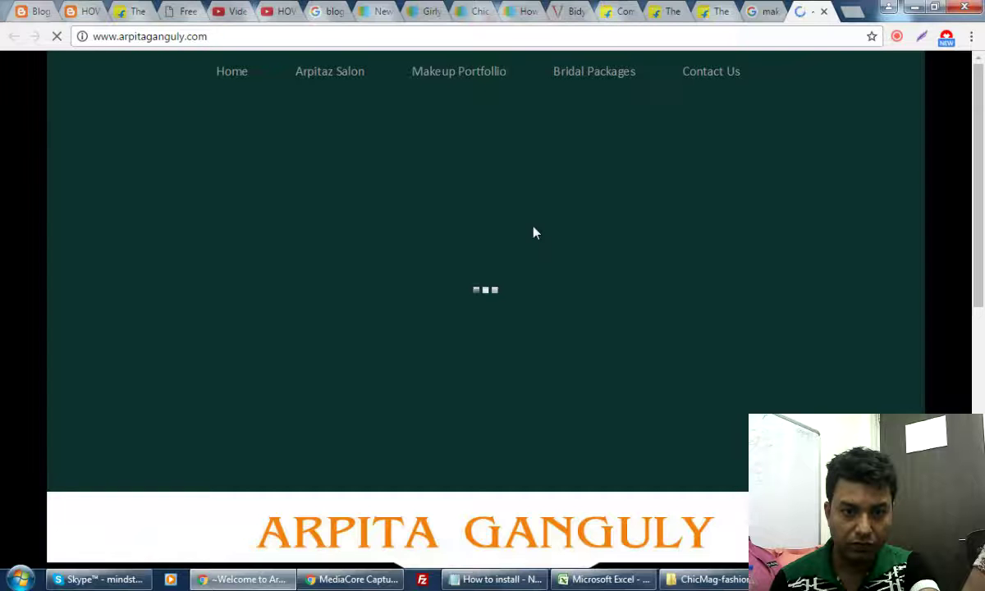
Review the services on the makeup artist's home page and read through the Arpitaz Salon page's skin and hair care descriptions.
scroll(533, 235, down, 6)
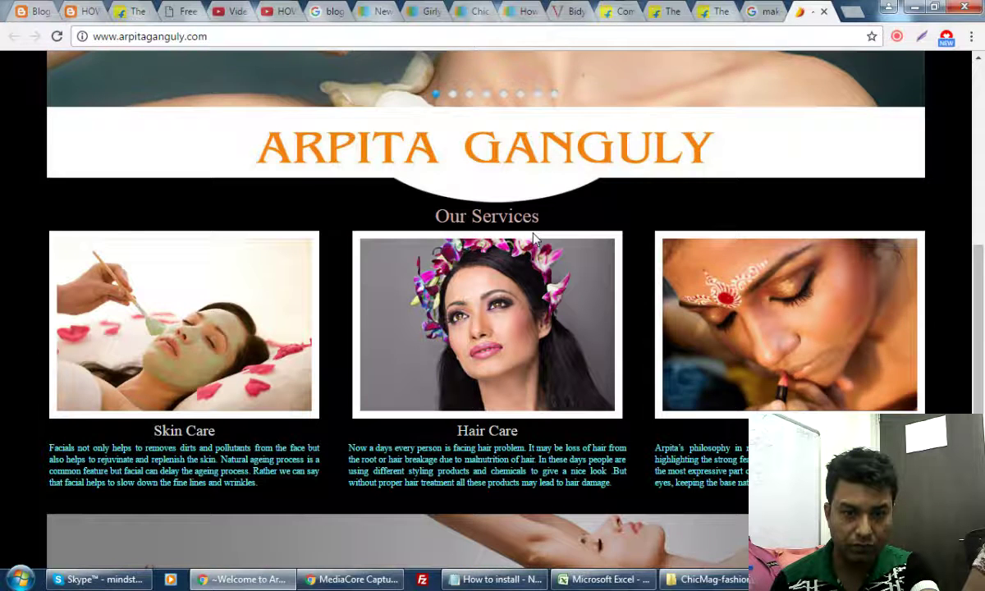
scroll(535, 240, up, 6)
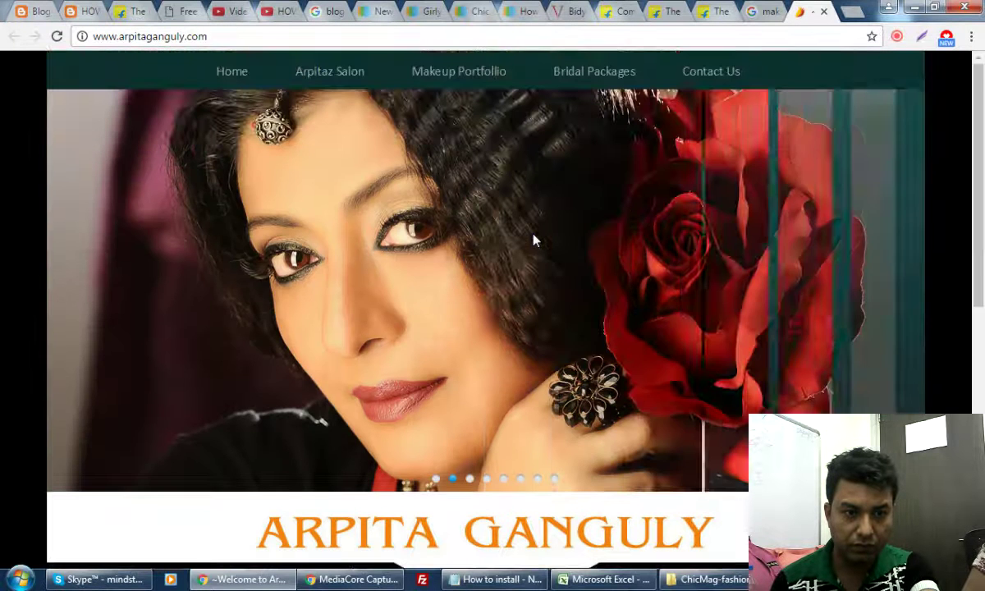
click(337, 74)
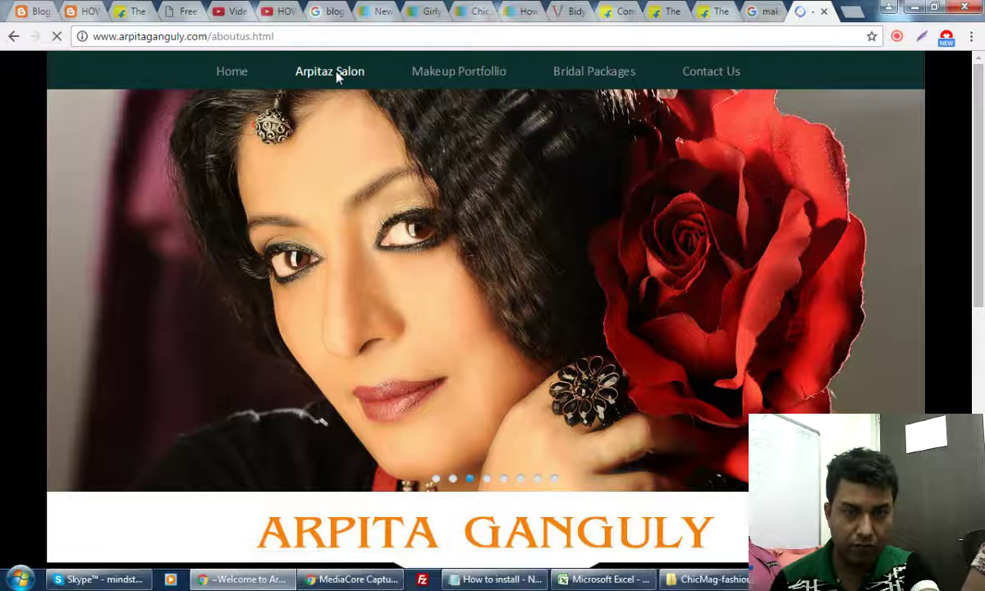
scroll(628, 349, down, 5)
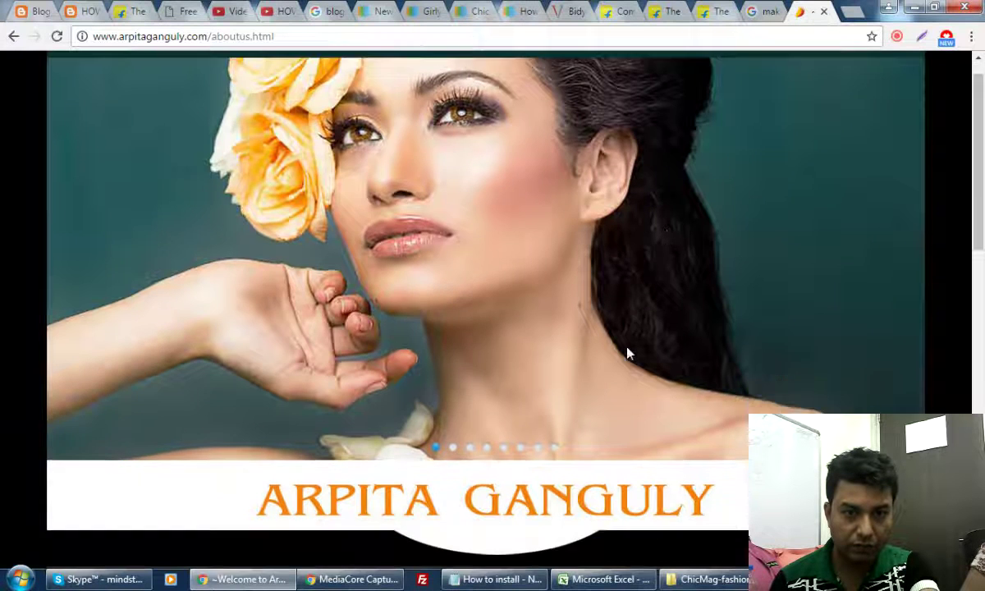
scroll(627, 353, down, 7)
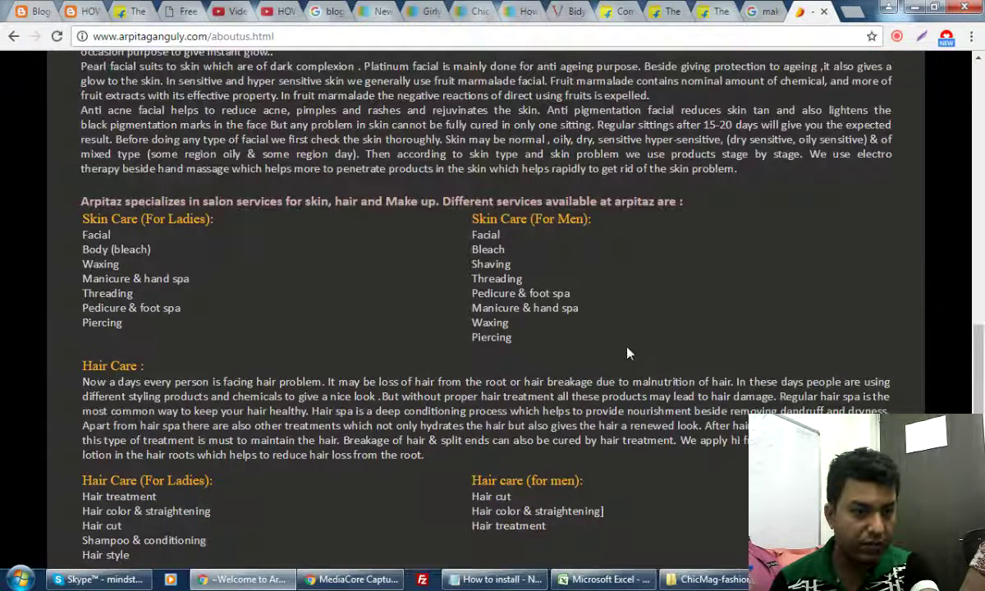
scroll(628, 353, up, 10)
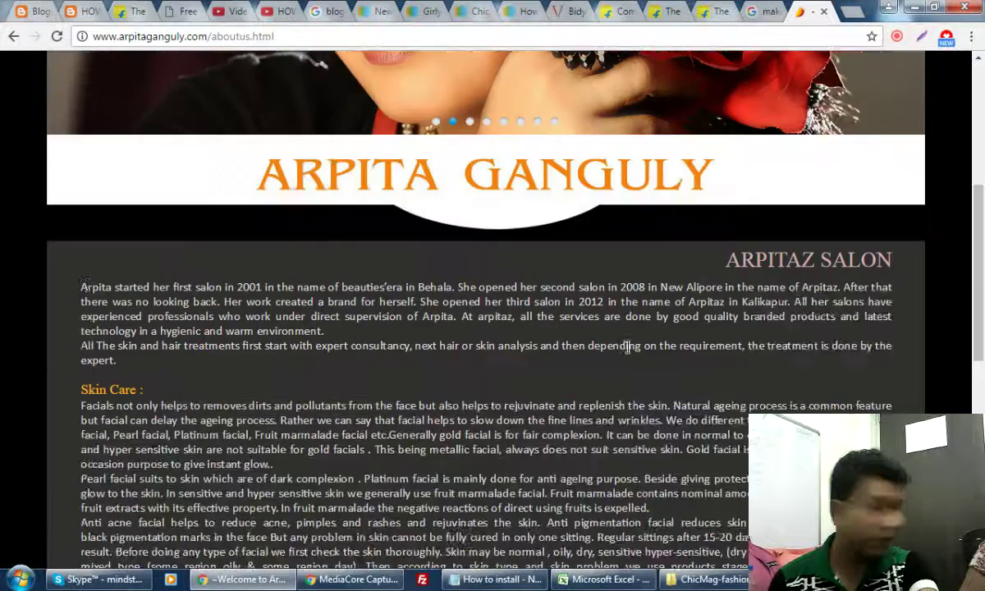
Copy the Arpitaz Salon page's description and service lists into the body of the Services page in Compose mode.
drag(82, 410, 107, 424)
drag(266, 565, 745, 505)
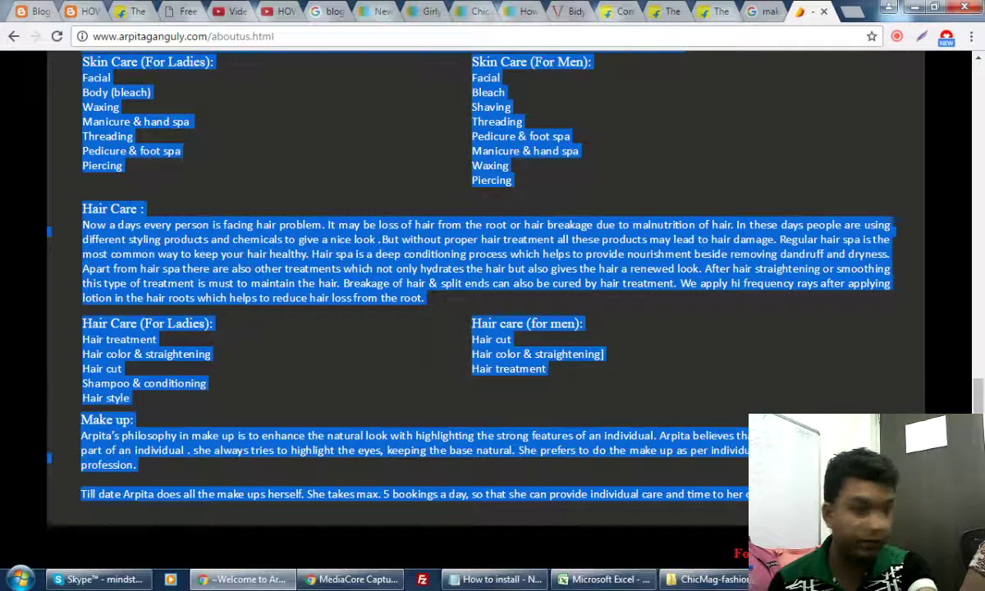
click(48, 15)
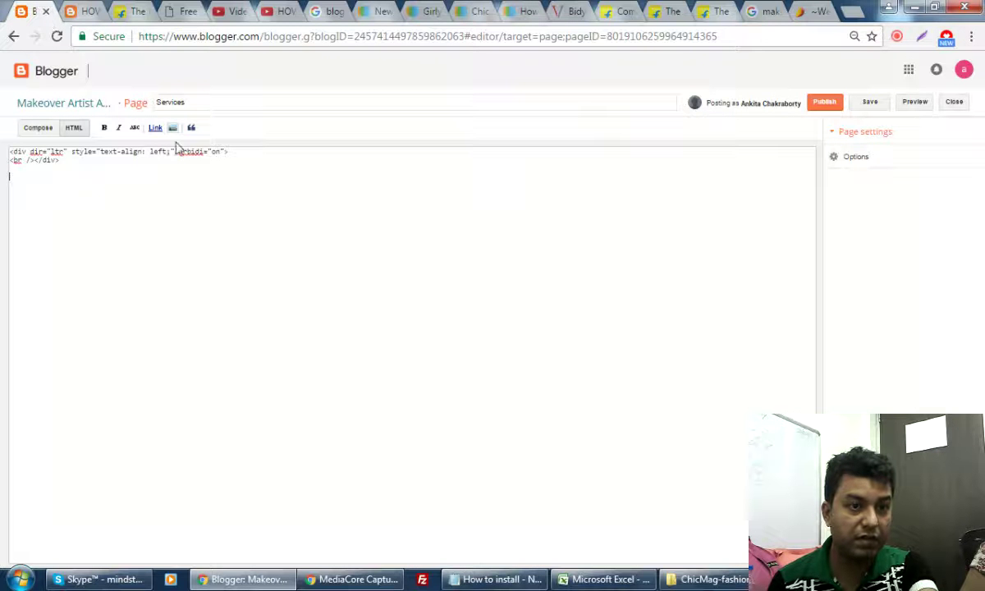
click(38, 128)
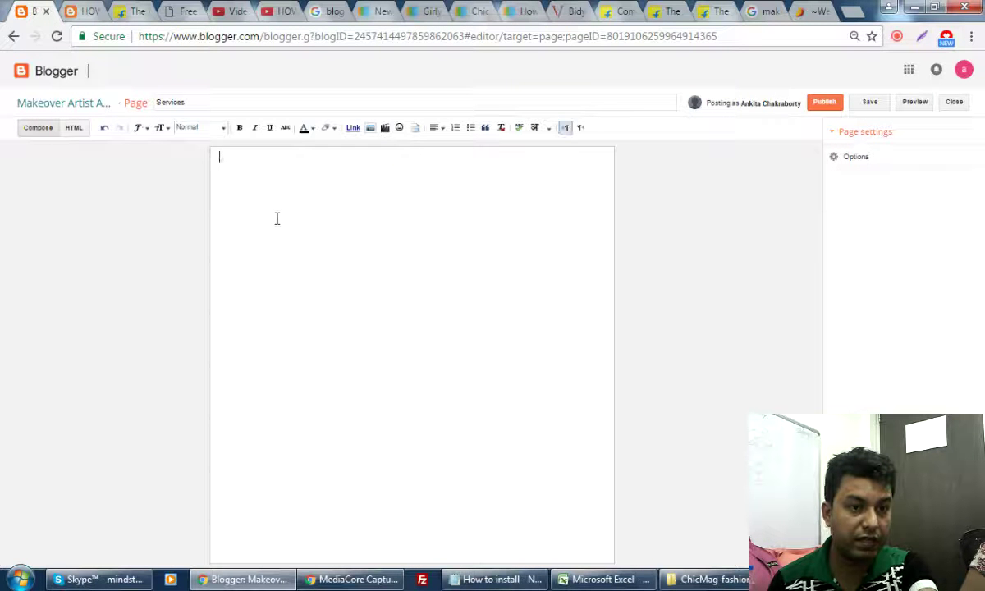
key(ctrl+v)
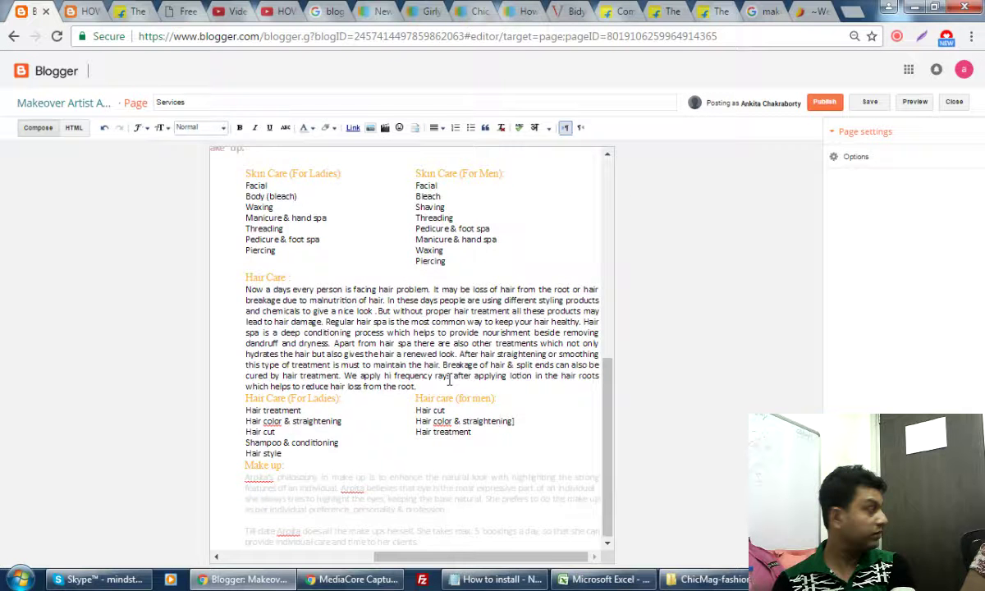
Set the text color of the entire Services page body to black and publish the page.
scroll(449, 379, up, 10)
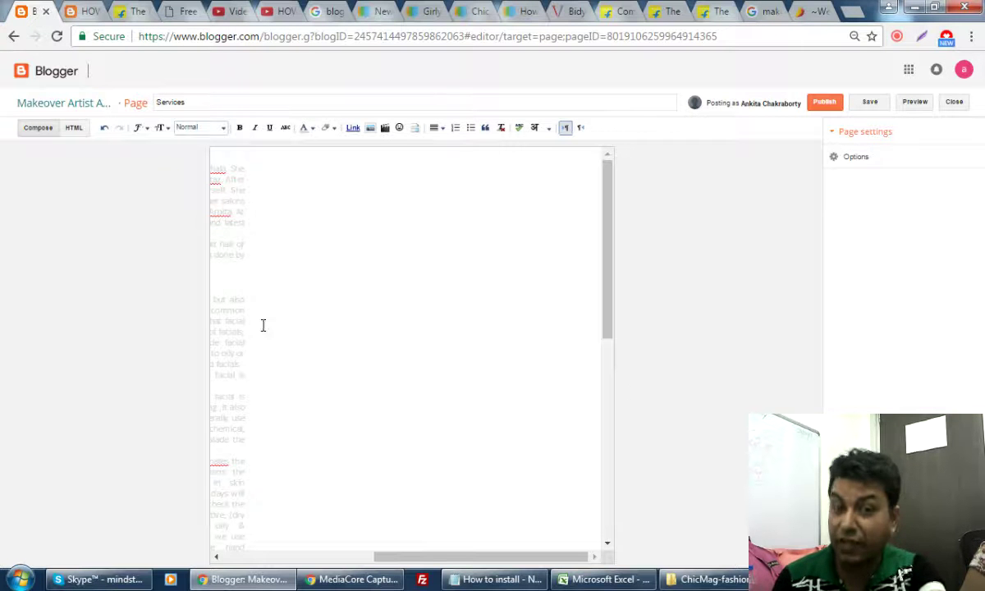
drag(612, 273, 612, 408)
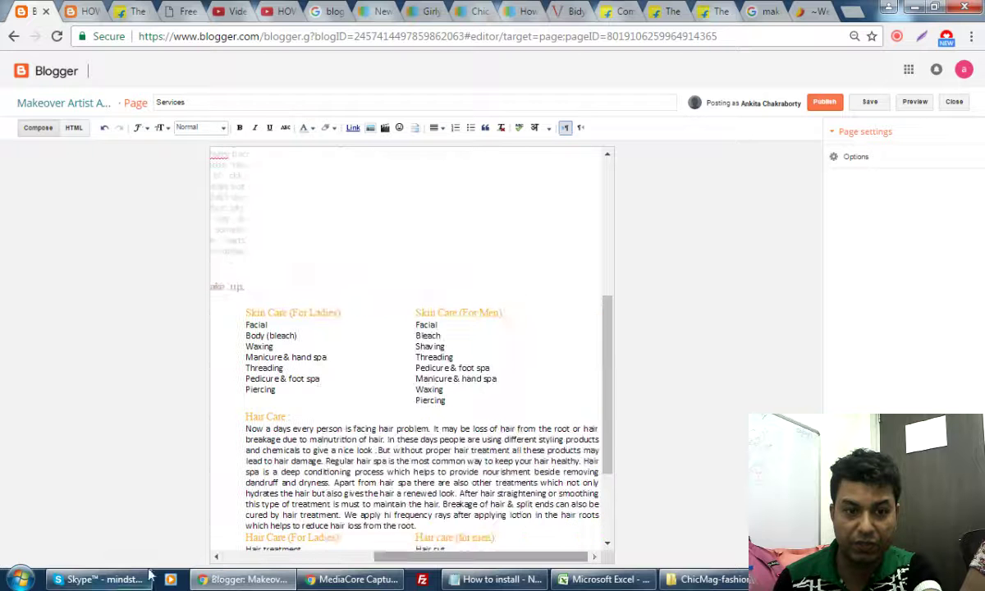
click(241, 555)
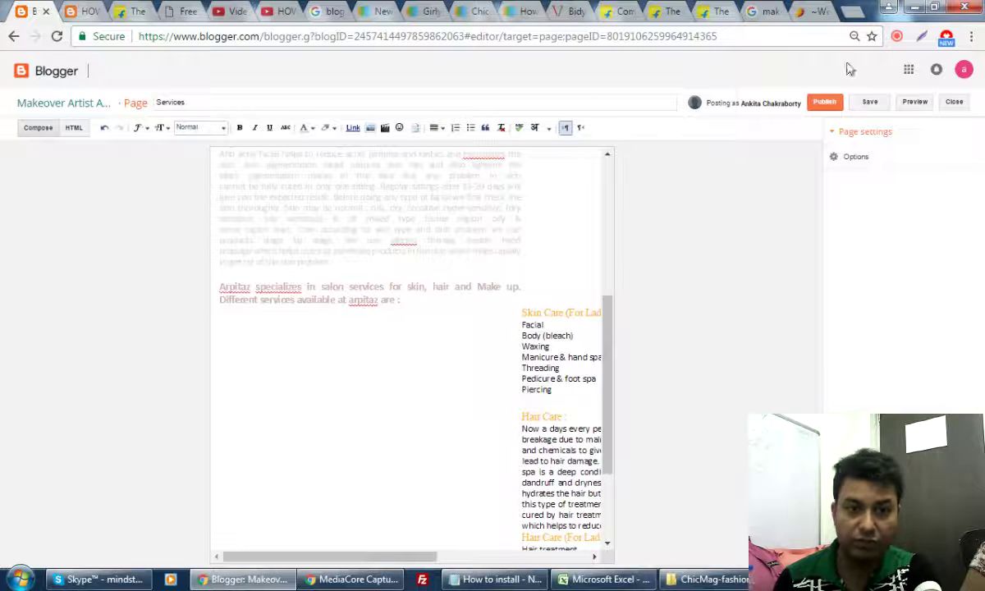
scroll(488, 246, up, 10)
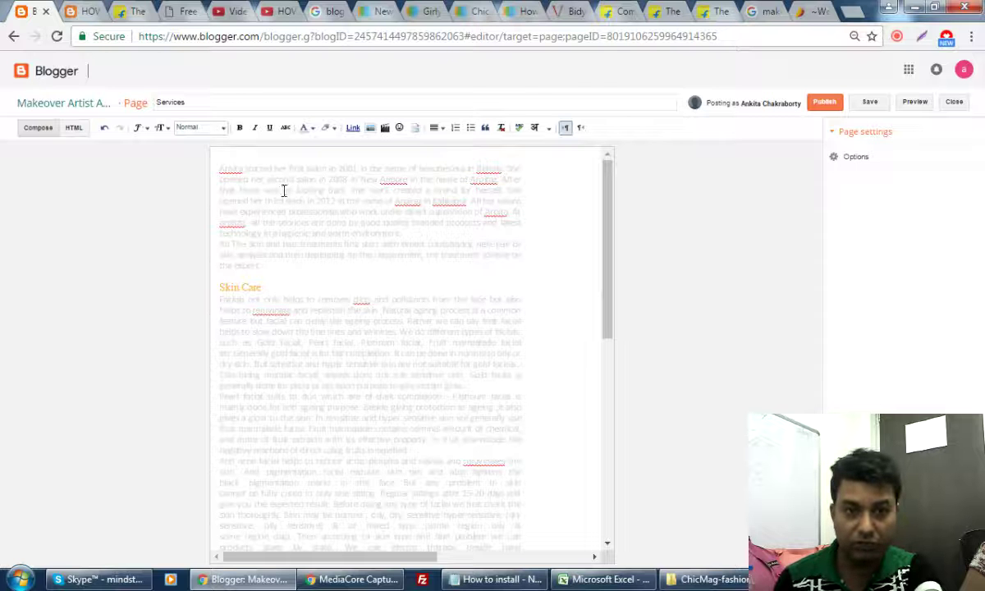
drag(220, 169, 233, 169)
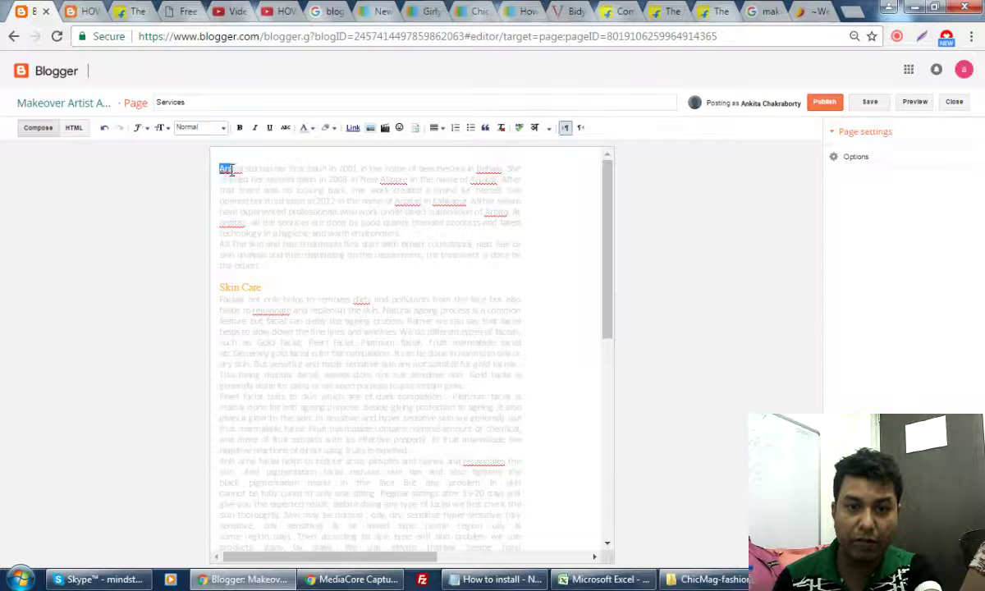
key(ctrl+a)
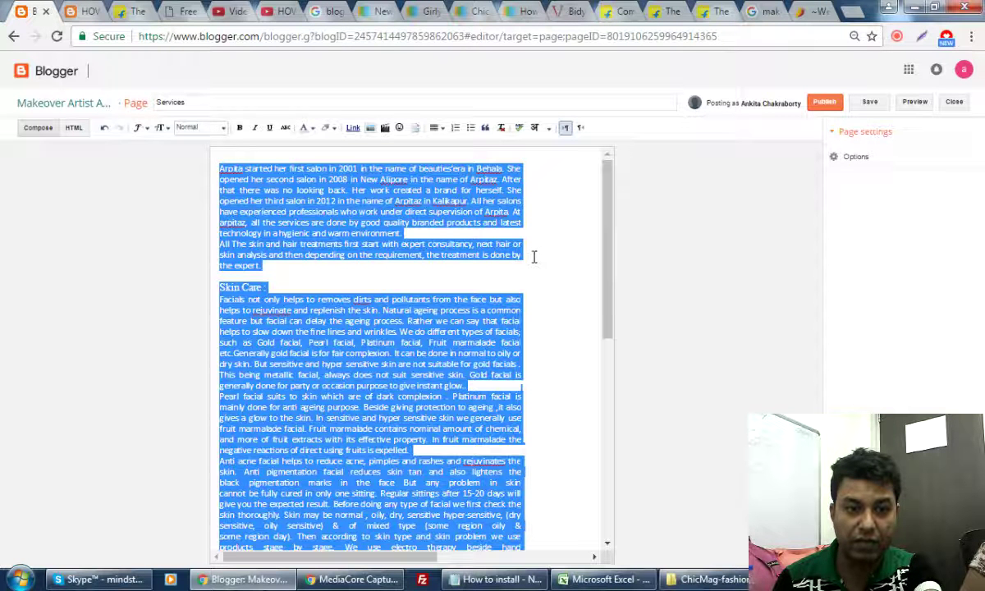
click(312, 129)
click(306, 151)
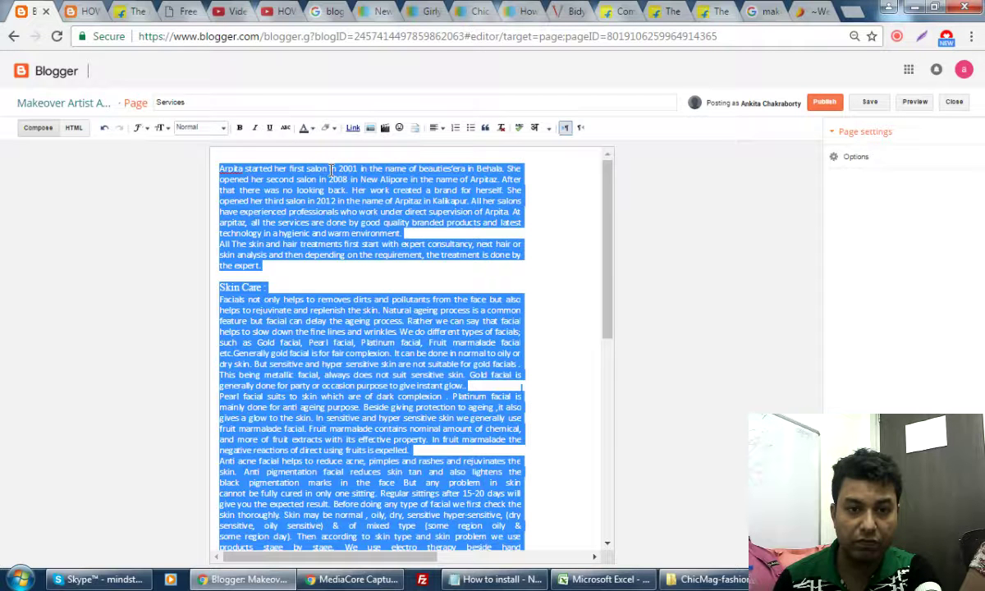
click(331, 170)
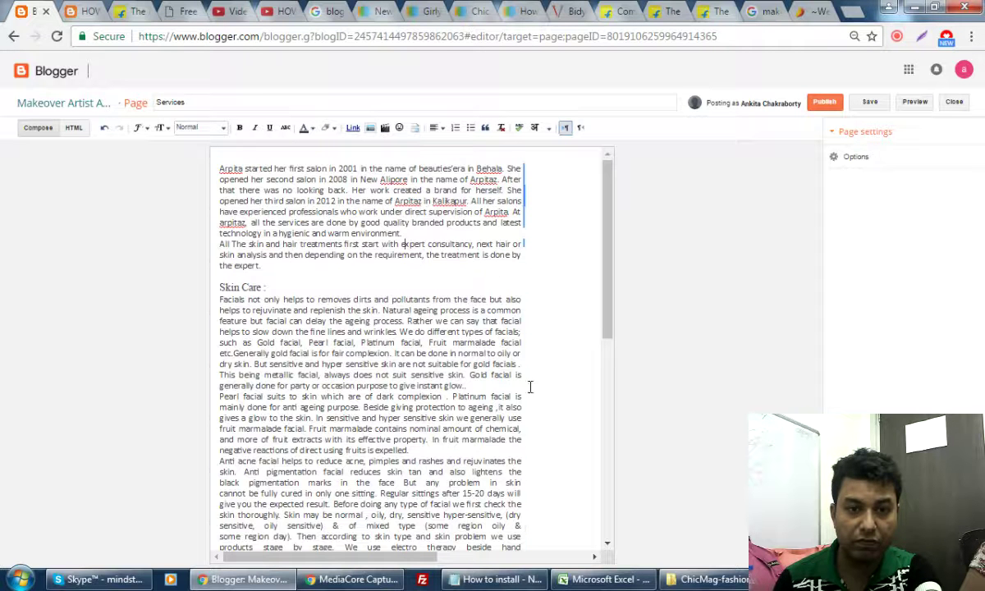
click(825, 102)
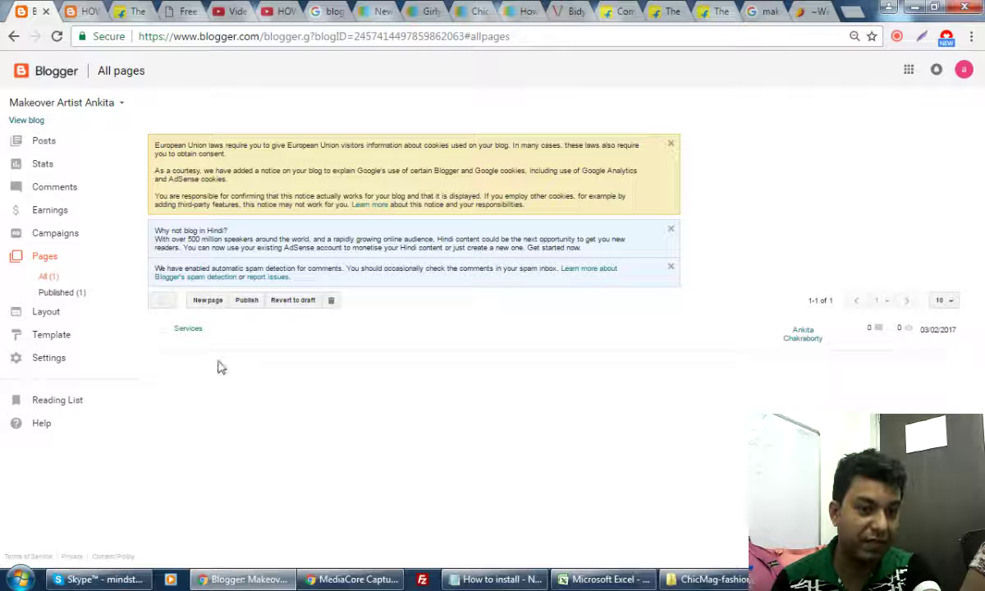
Open the published Services page in a separate browser tab and review how its text and service lists are laid out.
right_click(203, 349)
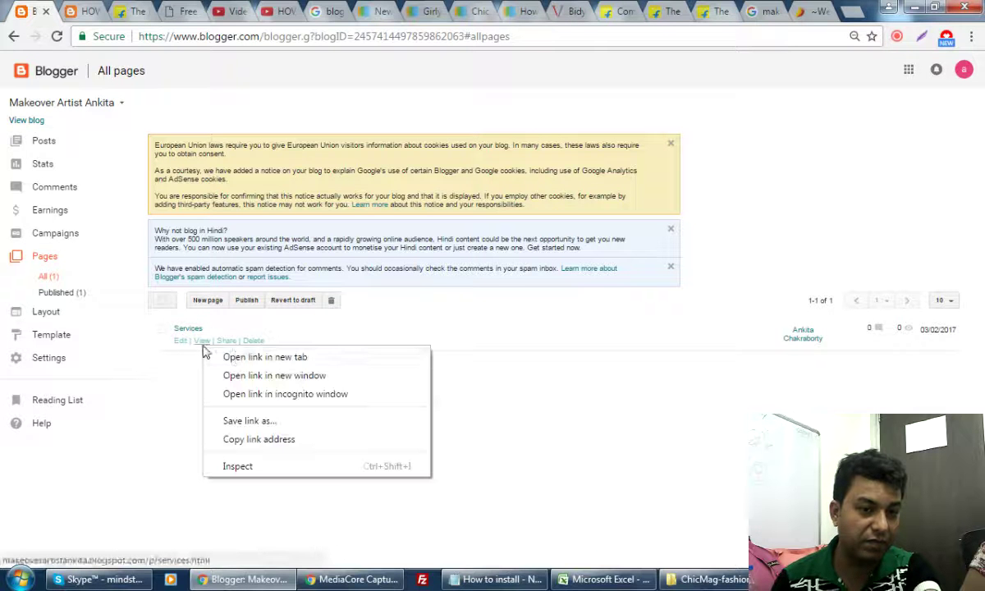
click(238, 356)
key(ctrl+Tab)
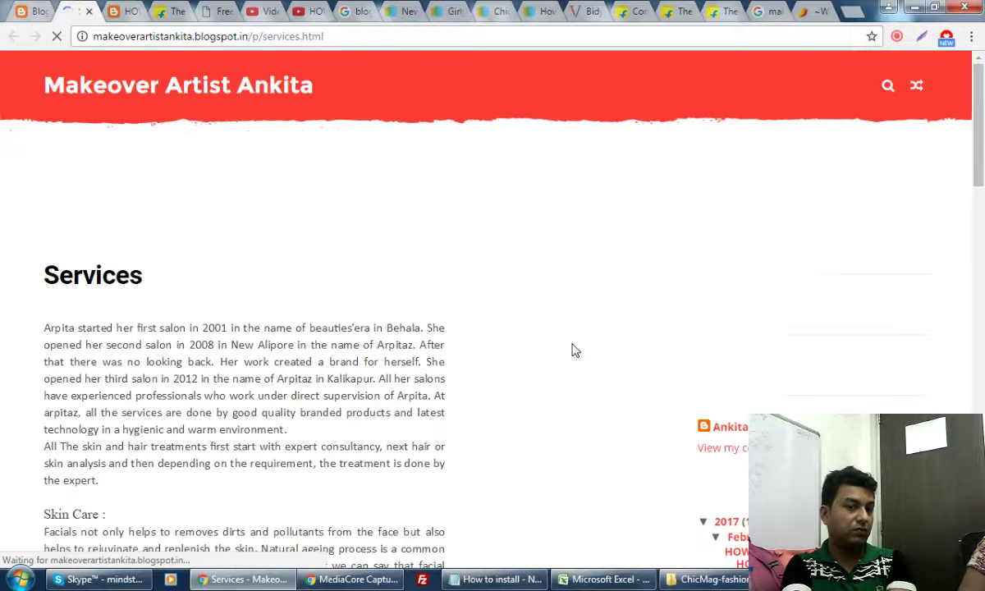
scroll(373, 328, down, 1)
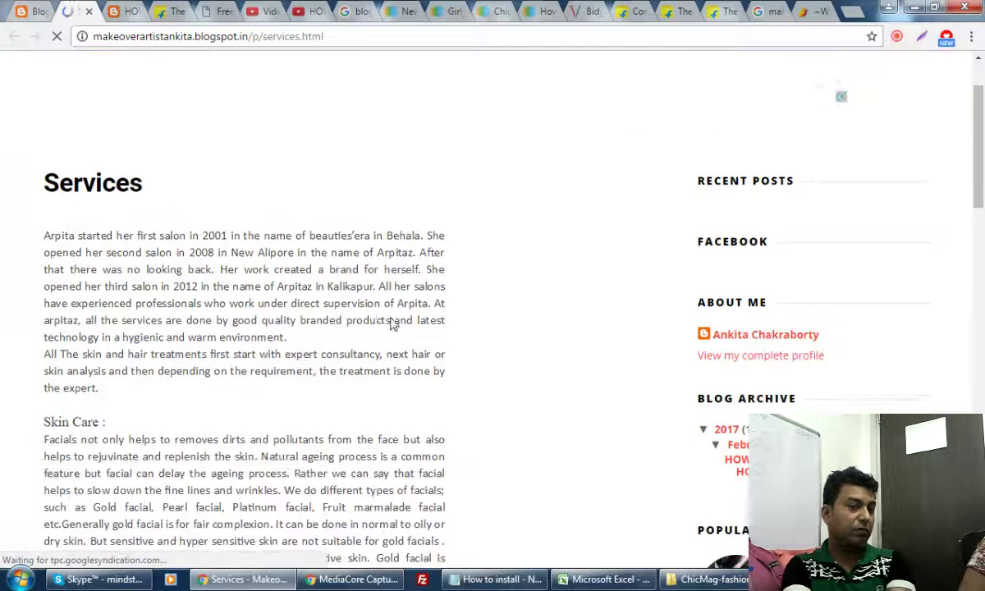
scroll(373, 320, down, 4)
scroll(368, 328, down, 5)
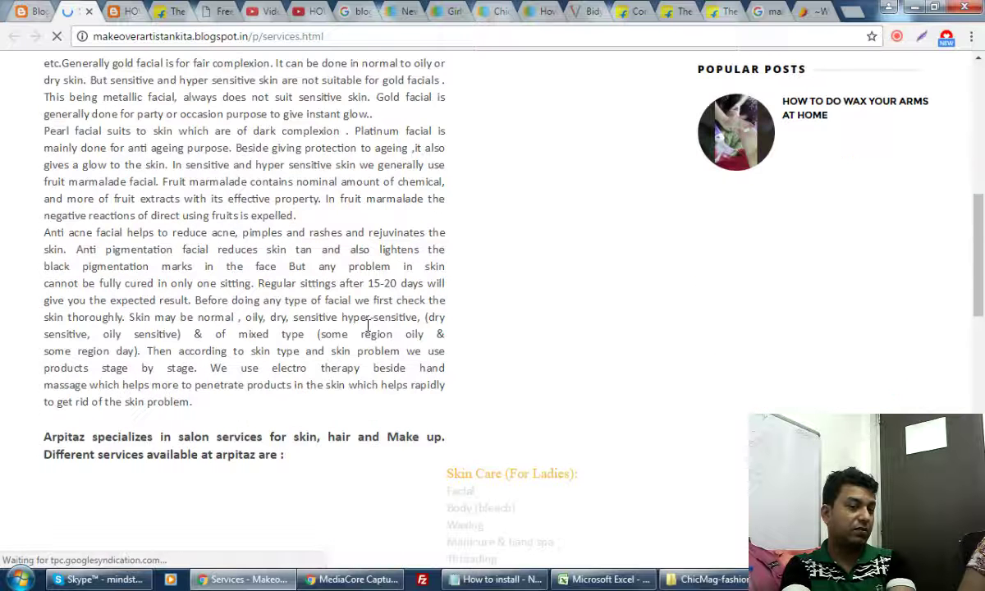
scroll(464, 240, down, 4)
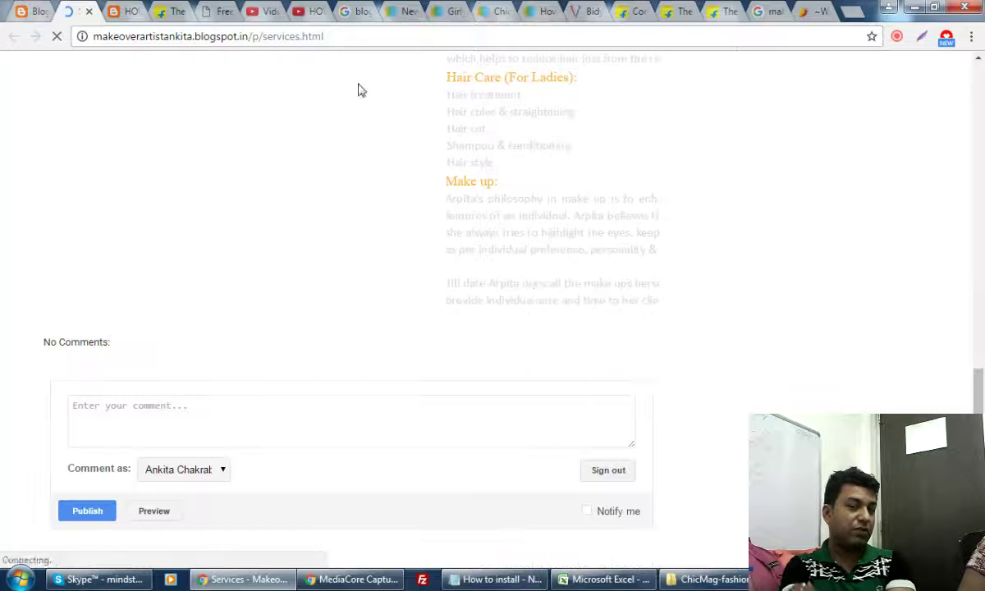
scroll(537, 292, up, 1)
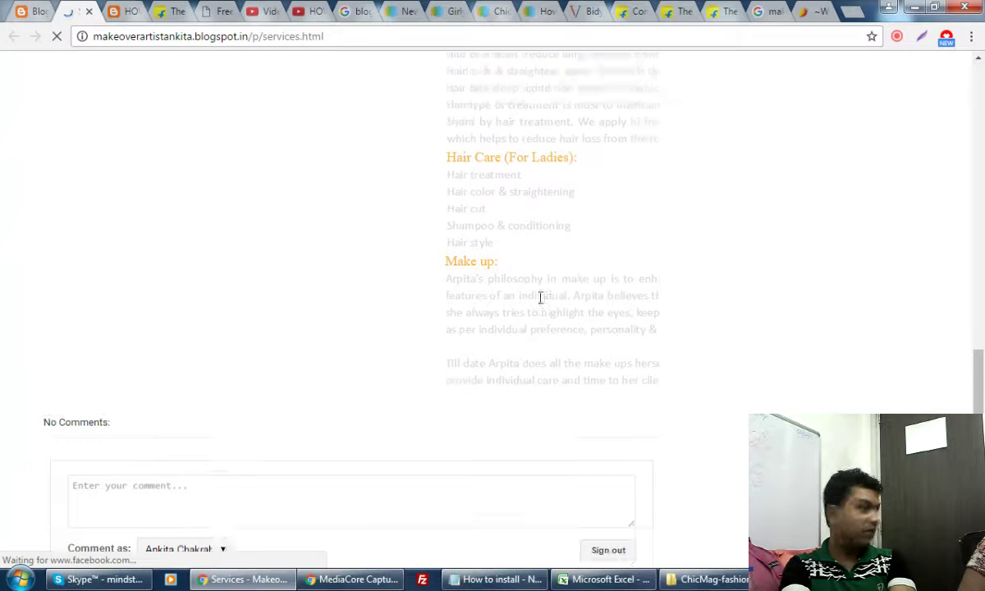
scroll(539, 300, up, 2)
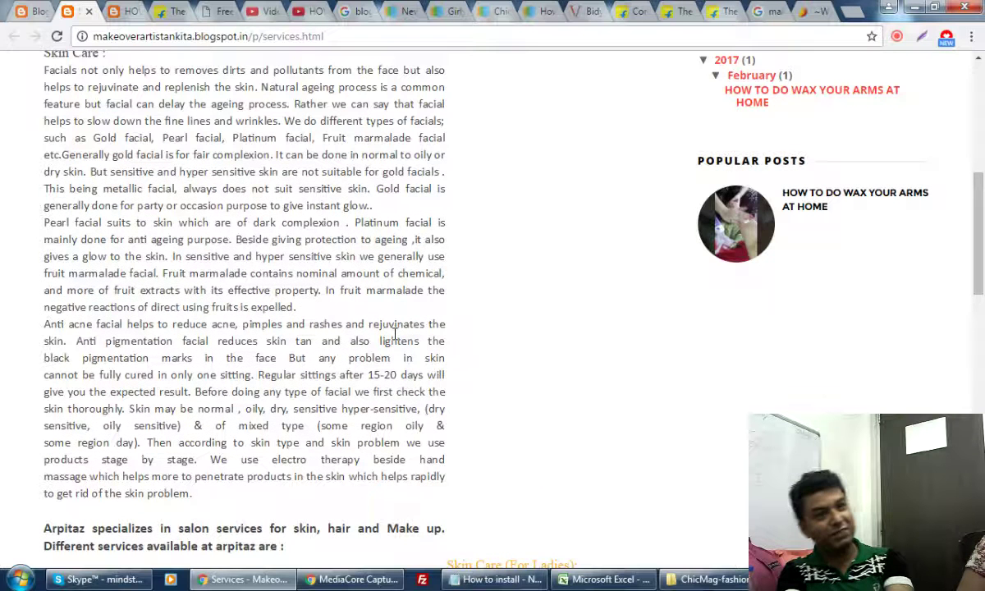
scroll(401, 337, up, 5)
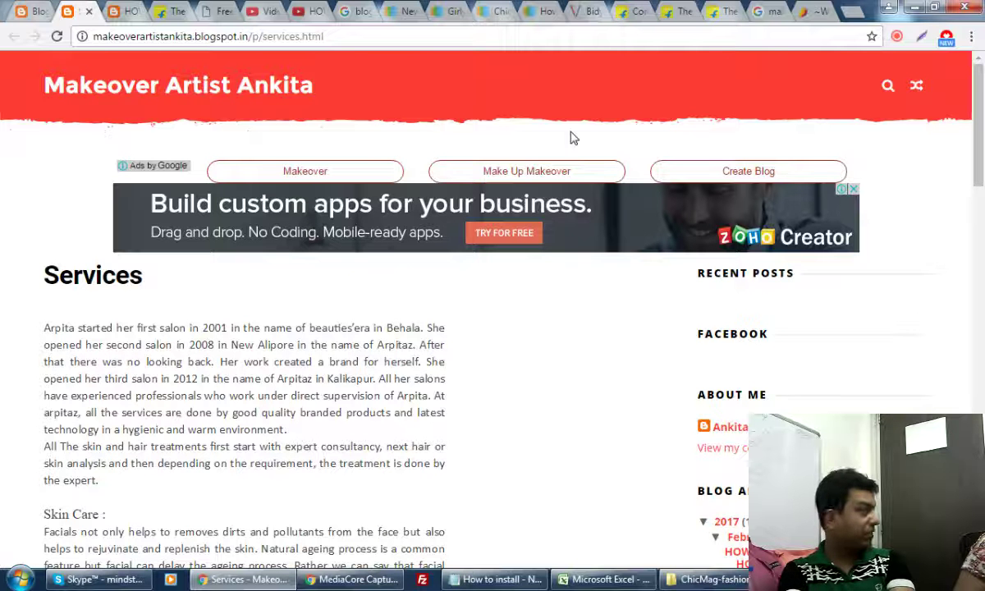
Copy the published Services page's address and open the Main Menu link list gadget for editing in the blog layout.
click(289, 37)
key(ctrl+c)
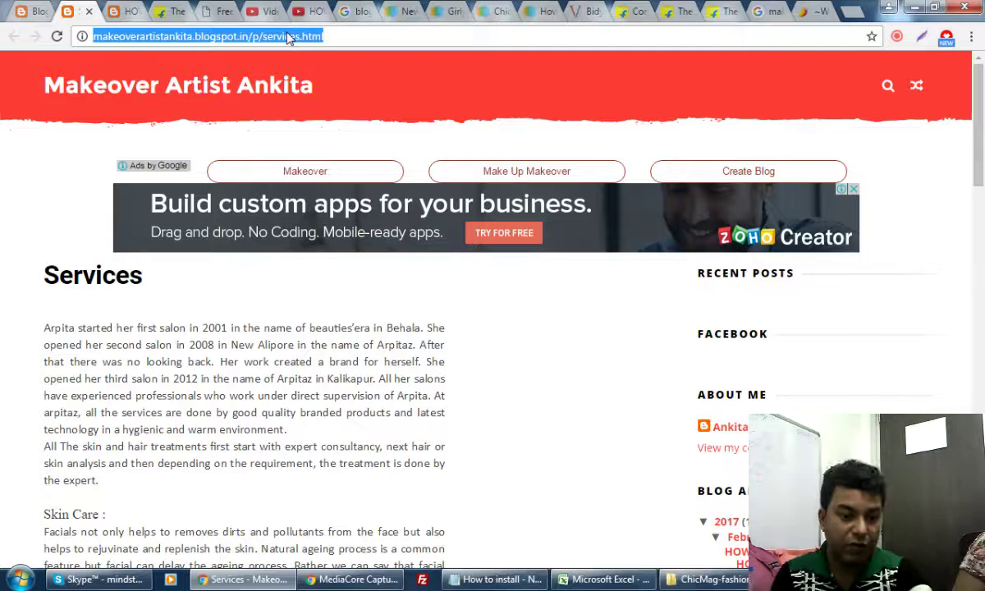
click(32, 12)
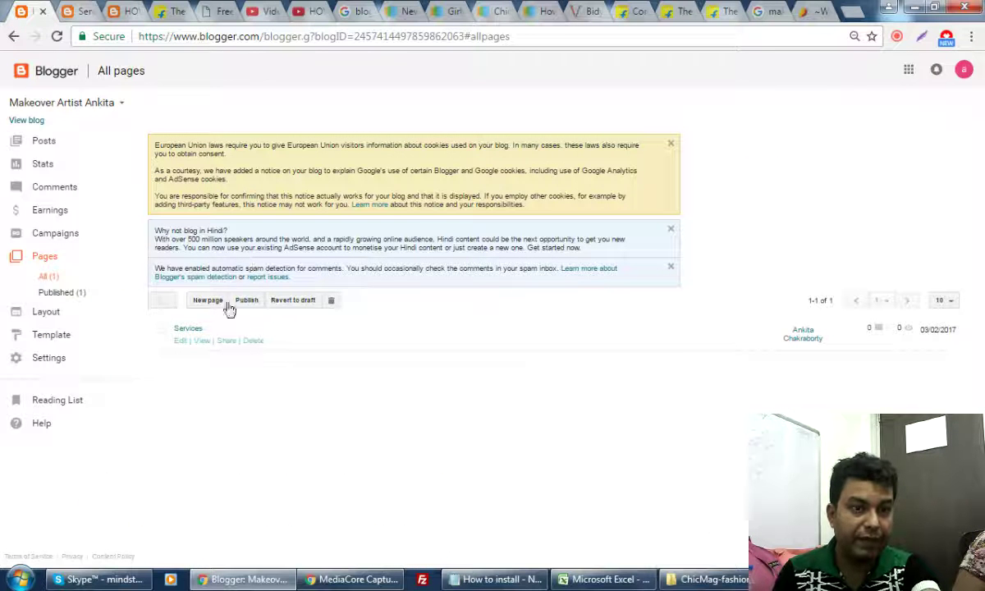
click(46, 312)
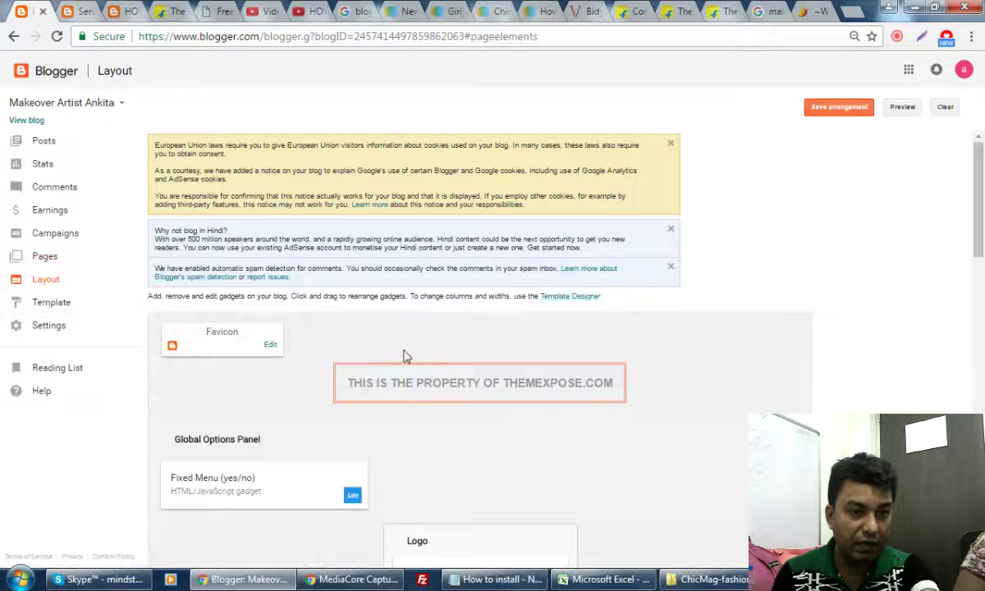
scroll(595, 352, down, 3)
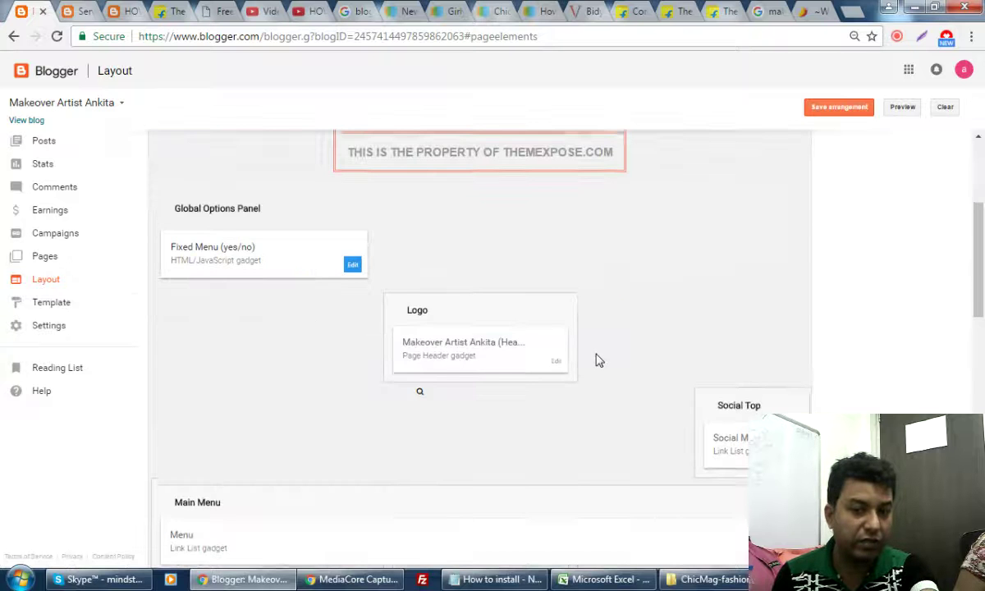
scroll(596, 357, down, 2)
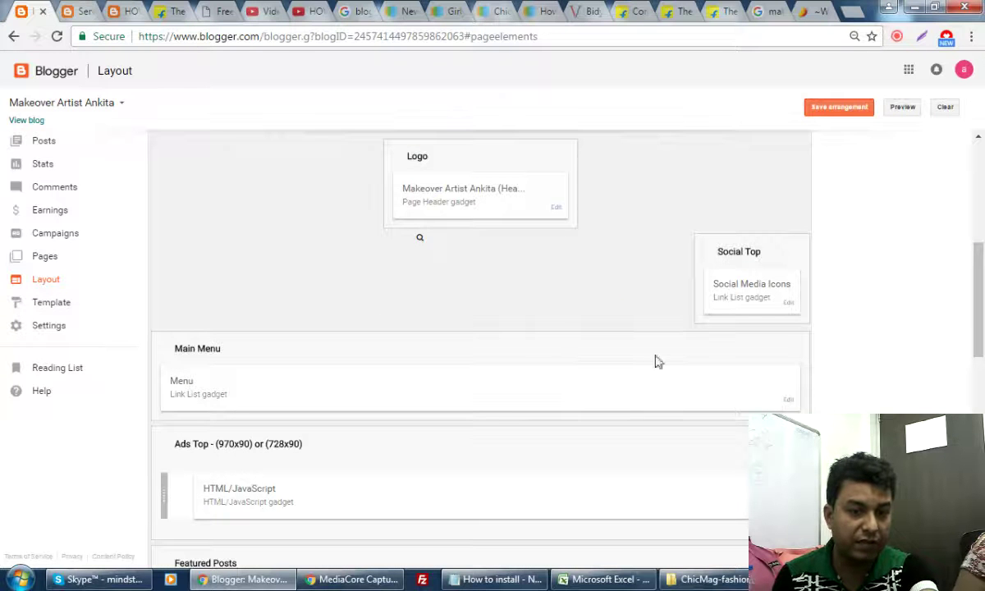
click(788, 400)
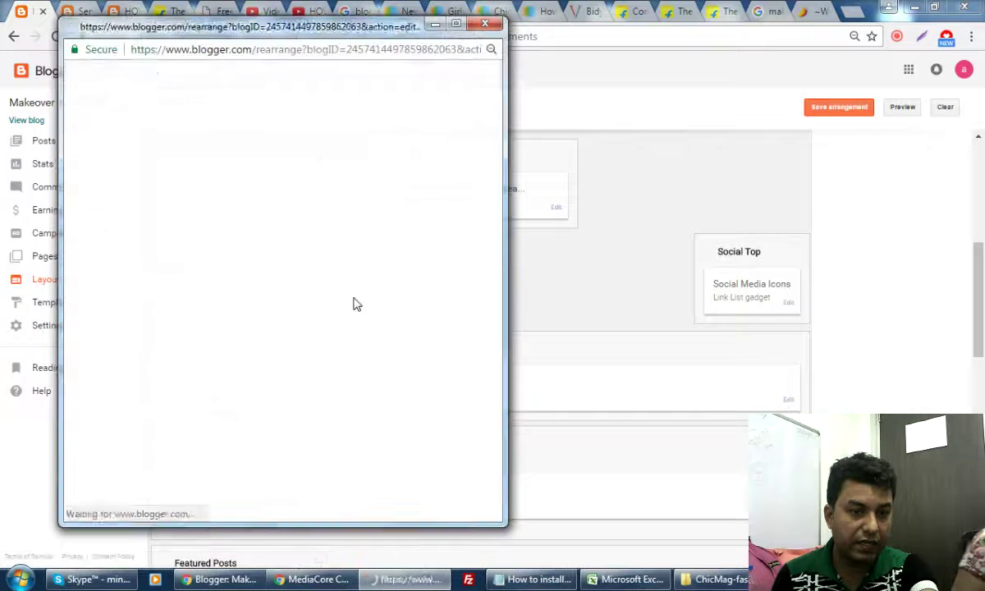
Add a link named "Services" with the copied page address to the Menu link list and save the gadget.
click(213, 150)
click(221, 230)
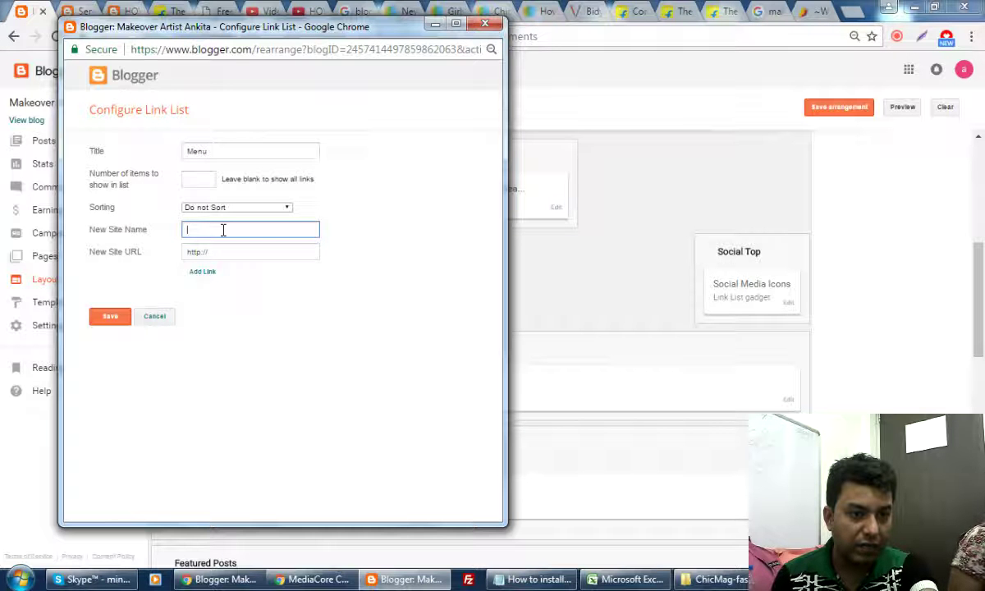
text(Services)
click(215, 253)
key(ctrl+v)
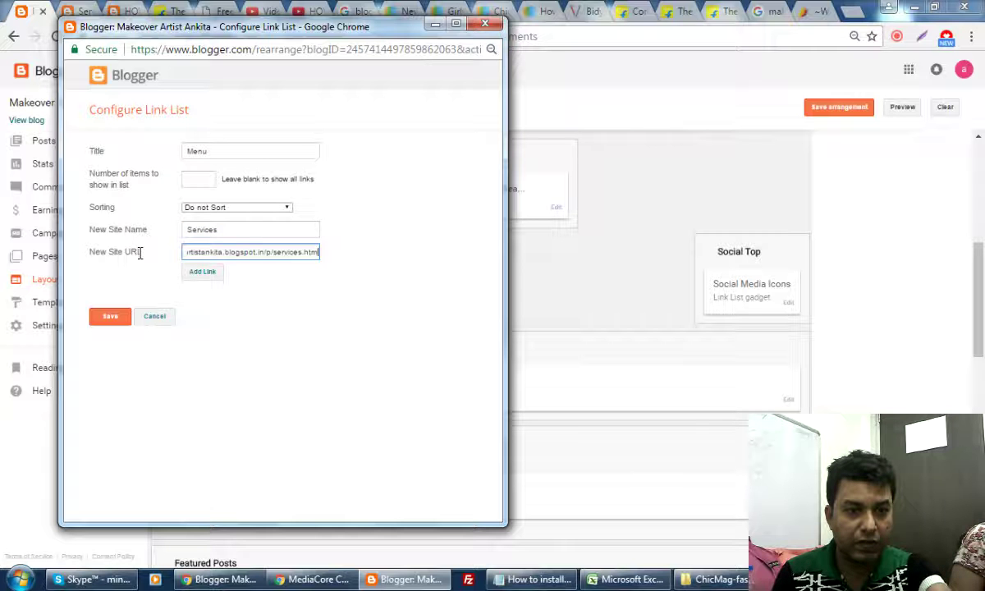
click(204, 274)
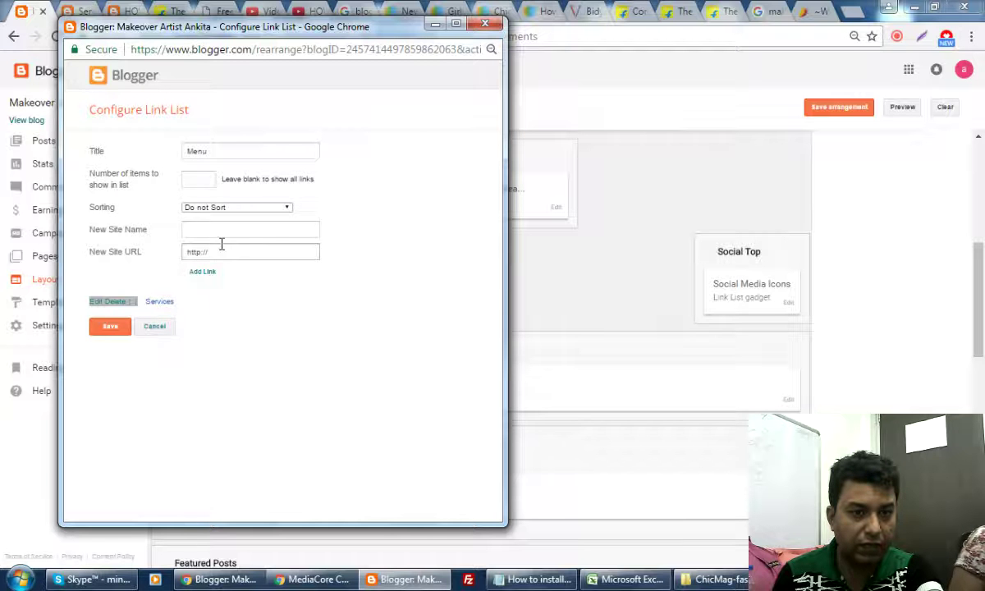
click(112, 327)
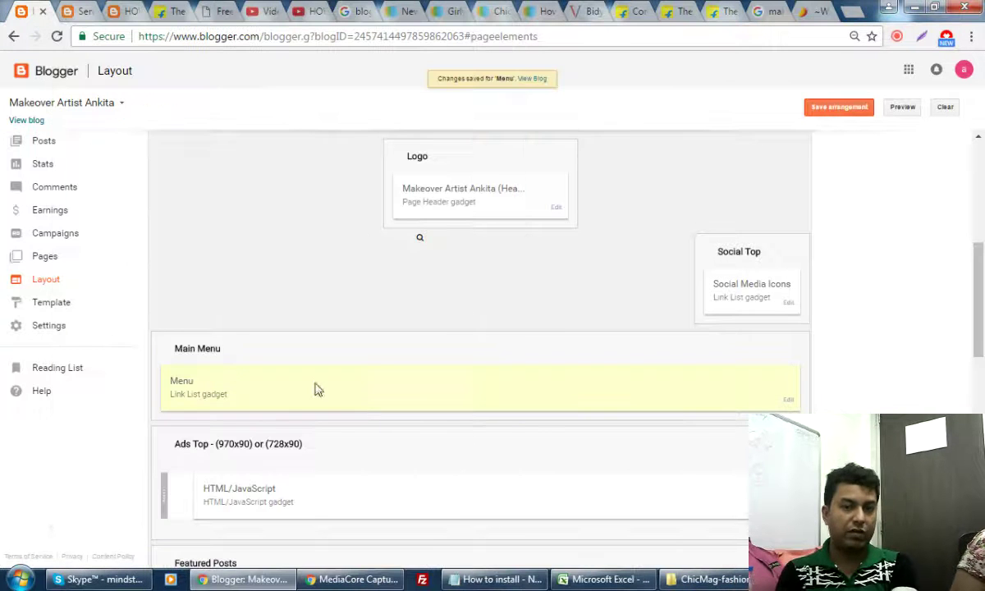
Save the layout arrangement and check the main menu on the blog's home page.
click(850, 109)
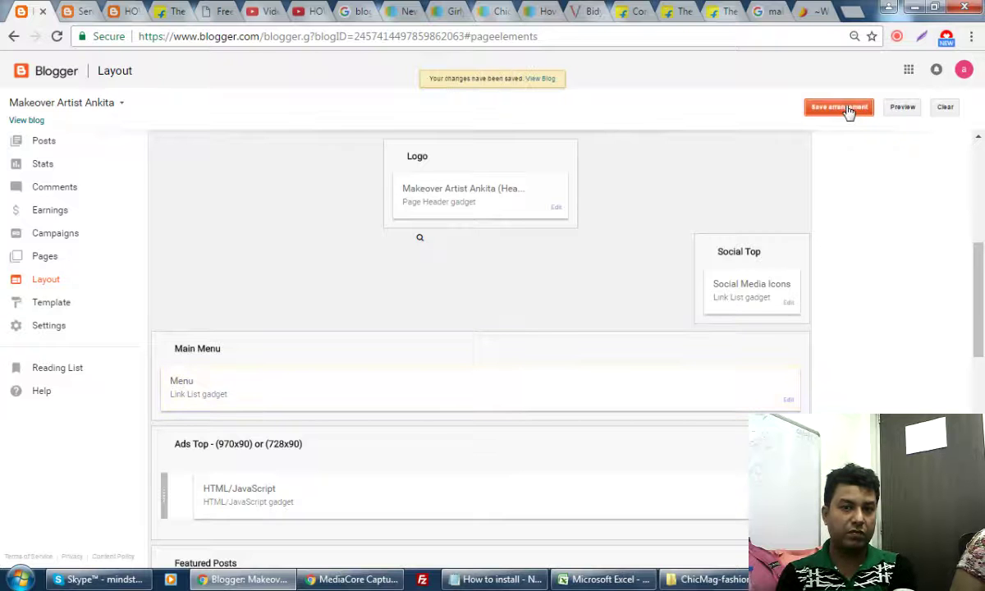
click(85, 11)
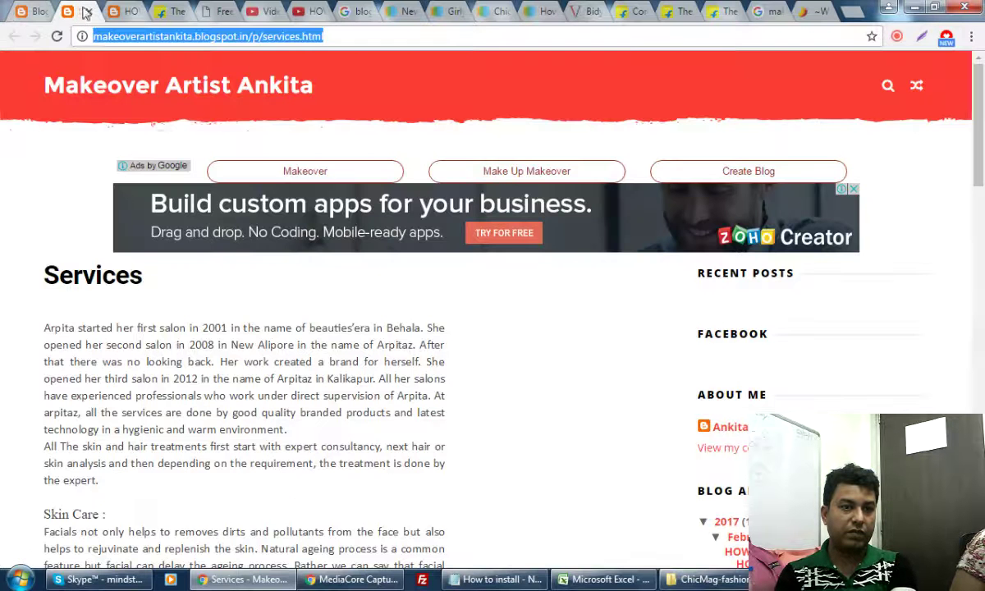
click(167, 92)
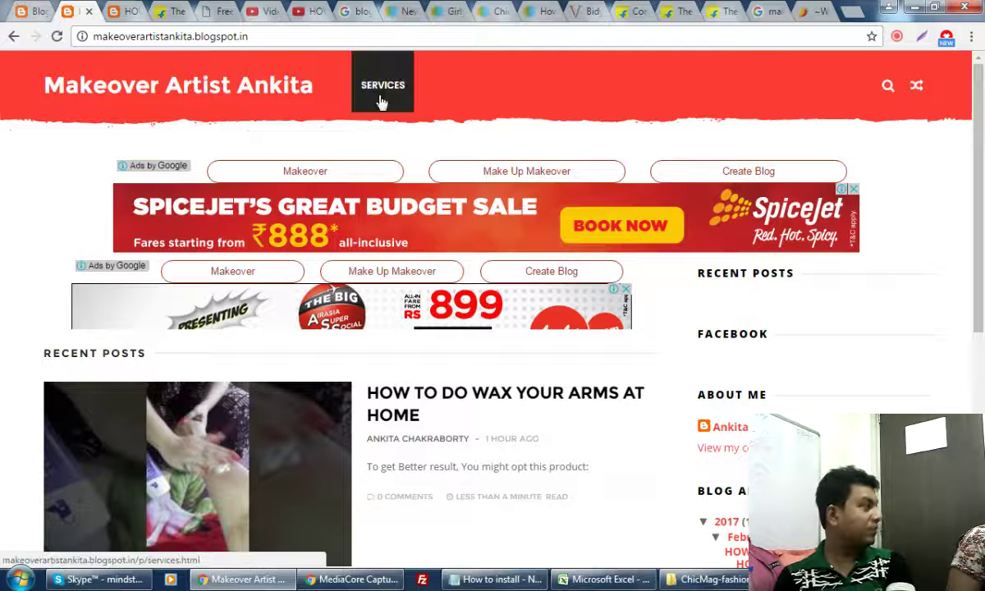
Open the Main Menu link list gadget in the blog layout and name the new link "Home".
click(33, 12)
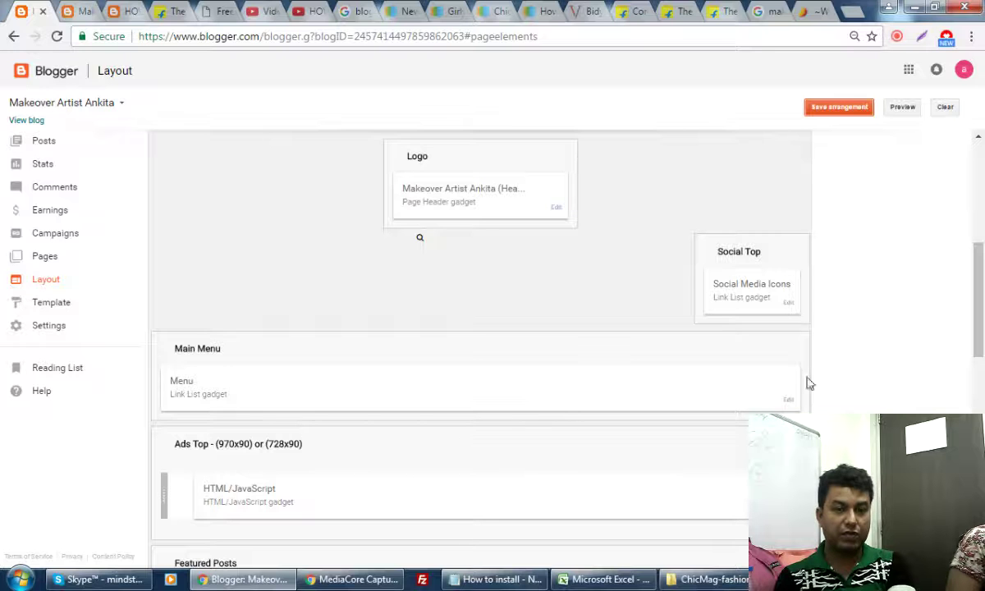
click(788, 401)
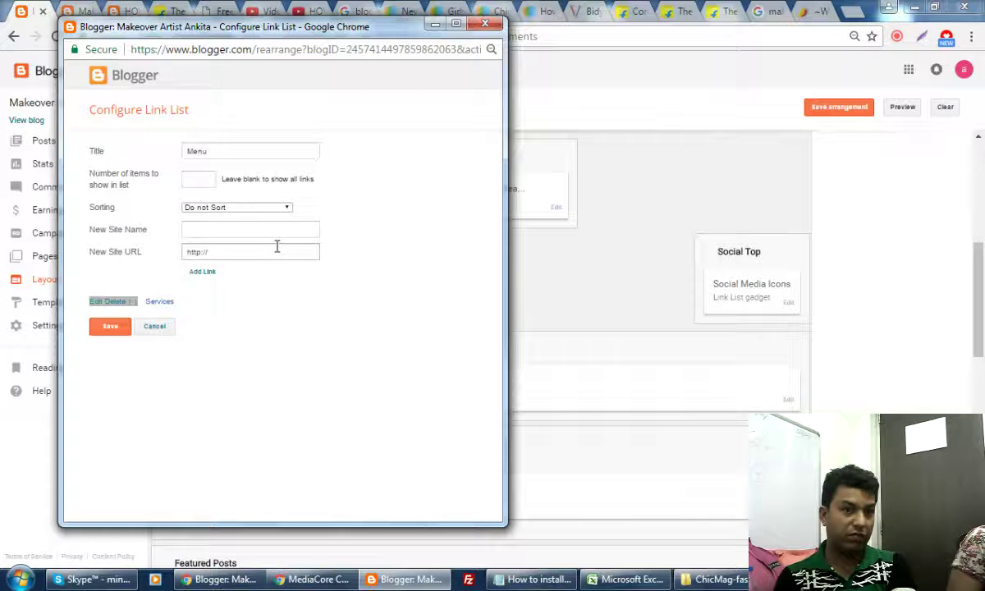
click(231, 229)
text(H)
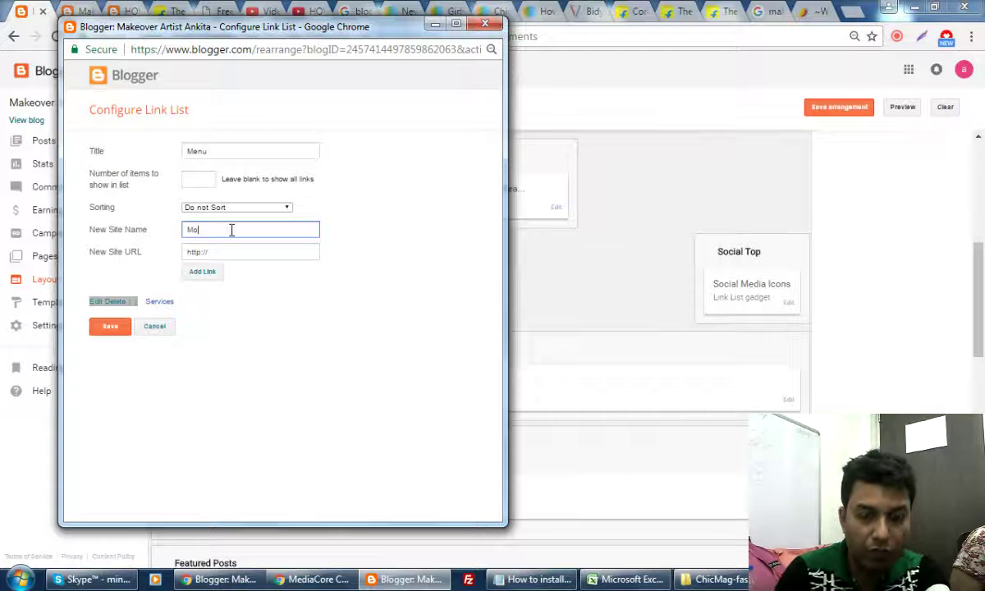
key(BackSpace)
text(Home)
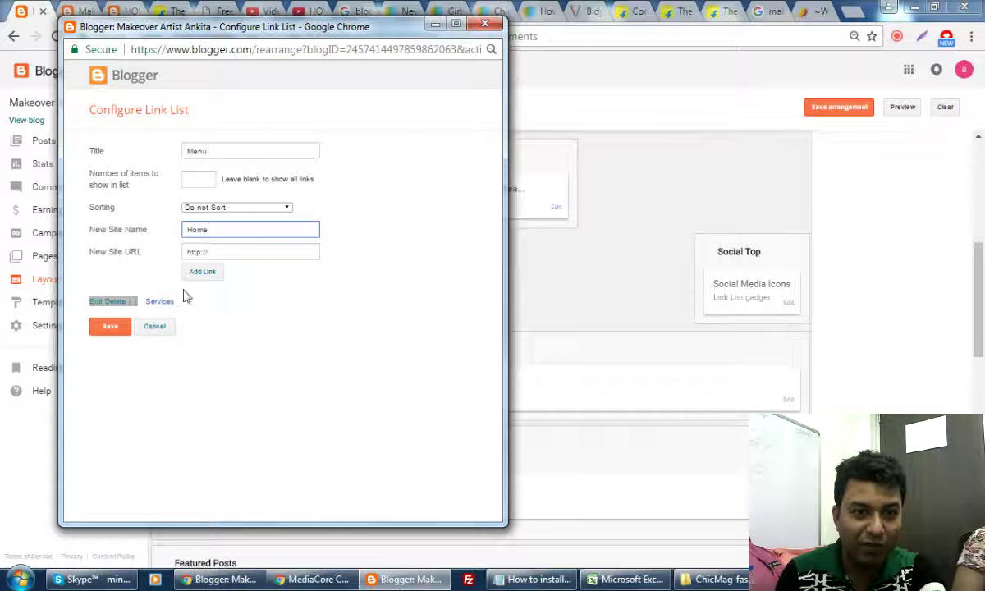
Set the Home link's URL to the blog's root address without the Services page path, add the link and save the gadget.
key(Tab)
text(http://makeoverartistankita.blogspot.com/p/services.html)
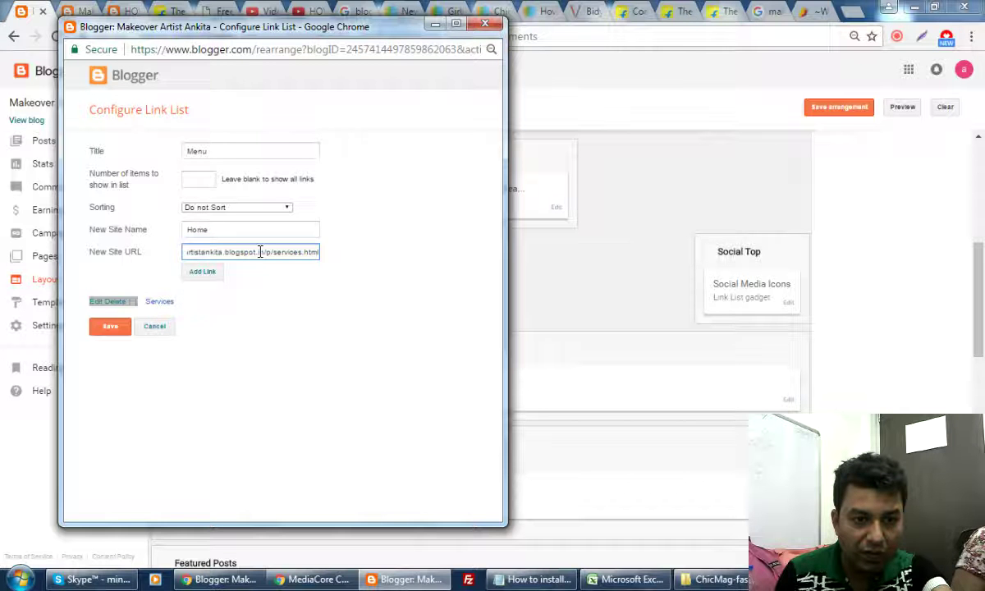
drag(265, 253, 464, 257)
key(BackSpace)
click(206, 274)
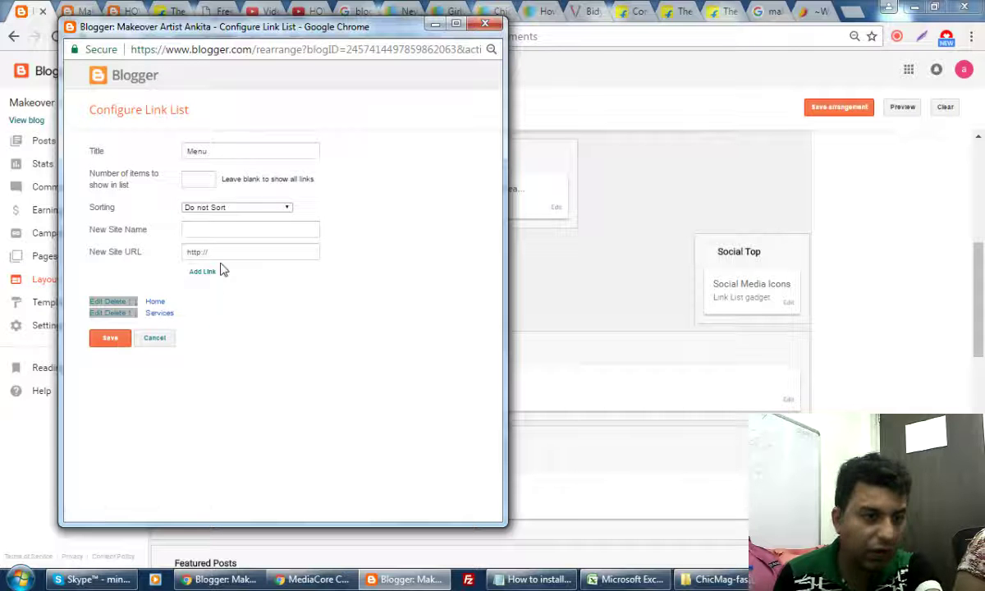
click(110, 339)
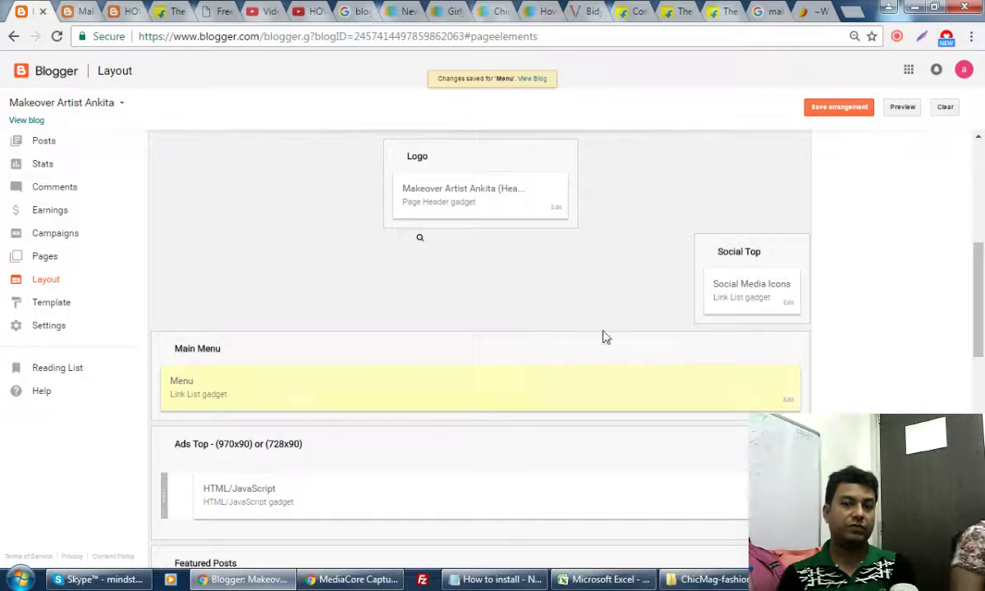
Save the layout arrangement and open the Services page from the live blog's menu to check the links.
click(845, 115)
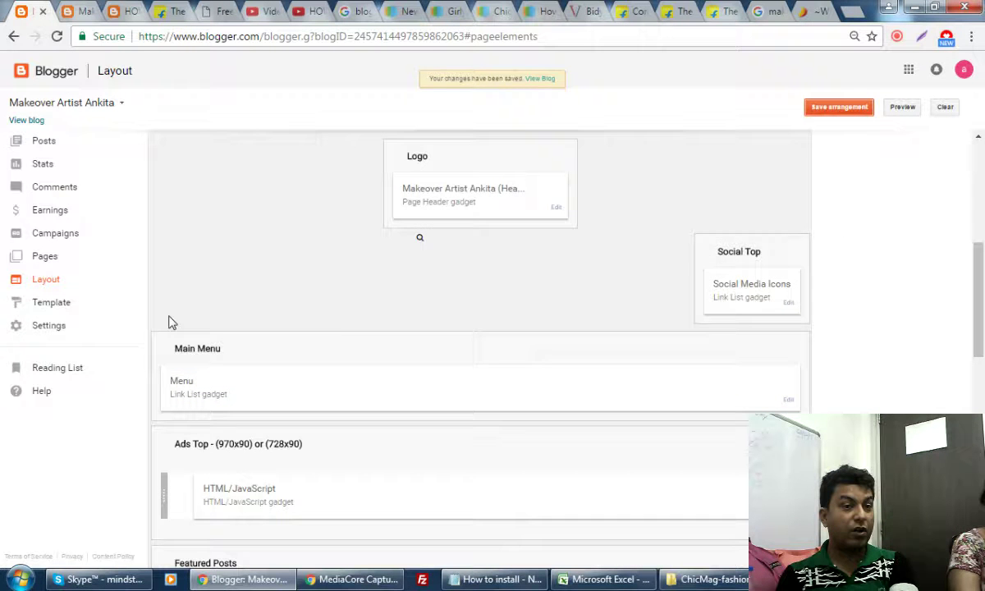
click(80, 11)
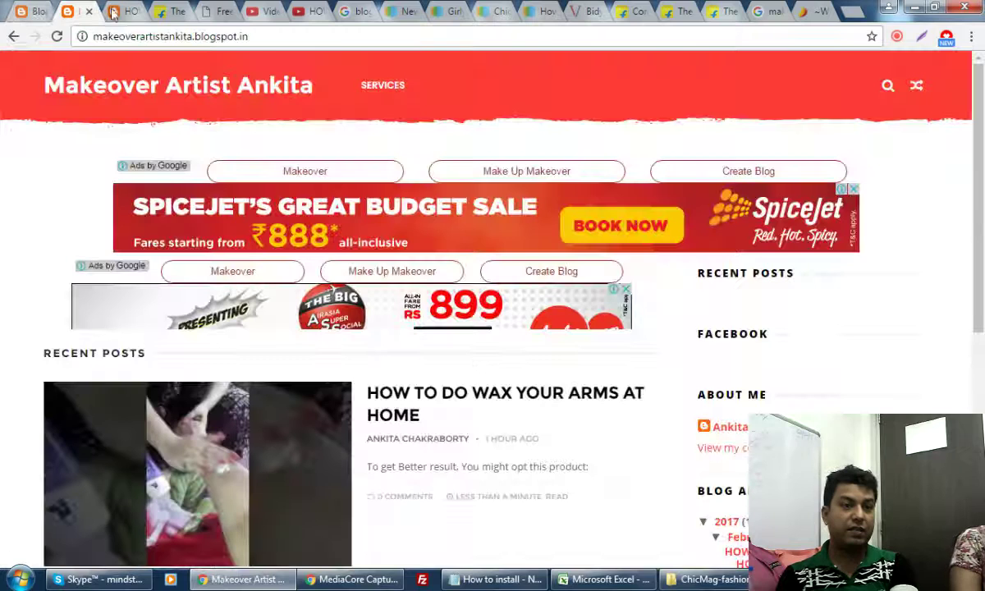
click(384, 87)
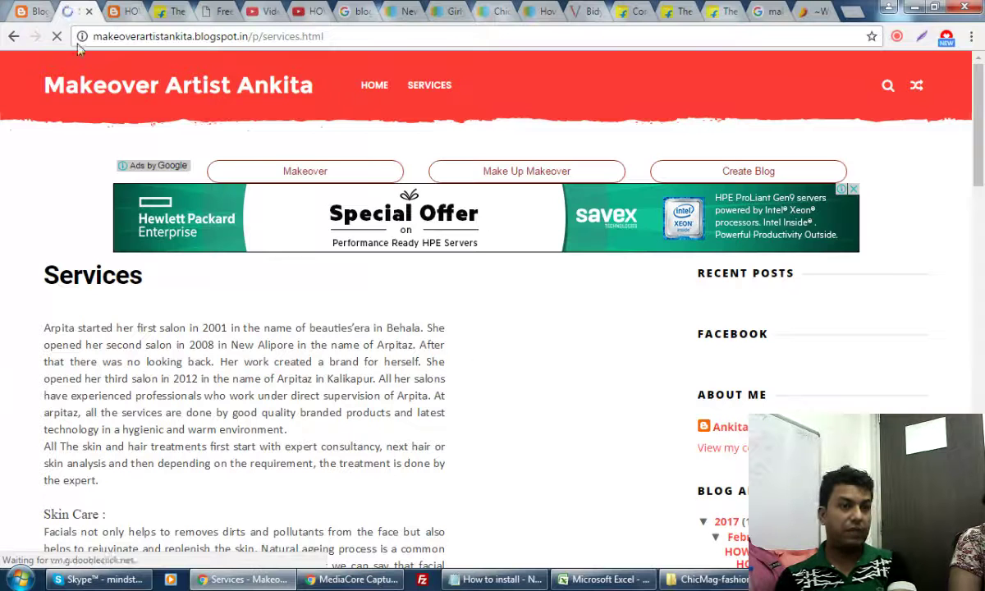
Return to the Blogger dashboard and open the published Services page for editing from the list of pages.
click(38, 13)
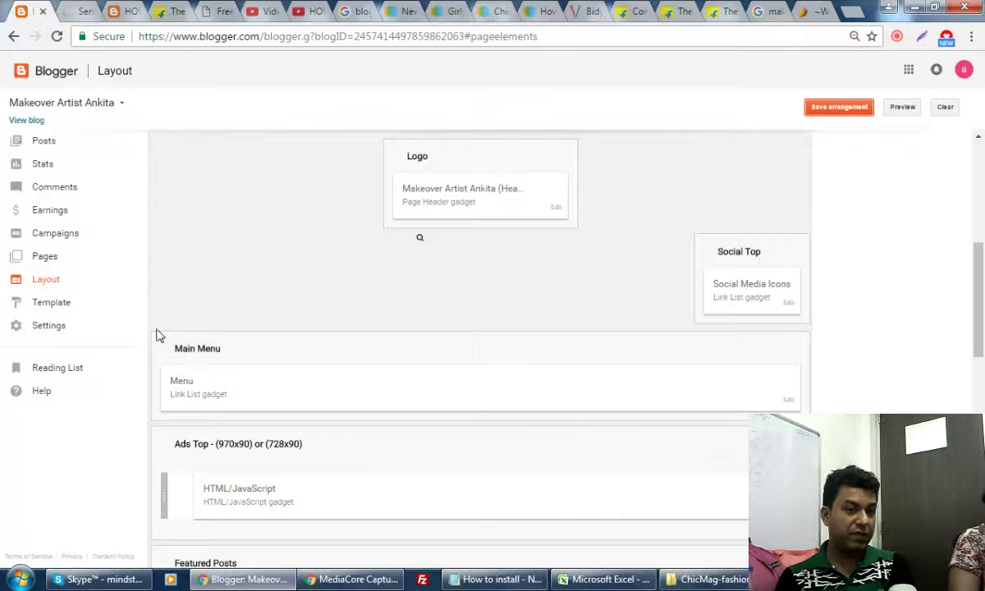
drag(978, 220, 977, 132)
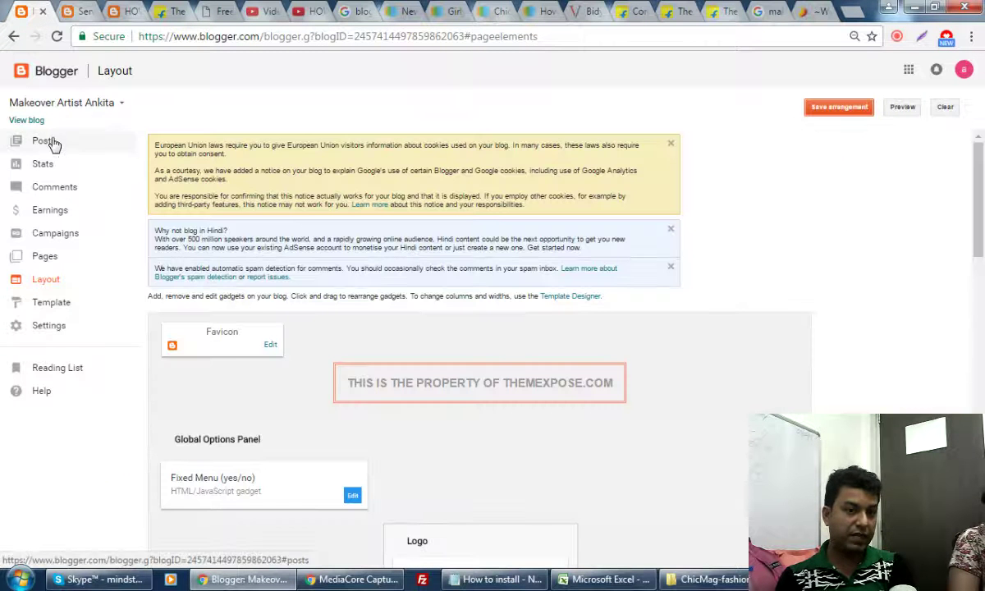
click(48, 261)
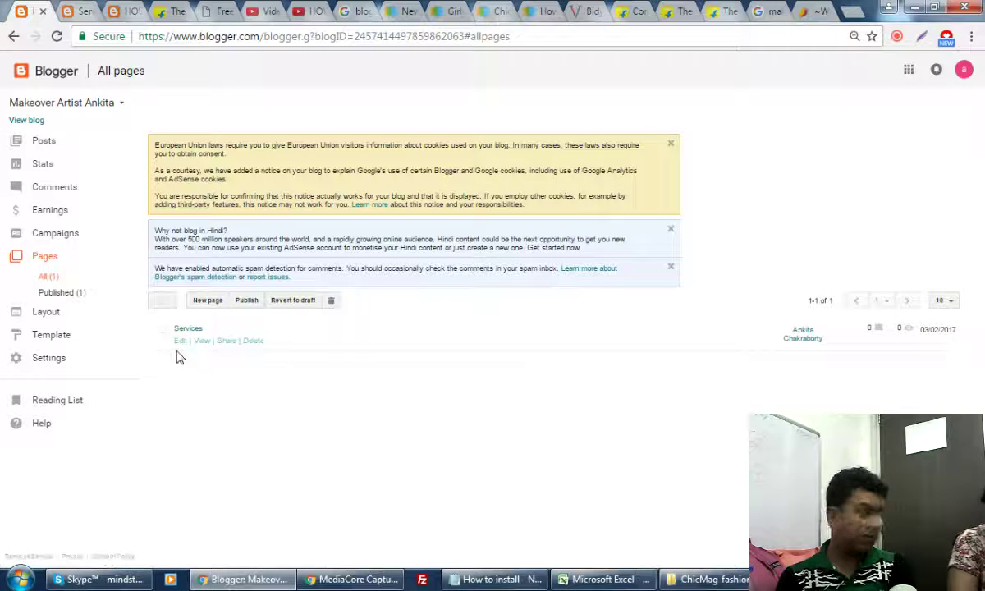
click(181, 341)
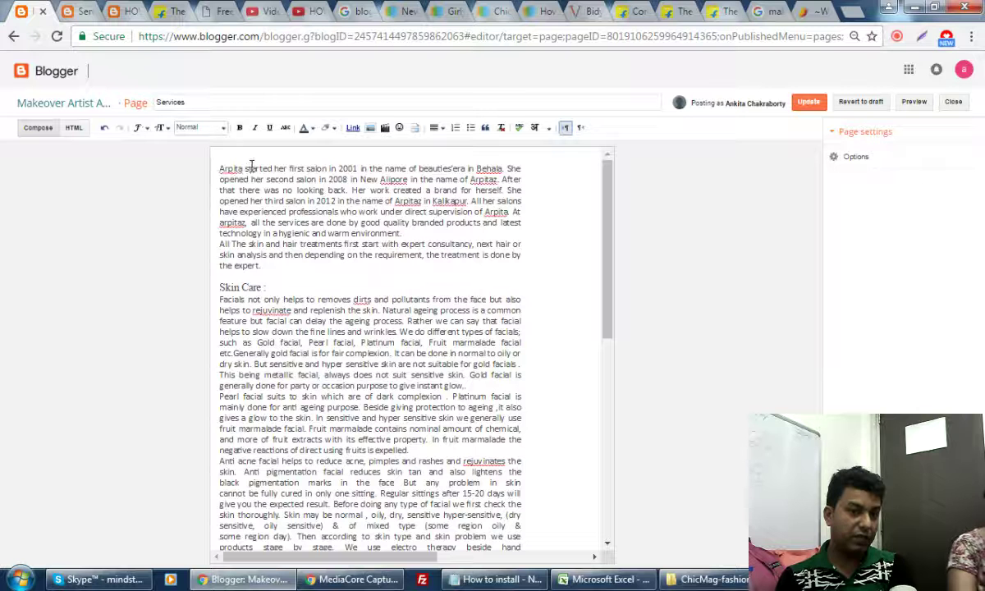
Review the Services page text and search it for the first name of the salon owner it mentions.
double_click(241, 168)
drag(380, 179, 502, 179)
scroll(412, 289, down, 10)
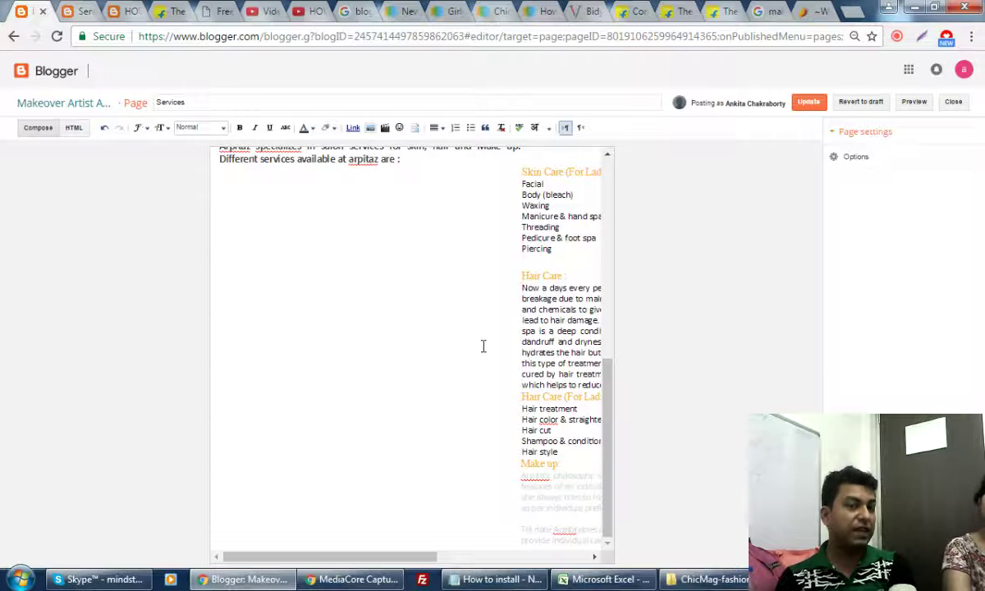
scroll(482, 346, up, 5)
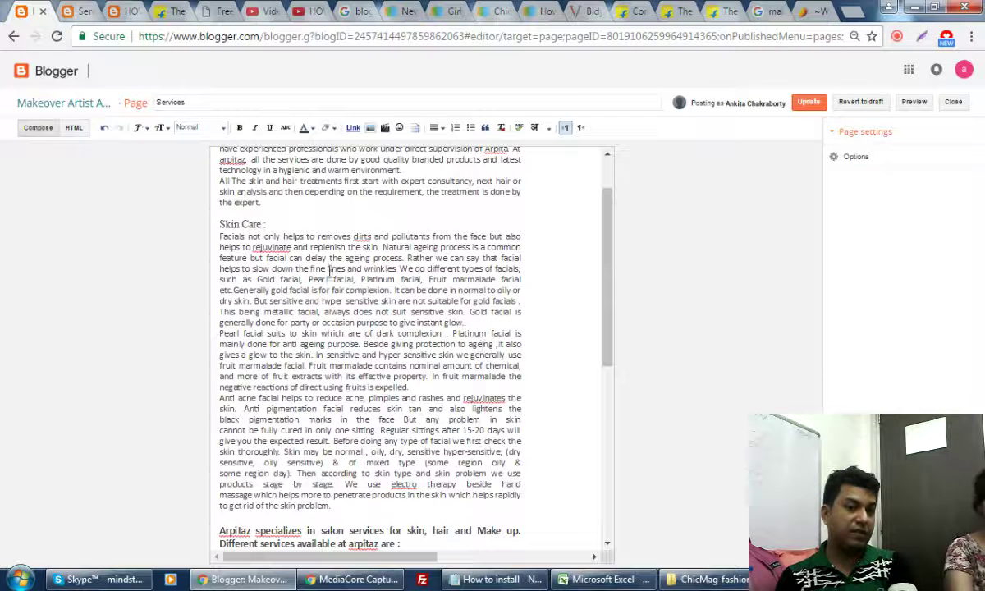
scroll(353, 462, down, 2)
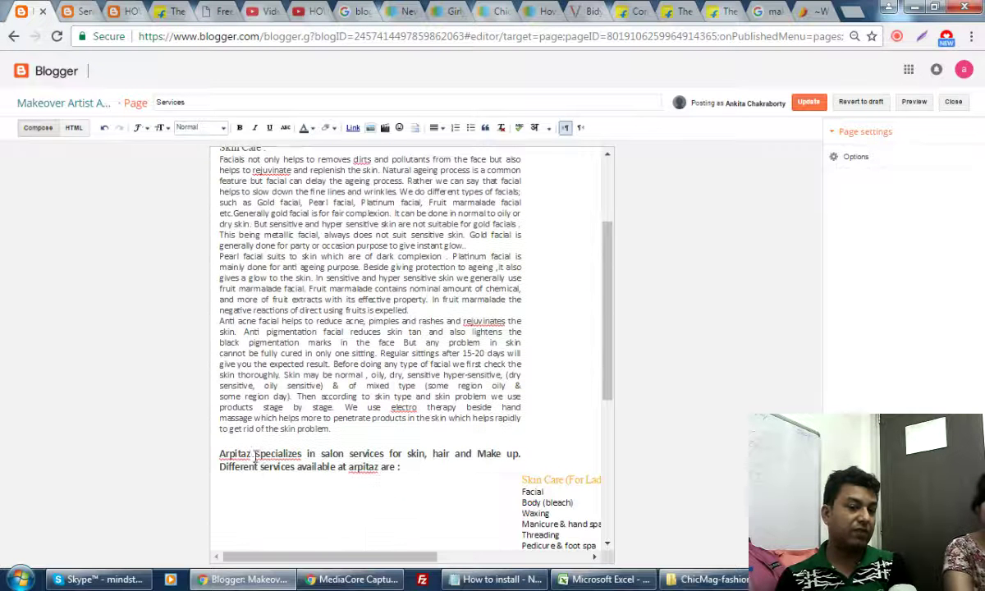
click(248, 451)
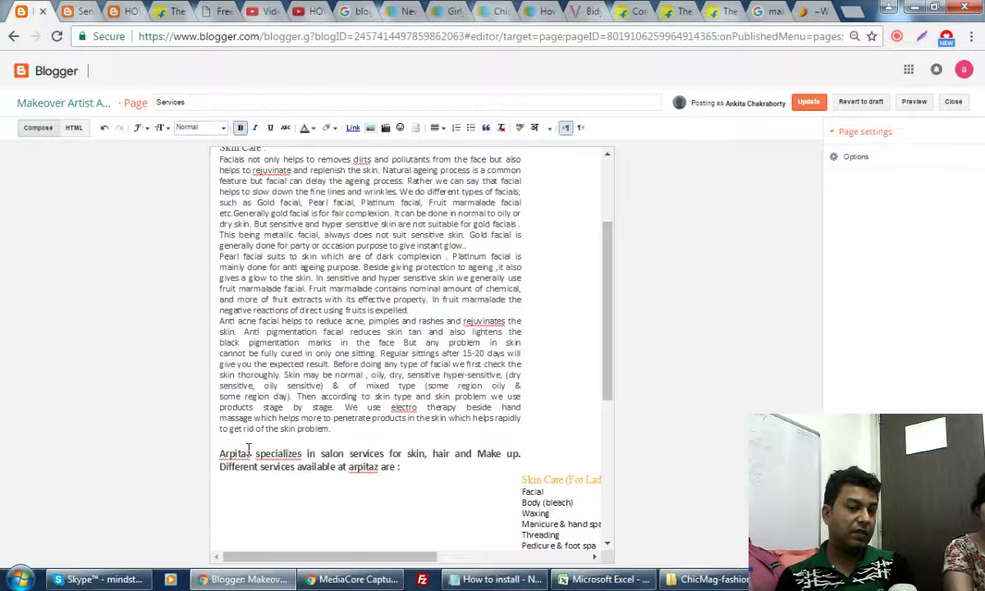
drag(249, 451, 224, 456)
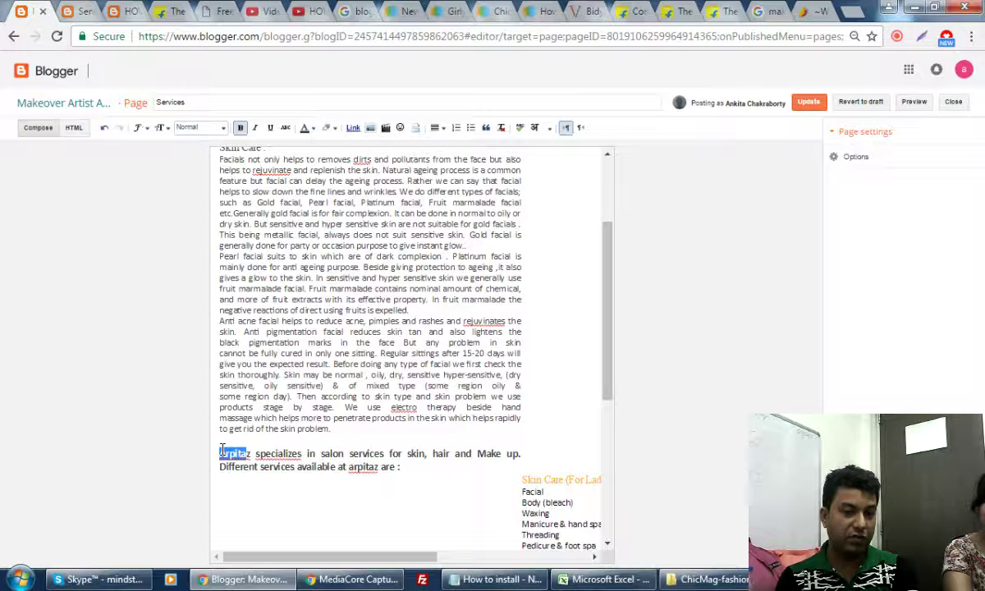
key(ctrl+f)
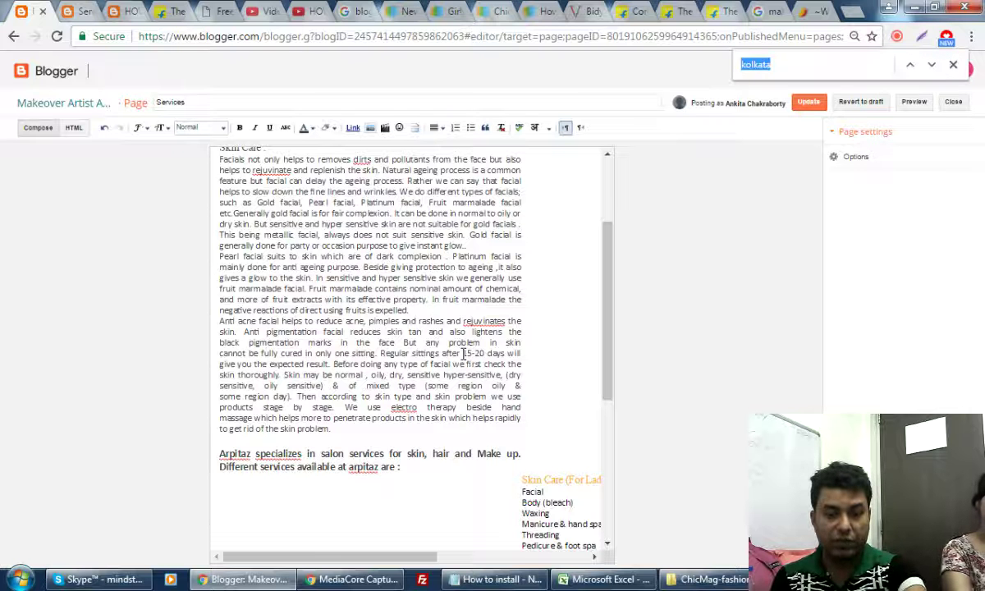
text(Arpita)
scroll(573, 383, up, 3)
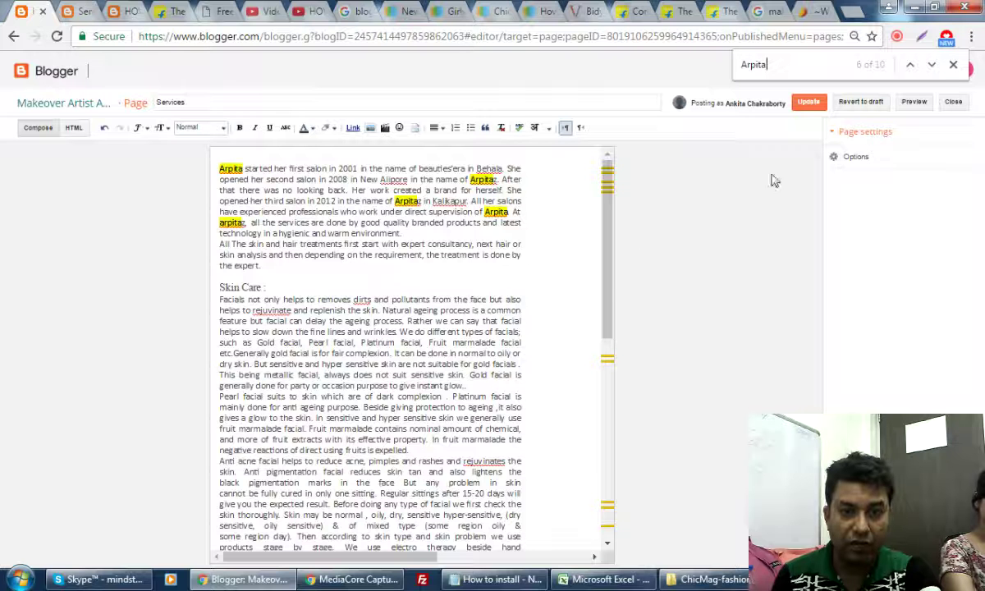
Copy the entire Services page text into a new Notepad document.
key(ctrl+a)
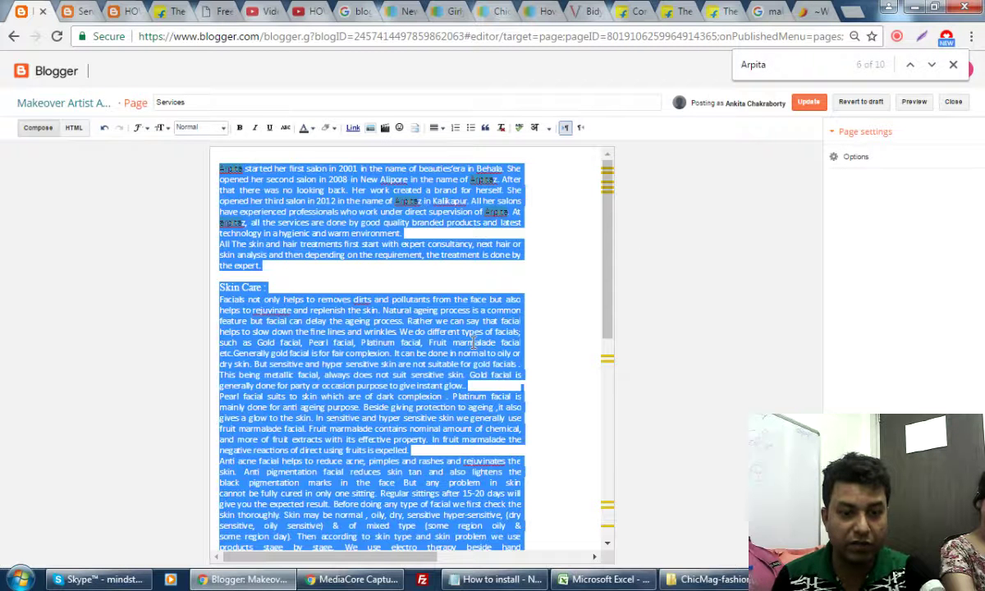
click(20, 579)
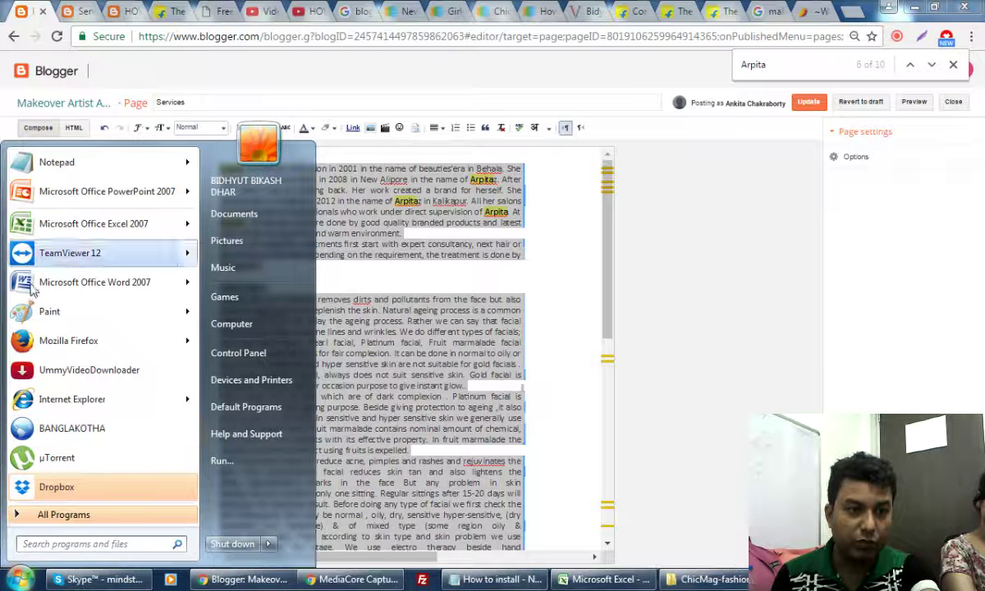
mouse_move(48, 156)
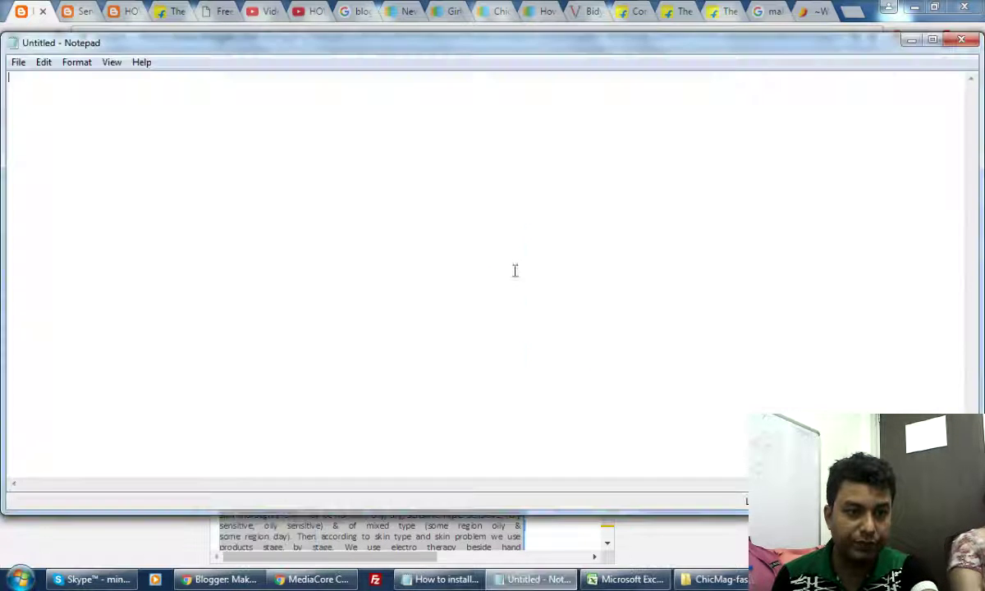
key(ctrl+v)
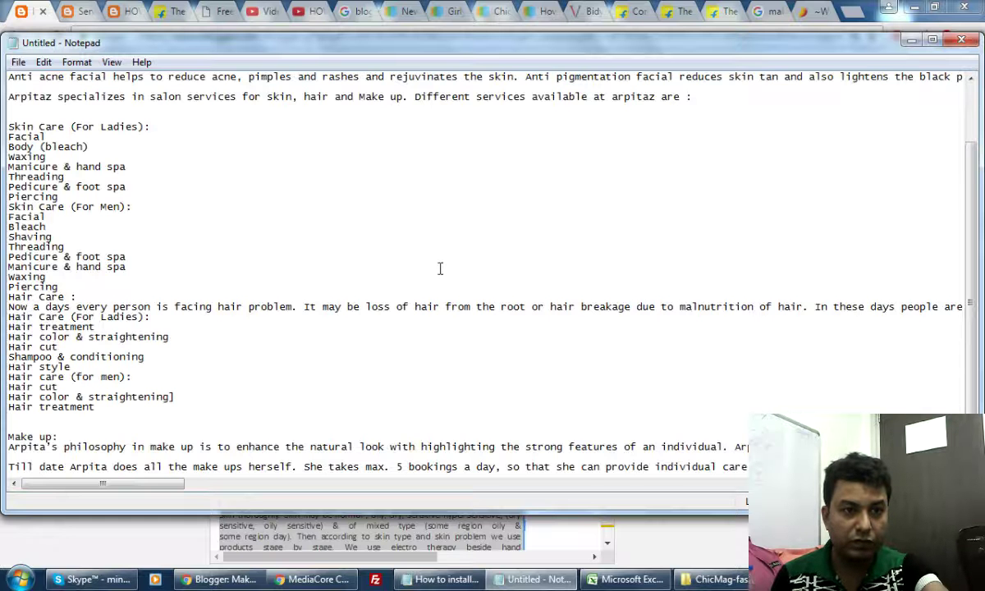
key(ctrl+a)
key(ctrl+f)
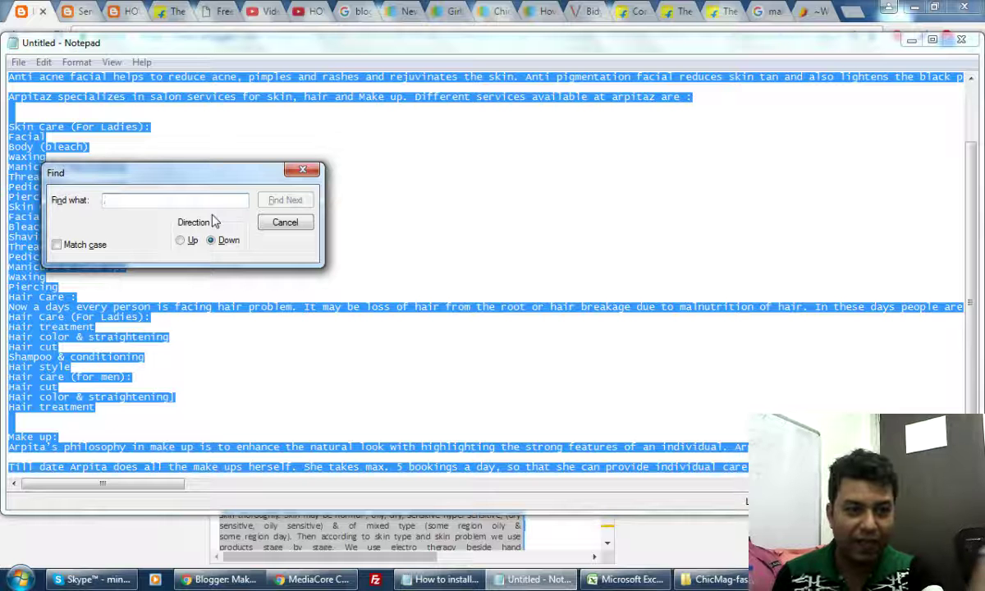
text(Arpita)
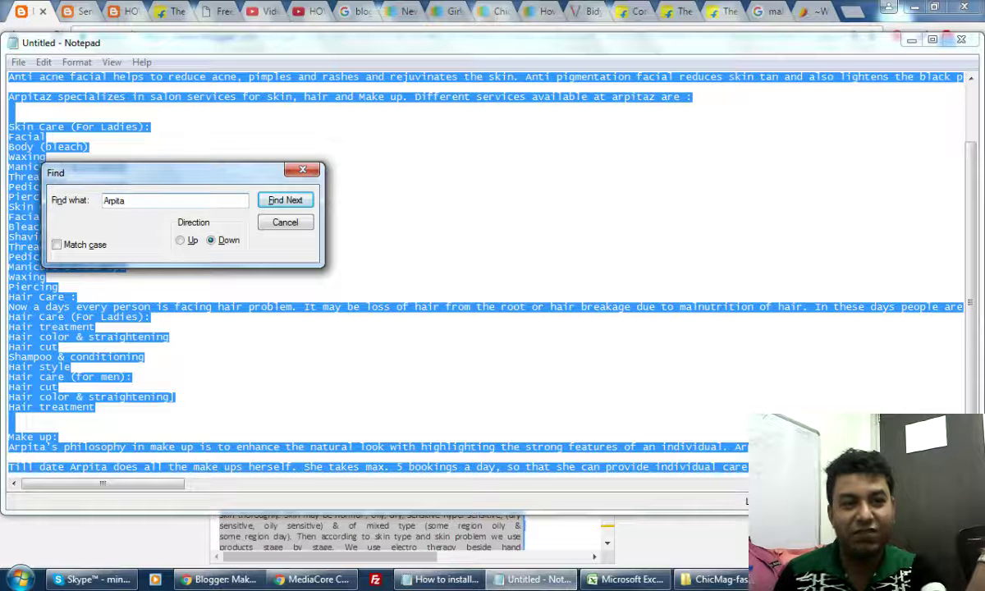
click(286, 222)
Replace every occurrence of the salon owner's first name in the Notepad text with the first name from the blog's title.
click(17, 62)
mouse_move(43, 62)
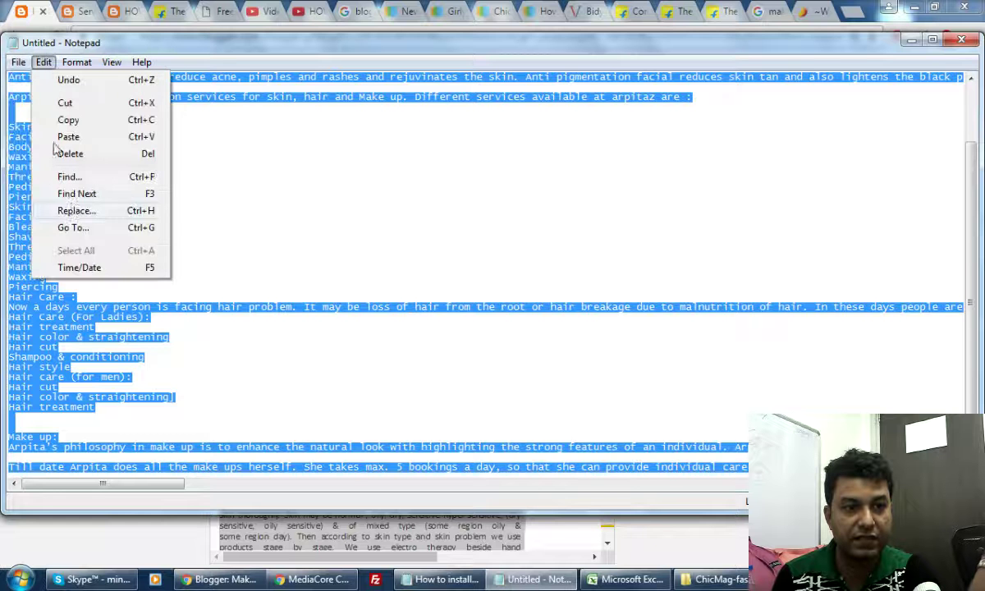
click(73, 210)
text(Arpita)
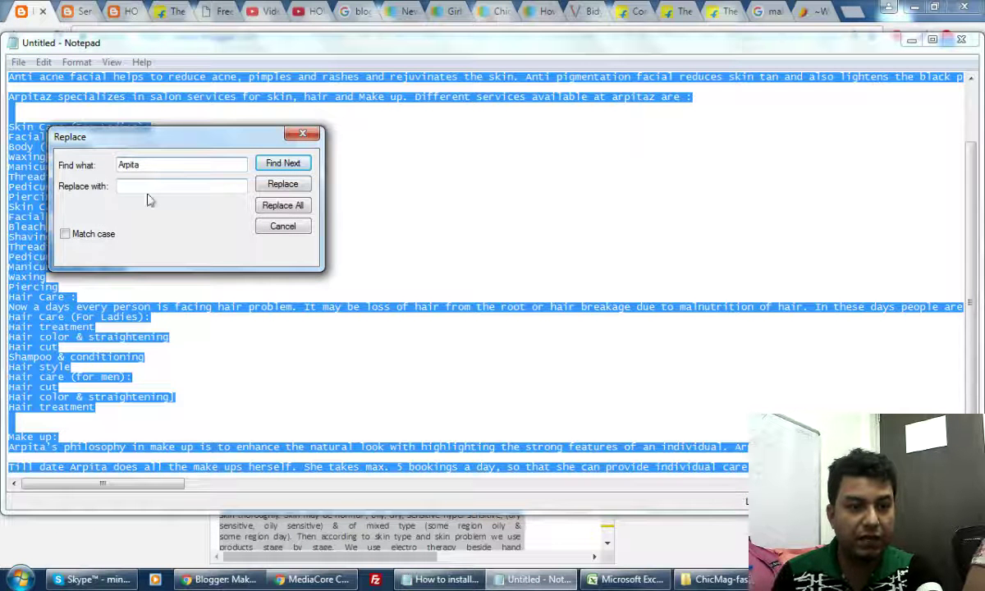
click(156, 186)
text(Ankita)
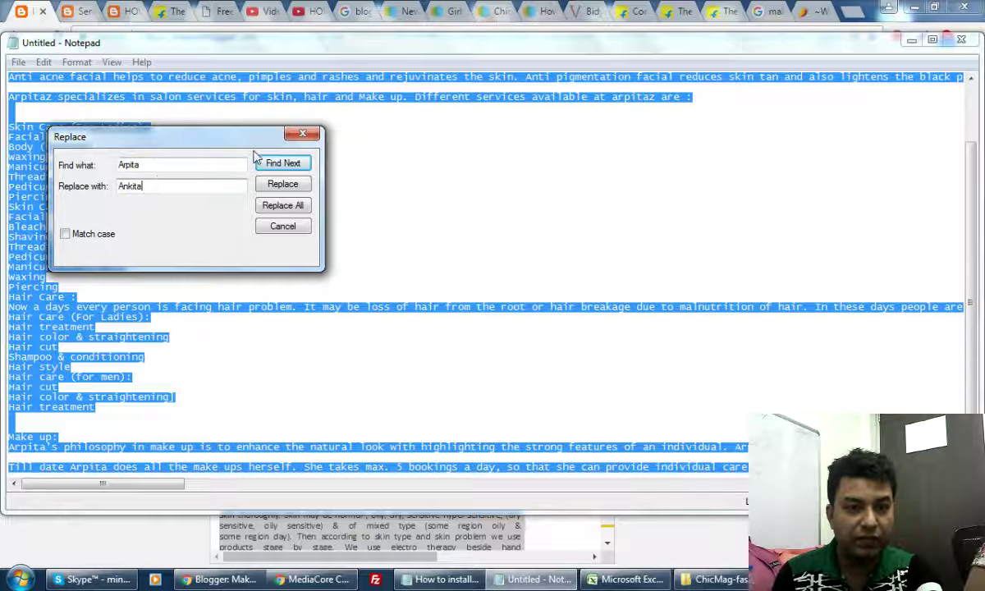
click(279, 206)
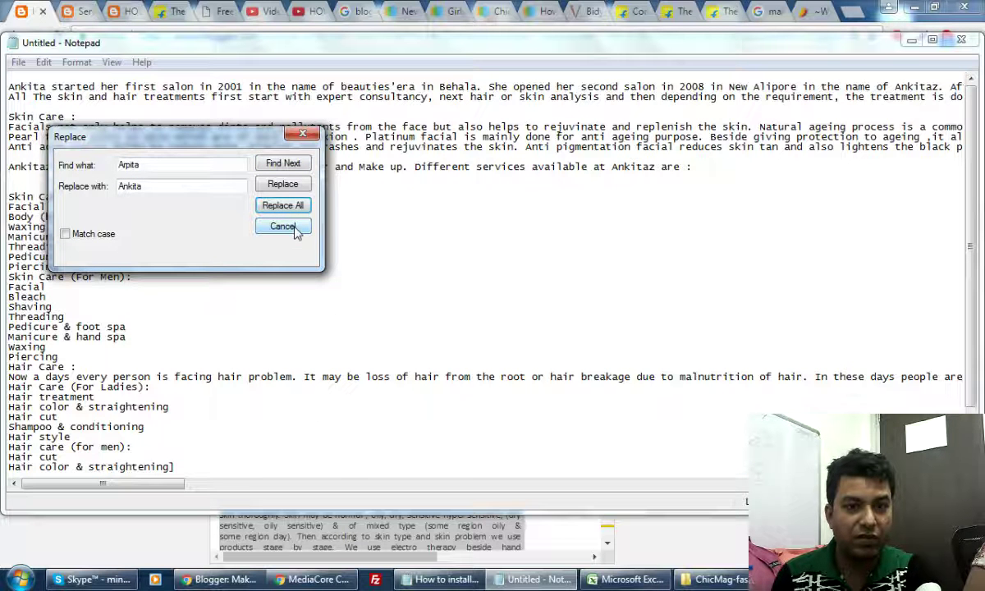
Search the Notepad text for "Alipur", with "Howrah" entered as the replacement word.
drag(156, 164, 90, 164)
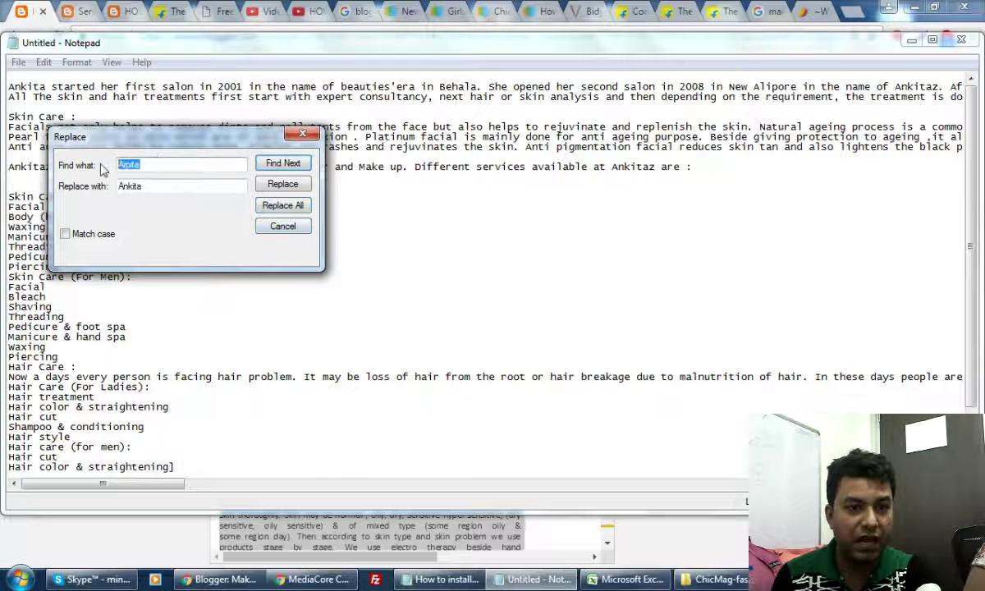
text(How)
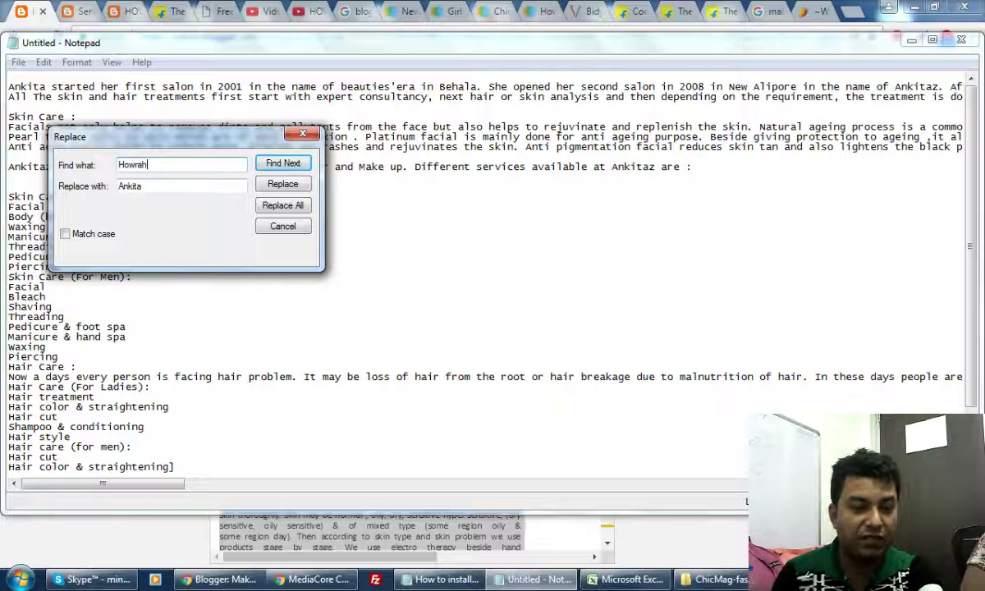
text(ra)
key(BackSpace)
key(BackSpace)
key(BackSpace)
key(BackSpace)
key(BackSpace)
text(Alipur)
key(Tab)
text(Howrah)
key(Return)
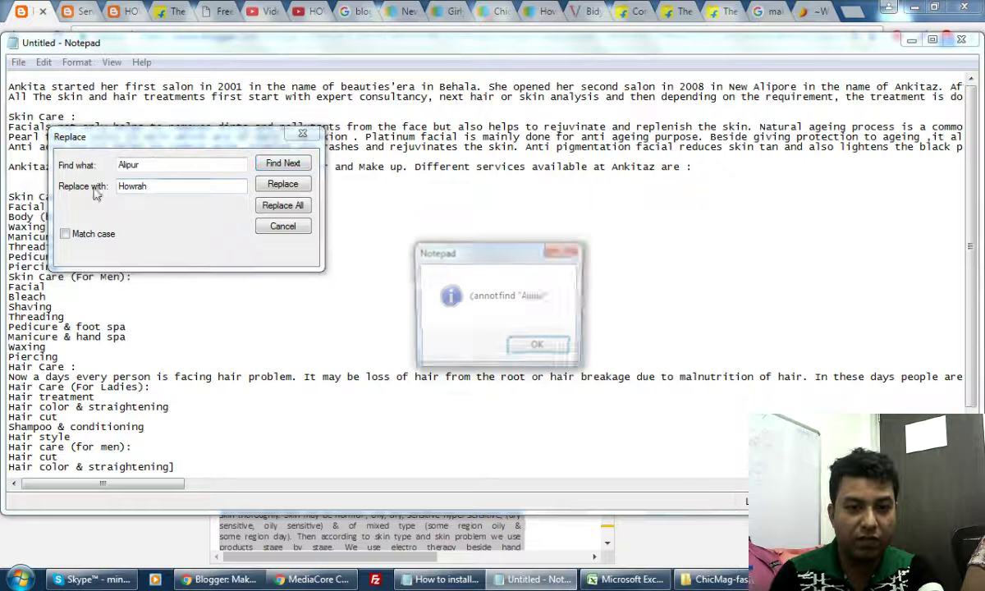
click(569, 349)
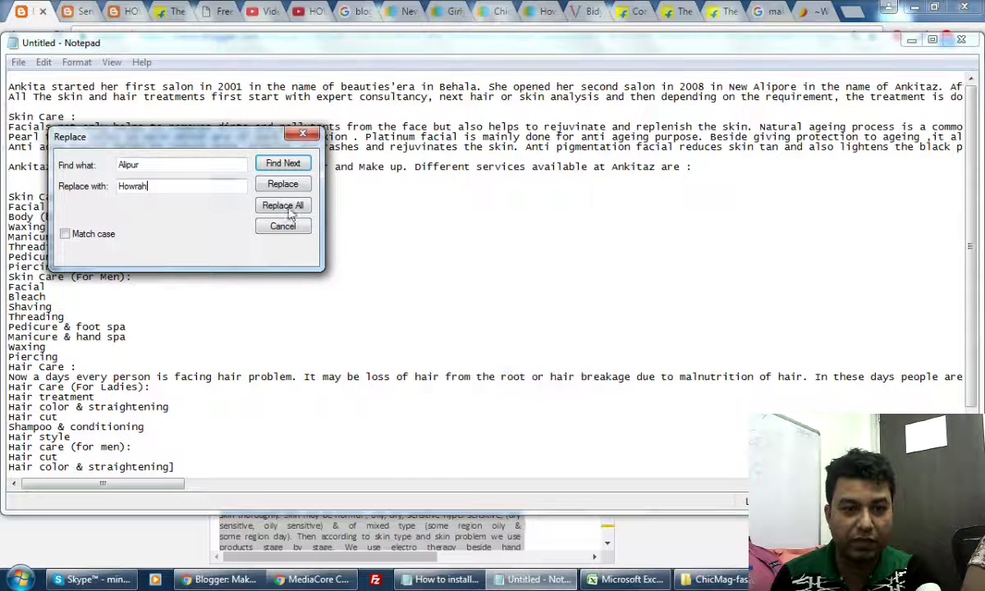
Correct the search word to "Alipore" and replace every occurrence in the Notepad text with "Howrah".
click(167, 168)
key(BackSpace)
key(BackSpace)
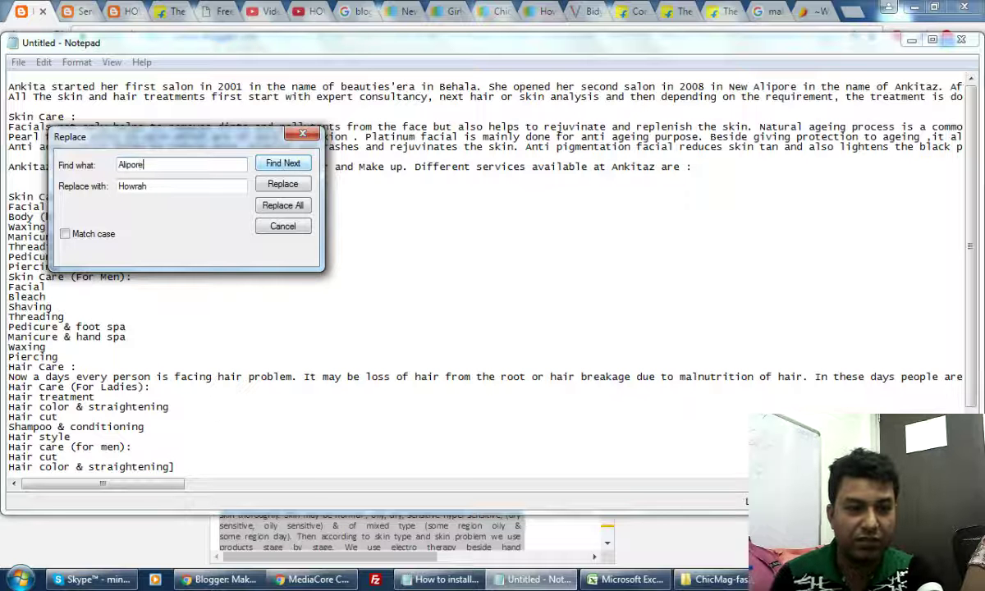
click(288, 207)
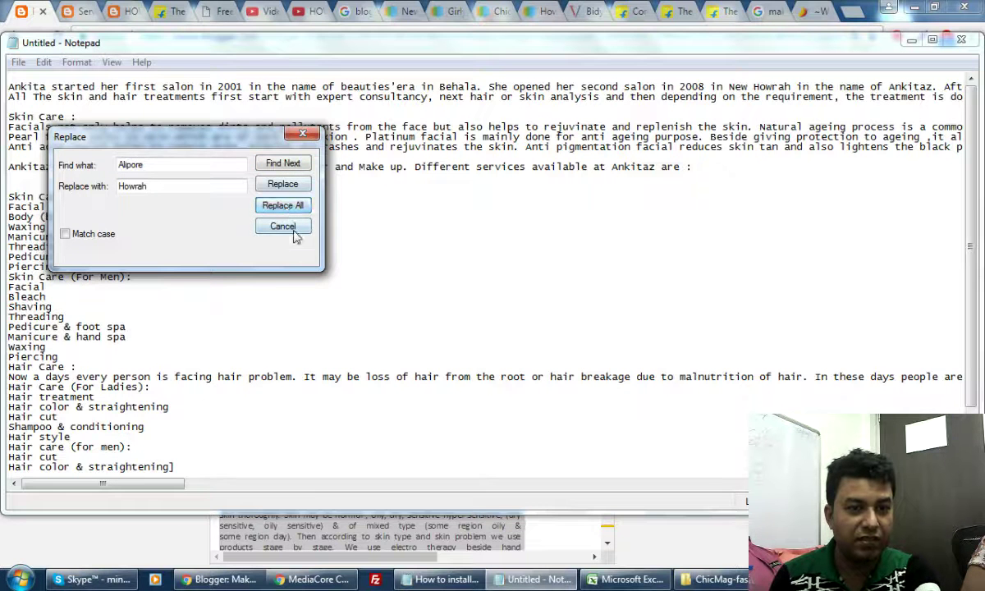
click(286, 229)
Copy the whole edited Notepad text over the Services page content in the Blogger editor and update the page.
key(ctrl+a)
key(ctrl+c)
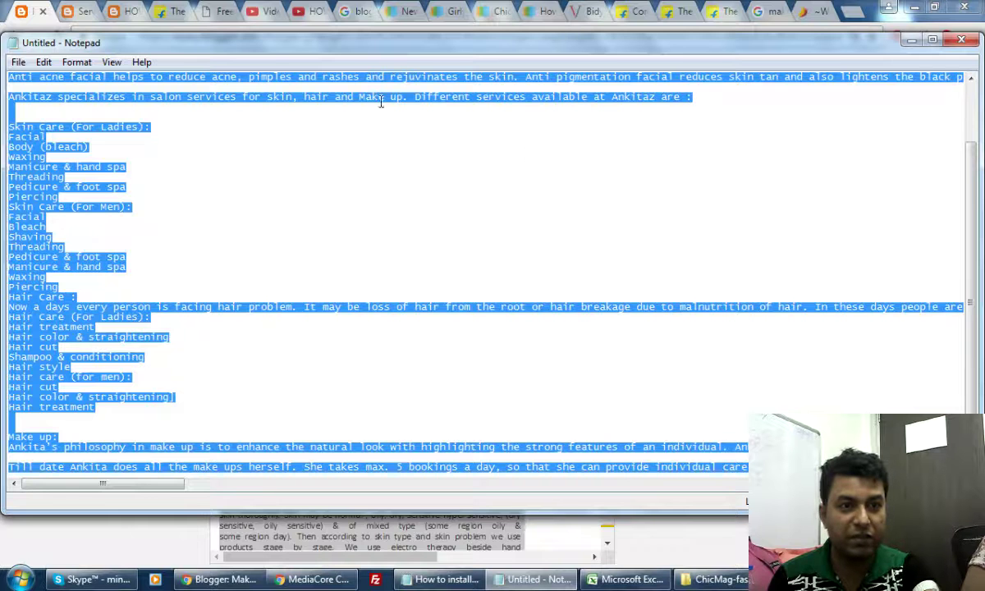
key(alt+Tab)
key(ctrl+v)
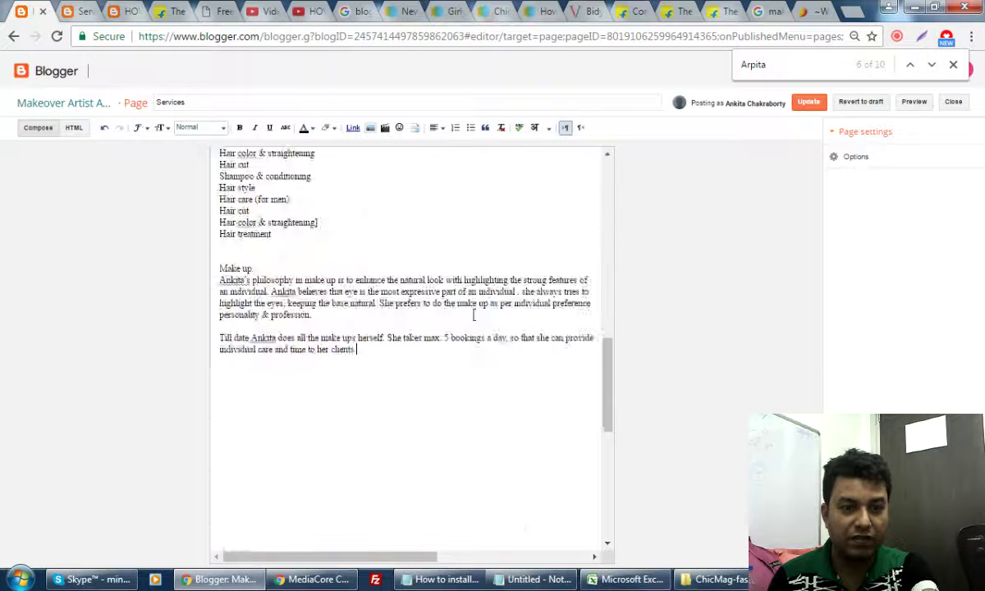
scroll(512, 378, up, 15)
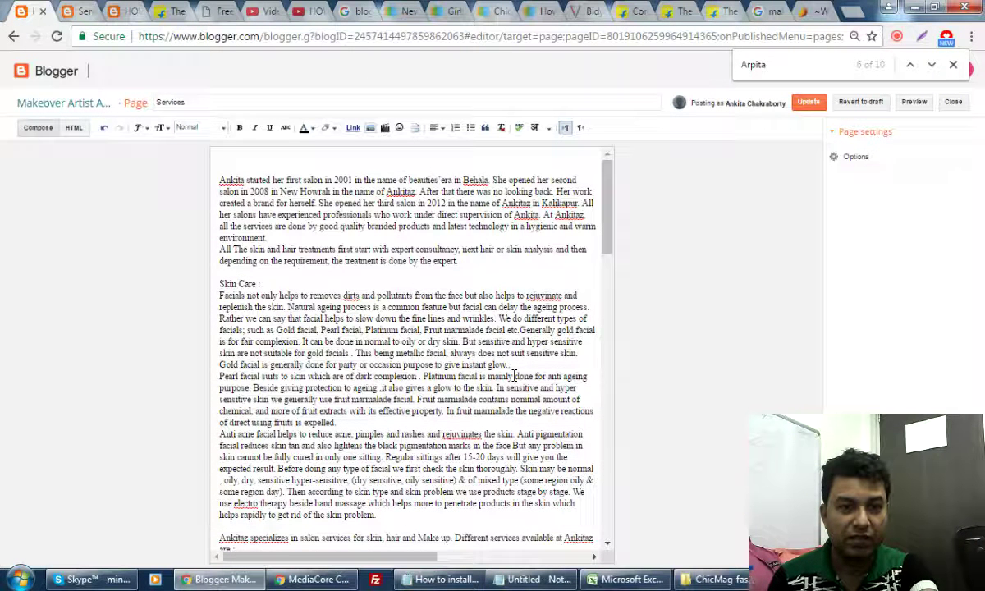
click(809, 102)
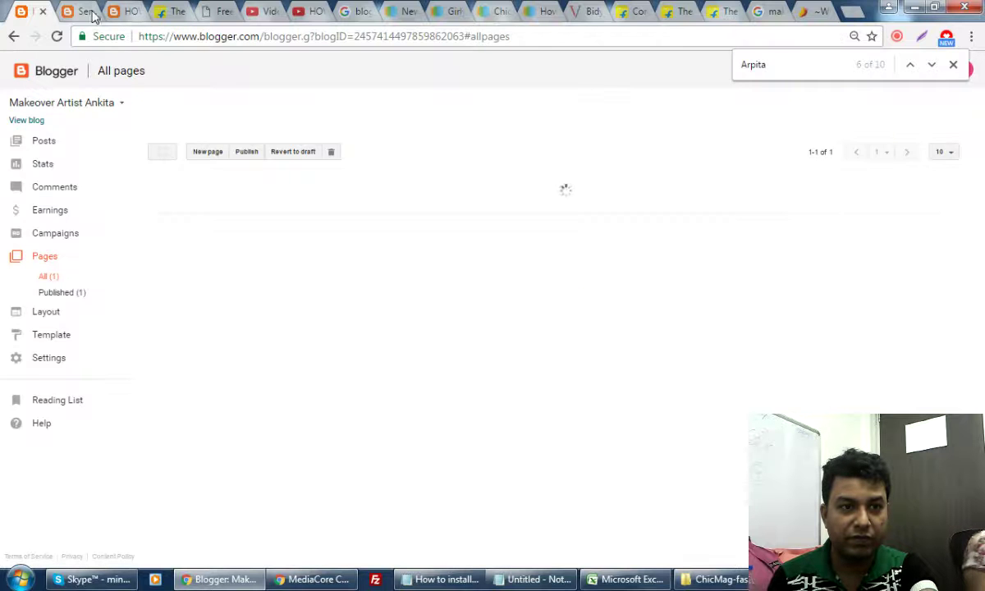
Reload the live Services page, check its revised text, and go to the blog's home page.
click(84, 11)
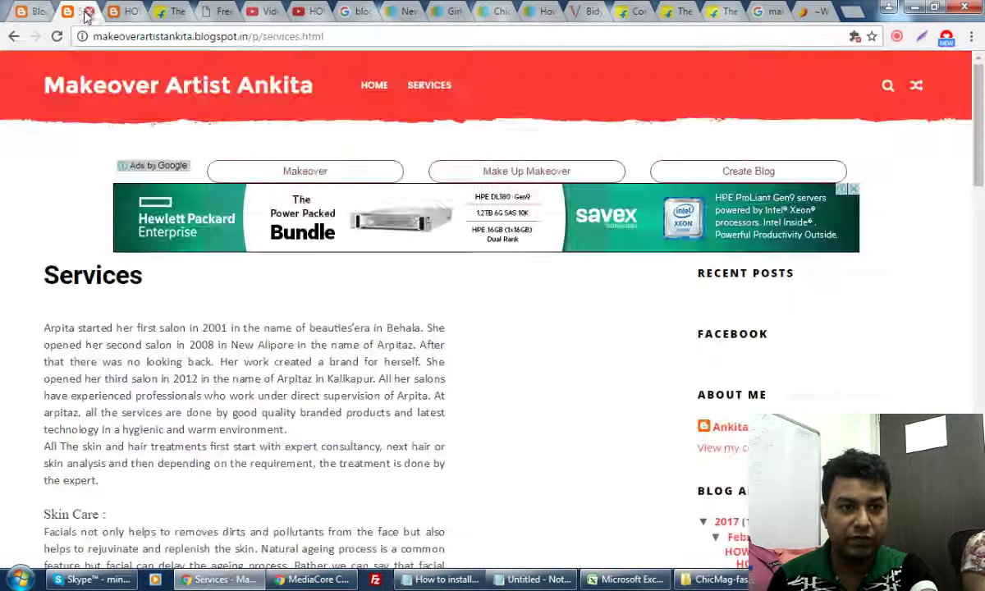
click(56, 36)
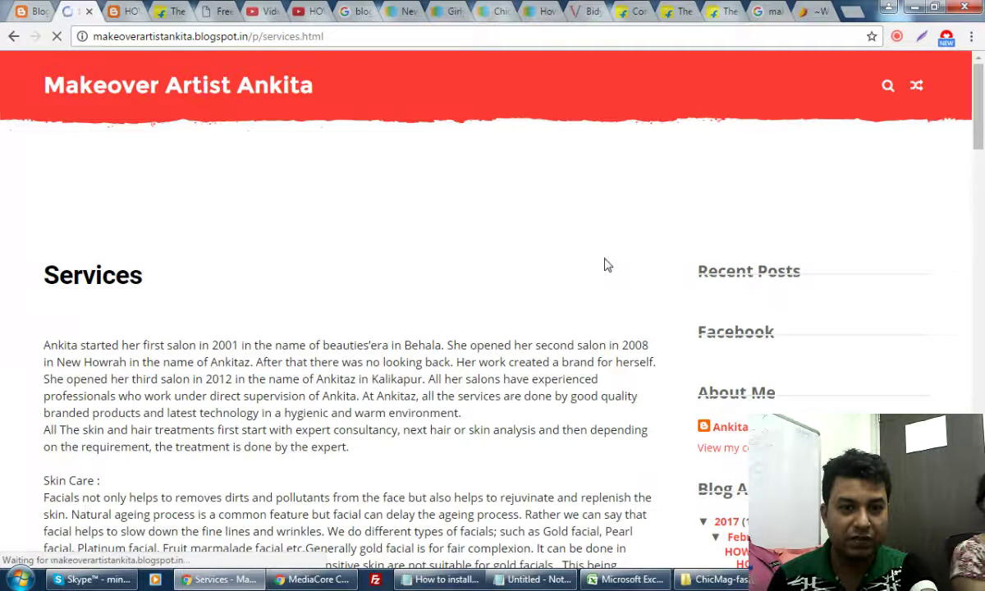
scroll(513, 394, down, 1)
scroll(513, 394, down, 15)
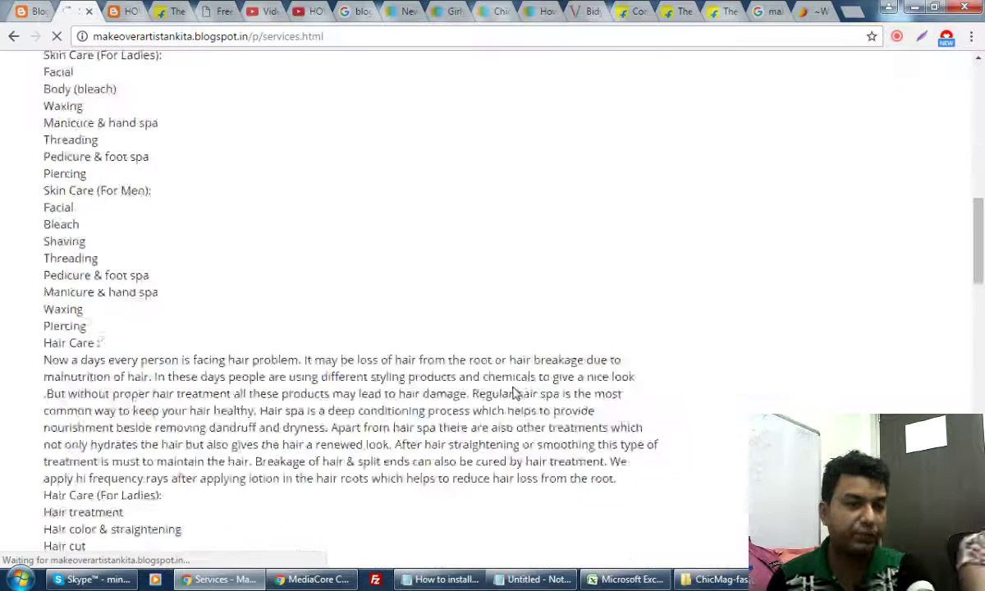
scroll(505, 359, up, 15)
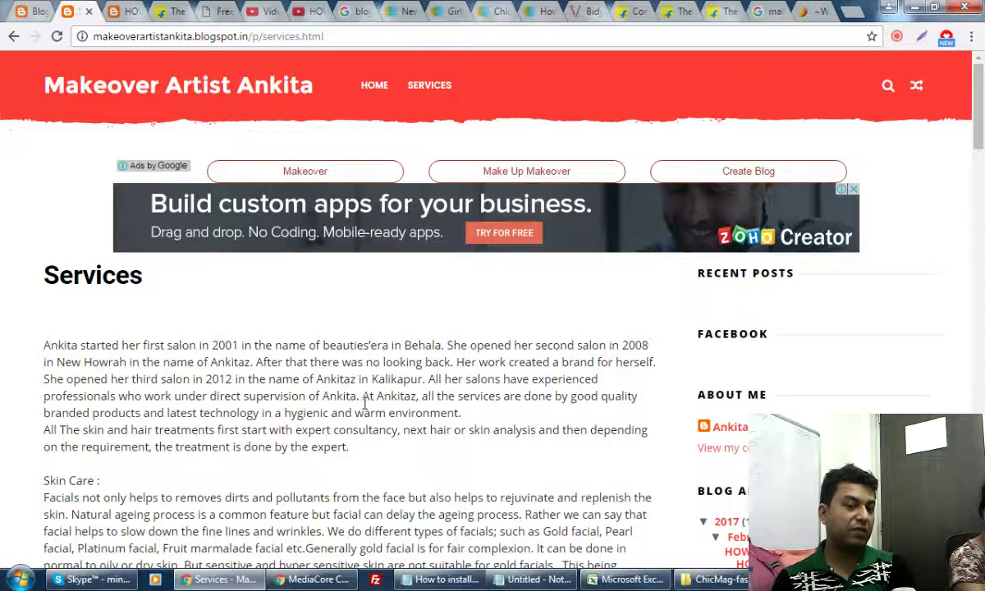
drag(169, 361, 332, 361)
click(634, 359)
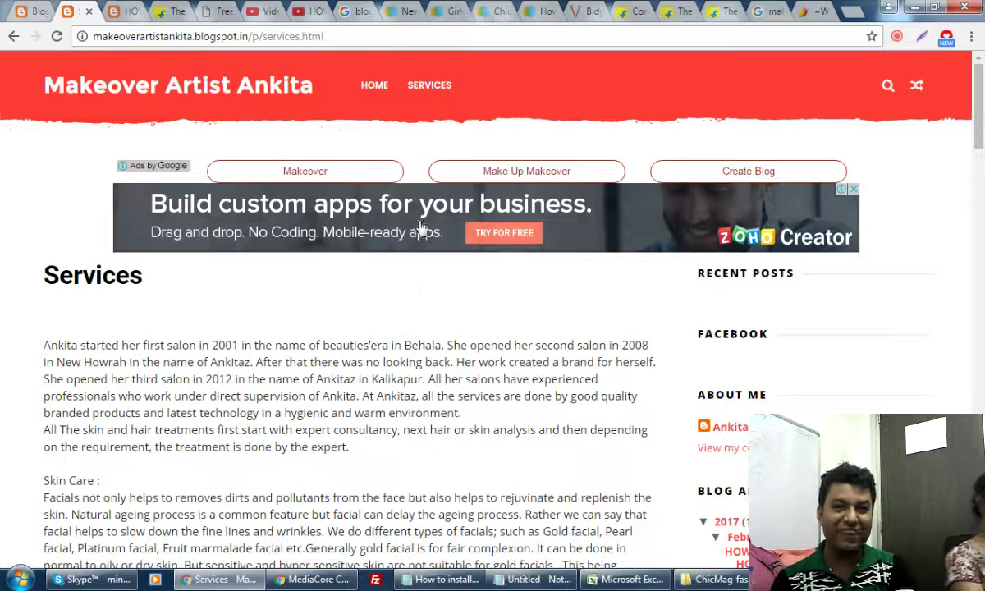
click(371, 87)
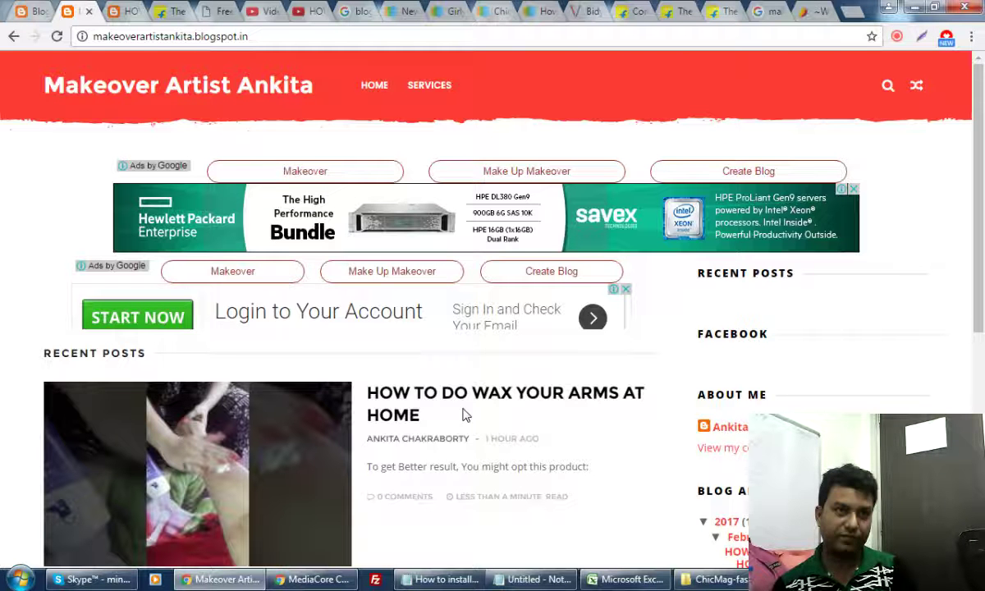
Return to the Blogger dashboard and inspect the Latest in Sports gadget under Featured Posts in the layout without changing it.
click(33, 10)
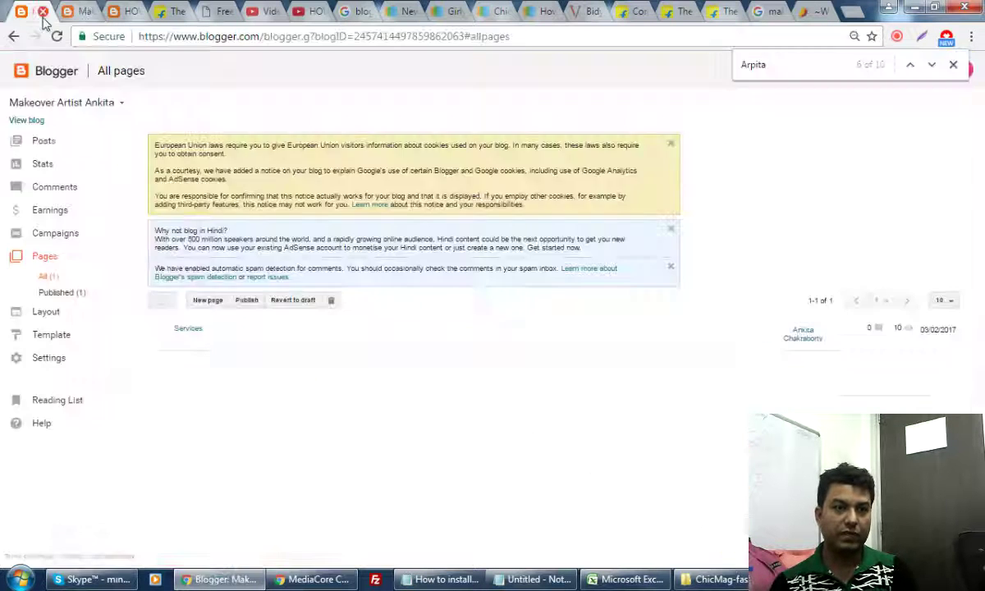
click(55, 313)
scroll(404, 451, down, 5)
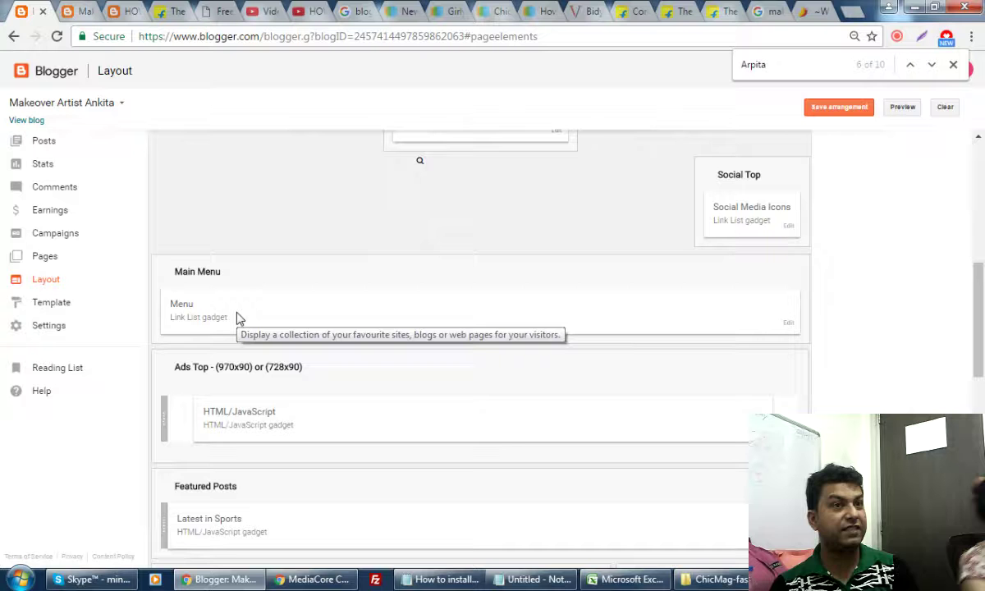
scroll(256, 334, down, 2)
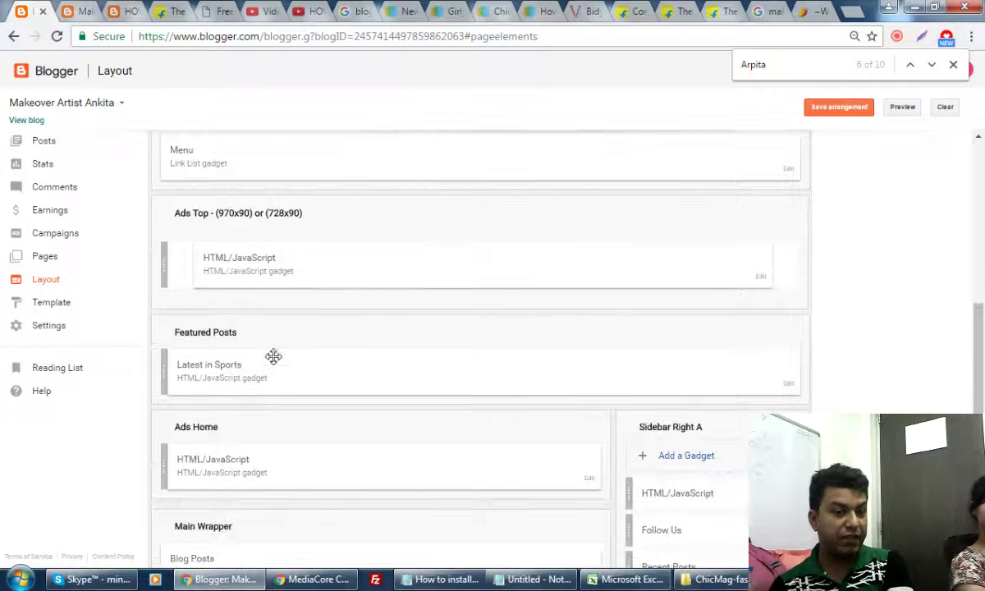
click(788, 387)
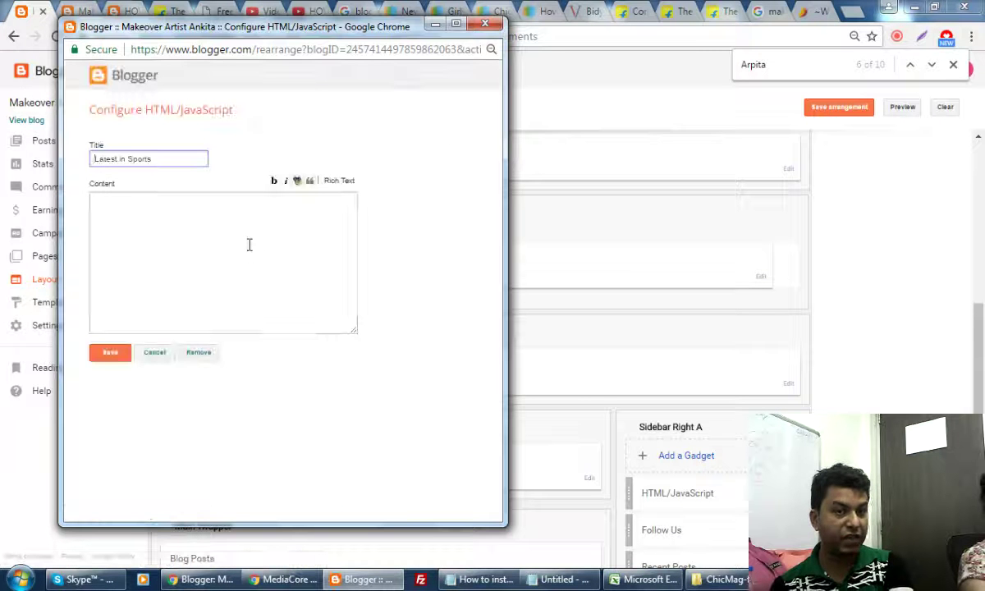
click(130, 218)
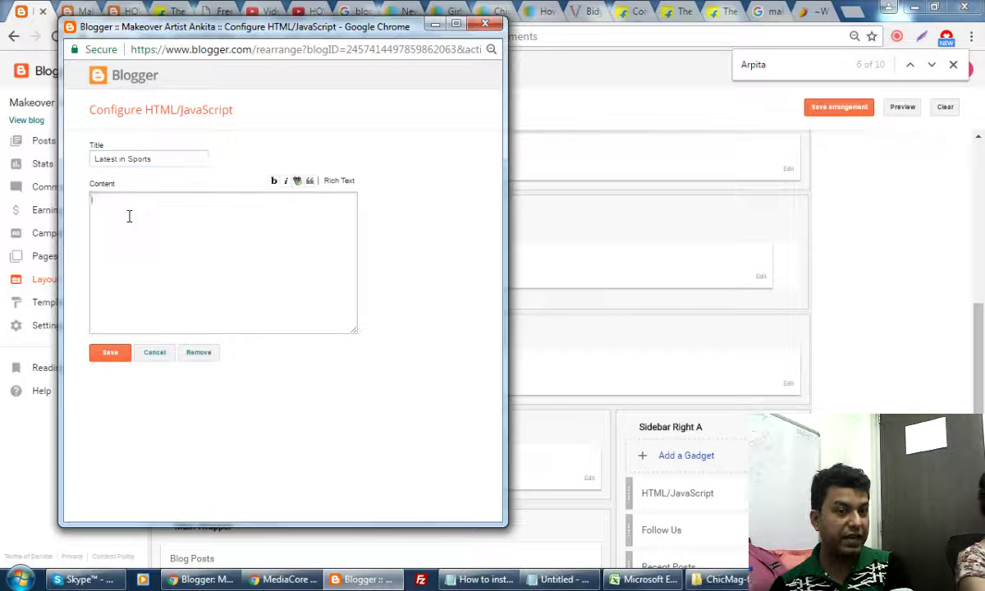
click(154, 353)
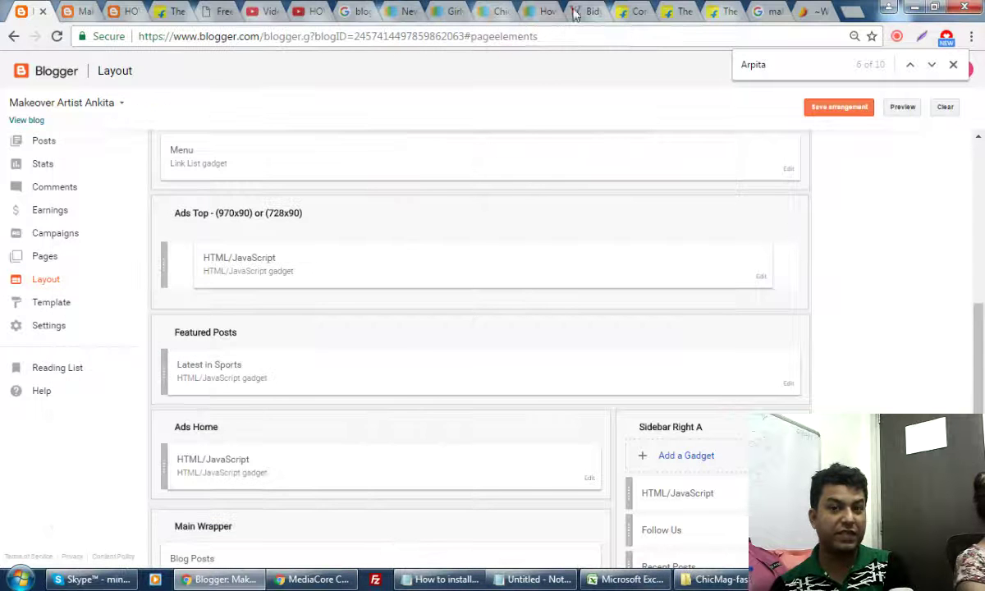
Examine the Chicmag Fashion template page on the Gooyaabi Templates site, including its preview and setup instructions.
click(544, 12)
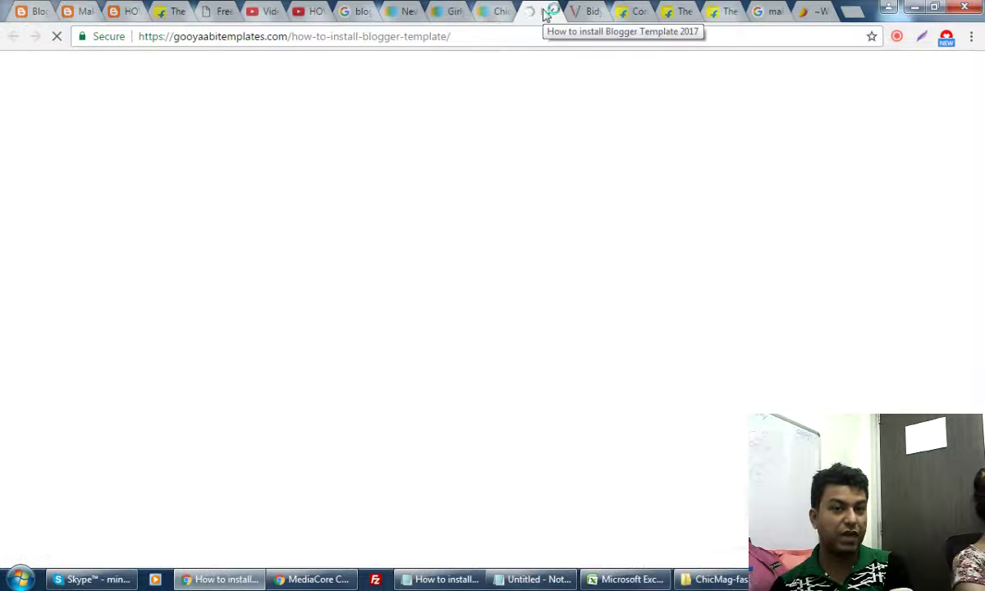
click(458, 13)
click(492, 15)
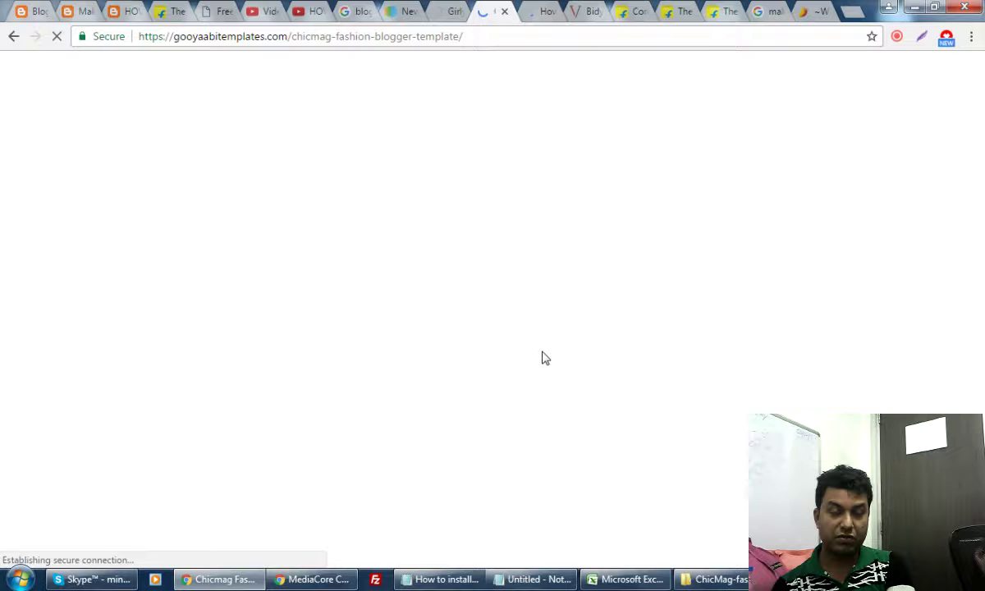
scroll(544, 385, down, 3)
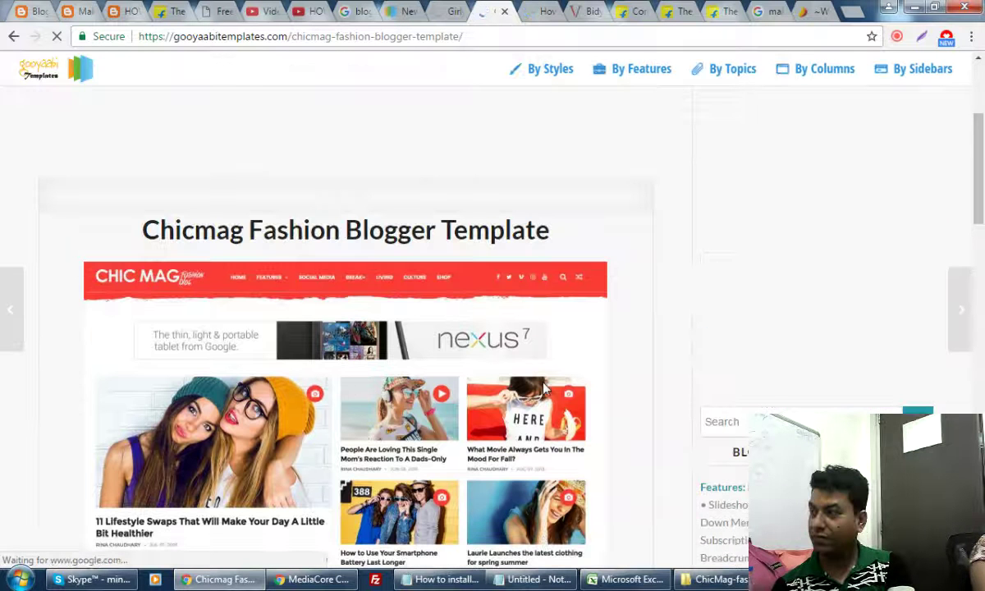
scroll(543, 388, down, 3)
click(534, 401)
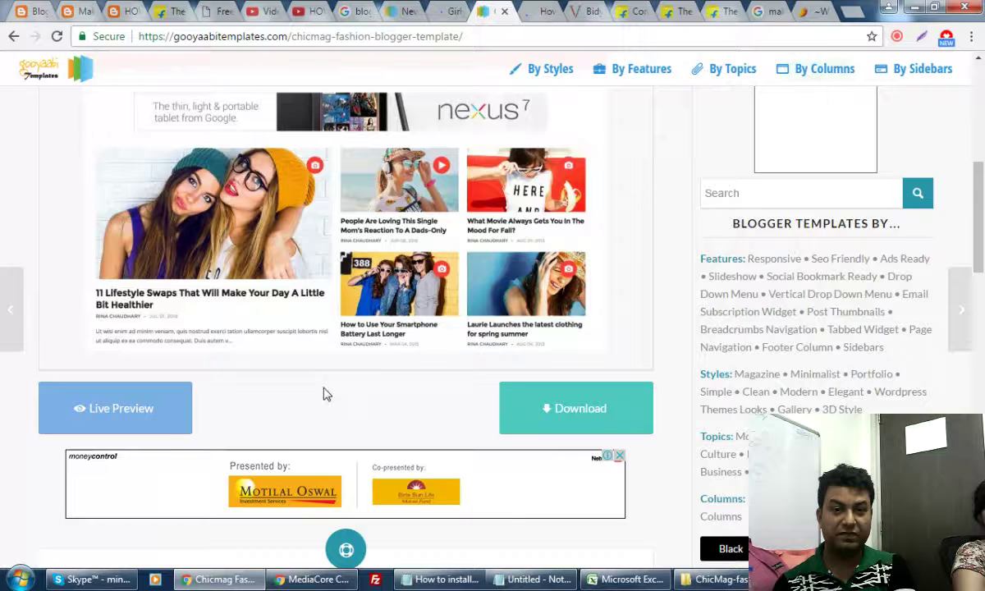
scroll(324, 394, up, 4)
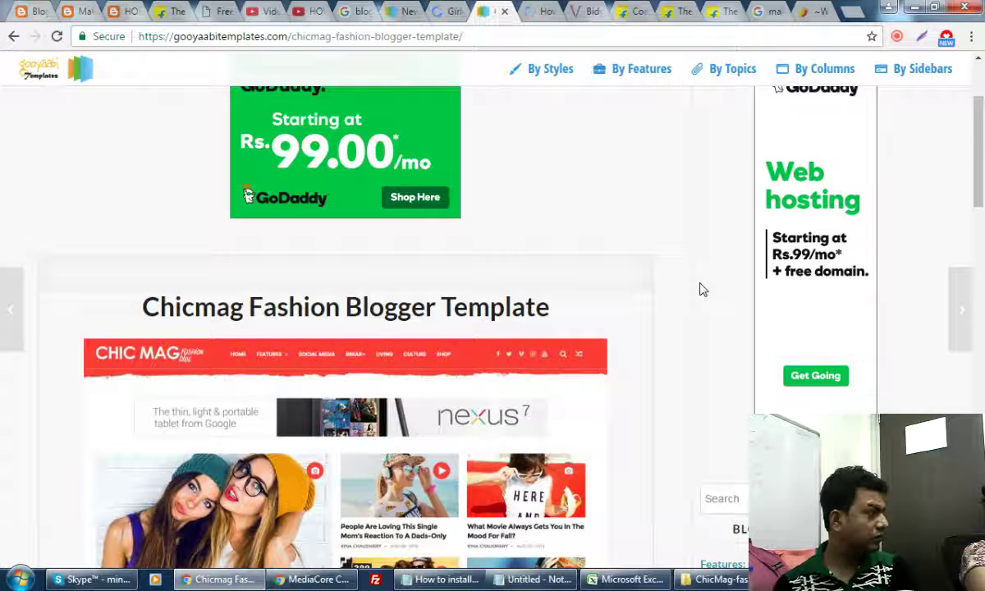
scroll(593, 325, down, 5)
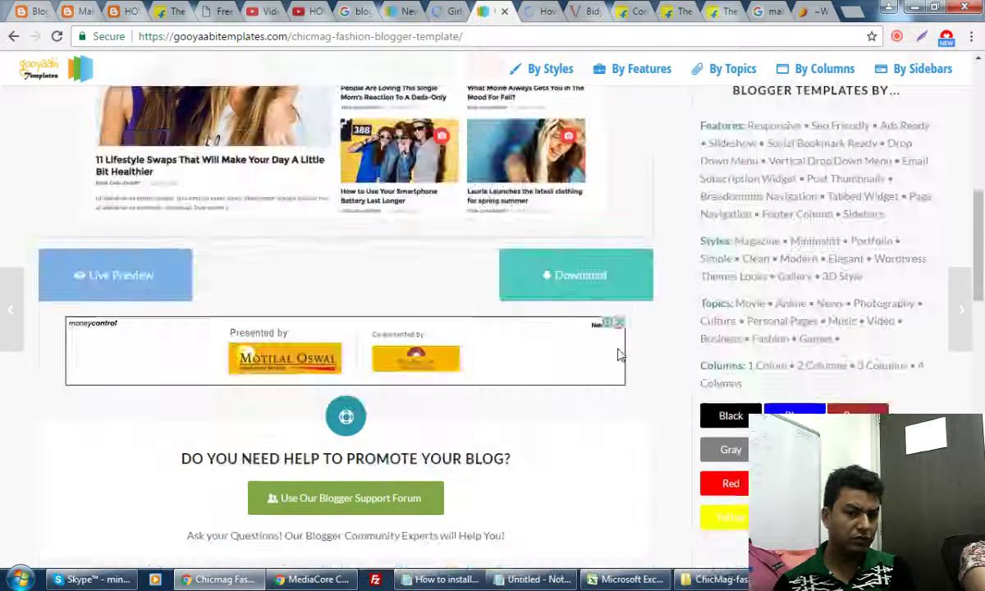
scroll(620, 355, down, 3)
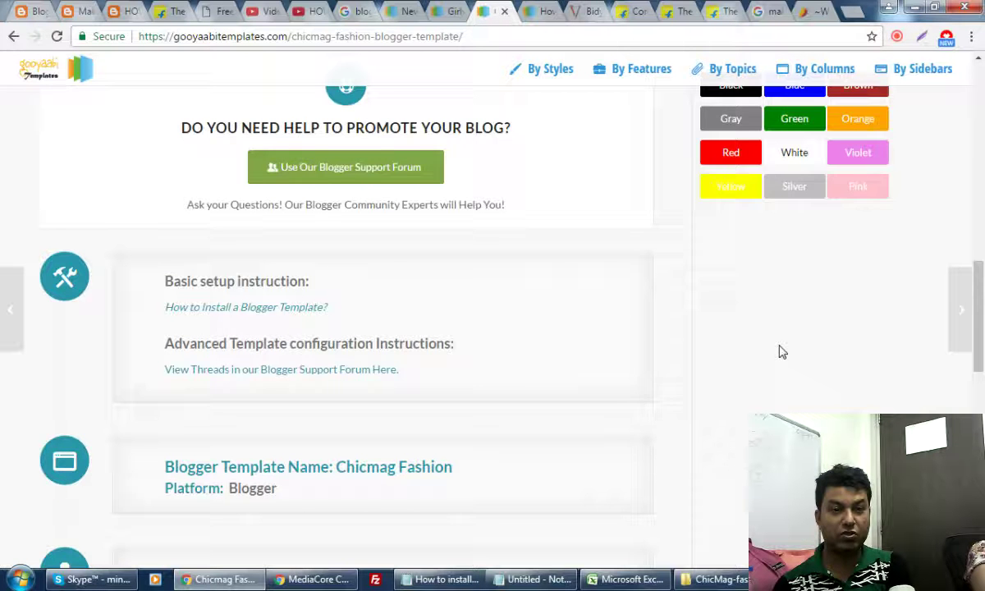
scroll(782, 352, down, 5)
scroll(782, 352, down, 5)
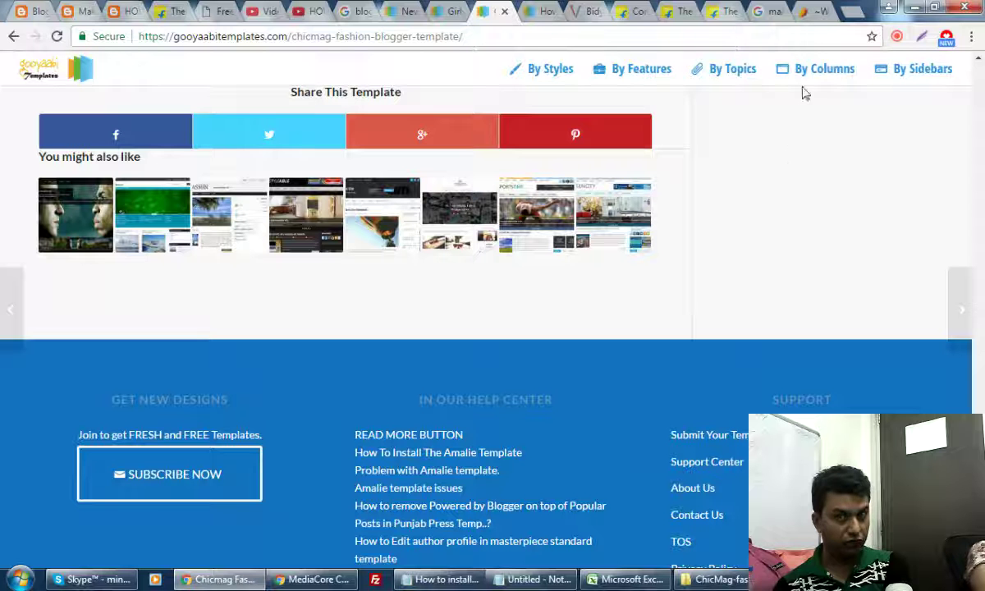
click(896, 37)
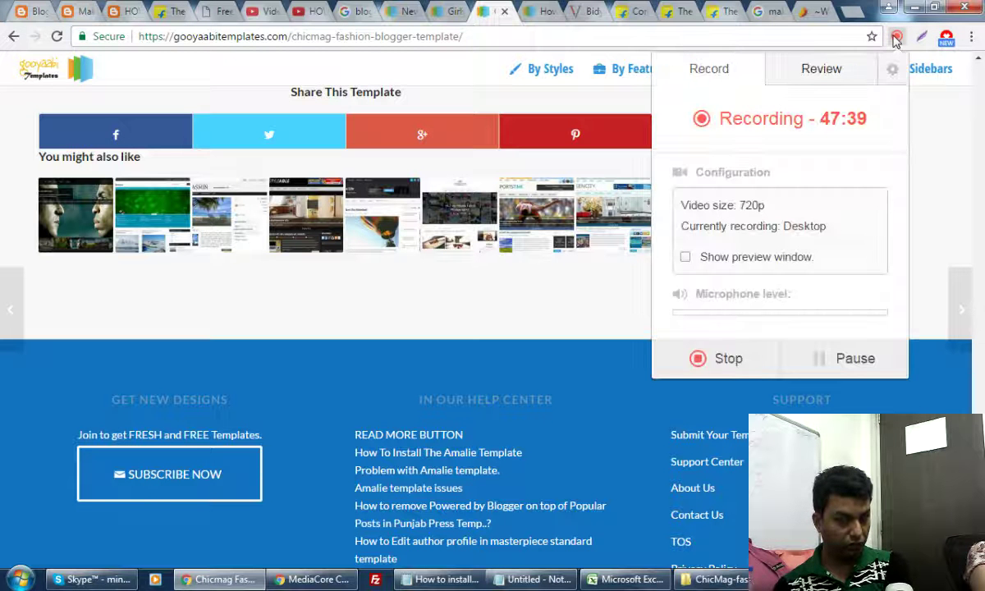